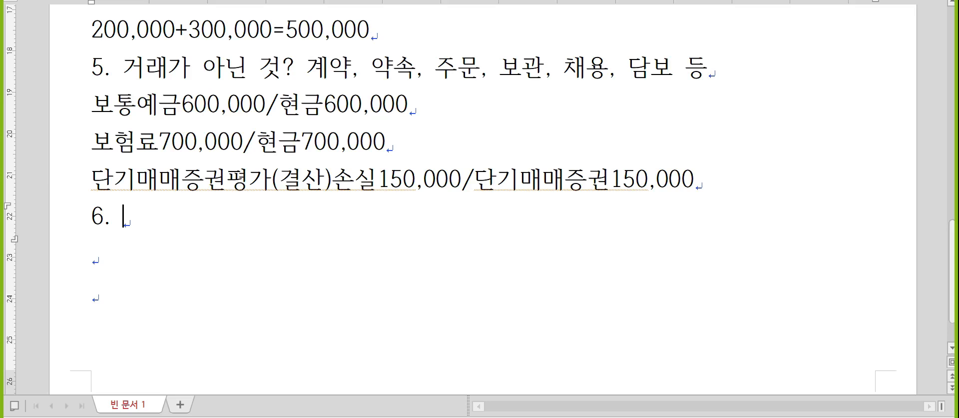
# - Insert a 2x2 table below item 6 and merge its top row into one cell
pyautogui.press('Return')
pyautogui.hotkey('ctrl', 'n')
pyautogui.press('t')
pyautogui.press('Return')
pyautogui.press('Right')
pyautogui.press('m')
# - Set the whole table's text size to 16 pt
pyautogui.press('F5')
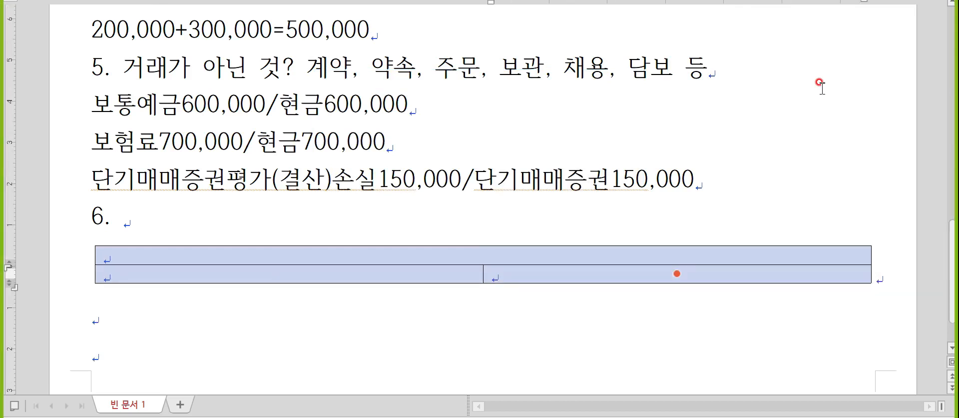
pyautogui.hotkey('alt', 'l')
pyautogui.write('16')
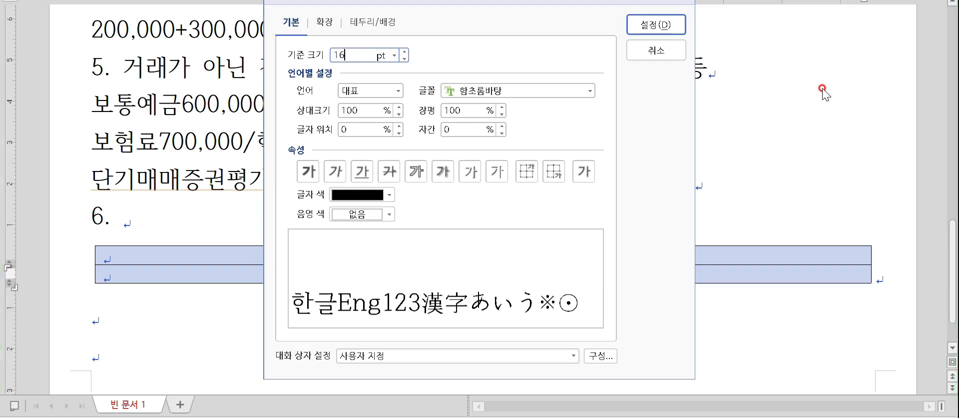
pyautogui.press('Return')
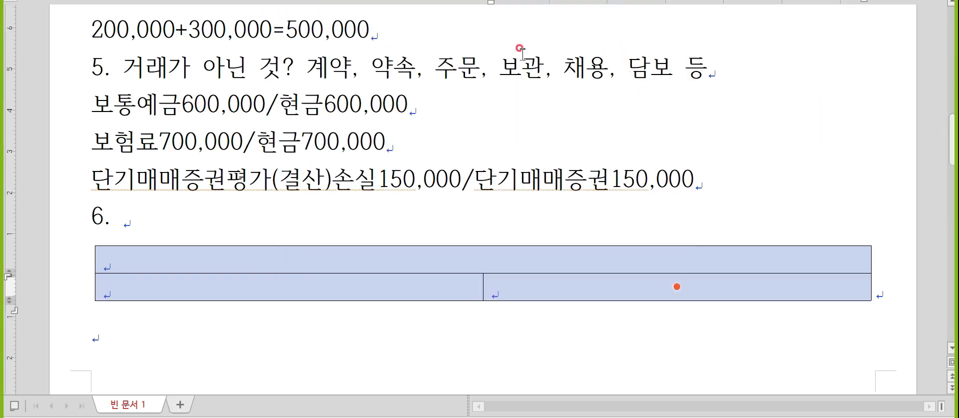
# - Remove the table's outer border by setting it to no line
pyautogui.press('l')
pyautogui.click(386, 32)
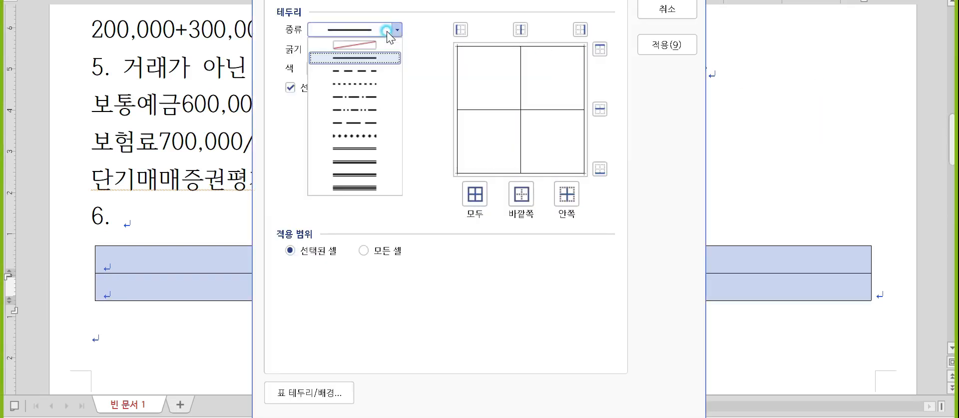
pyautogui.click(385, 47)
pyautogui.click(526, 195)
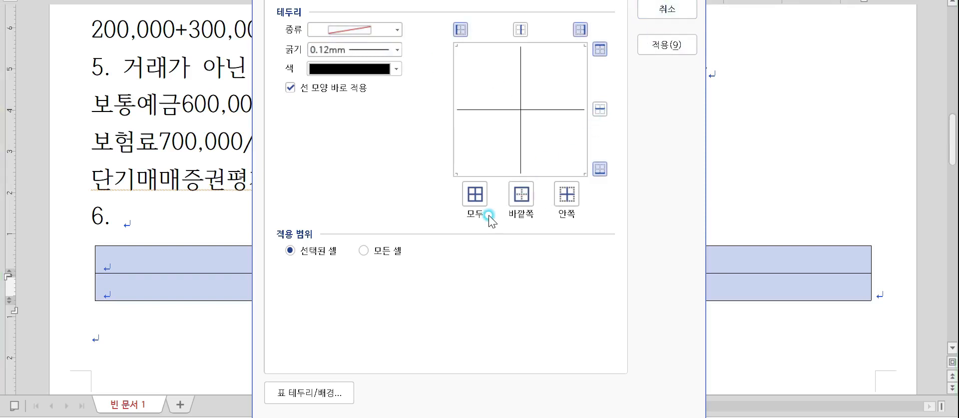
pyautogui.press('Return')
# - Centre the text in the merged top cell and place the caret there
pyautogui.click(493, 242)
pyautogui.hotkey('ctrl', 'shift', 'c')
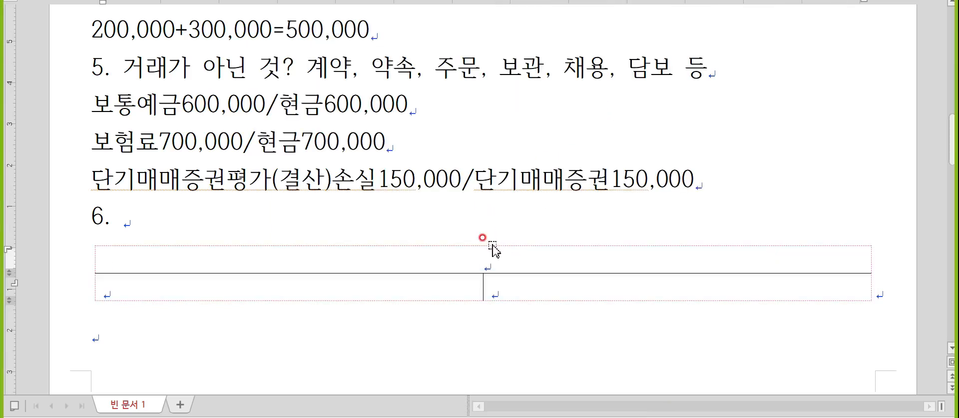
pyautogui.click(487, 244)
pyautogui.press('Escape')
pyautogui.scroll(-3, 487, 244)
pyautogui.click(493, 72)
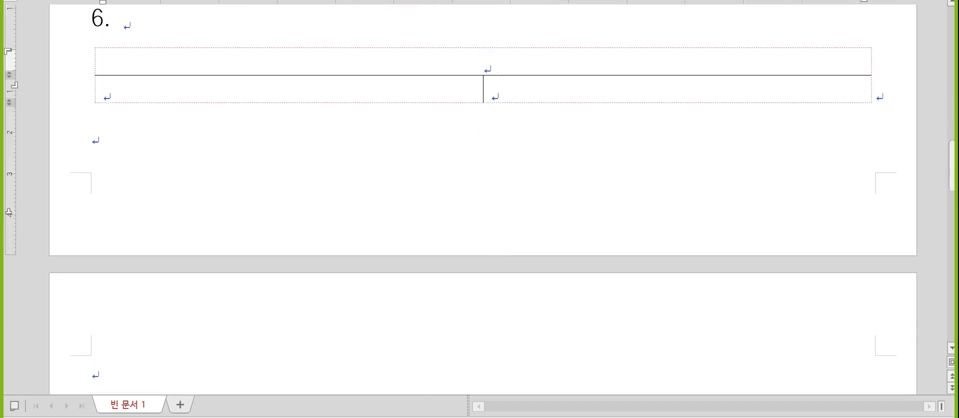
# - Title the table 재무상태표 and enter 상품 100,000, 대여금 40,000 and 매입채무 70,000
pyautogui.write('재무상ㅌㅐ표')
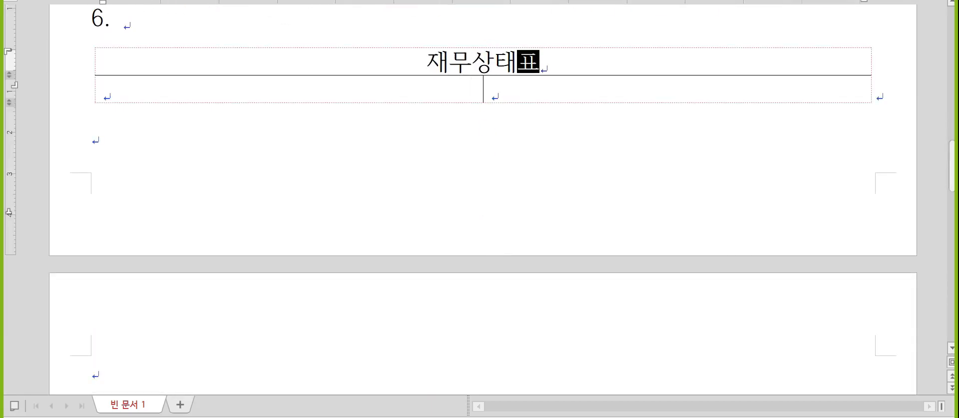
pyautogui.press('Tab')
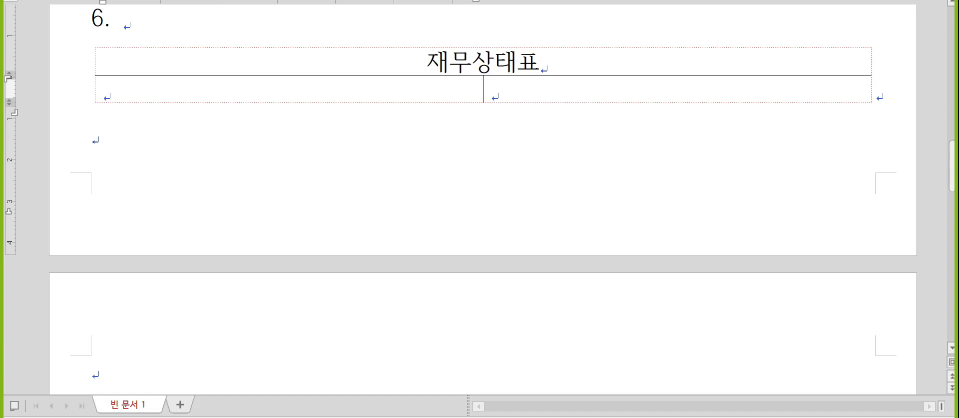
pyautogui.write('상품 ')
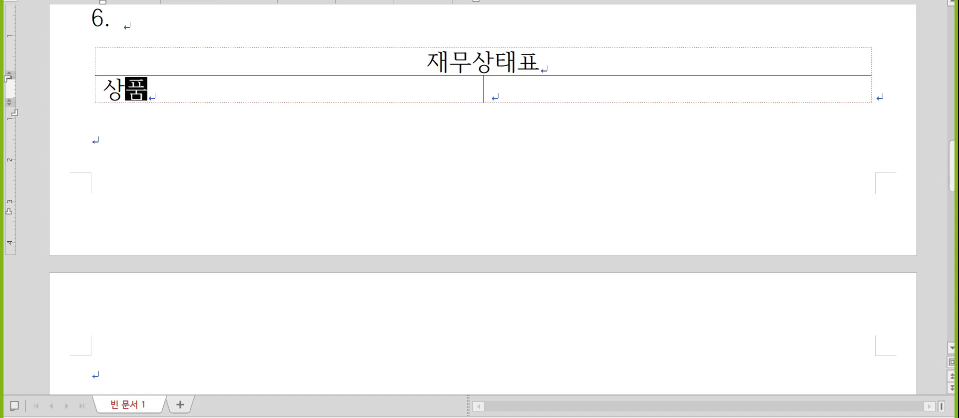
pyautogui.write('         100')
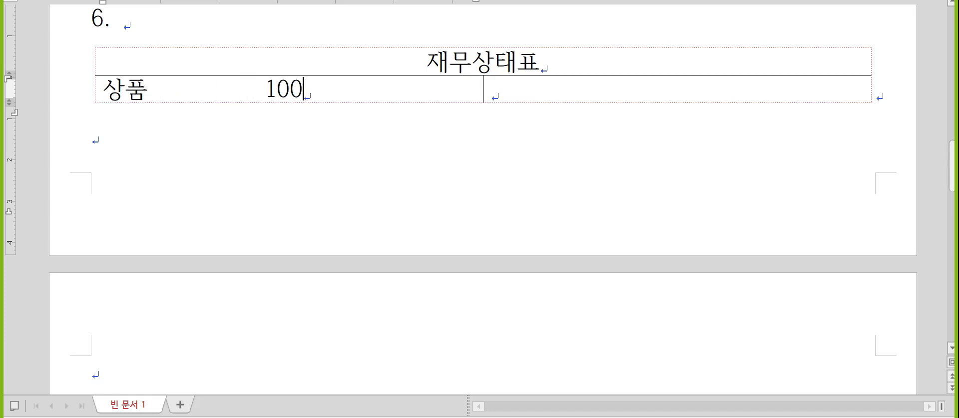
pyautogui.write(',0000')
pyautogui.press('Return')
pyautogui.write('대여금 ')
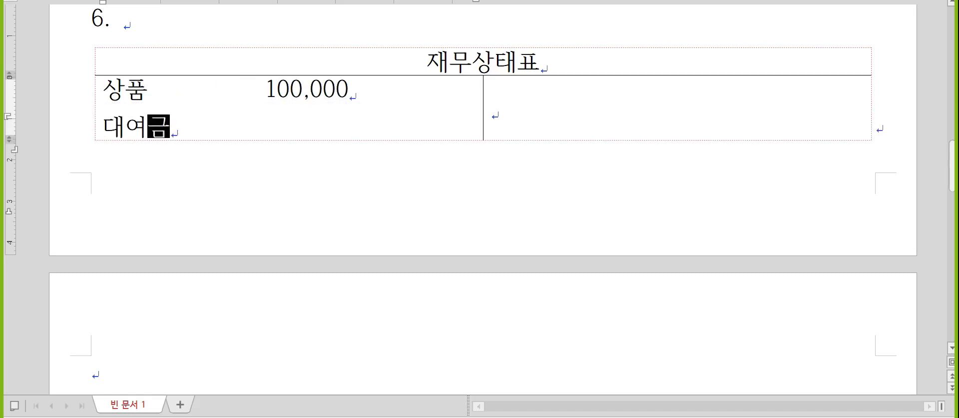
pyautogui.write('        40,000')
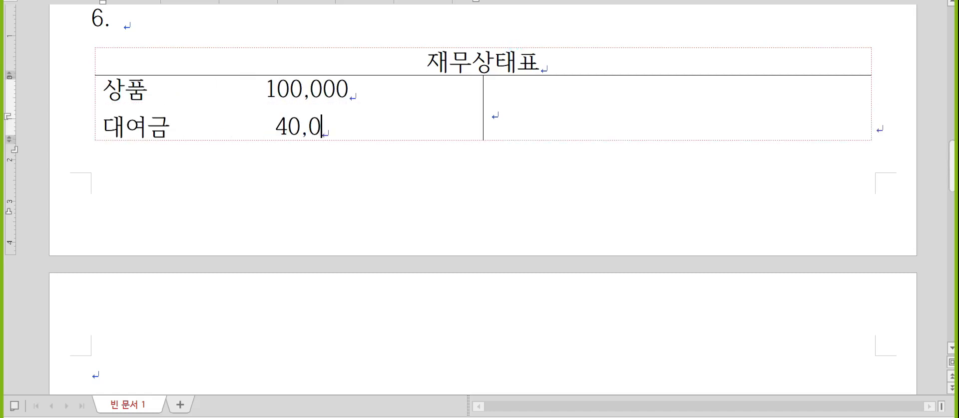
pyautogui.press('Tab')
pyautogui.write('맹.ㅣㅂ채')
pyautogui.press('BackSpace')
pyautogui.press('BackSpace')
pyautogui.press('BackSpace')
pyautogui.press('BackSpace')
pyautogui.press('BackSpace')
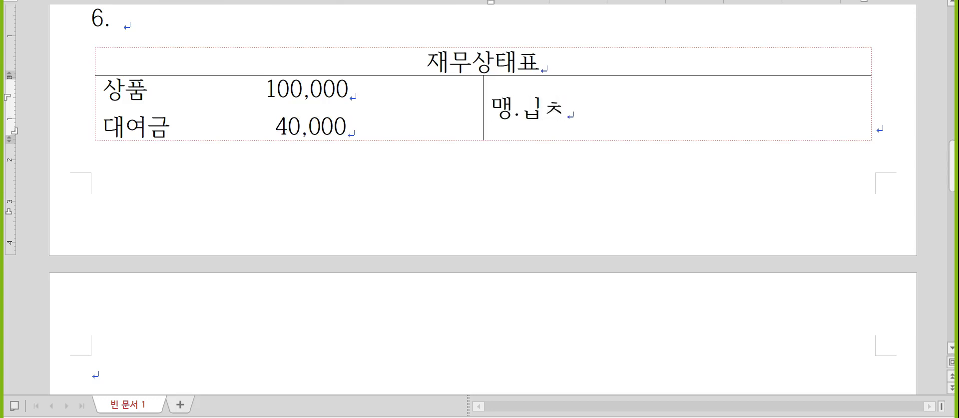
pyautogui.write('매입')
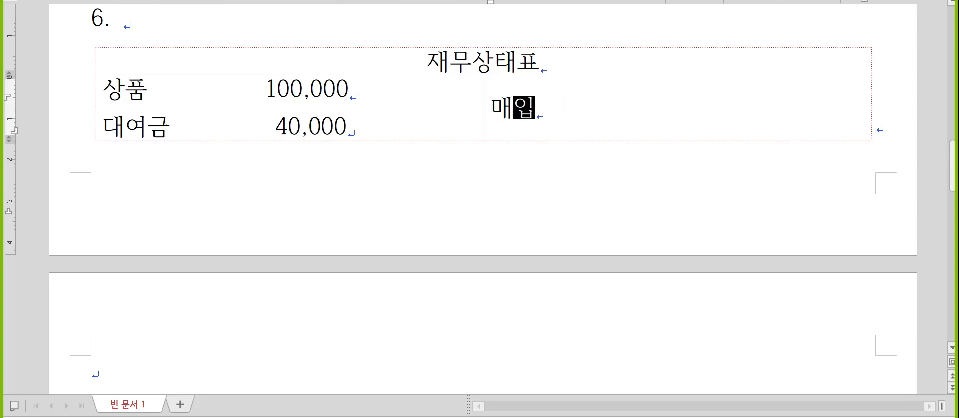
pyautogui.write('채무       70')
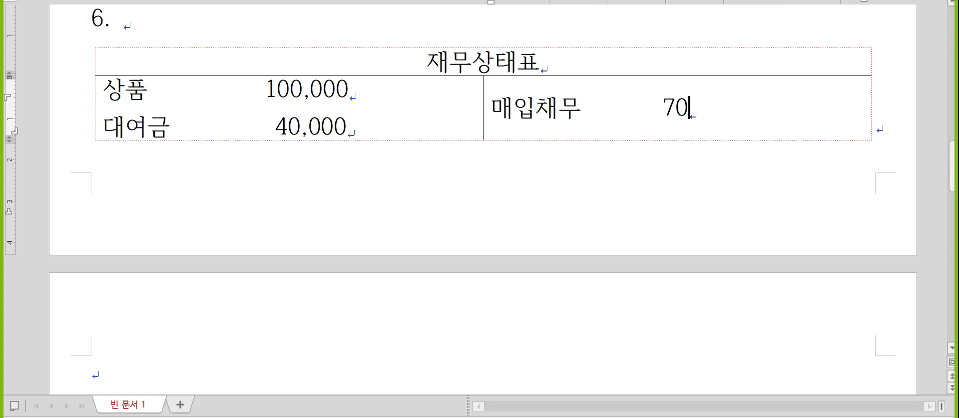
pyautogui.write(',0000')
# - Add assets 현금 10,000 and 비품 80,000, and liability 미지급금 20,000
pyautogui.press('Home')
pyautogui.press('Left')
pyautogui.press('Return')
pyautogui.write('현')
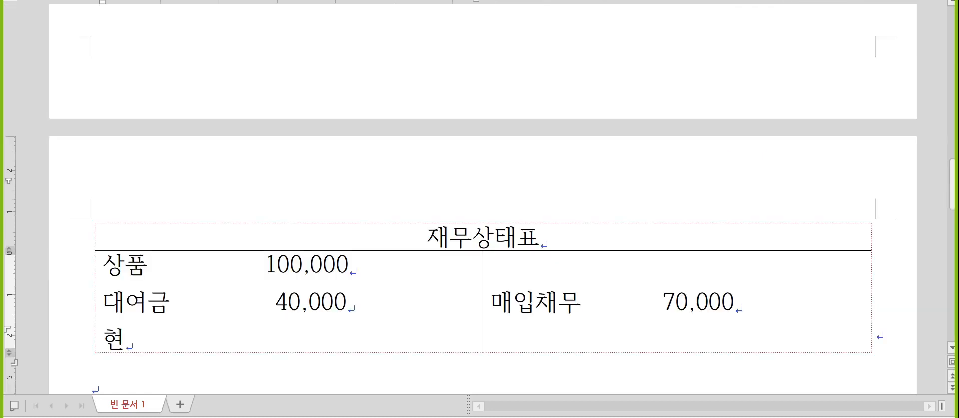
pyautogui.write('금           10,000')
pyautogui.press('Return')
pyautogui.write('비품')
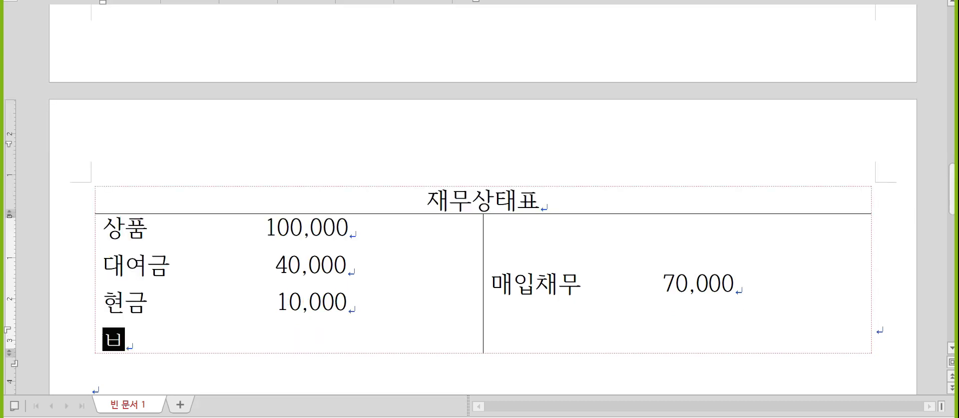
pyautogui.write('           8')
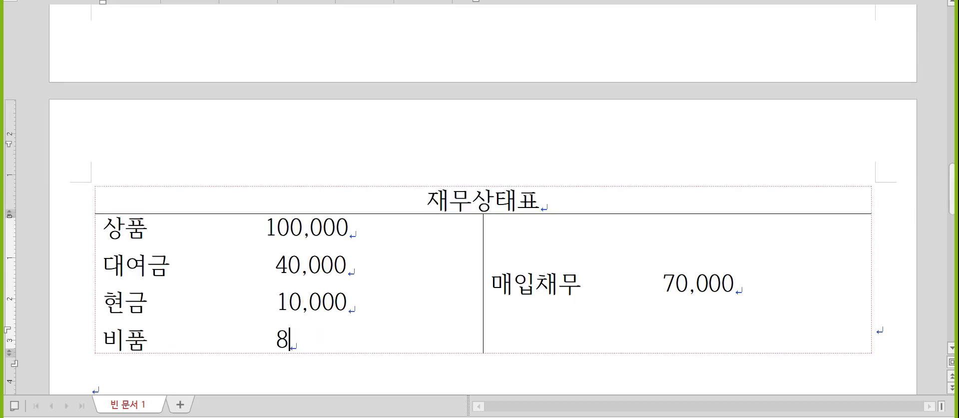
pyautogui.write('0,000')
pyautogui.press('Right')
pyautogui.press('End')
pyautogui.press('Return')
pyautogui.write('미지급그')
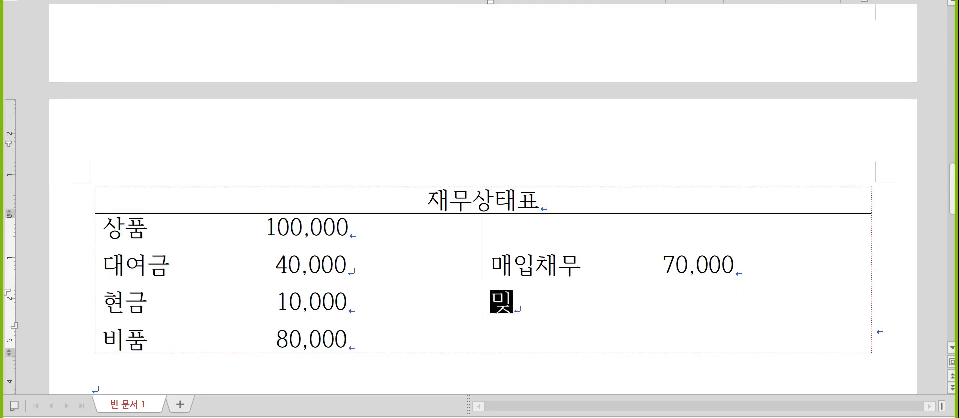
pyautogui.write('ㅁ')
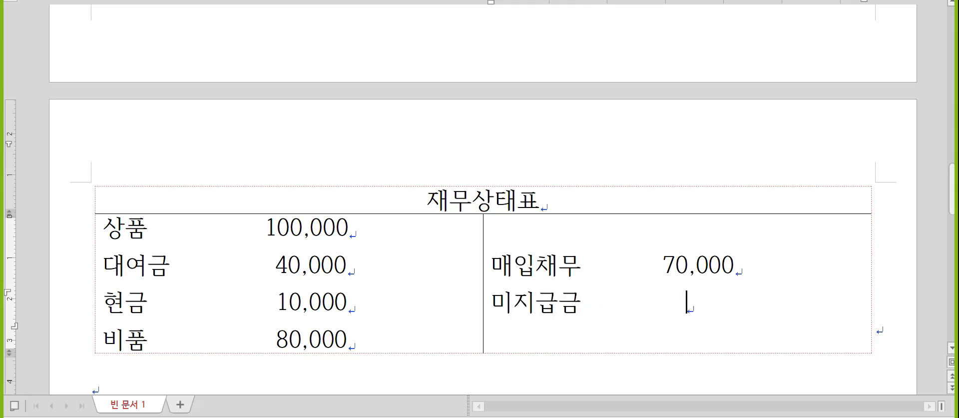
pyautogui.press('BackSpace')
pyautogui.press('BackSpace')
pyautogui.write('20,000')
pyautogui.scroll(-1, 520, 50)
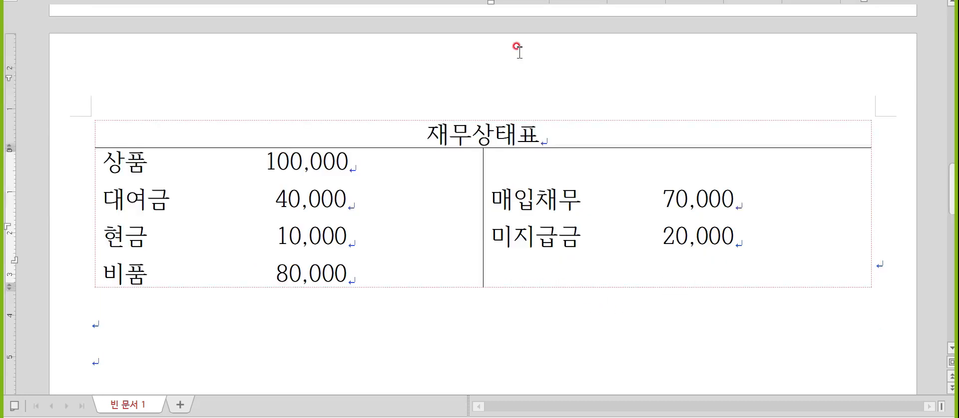
pyautogui.scroll(-1, 520, 50)
pyautogui.press('Return')
pyautogui.press('Return')
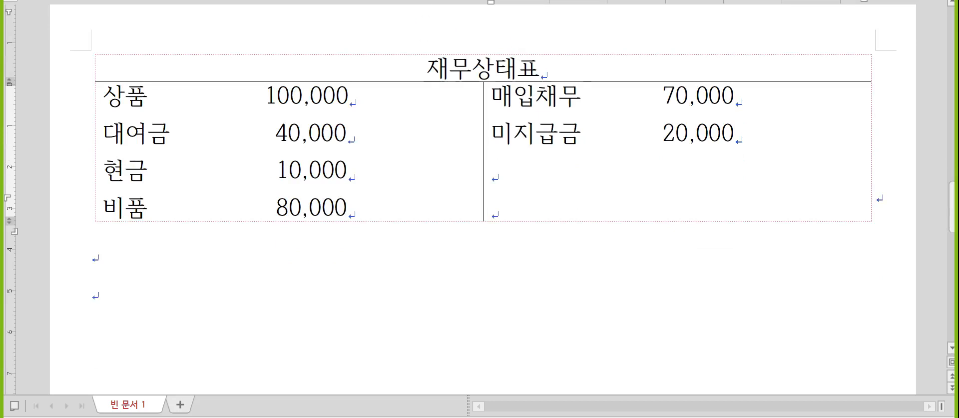
# - Type totals 230,000 and 90,000 under the table, and 140,000 in the right column
pyautogui.click(292, 250)
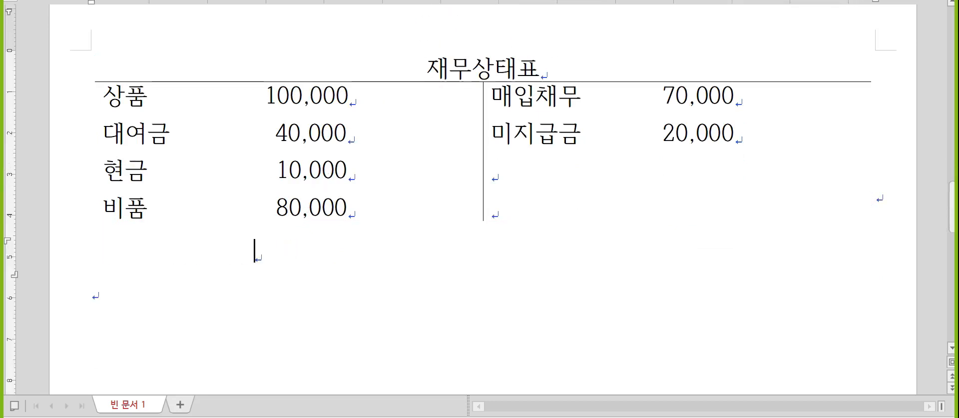
pyautogui.write('230,000')
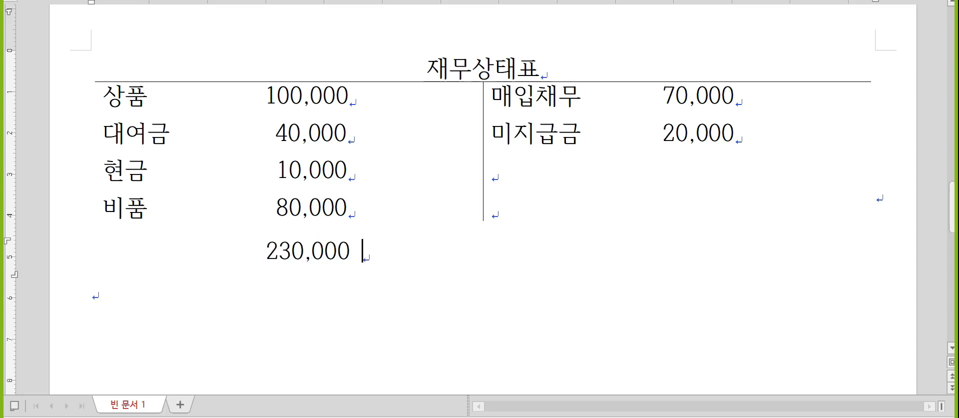
pyautogui.write('                            90,000')
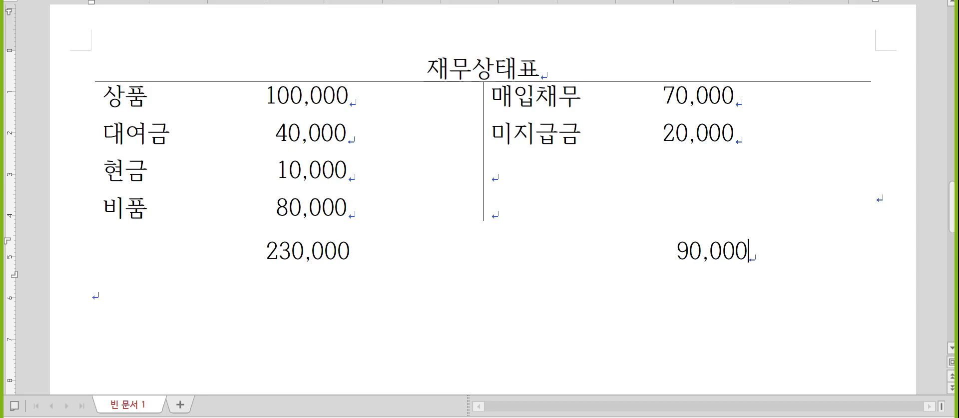
pyautogui.press('Up')
pyautogui.press('Up')
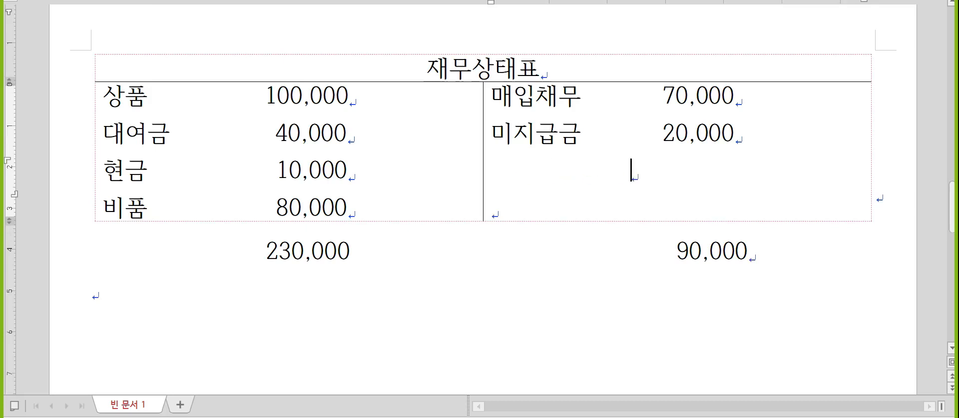
pyautogui.write('140,000')
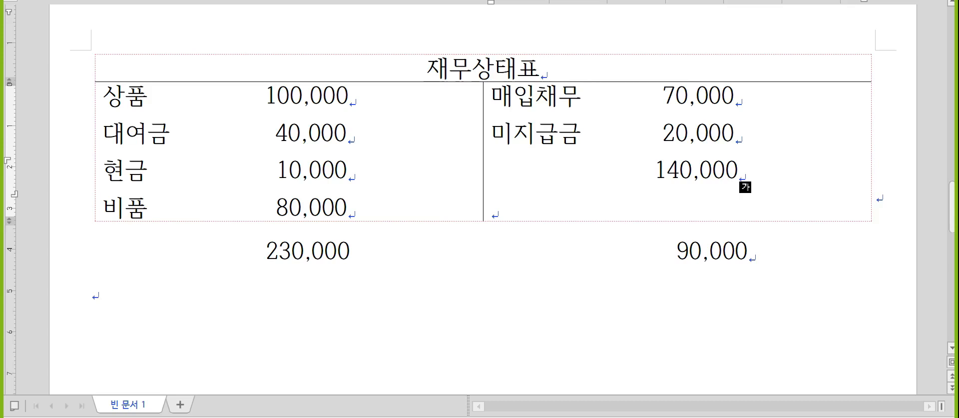
pyautogui.press('Down')
pyautogui.press('Down')
pyautogui.press('Down')
pyautogui.scroll(-2, 338, 242)
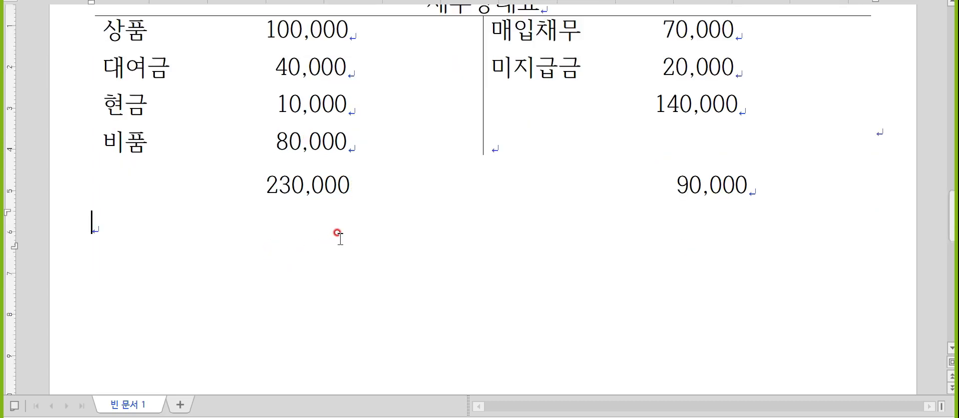
# - Write item 7 with 이동평균법 defined as '단가가 다른 경우 단가를 재계산' and a 총평균법 line
pyautogui.write('7. 이동평ㄱ')
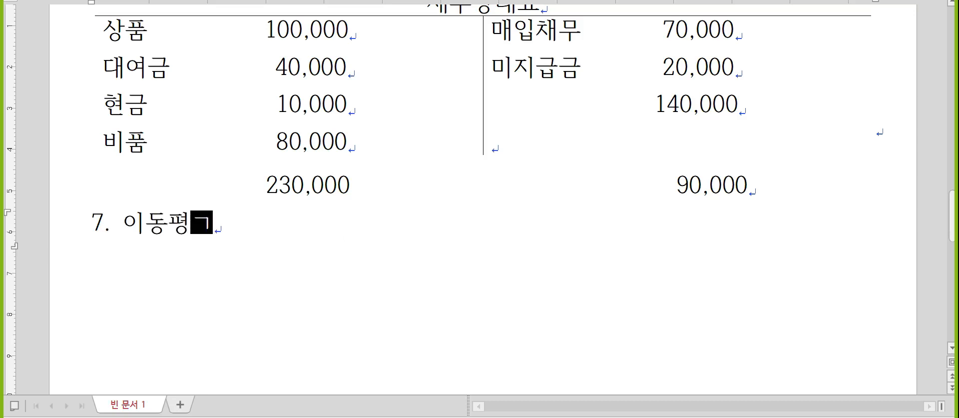
pyautogui.write('균법')
pyautogui.press('Return')
pyautogui.write('총평규')
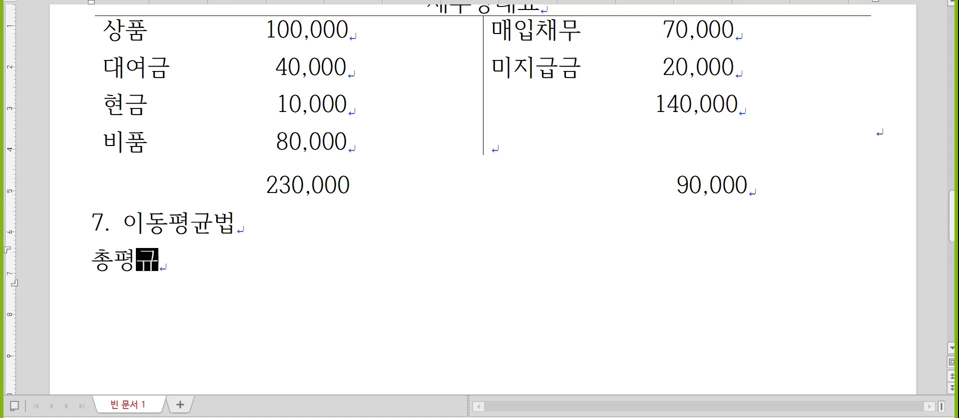
pyautogui.write('균법')
pyautogui.press('Up')
pyautogui.press('End')
pyautogui.write(': ')
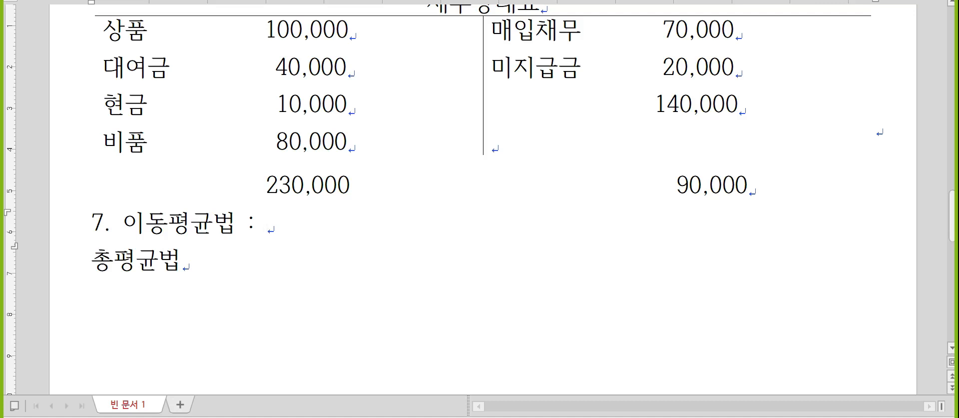
pyautogui.write('단가가 틀ㄹ')
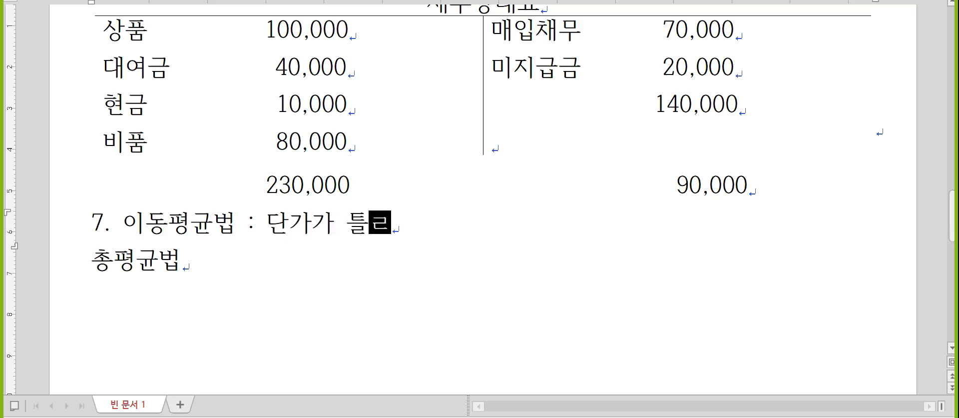
pyautogui.press('BackSpace')
pyautogui.press('BackSpace')
pyautogui.write('다른 경ㅇ')
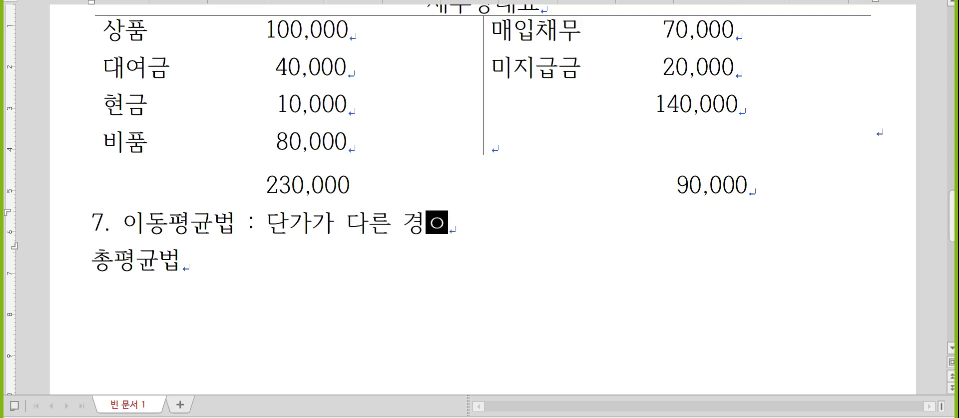
pyautogui.write('ㅜ 단가를 재계산')
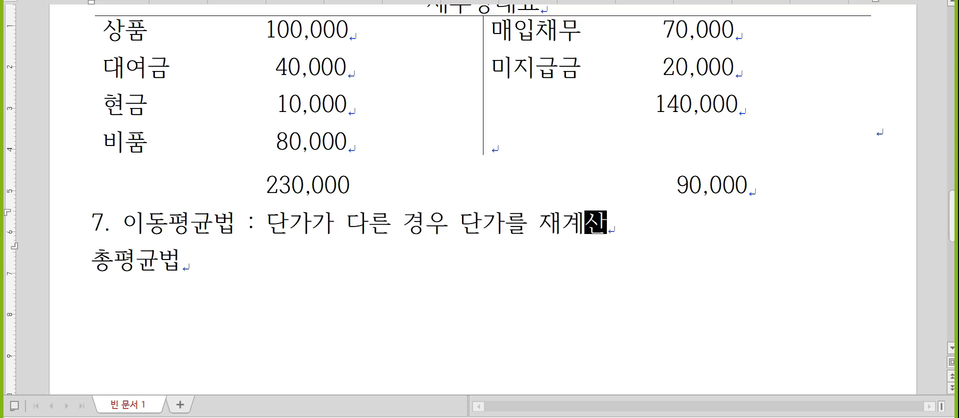
# - Define 총평균법 as ': 한번에 계산(매출은 제외)' and start a new line
pyautogui.click(359, 235)
pyautogui.scroll(-2, 363, 237)
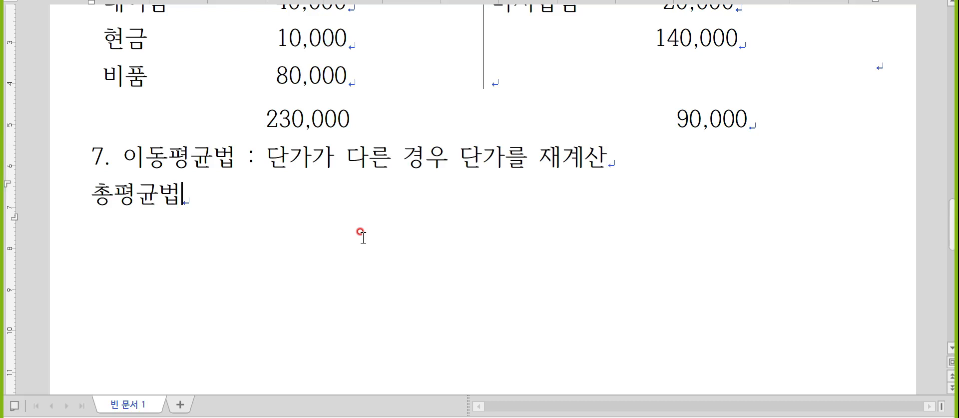
pyautogui.write(': 한번에 ㄱ')
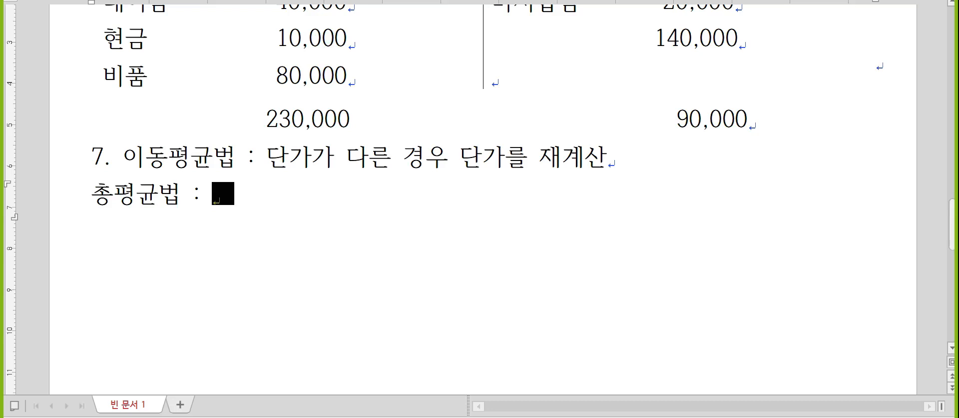
pyautogui.write('계산(매출으')
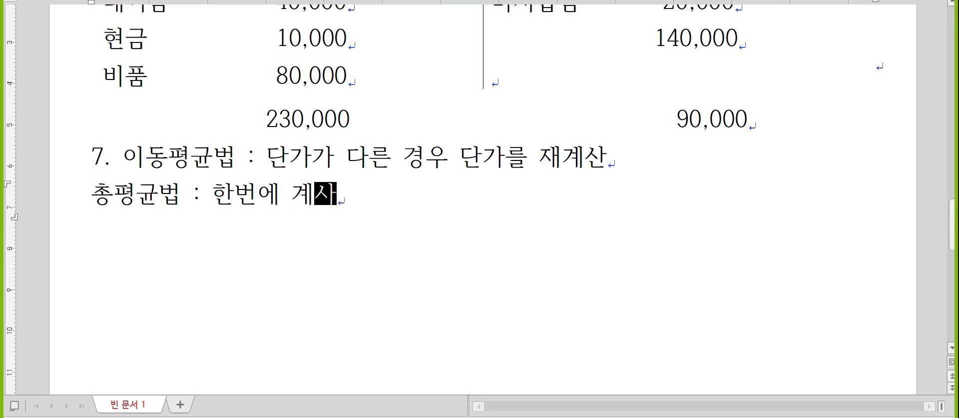
pyautogui.write('ㄴ 제외)')
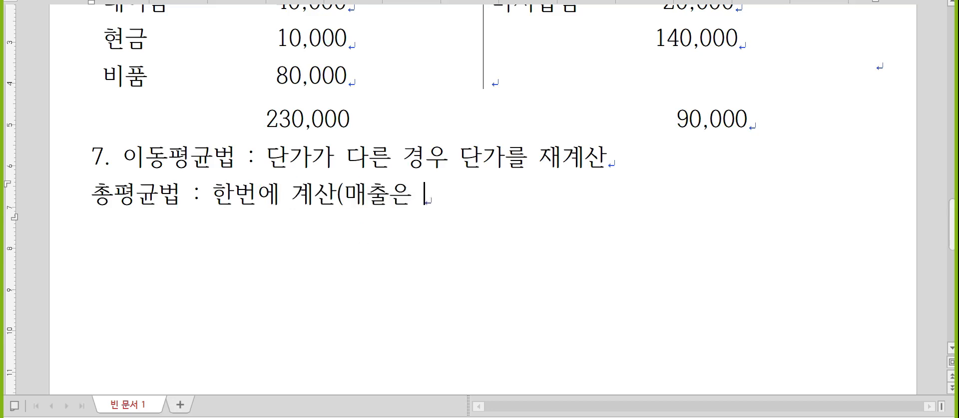
pyautogui.press('Return')
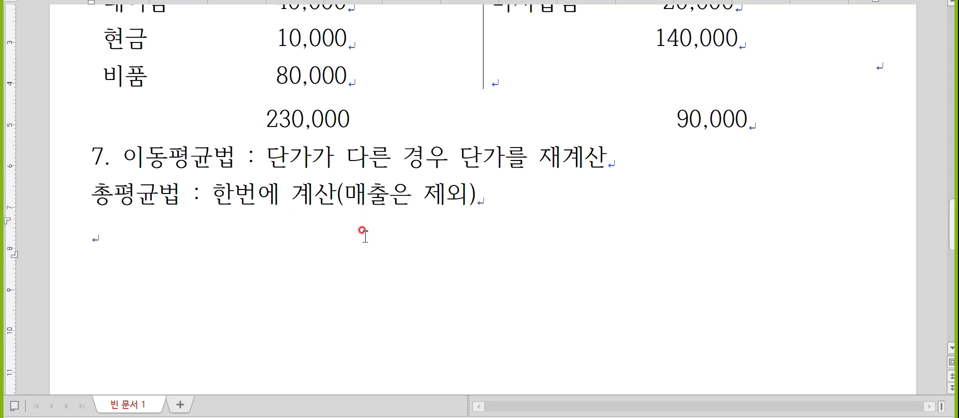
pyautogui.scroll(-2, 363, 235)
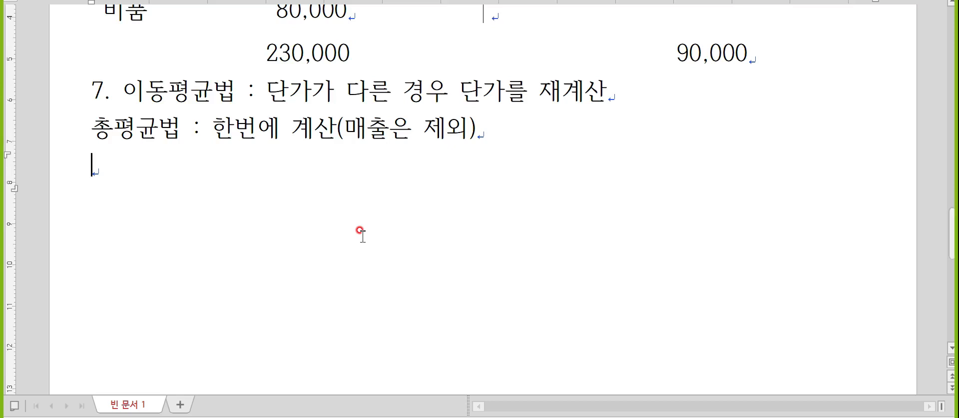
# - Type the lines 100개 @2,000 200,000 and 900개 @3,000 2,700,000
pyautogui.press('Hangul')
pyautogui.write('100개 @,00')
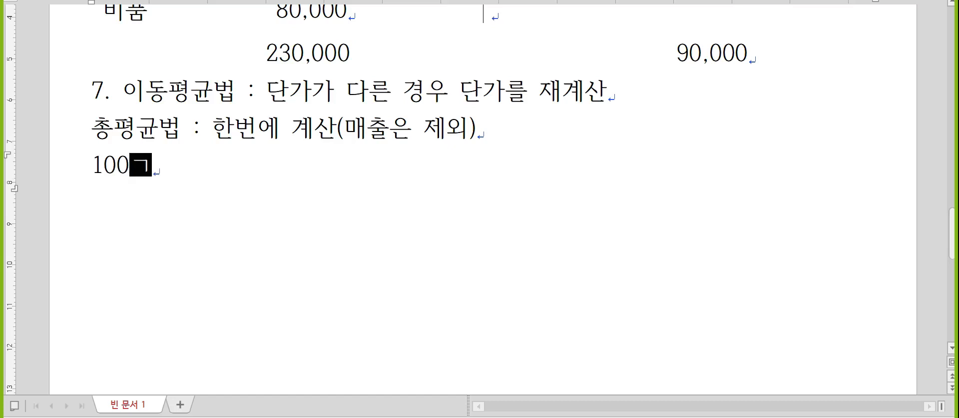
pyautogui.press('BackSpace')
pyautogui.press('BackSpace')
pyautogui.press('BackSpace')
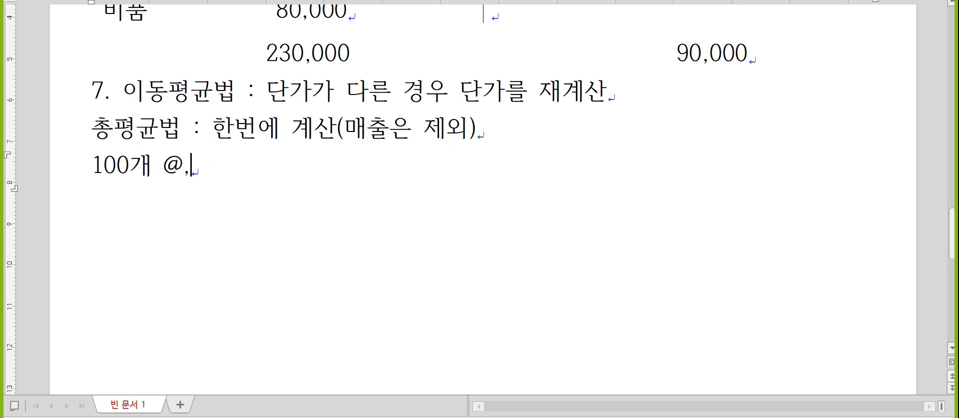
pyautogui.write('2,000')
pyautogui.press('Left')
pyautogui.press('Left')
pyautogui.press('Left')
pyautogui.press('Left')
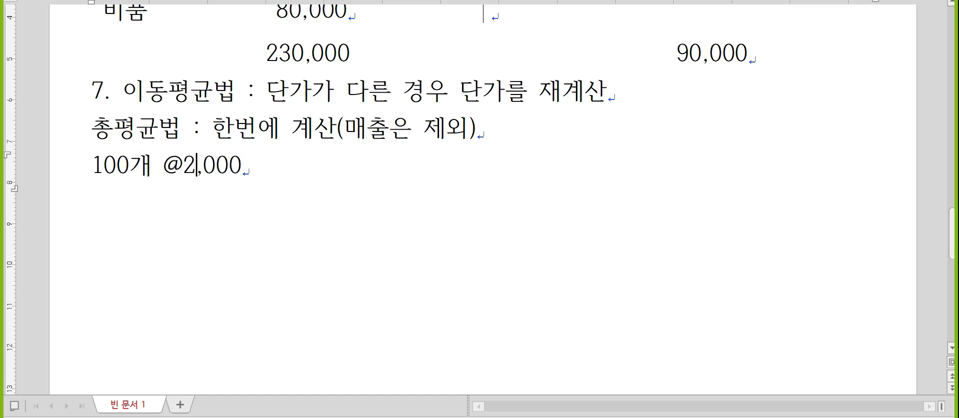
pyautogui.press('End')
pyautogui.write('200,00')
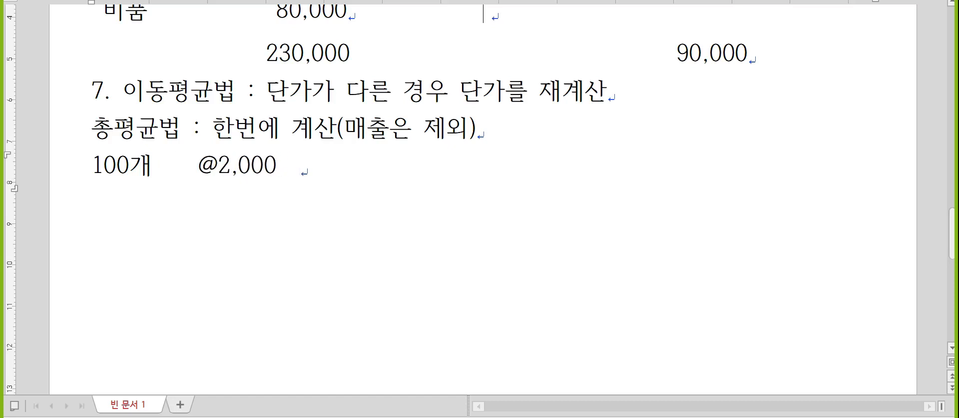
pyautogui.write('0')
pyautogui.press('Return')
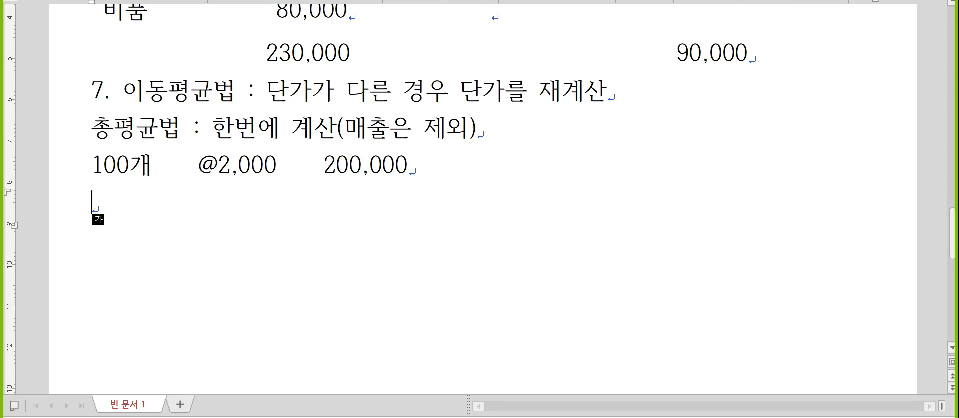
pyautogui.write('900개   ')
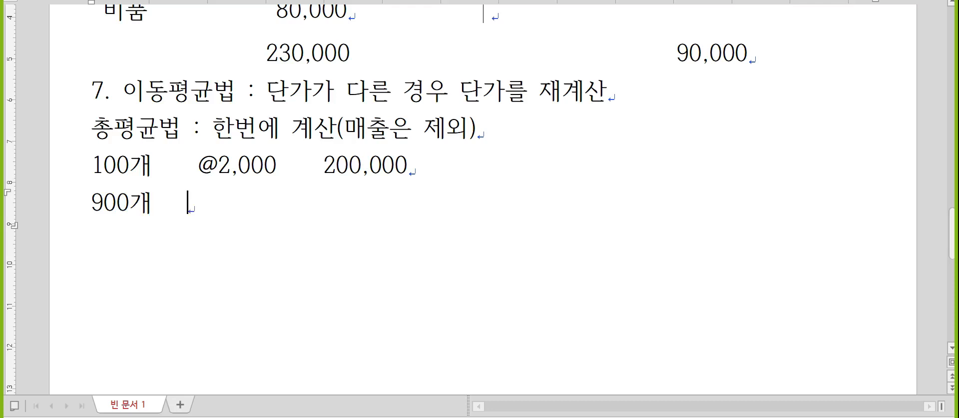
pyautogui.write(' @3,000')
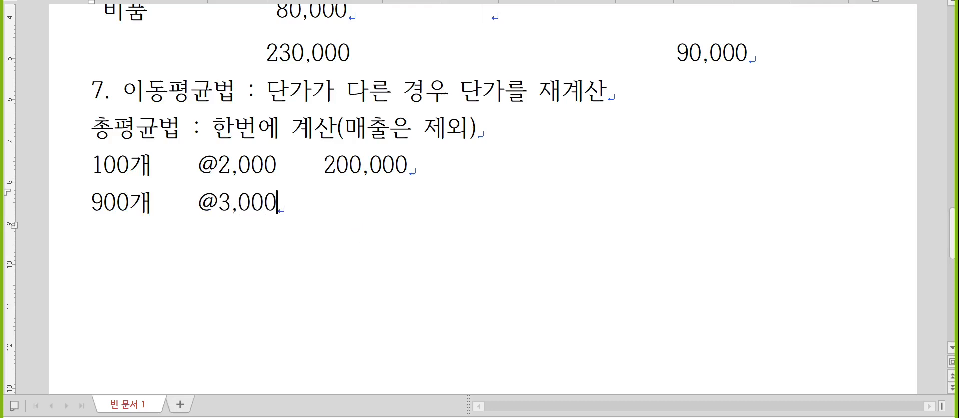
pyautogui.write('   2,700,000')
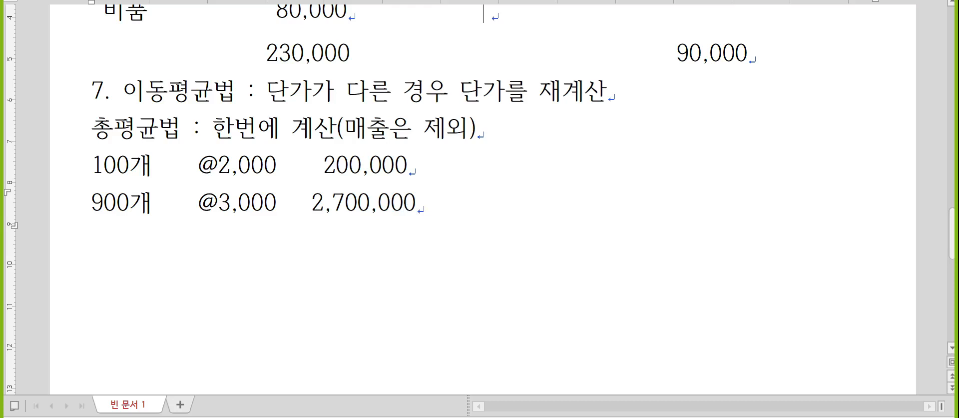
pyautogui.press('Return')
# - Add the total line 1,000개 @2,900 2,900,000, fixing the stray character and spacing
pyautogui.write('1,000')
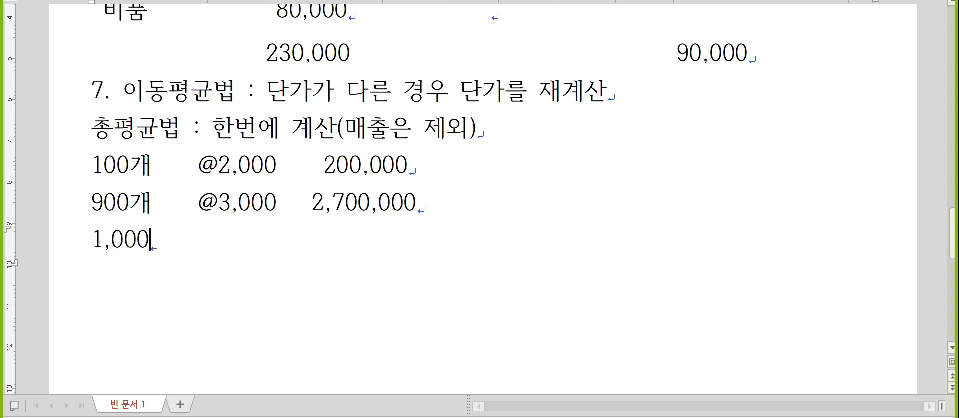
pyautogui.write('개')
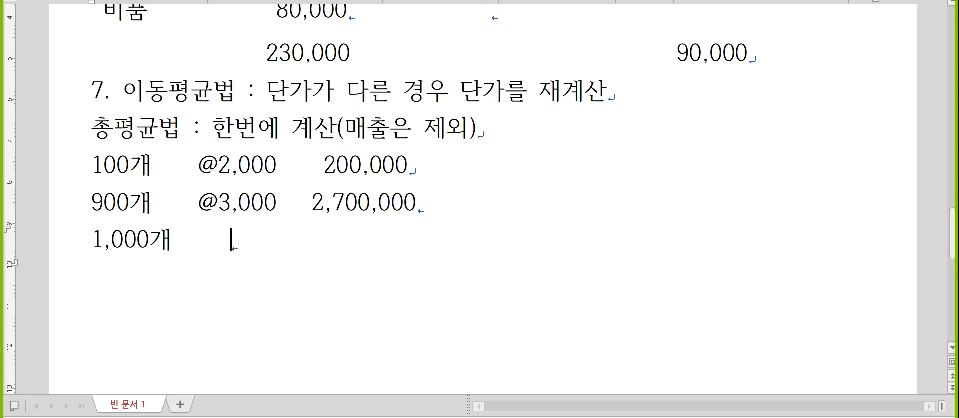
pyautogui.press('BackSpace')
pyautogui.write('2,90')
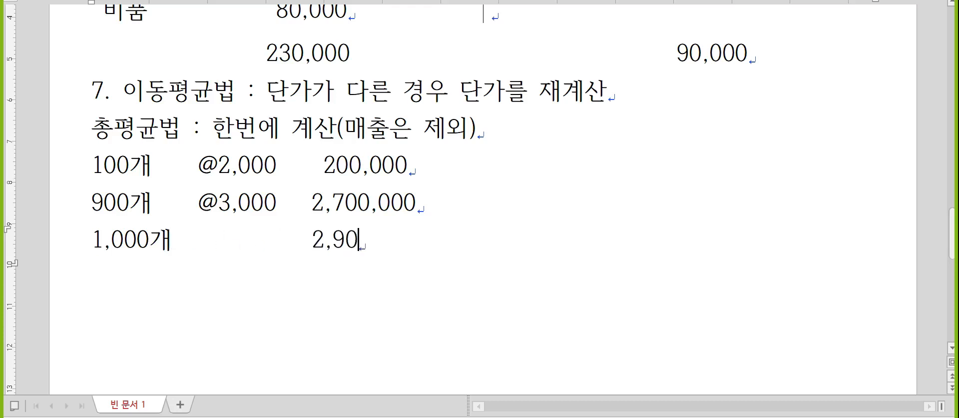
pyautogui.write('0,000')
pyautogui.press('Left')
pyautogui.press('Left')
pyautogui.press('Left')
pyautogui.press('Left')
pyautogui.press('Left')
pyautogui.press('Left')
pyautogui.press('Left')
pyautogui.press('Left')
pyautogui.press('Left')
pyautogui.press('Left')
pyautogui.press('Left')
pyautogui.press('Left')
pyautogui.press('Left')
pyautogui.press('Left')
pyautogui.press('Left')
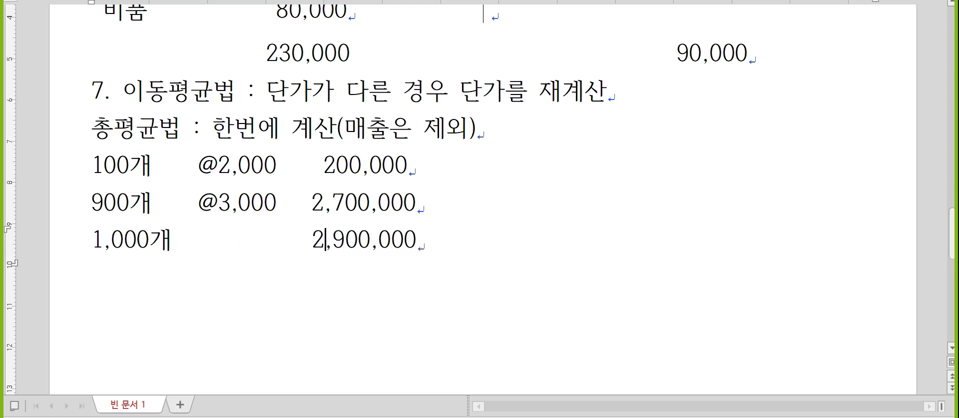
pyautogui.press('Left')
pyautogui.press('Left')
pyautogui.press('Left')
pyautogui.write('@2')
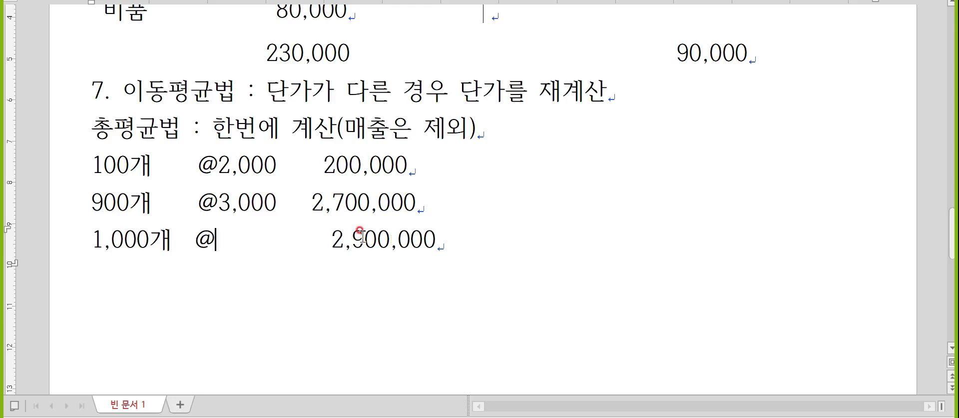
pyautogui.write('ㅡ900')
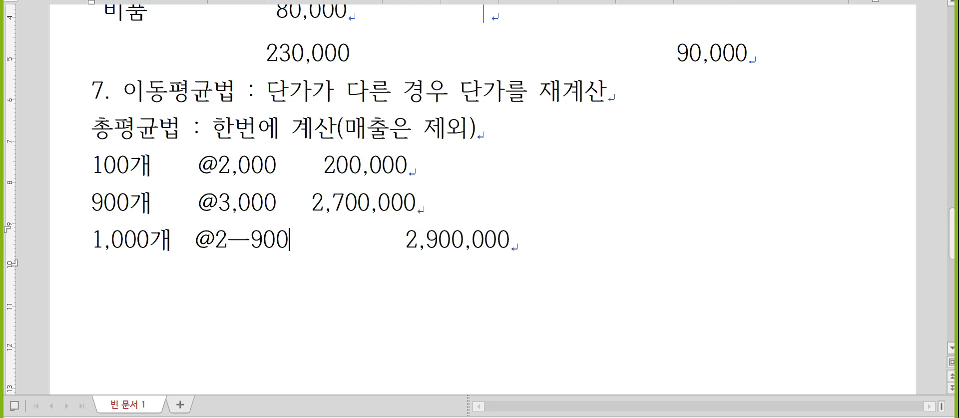
pyautogui.press('Hangul_Hanja')
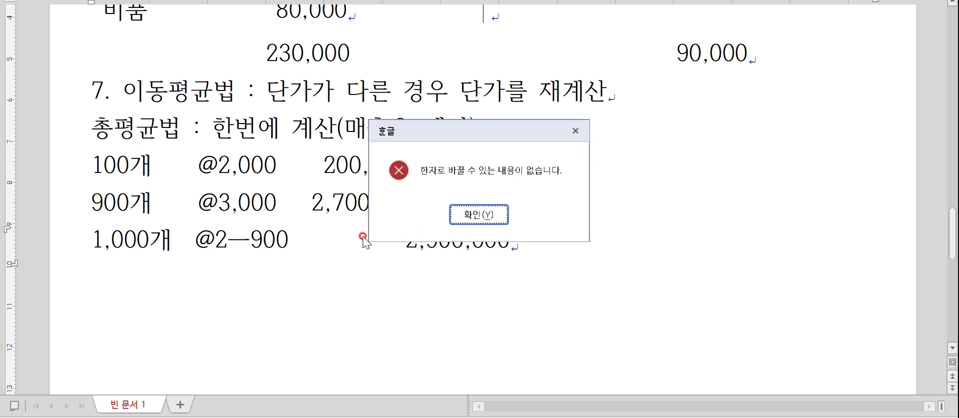
pyautogui.press('Return')
pyautogui.click(228, 240)
pyautogui.press('Delete')
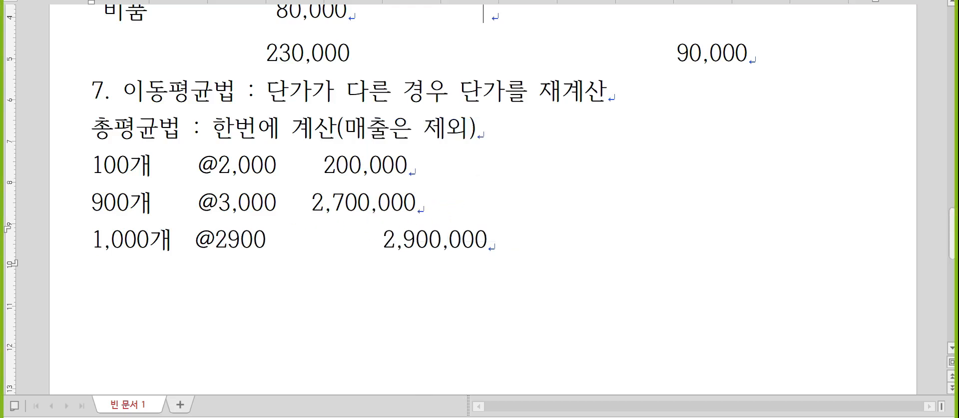
pyautogui.write(',')
pyautogui.press('Right')
pyautogui.press('Right')
pyautogui.press('Right')
pyautogui.press('Delete')
pyautogui.press('Delete')
pyautogui.press('Delete')
pyautogui.press('Delete')
pyautogui.press('Delete')
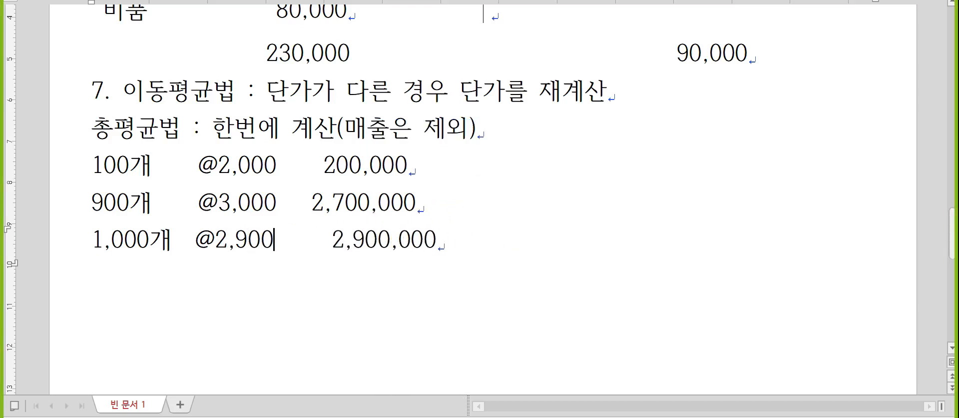
pyautogui.press('Delete')
pyautogui.press('Delete')
pyautogui.press('Delete')
pyautogui.press('Delete')
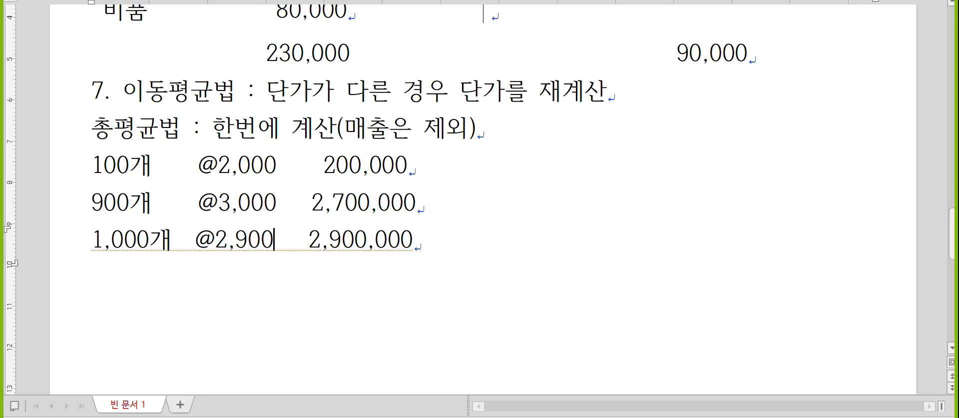
# - Add an empty line below the 1,000개 total and highlight the unit prices 2,000, 3,000 and 2,900
pyautogui.press('End')
pyautogui.press('Return')
pyautogui.press('Hangul')
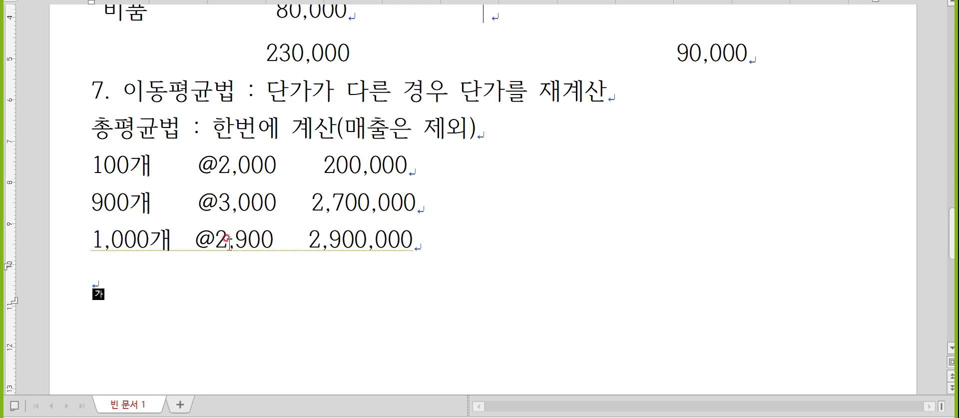
pyautogui.moveTo(218, 163); pyautogui.dragTo(300, 163)
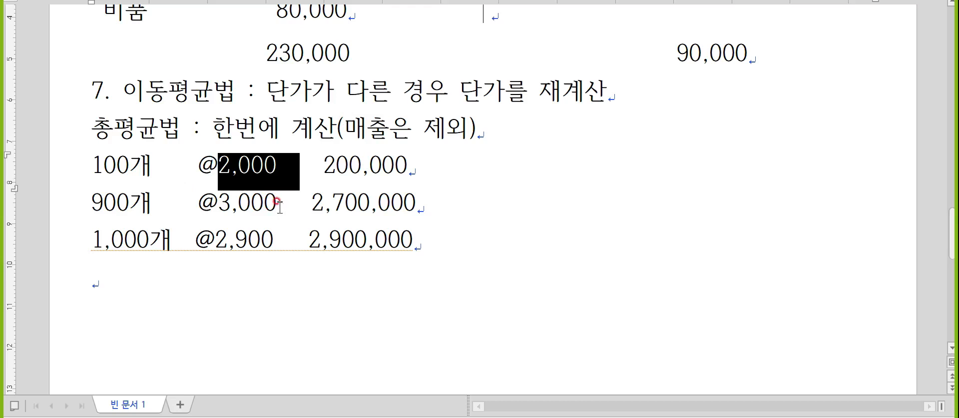
pyautogui.moveTo(276, 204); pyautogui.dragTo(220, 208)
pyautogui.moveTo(216, 240); pyautogui.dragTo(282, 244)
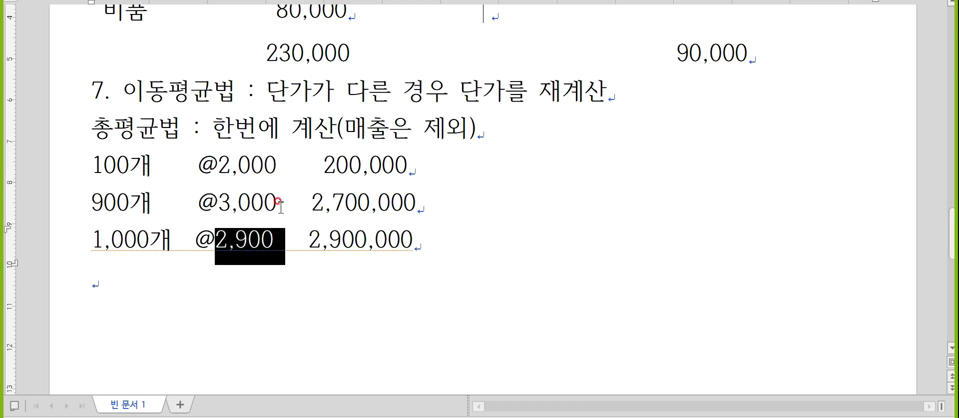
pyautogui.moveTo(276, 206); pyautogui.dragTo(74, 210)
pyautogui.click(420, 232)
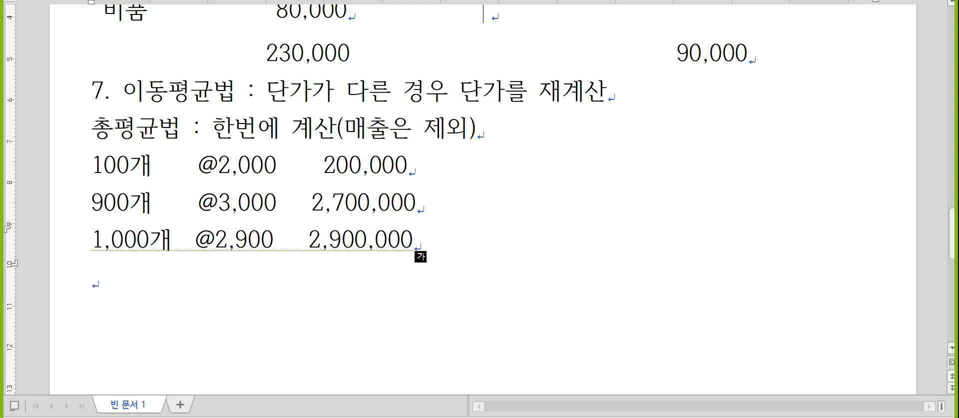
# - Type 200개 @2,900 580,000, then begin item 8 on the line below
pyautogui.write('200개 @')
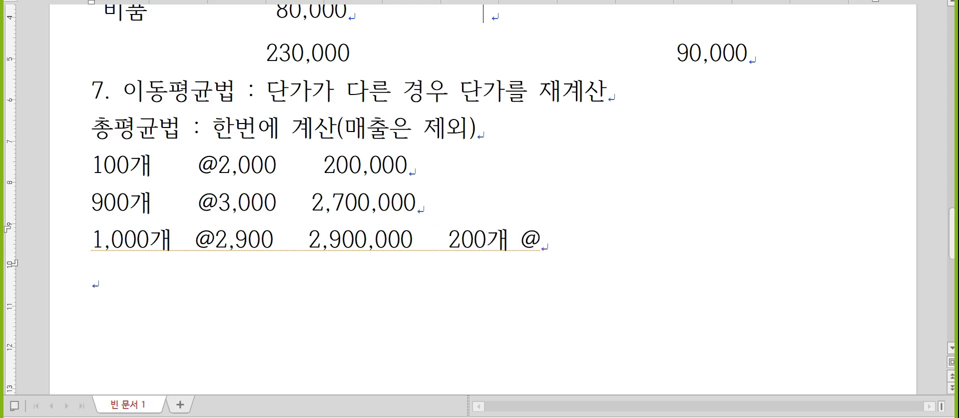
pyautogui.write('2,900')
pyautogui.write('        580,')
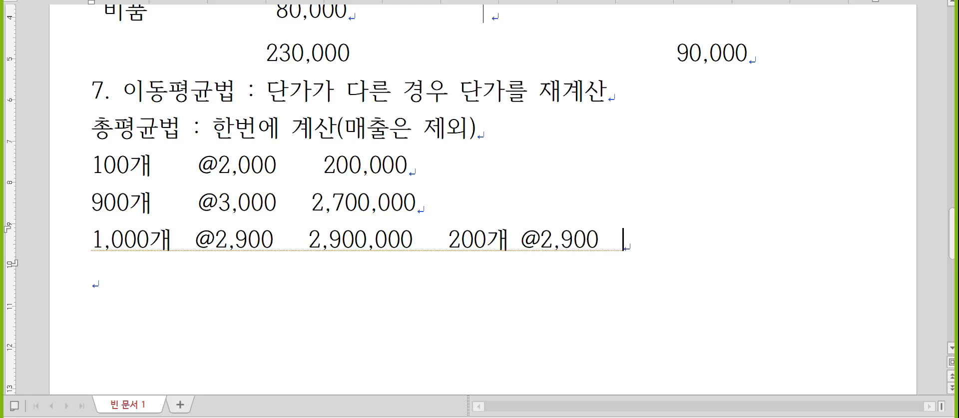
pyautogui.write('000')
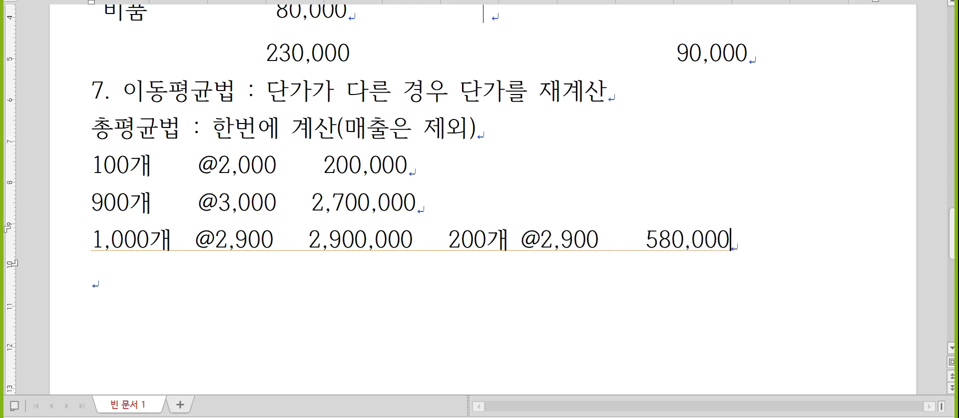
pyautogui.press('Down')
pyautogui.press('Hangul')
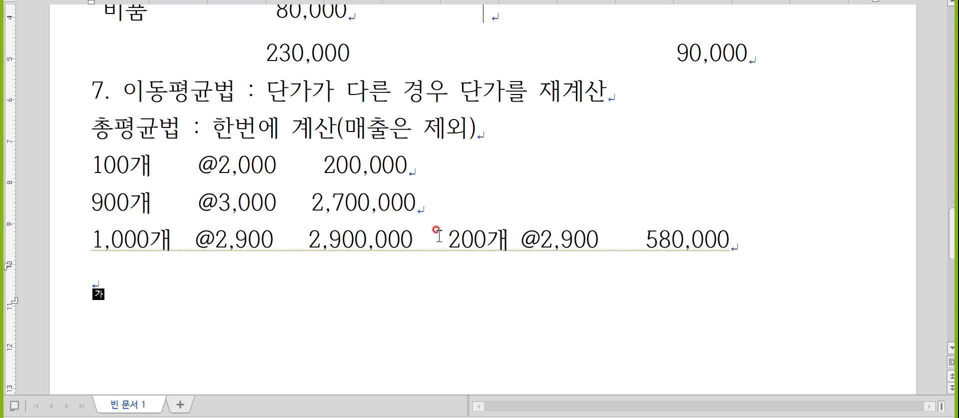
pyautogui.write('8.')
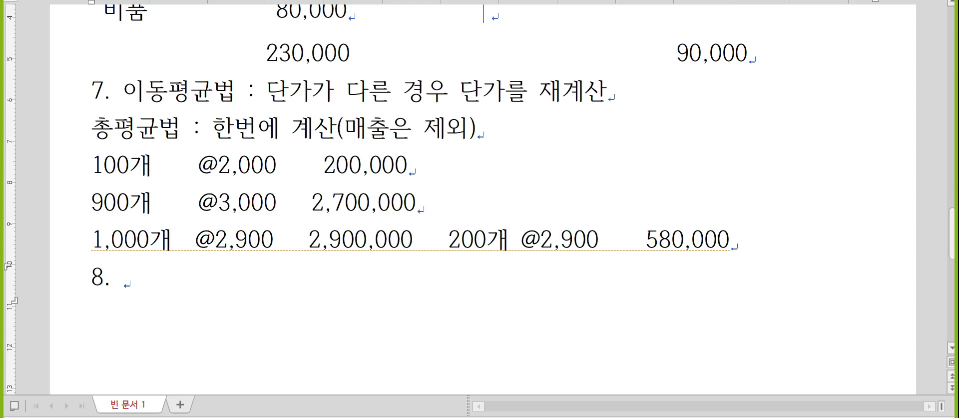
# - Type 자산수증이익 for item 8 and look up the syllable 증 in the dictionary
pyautogui.press('Hangul')
pyautogui.scroll(-2, 479, 199)
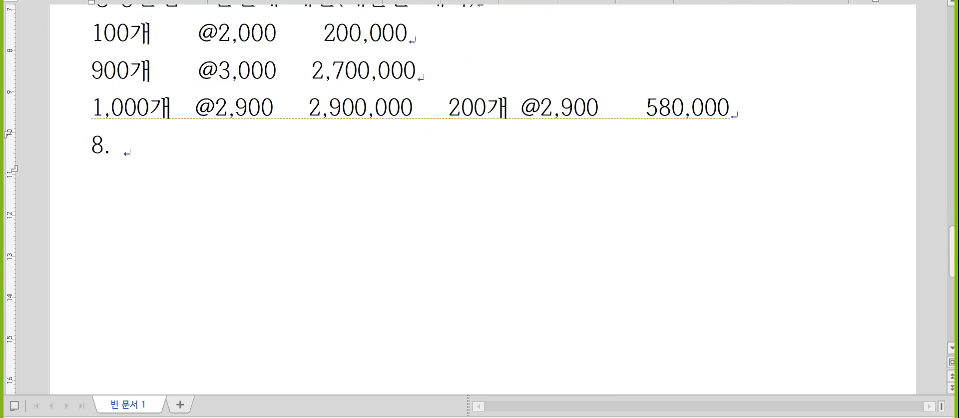
pyautogui.write('자산')
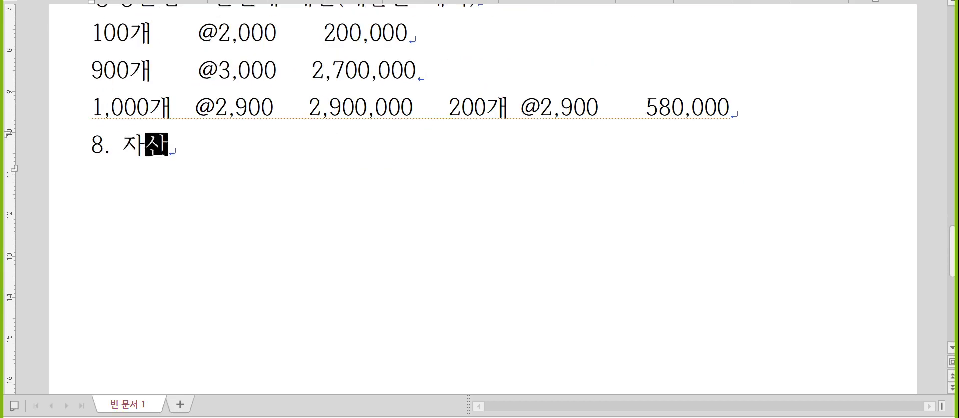
pyautogui.write('수증이익,')
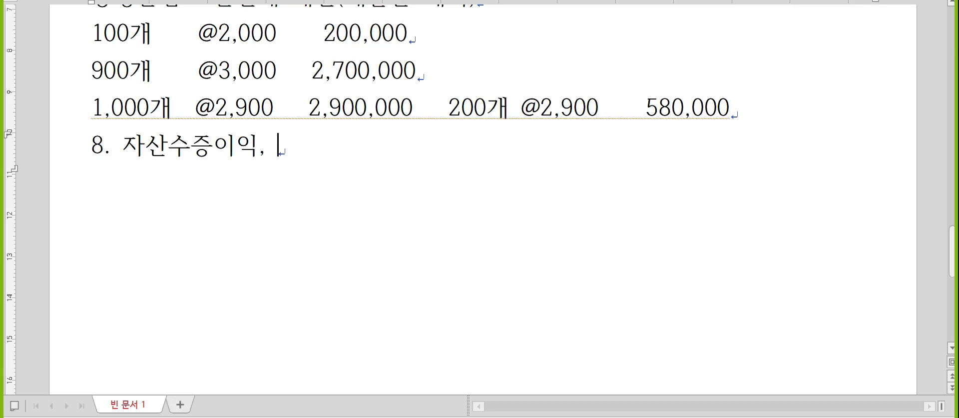
pyautogui.press('Left')
pyautogui.press('Left')
pyautogui.press('Left')
pyautogui.press('Left')
pyautogui.hotkey('shift', 'Left')
pyautogui.press('F12')
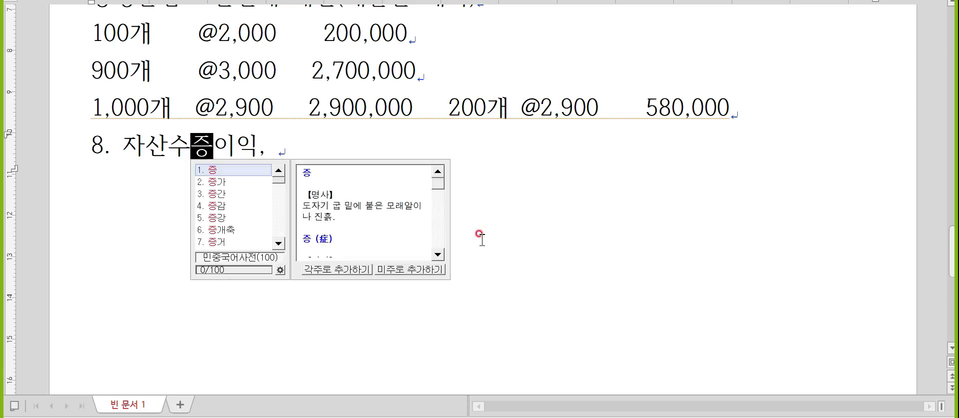
pyautogui.press('Escape')
pyautogui.press('Escape')
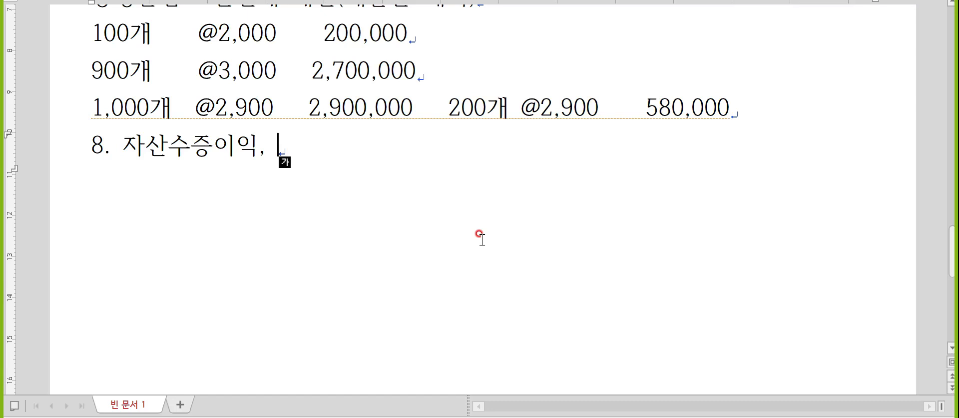
# - Continue the list with 채무면제이익, 재해손실, 보험수익, 배당금수익 등 and start item 9
pyautogui.write('채무면제이익,')
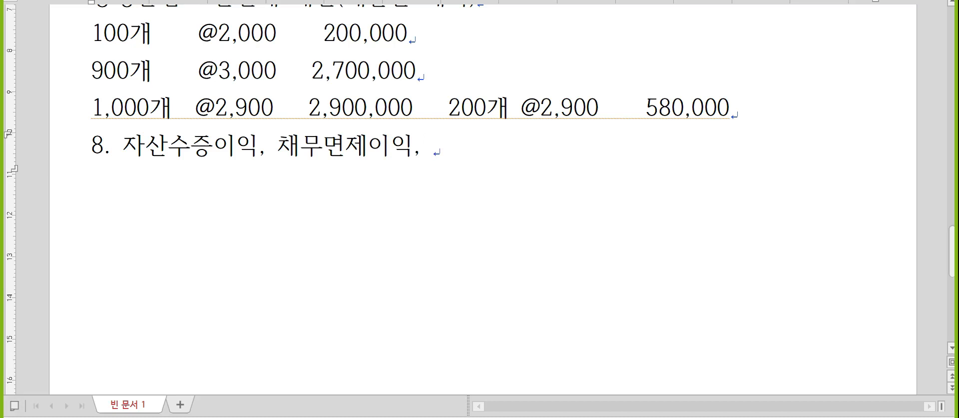
pyautogui.write(' 재해손실,')
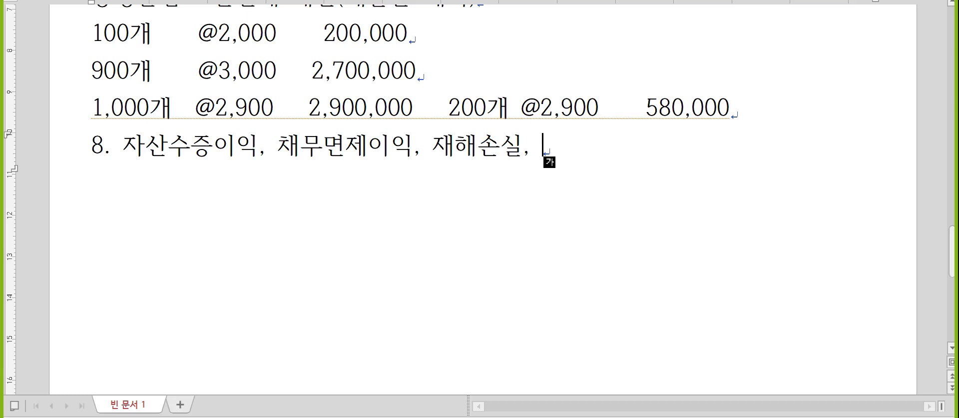
pyautogui.write('보험수익, ')
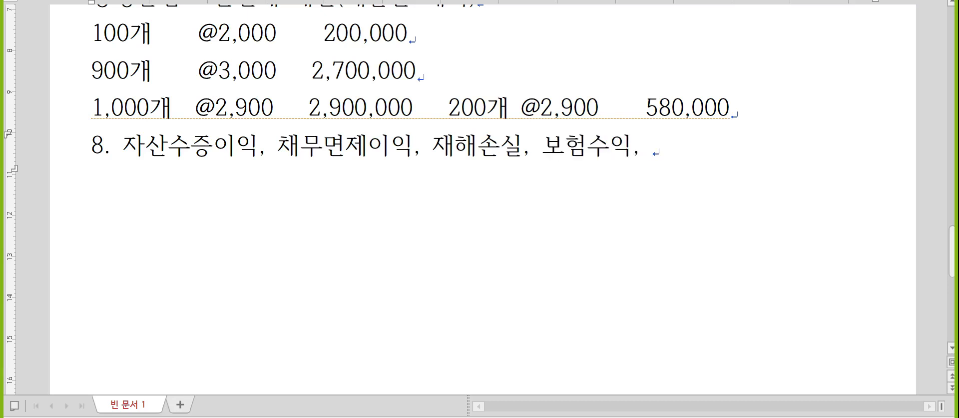
pyautogui.write('배당금수익')
pyautogui.write(' 등')
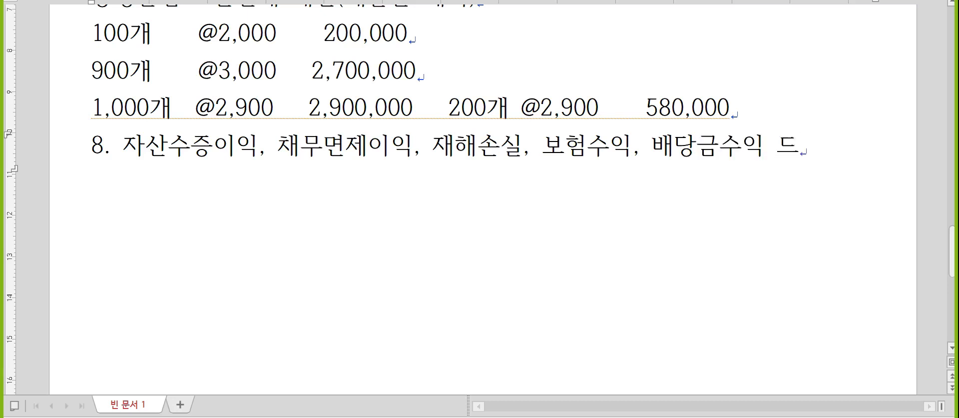
pyautogui.press('Return')
pyautogui.write('9.')
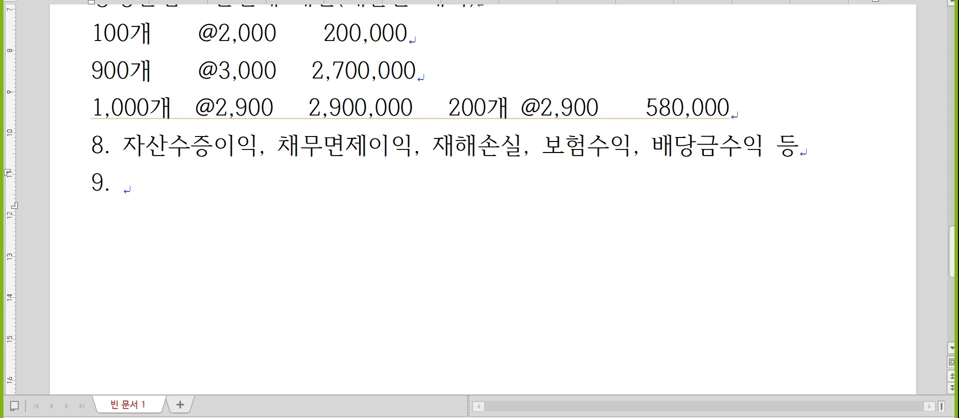
pyautogui.press('Hangul')
# - Paste a T-account table below item 9 and head it 노무비(제조경비)
pyautogui.press('Return')
pyautogui.hotkey('ctrl', 'v')
pyautogui.click(481, 234)
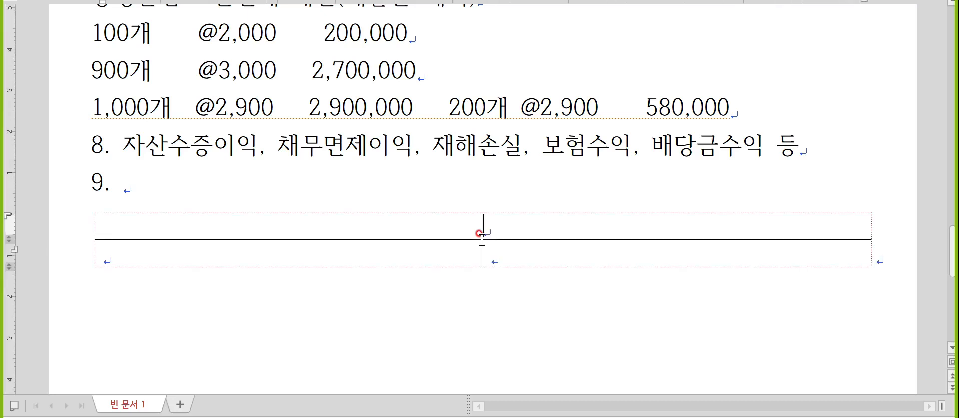
pyautogui.write('재')
pyautogui.press('BackSpace')
pyautogui.press('BackSpace')
pyautogui.write('노무비(제조경')
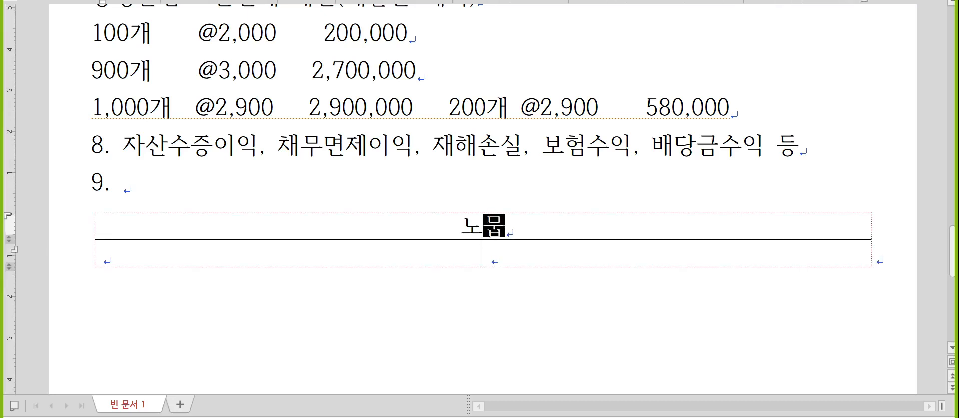
pyautogui.write('비)')
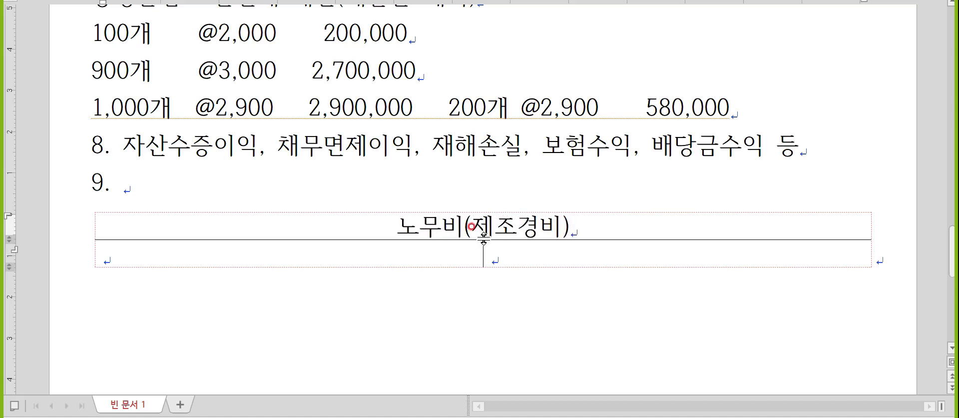
pyautogui.scroll(-1, 228, 175)
pyautogui.click(228, 173)
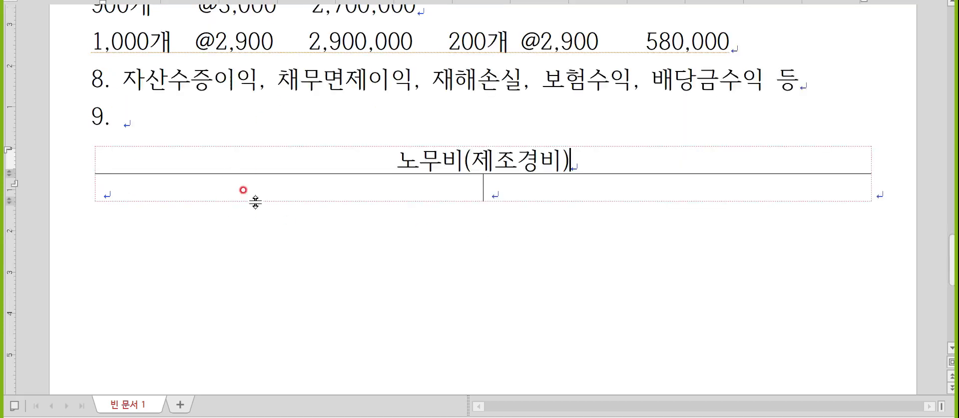
# - Enter 전월선급액, 당월지급액, 당월미지급액 on the left and 나머지 대변 on the right
pyautogui.click(244, 188)
pyautogui.write('전')
pyautogui.write('월선급액')
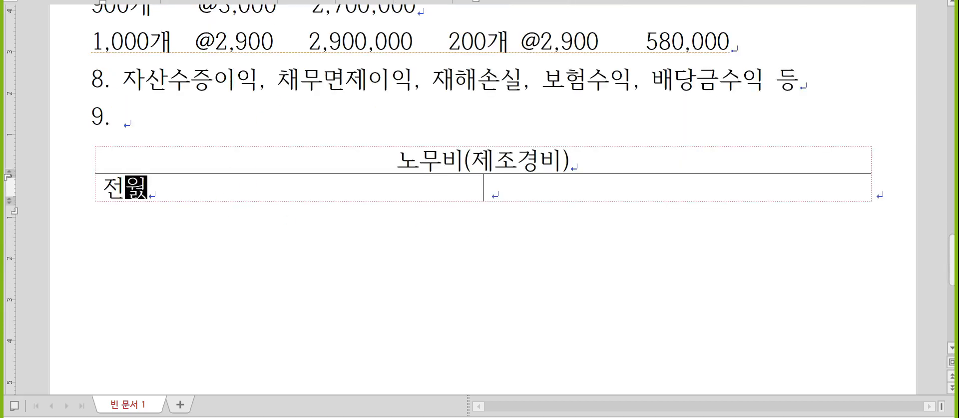
pyautogui.press('Return')
pyautogui.write('당')
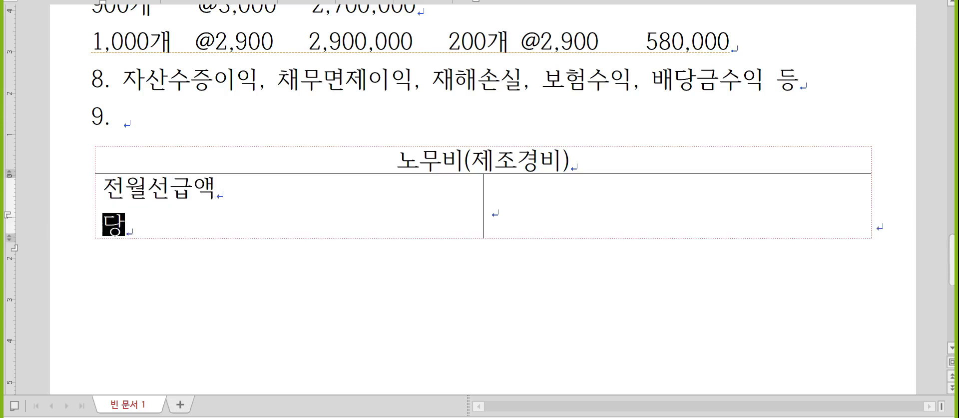
pyautogui.write('월지급액')
pyautogui.press('Return')
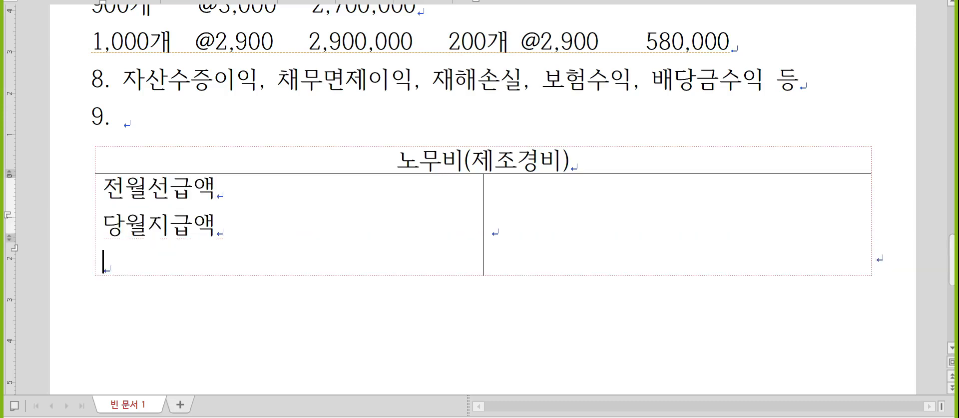
pyautogui.write('당월미지급액')
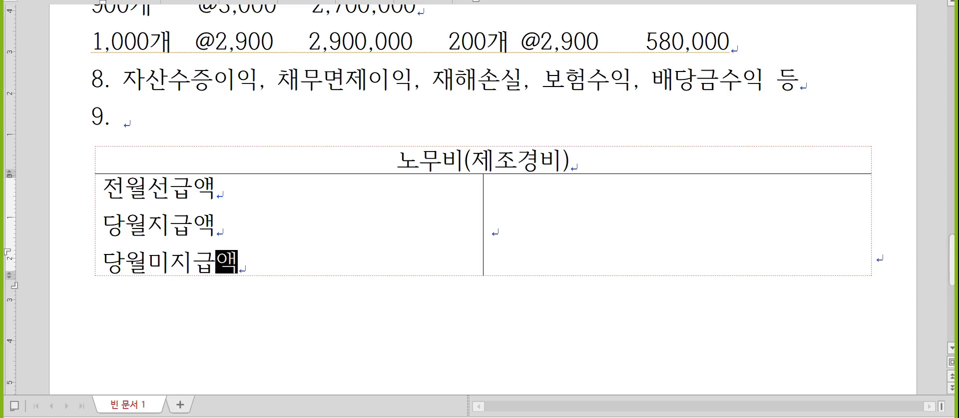
pyautogui.click(492, 225)
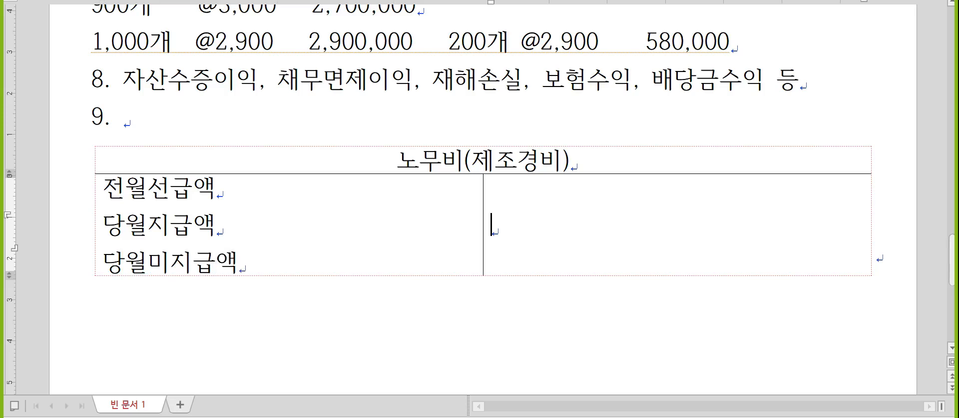
pyautogui.write('나머지 대변')
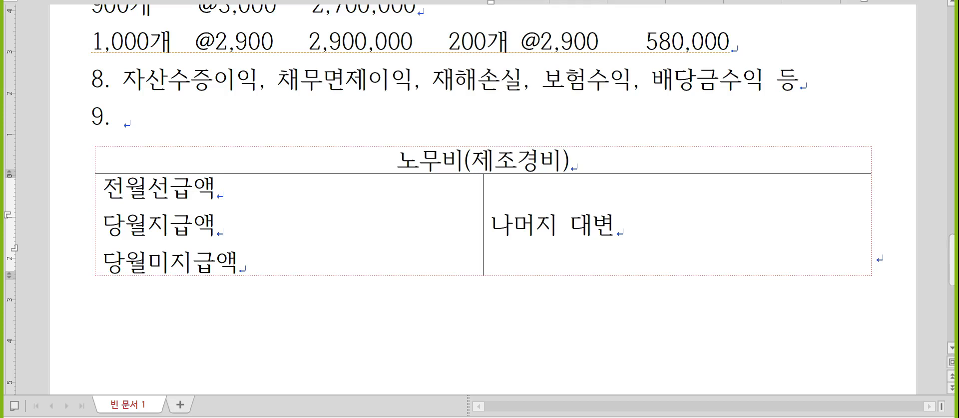
pyautogui.press('Down')
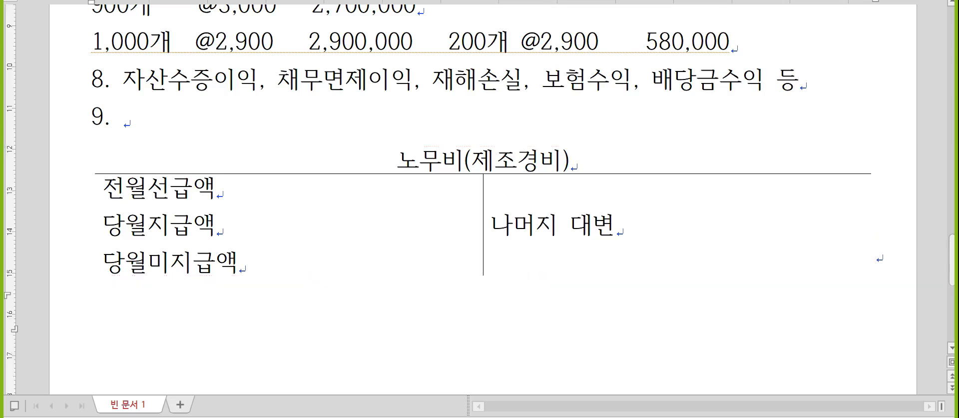
# - Add 100,000 after 전월선급액 and 400,000 after 당월지급액
pyautogui.press('Return')
pyautogui.press('Return')
pyautogui.press('Return')
pyautogui.press('Return')
pyautogui.press('Up')
pyautogui.press('Up')
pyautogui.press('Up')
pyautogui.press('Up')
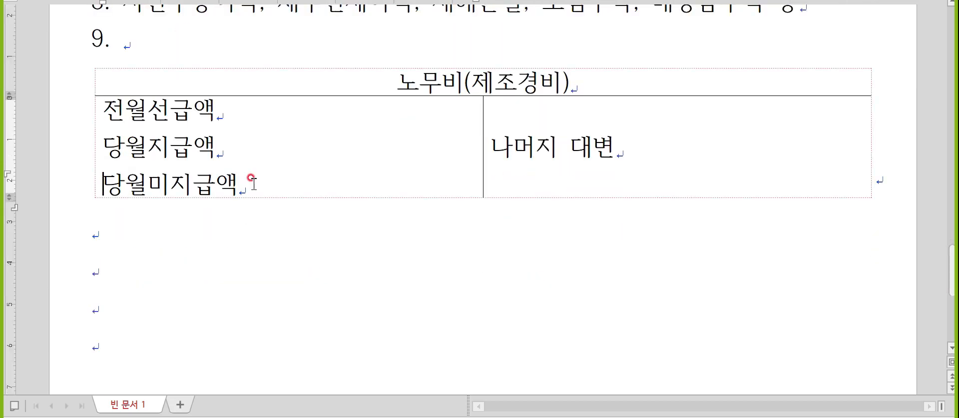
pyautogui.click(278, 88)
pyautogui.click(285, 98)
pyautogui.write('100,')
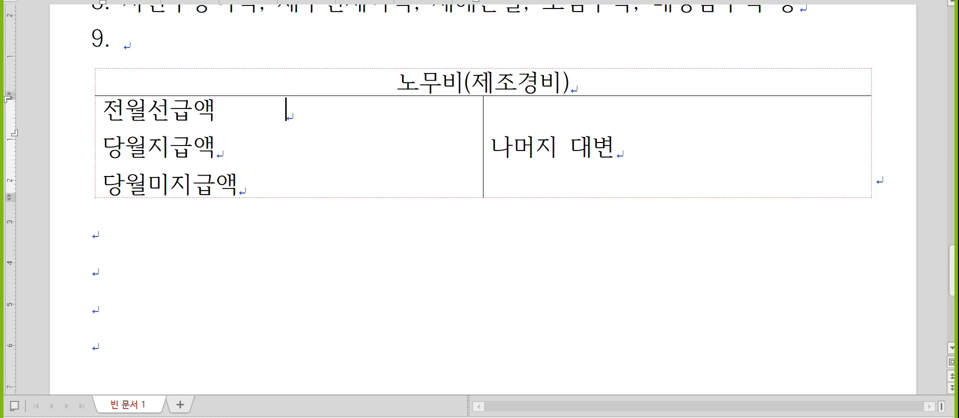
pyautogui.write('000')
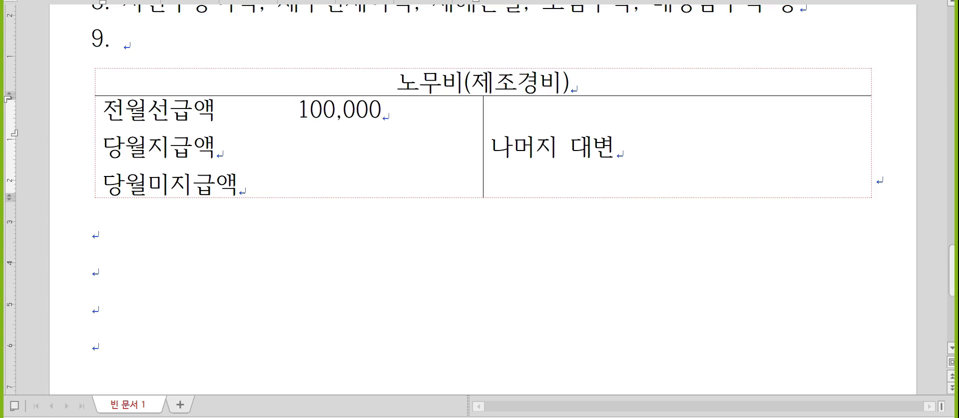
pyautogui.press('Down')
pyautogui.write('400,000')
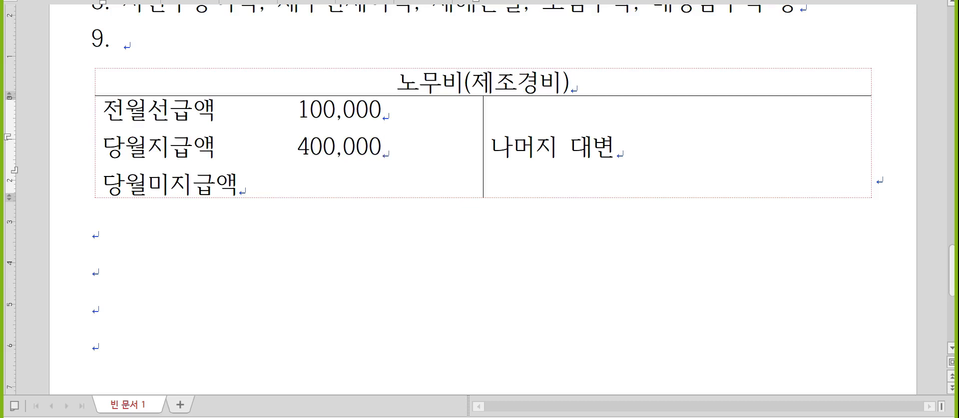
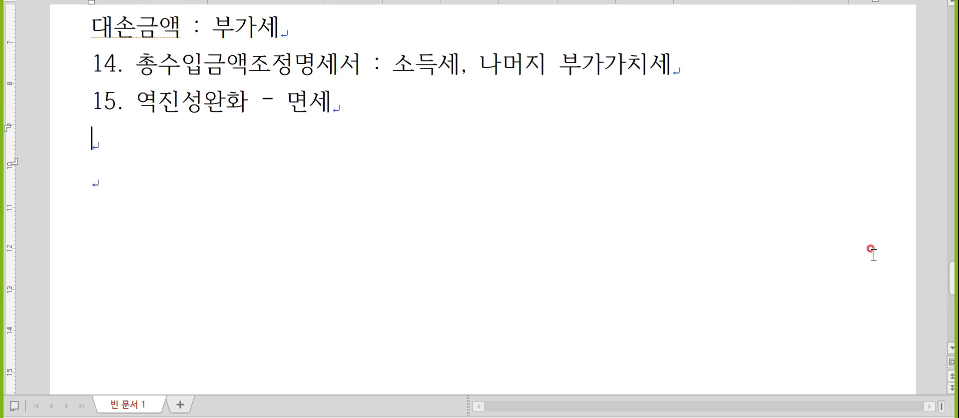
# - In Korean input, add the lines '간접세O, 직접세X' and '일반소비세O, 개별소비세X'
pyautogui.press('Hangul')
pyautogui.write('간접세')
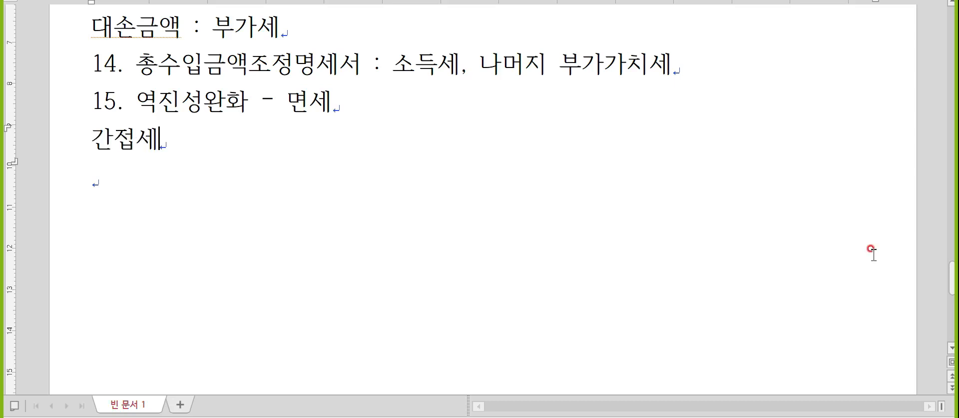
pyautogui.write('O, 직접세')
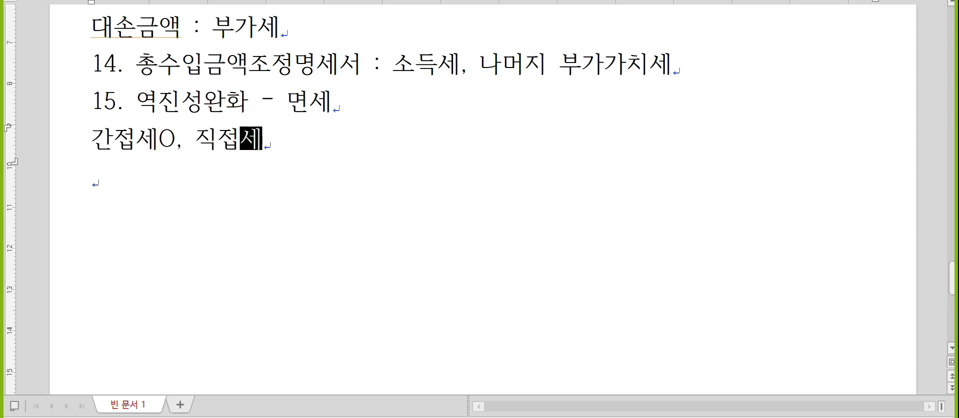
pyautogui.write('X')
pyautogui.press('Return')
pyautogui.write('ㅇ;ㄹㅂ')
pyautogui.press('BackSpace')
pyautogui.press('BackSpace')
pyautogui.press('BackSpace')
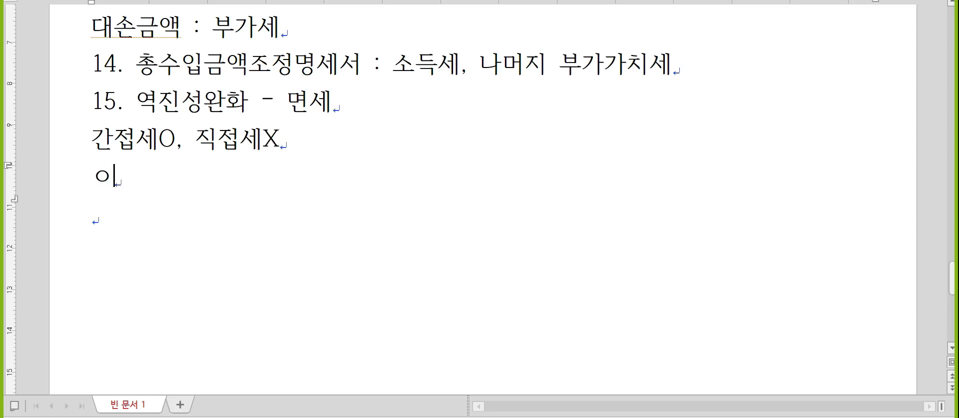
pyautogui.write('ㅣㄹ반소비세O')
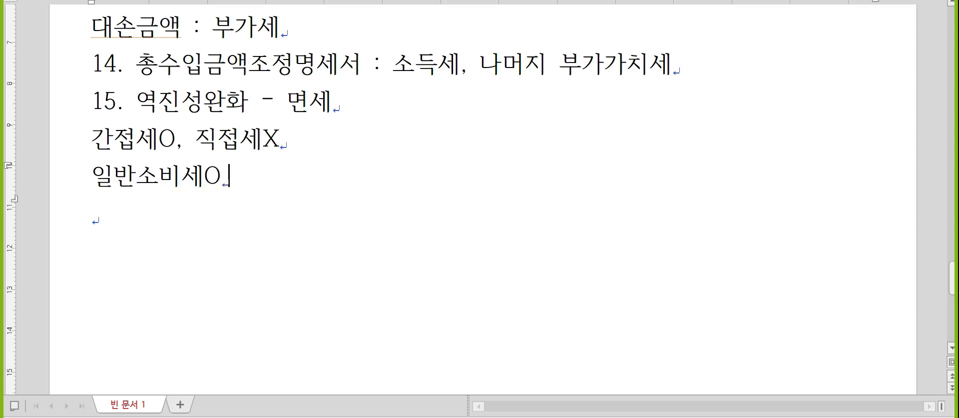
pyautogui.write(', 개별소비세X')
pyautogui.press('Return')
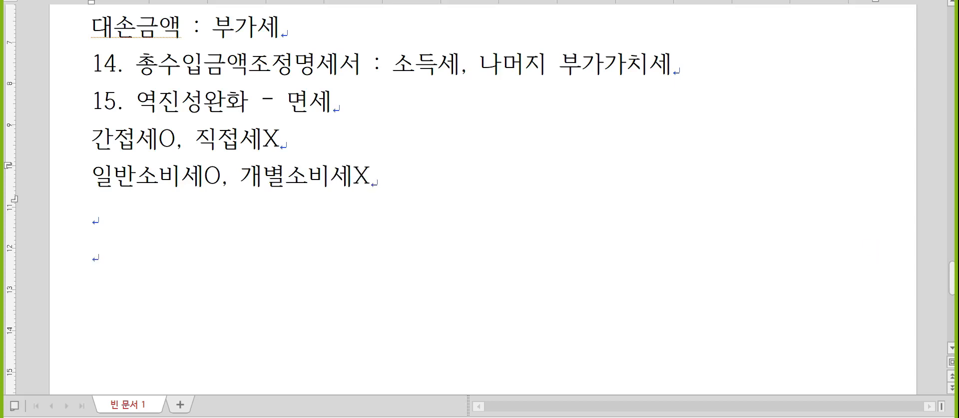
# - Add '전단계세액공제법O, 전단계거래공제법X' and '소비지국과세원칙O, 생산지국과세원칙X' lines
pyautogui.write('ㅓ')
pyautogui.press('BackSpace')
pyautogui.write('전단ㄱ')
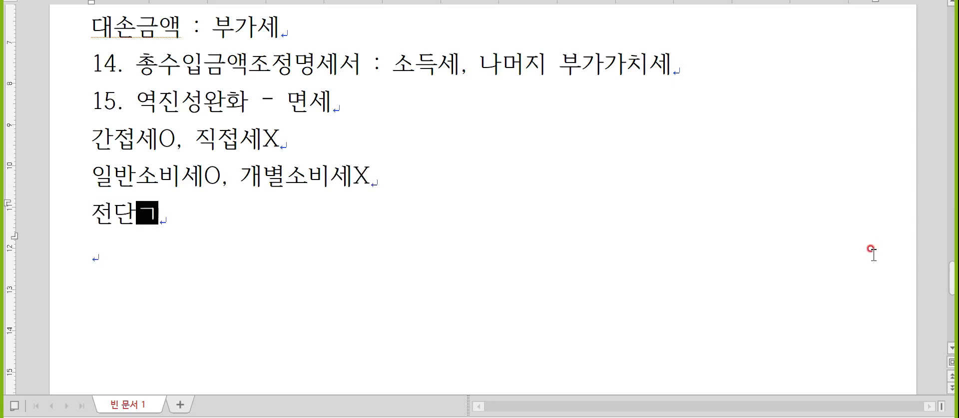
pyautogui.write('ㅖ세액공제법')
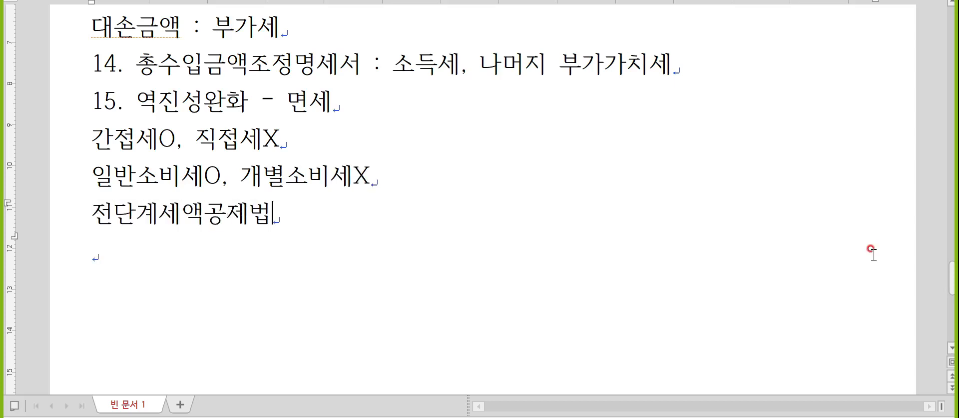
pyautogui.write('O, 전단ㄱ')
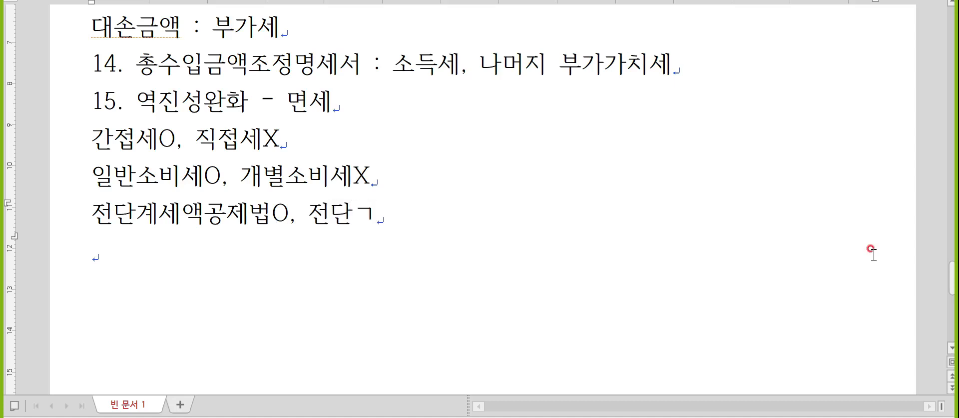
pyautogui.write('ㅖ거래공제법')
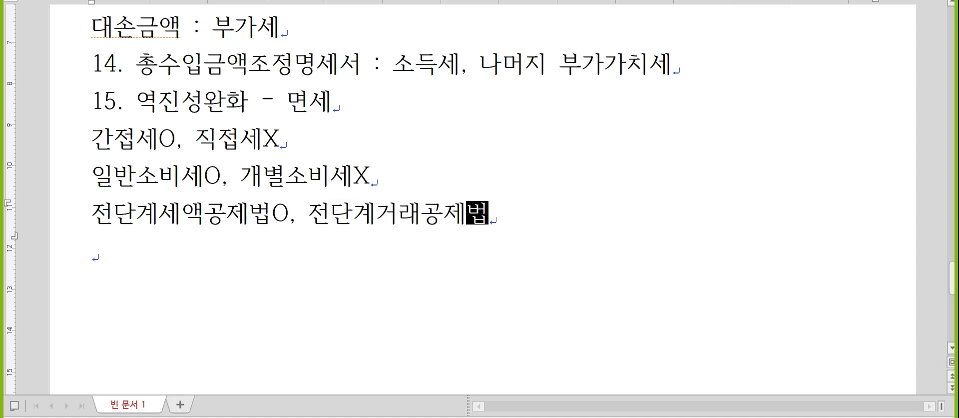
pyautogui.write('X')
pyautogui.press('Return')
pyautogui.write('서ㅊ')
pyautogui.press('BackSpace')
pyautogui.press('BackSpace')
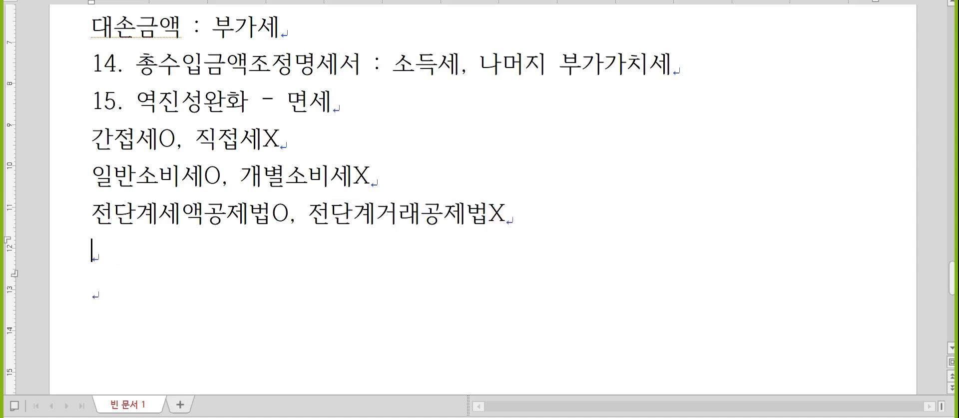
pyautogui.write('소비지국과세원ㅊ')
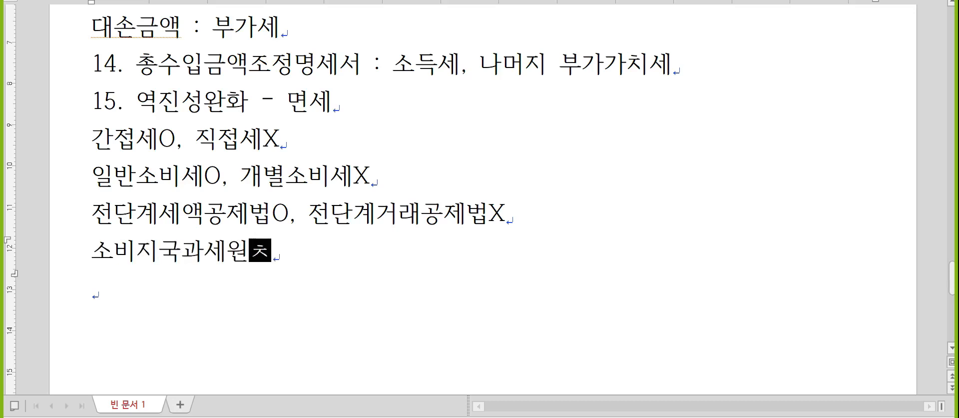
pyautogui.write('ㅣㄱO, 생삱')
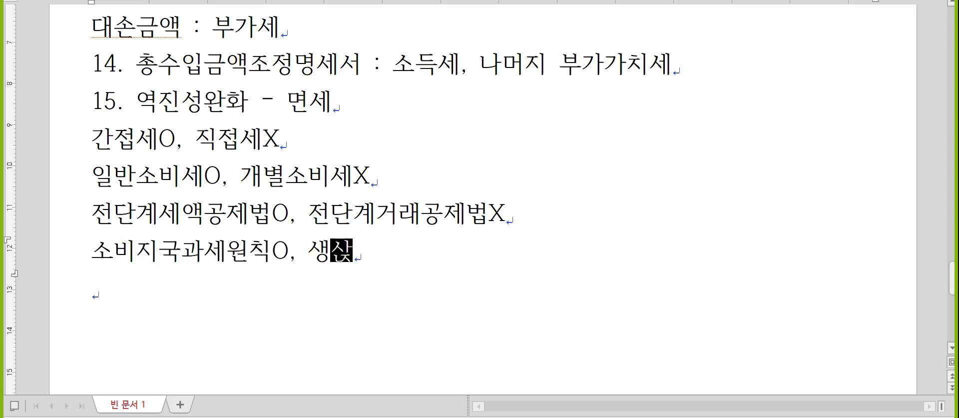
pyautogui.write('ㅣ국과세원칙')
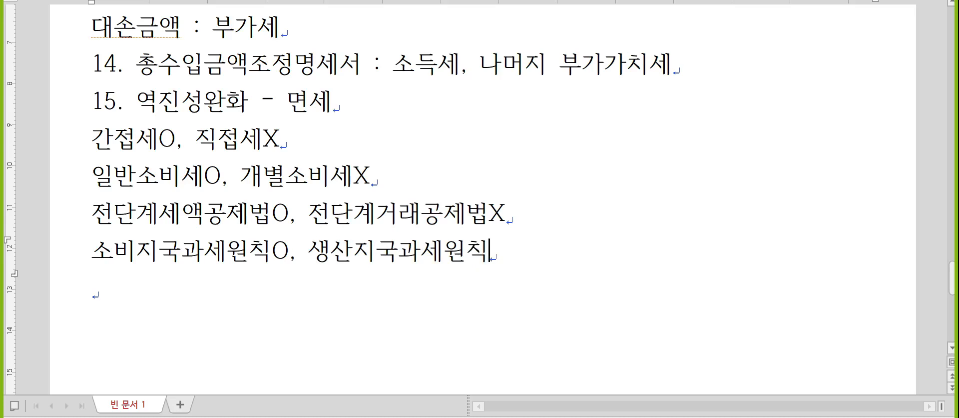
pyautogui.write('X')
pyautogui.press('Return')
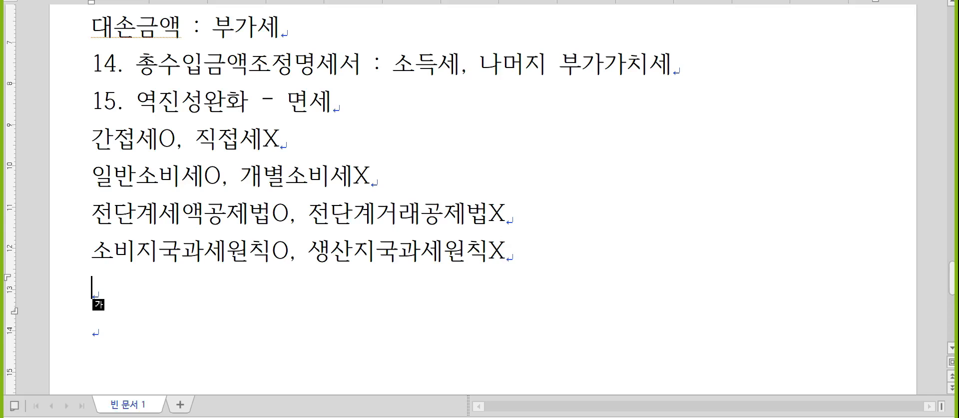
# - Write '부가가치세 - 국세, 보통세' on its own line and start a new line below it
pyautogui.write('부가가치세 ')
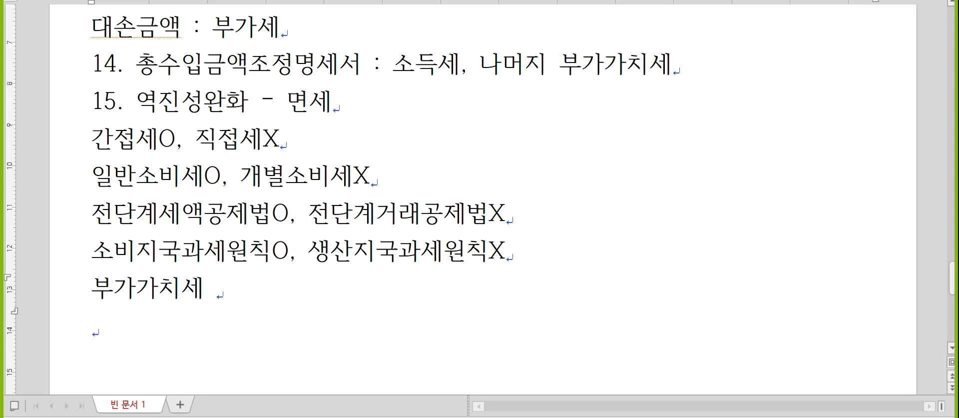
pyautogui.write('- 국세, ㅂㅌ')
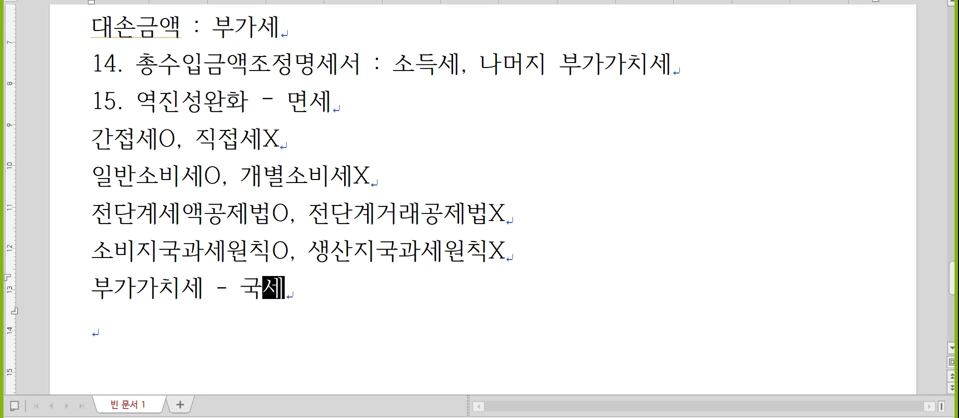
pyautogui.press('BackSpace')
pyautogui.press('BackSpace')
pyautogui.write('보통세')
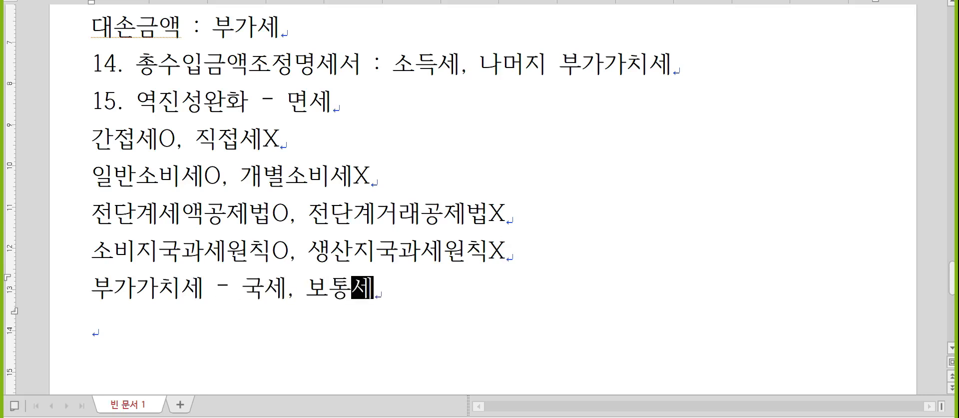
pyautogui.press('Return')
pyautogui.scroll(-2, 881, 252)
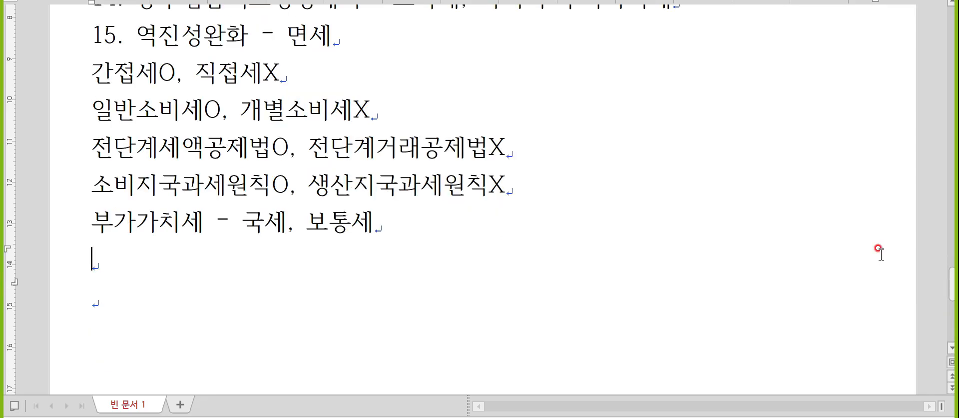
pyautogui.press('Hangul')
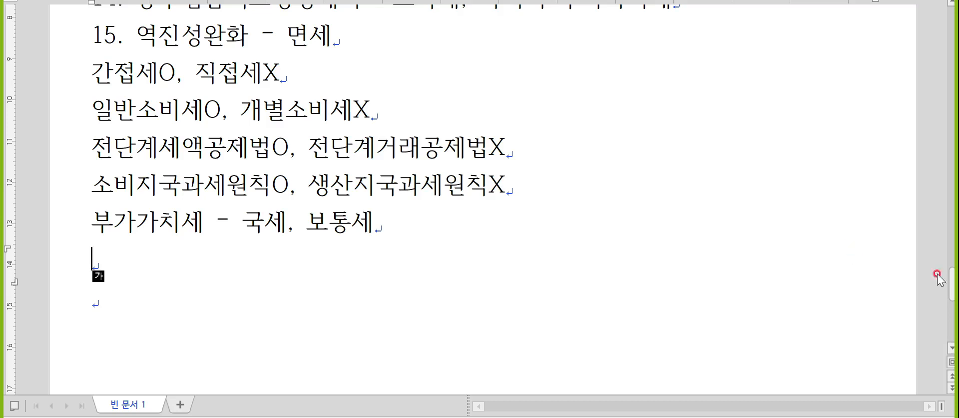
# - Switch to KcLep and open the 거래처등록 customer registration screen
pyautogui.hotkey('alt', 'Tab')
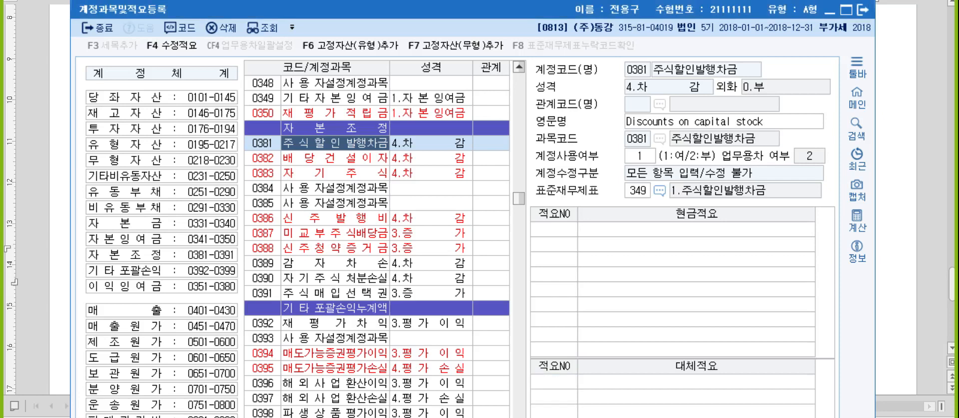
pyautogui.hotkey('alt', 'Tab')
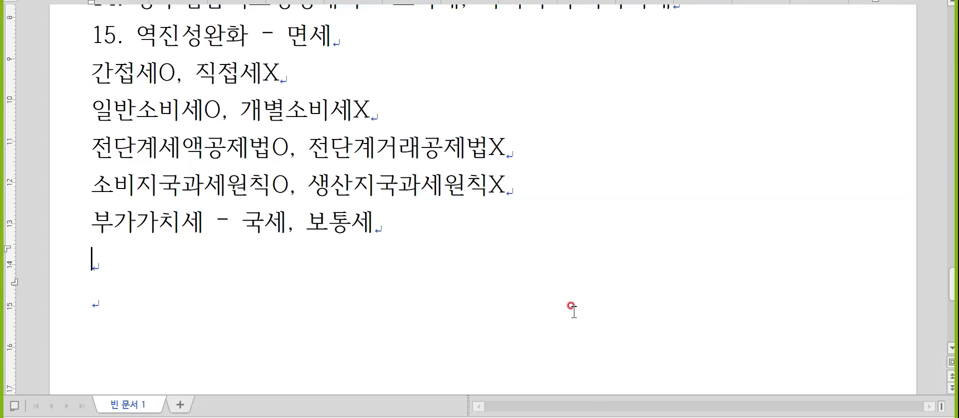
pyautogui.hotkey('alt', 'Tab')
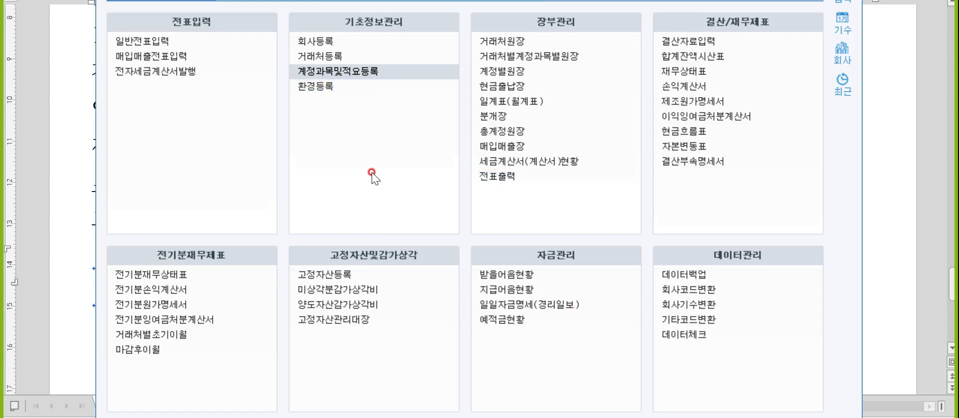
pyautogui.click(311, 58)
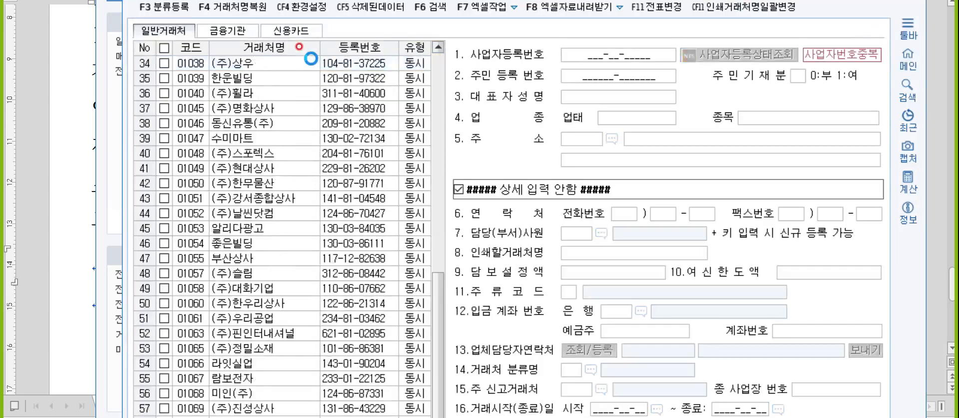
pyautogui.moveTo(251, 0); pyautogui.dragTo(235, 0)
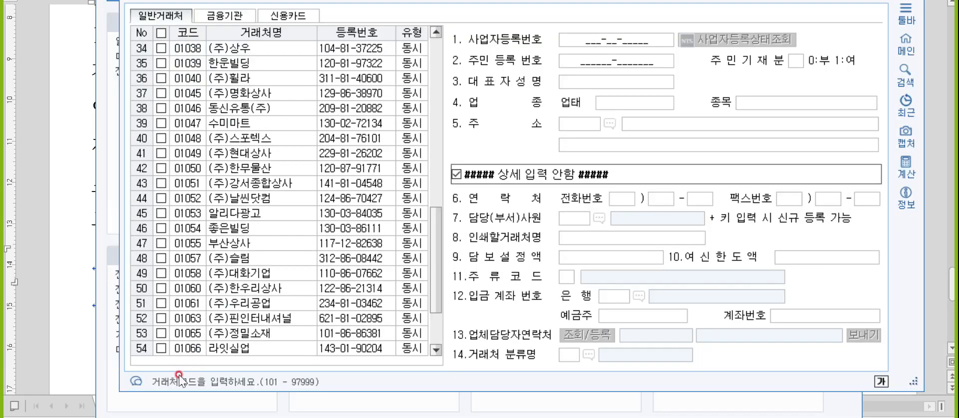
# - Scroll the client list down and select the empty code cell of row 60
pyautogui.scroll(-2, 197, 323)
pyautogui.click(193, 348)
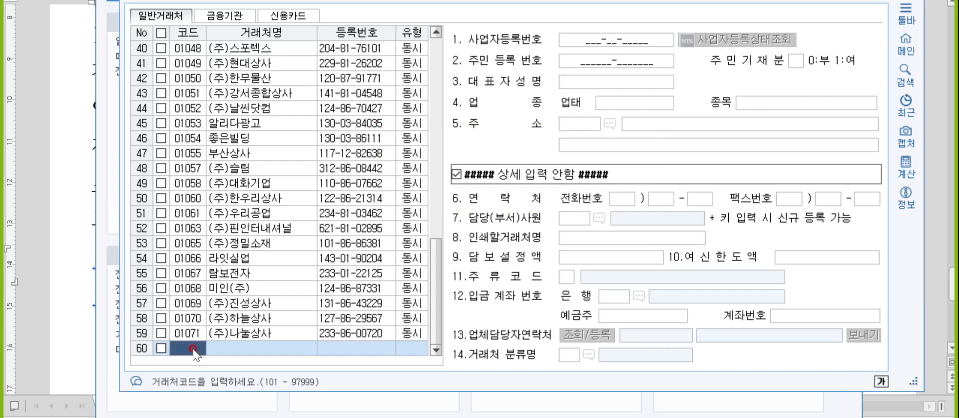
pyautogui.click(304, 384)
pyautogui.press('ctrl')
pyautogui.press('ctrl')
pyautogui.press('ctrl')
pyautogui.press('ctrl')
pyautogui.press('ctrl')
pyautogui.click(189, 349)
# - Register bank 98004 소미은행 under 금융기관 with its account number
pyautogui.click(225, 18)
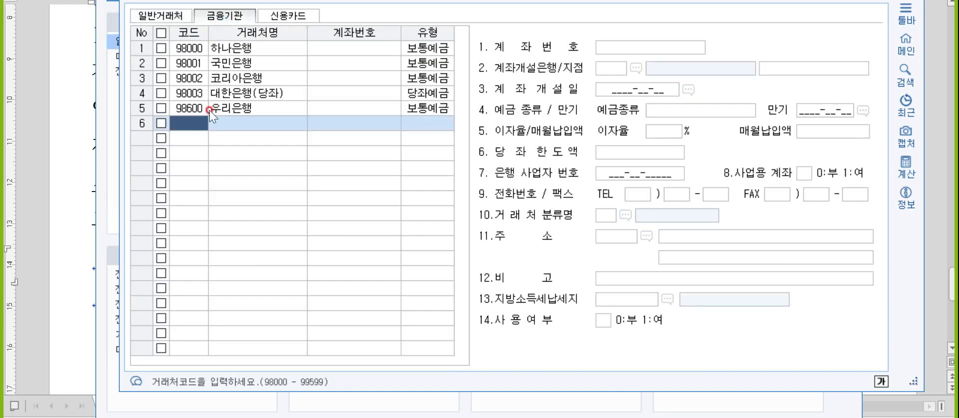
pyautogui.write('98004')
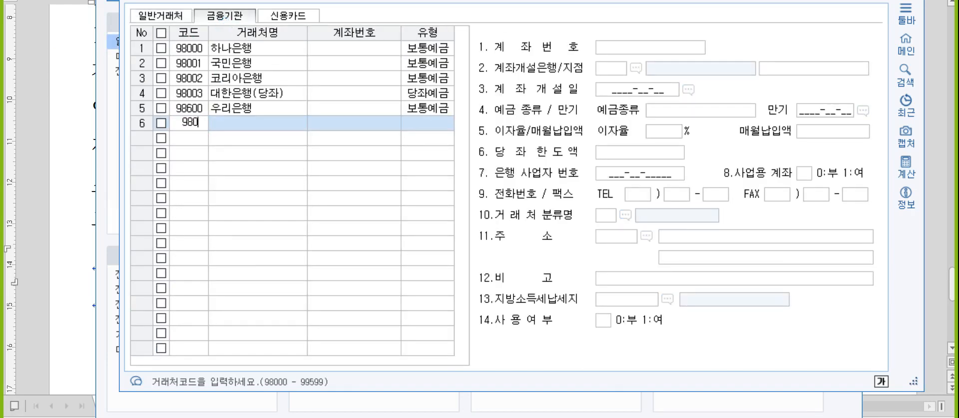
pyautogui.press('Return')
pyautogui.write('소미은행')
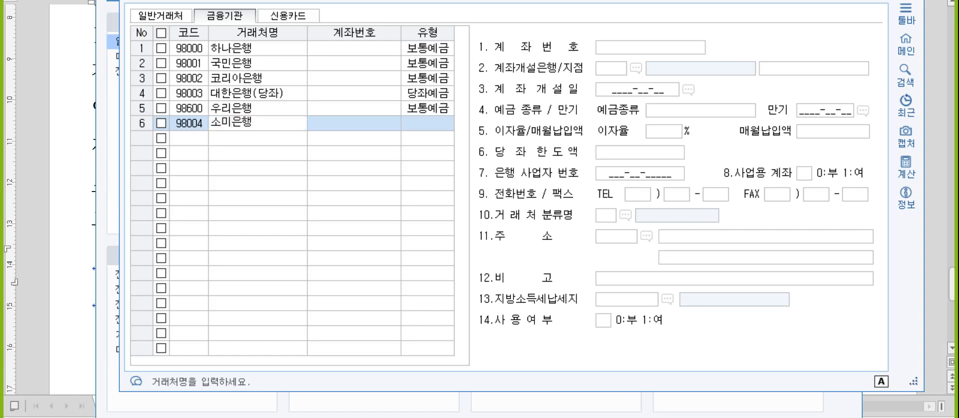
pyautogui.press('Return')
pyautogui.press('Return')
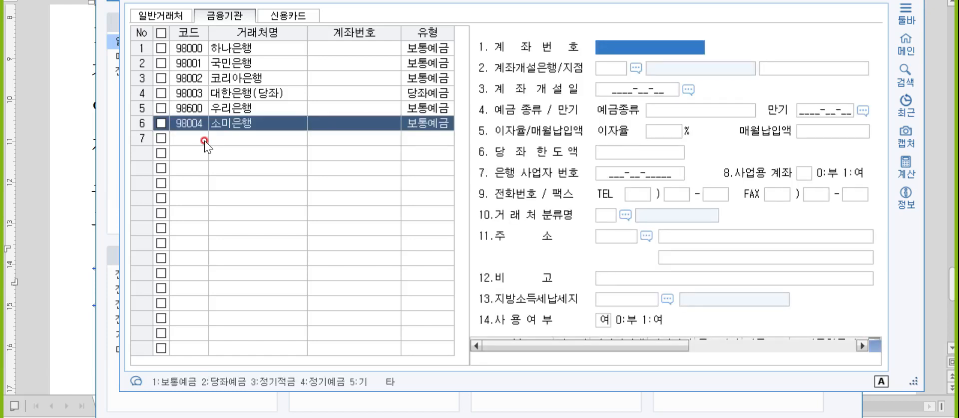
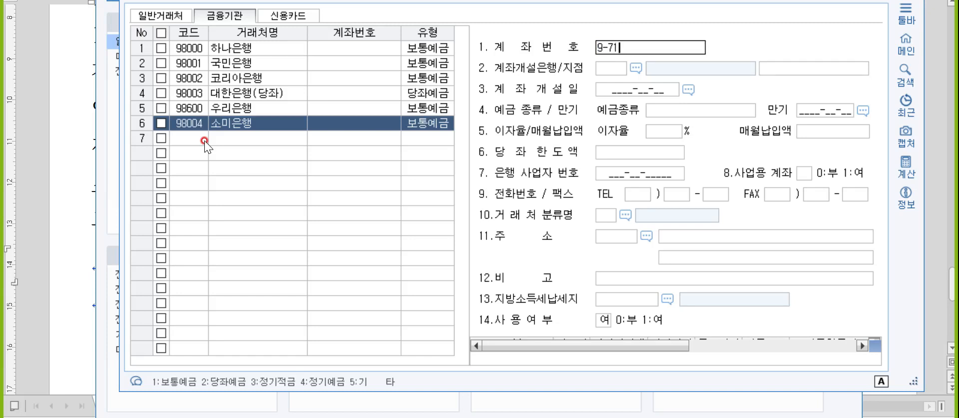
pyautogui.press('Return')
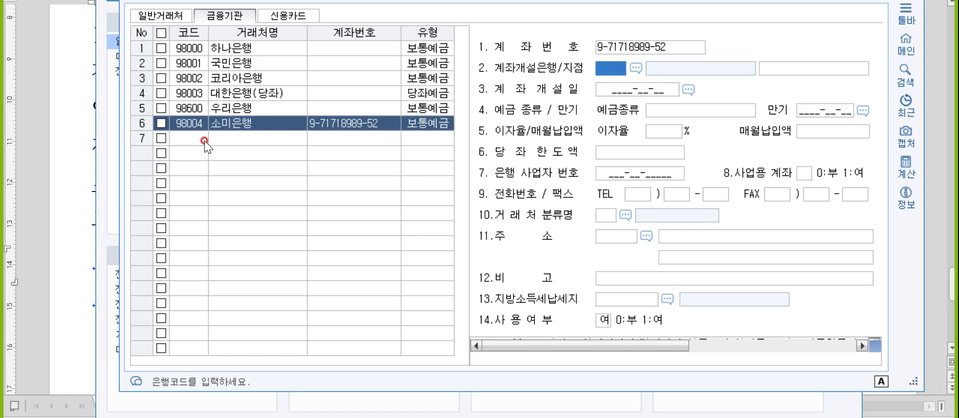
# - Close client registration and bring the Hangul study notes to the front
pyautogui.click(656, 54)
pyautogui.press('Escape')
pyautogui.press('Escape')
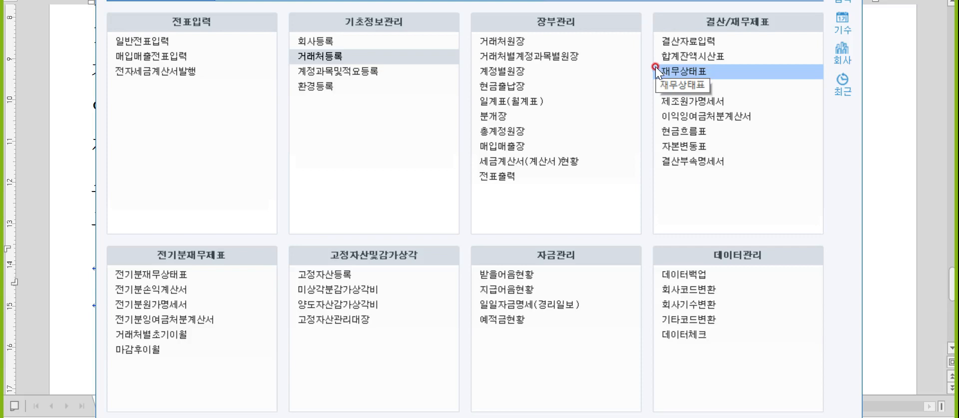
pyautogui.click(872, 145)
# - Add a 실무시험 heading and begin the line '거래처별초기이월 : F2(코드도움)'
pyautogui.click(125, 251)
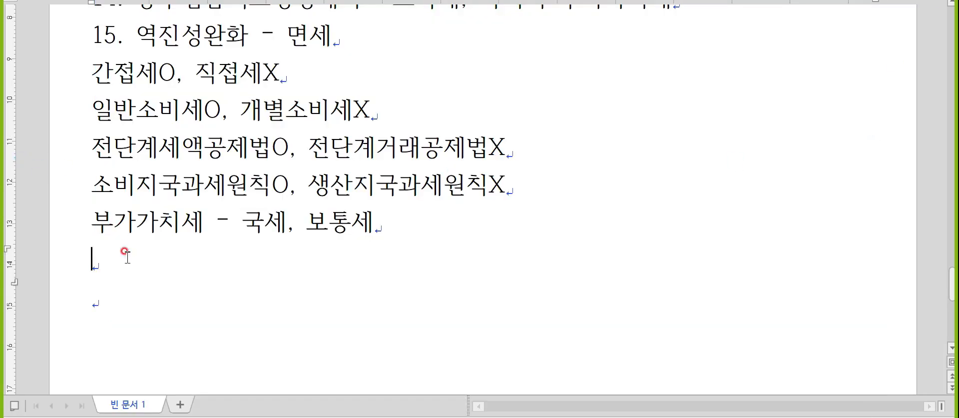
pyautogui.write('실무시험')
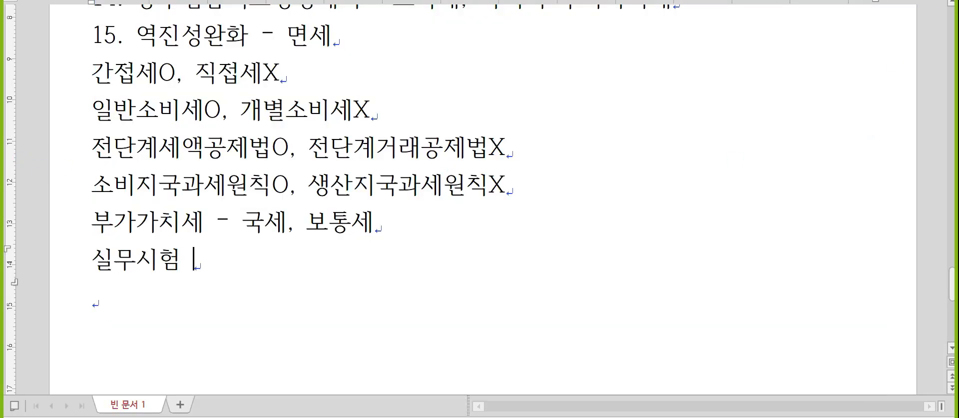
pyautogui.press('Return')
pyautogui.write('거래처별ㅊ')
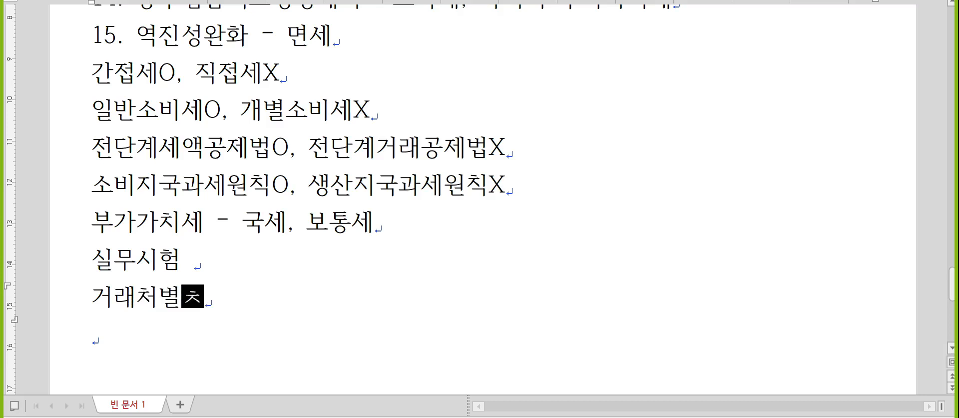
pyautogui.write('초기이워')
pyautogui.write(': ')
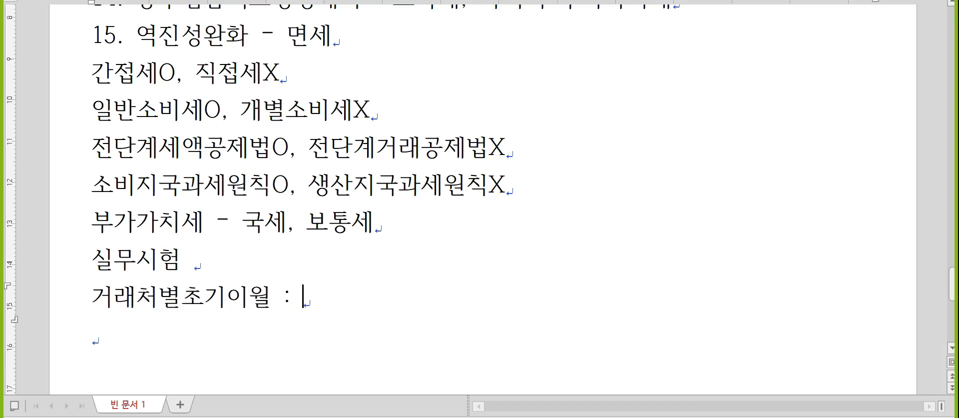
pyautogui.write('F2(')
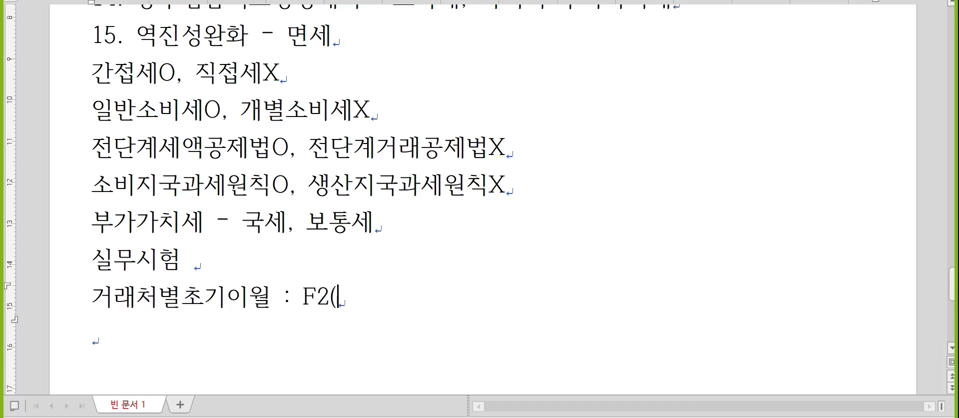
pyautogui.scroll(-3, 103, 239)
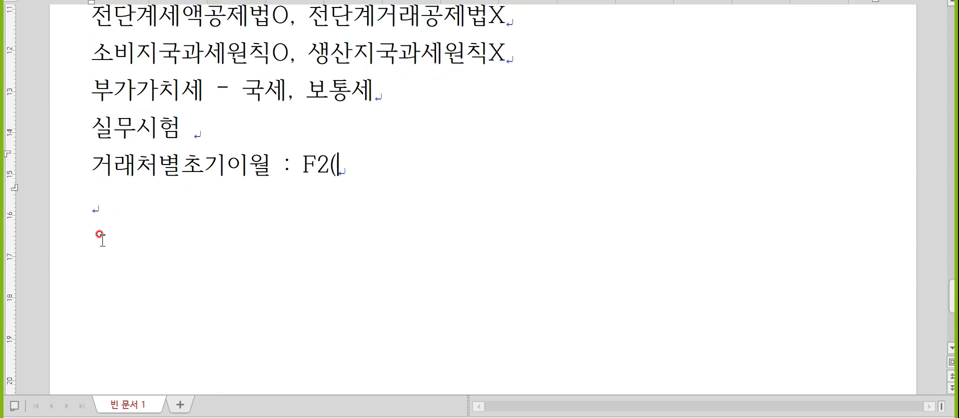
pyautogui.write('코드도움)')
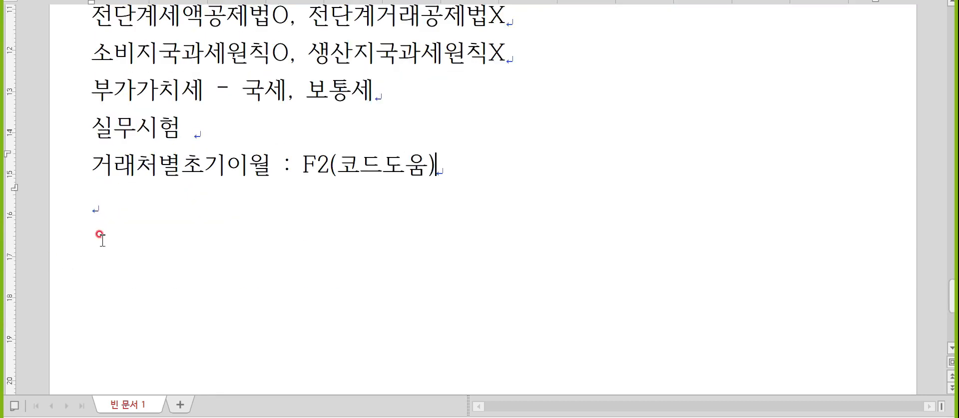
# - Open KcLep's 거래처별초기이월 screen, then finish the note with ', 차액0'
pyautogui.hotkey('alt', 'Tab')
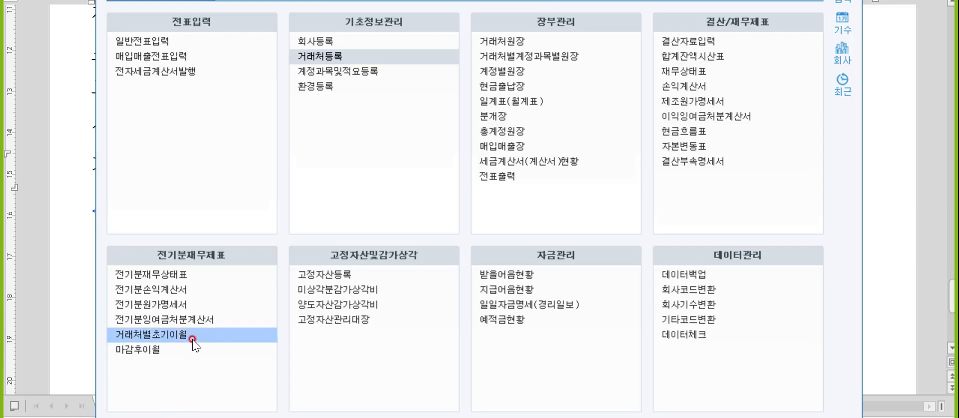
pyautogui.click(192, 338)
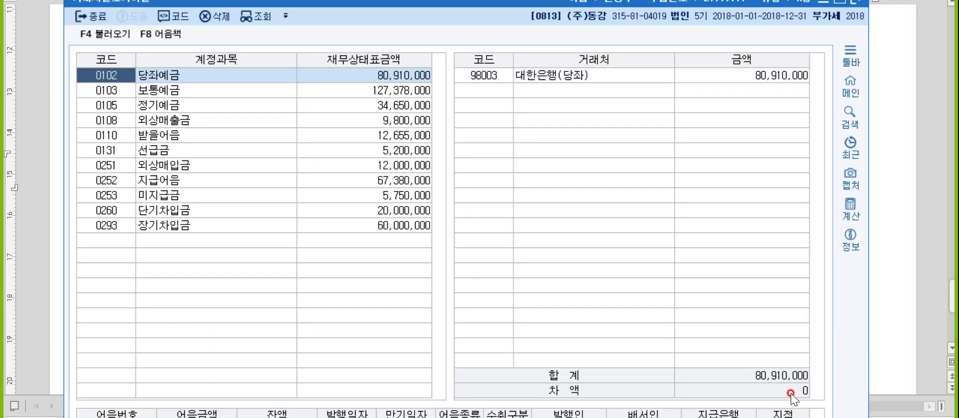
pyautogui.hotkey('alt', 'Tab')
pyautogui.hotkey('alt', 'Tab')
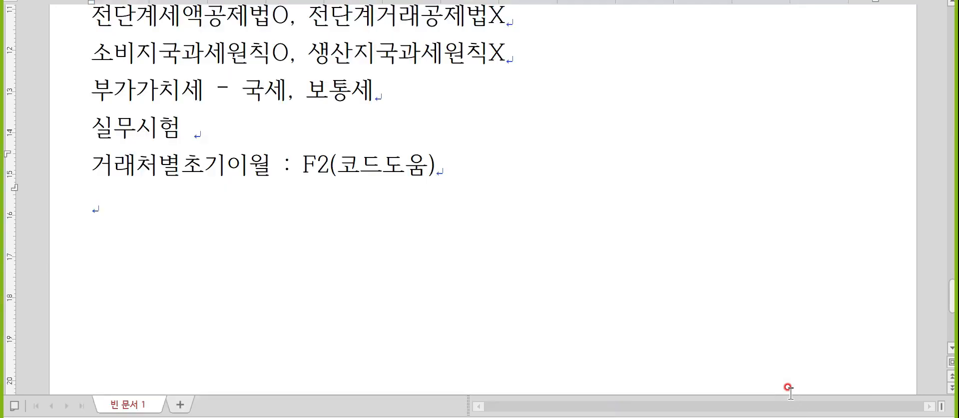
pyautogui.write(', 차액')
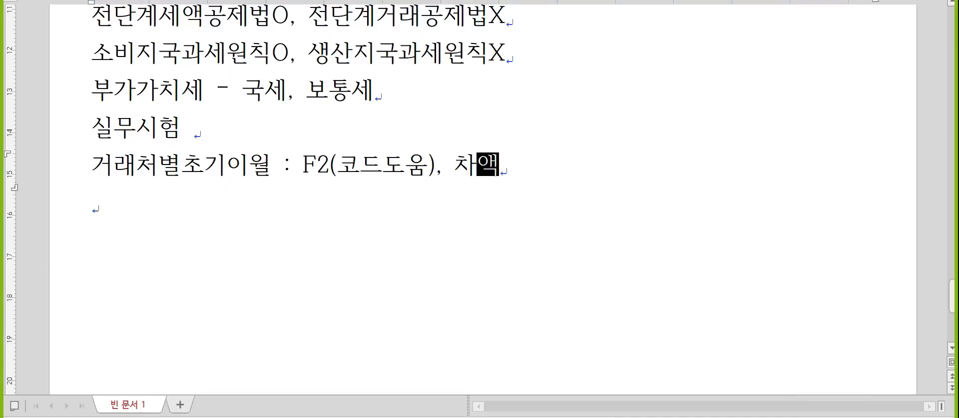
pyautogui.write('0')
pyautogui.press('Return')
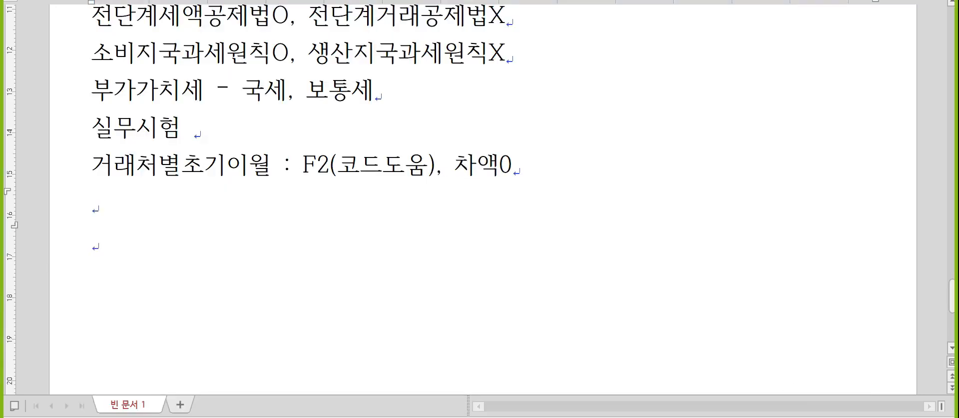
pyautogui.hotkey('alt', 'Tab')
pyautogui.hotkey('alt', 'Tab')
pyautogui.hotkey('alt', 'Tab')
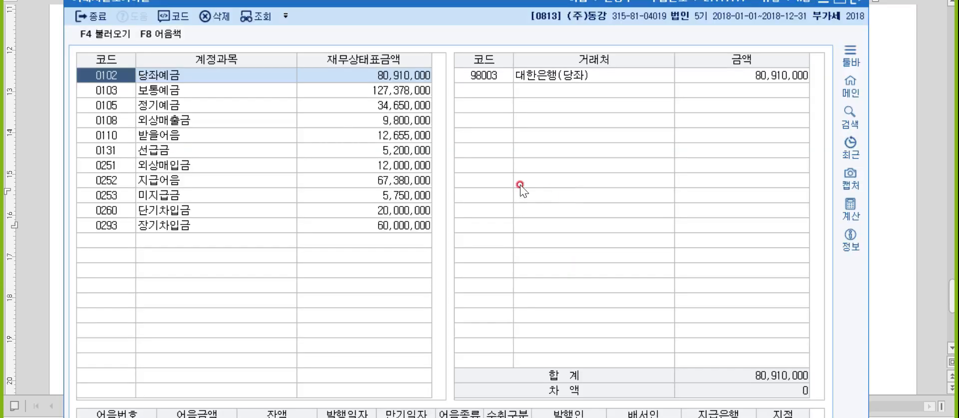
# - Under 외상매출금, set (주)하늘상사 to 2,300,000 and delete the 연못상회 entry
pyautogui.click(167, 120)
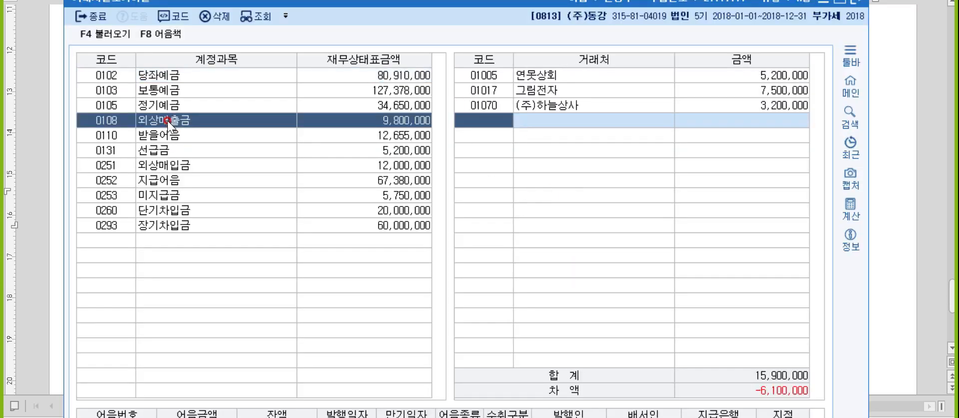
pyautogui.press('Up')
pyautogui.press('Up')
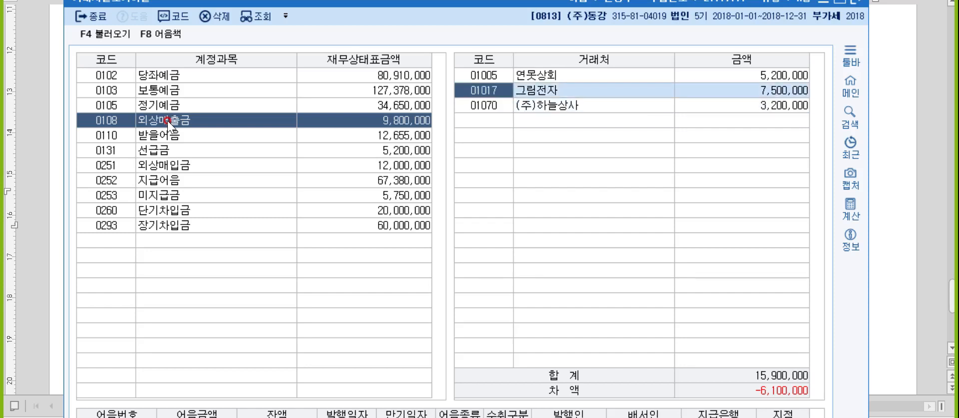
pyautogui.press('Return')
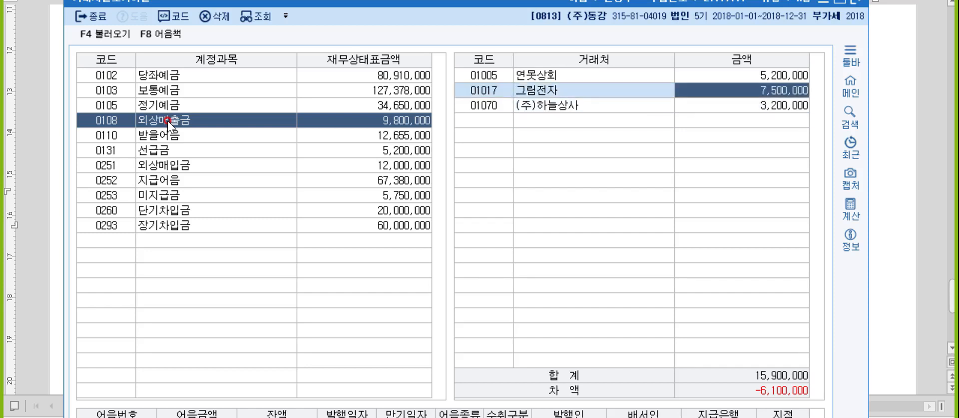
pyautogui.press('Down')
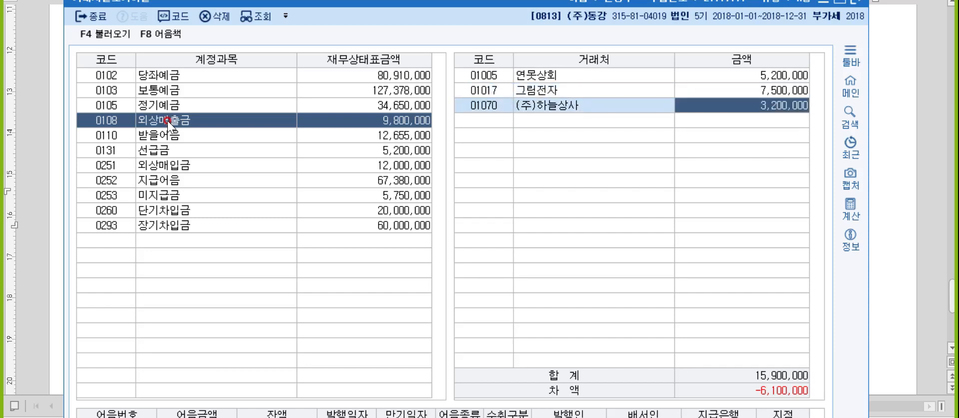
pyautogui.write('2300000')
pyautogui.press('Return')
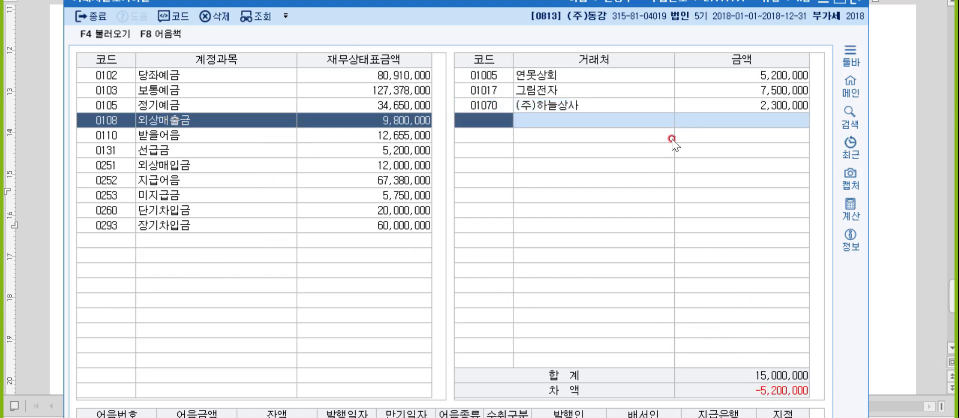
pyautogui.click(711, 74)
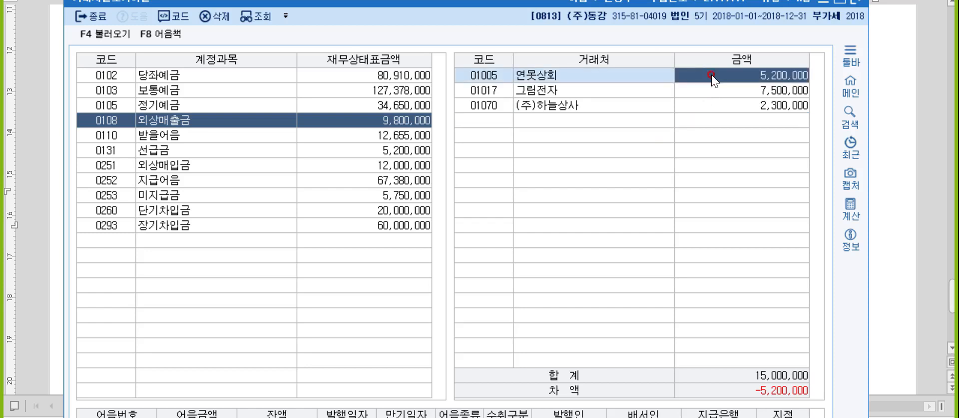
pyautogui.click(212, 17)
pyautogui.click(501, 282)
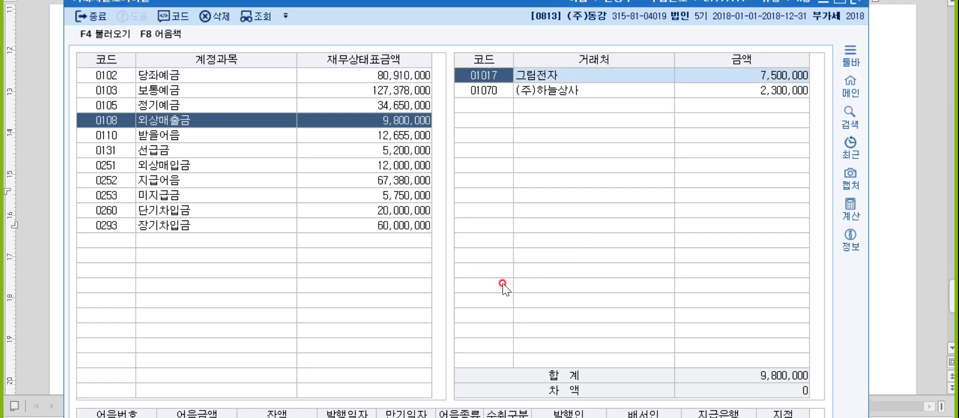
# - Add 연못상회 with a 5,200,000 balance under 선급금
pyautogui.click(121, 150)
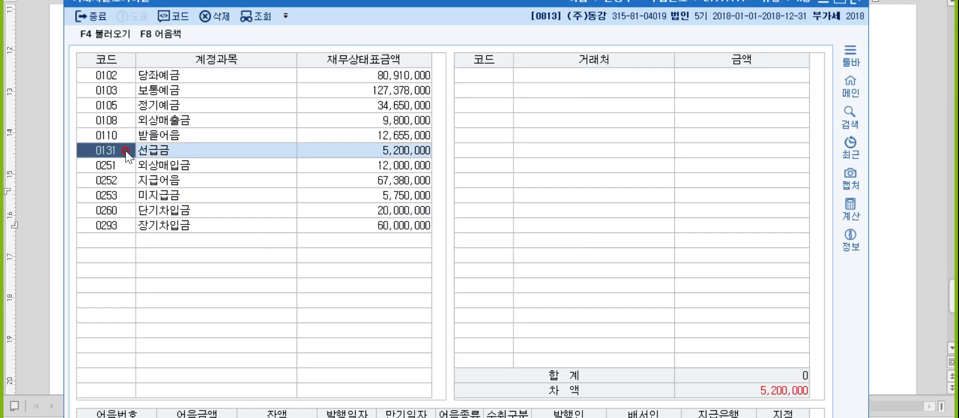
pyautogui.press('Return')
pyautogui.press('F2')
pyautogui.write('연')
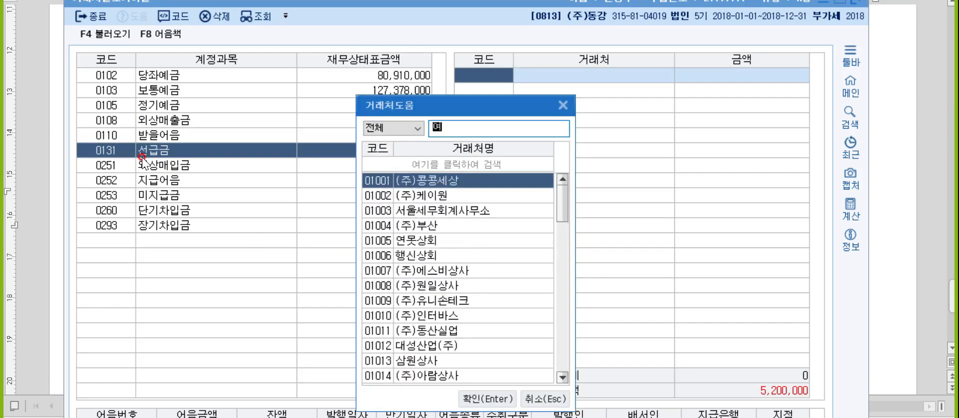
pyautogui.write('못')
pyautogui.press('Return')
pyautogui.write('5,200')
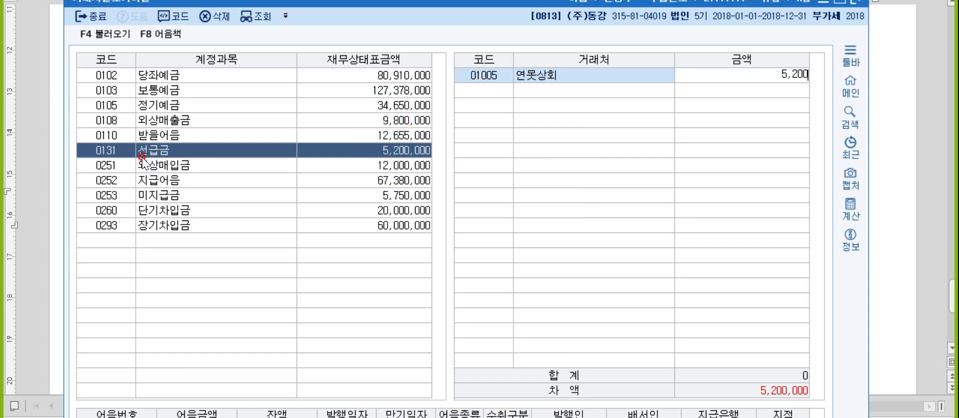
pyautogui.write(',000')
pyautogui.press('Return')
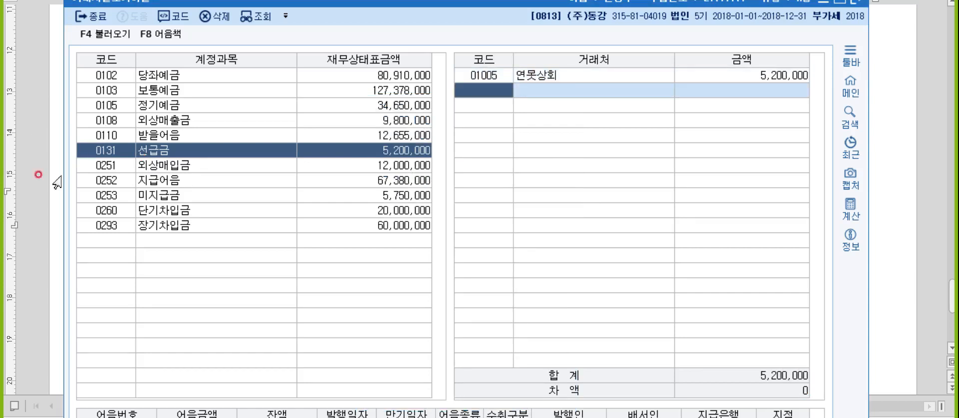
# - Add 누림전자 at 3,500,000 under 미지급금 and close the opening-balance form
pyautogui.click(114, 190)
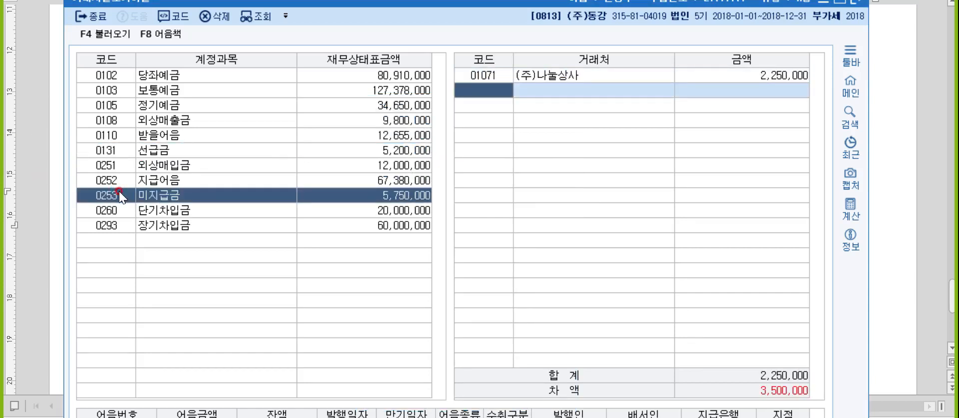
pyautogui.press('F2')
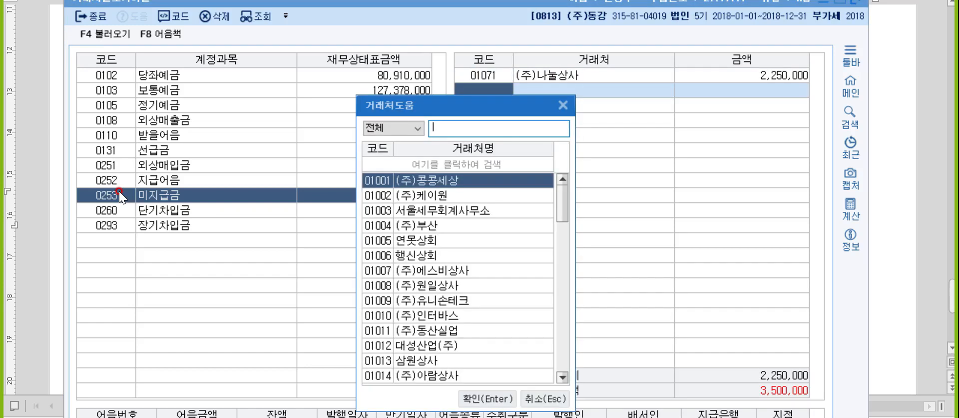
pyautogui.write('누림')
pyautogui.press('Return')
pyautogui.write('3,5')
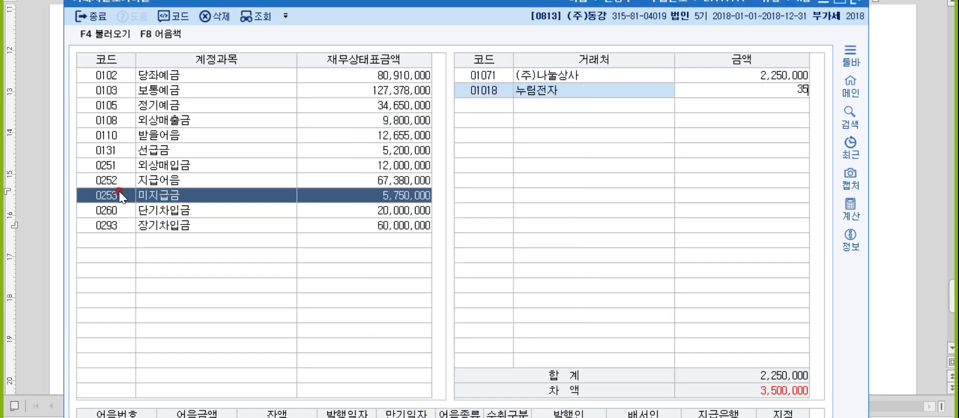
pyautogui.write('00,000')
pyautogui.press('Return')
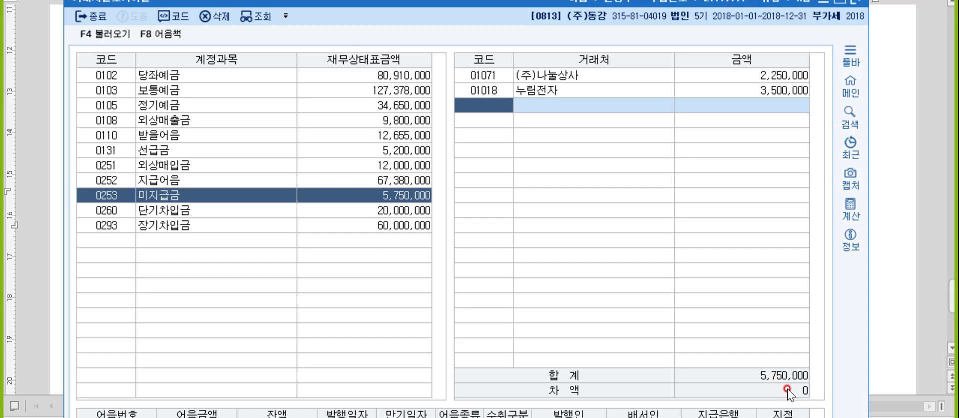
pyautogui.press('Escape')
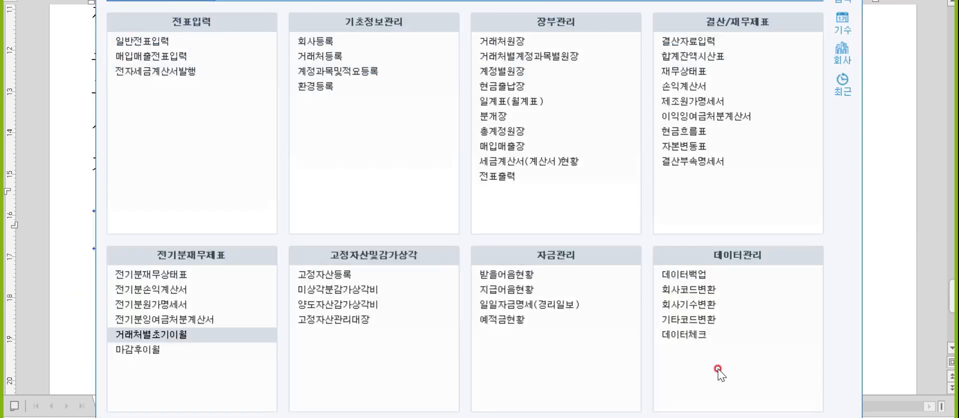
# - Write the statement order '원가명세서 - 손익계산서 - 잉여금처분 - 재무상태표' on the empty line
pyautogui.click(880, 275)
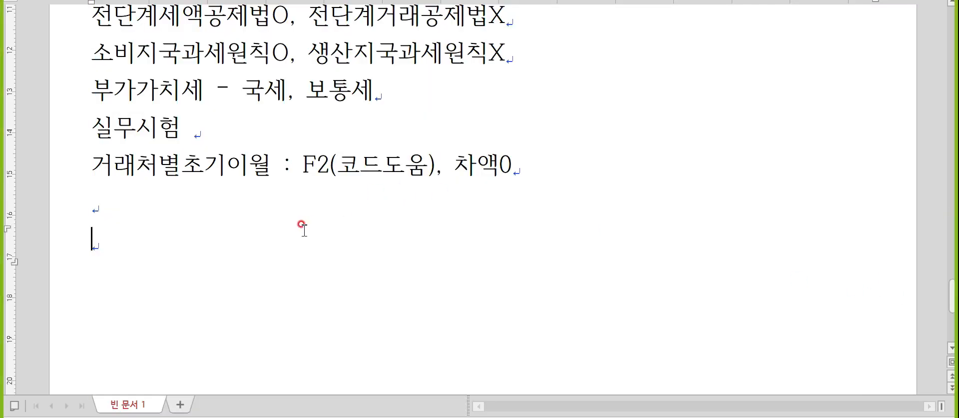
pyautogui.click(298, 216)
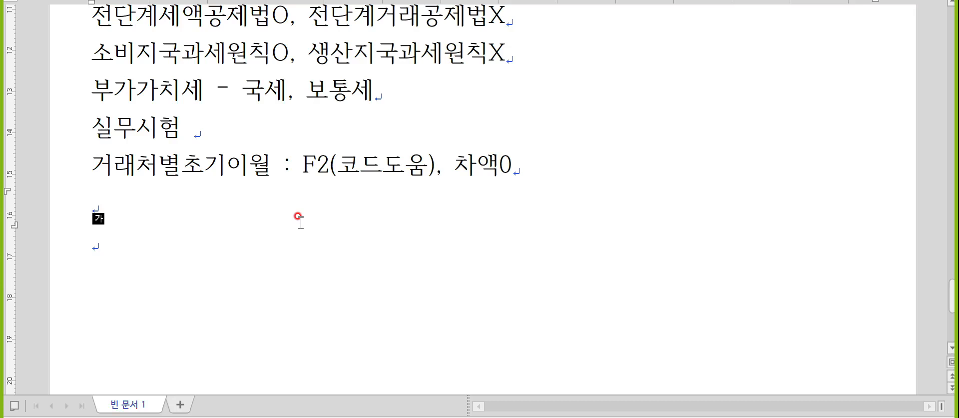
pyautogui.write('원가명세서')
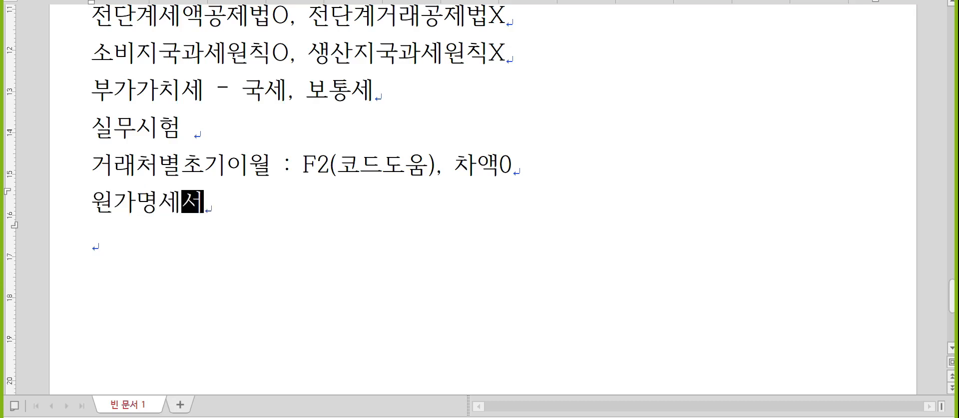
pyautogui.write(' - 손익계산서 -')
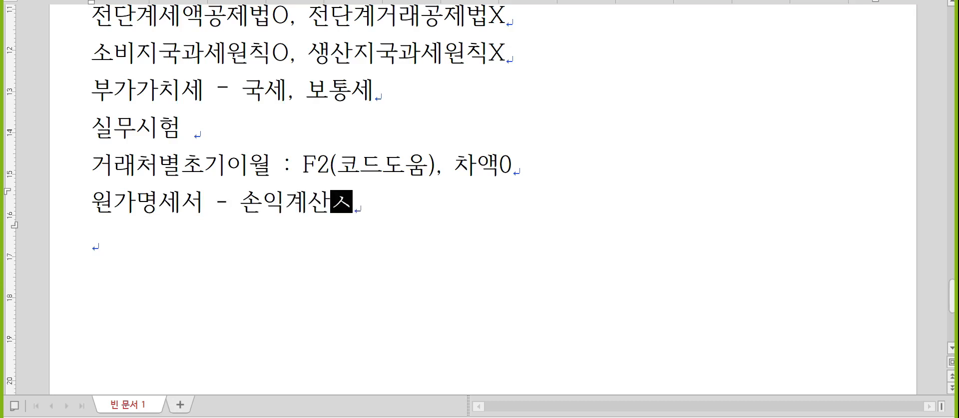
pyautogui.write(' 잉여금처분 - ')
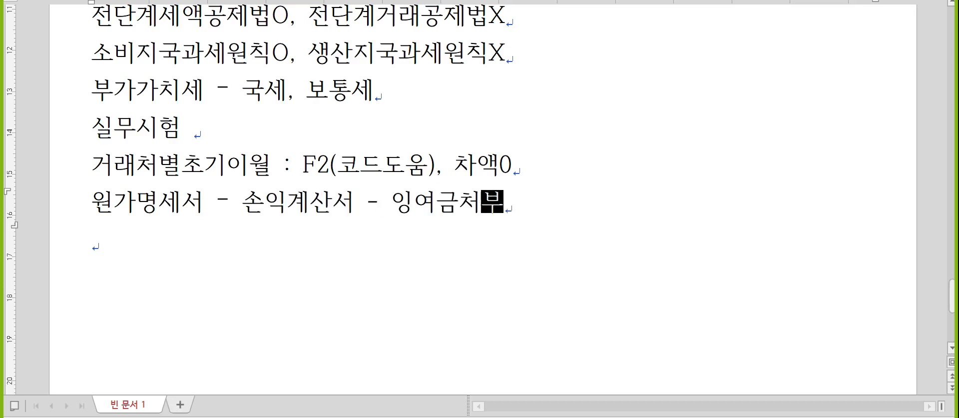
pyautogui.write('재무사제')
pyautogui.press('BackSpace')
pyautogui.press('BackSpace')
pyautogui.press('BackSpace')
pyautogui.press('BackSpace')
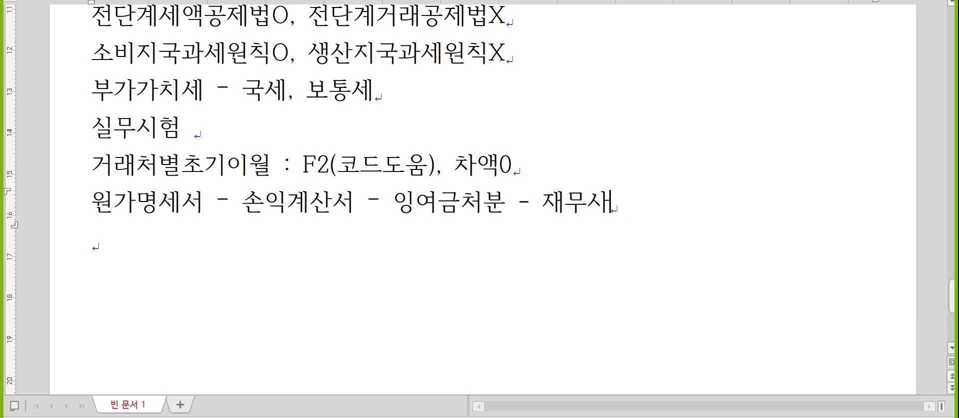
pyautogui.write('무상태표')
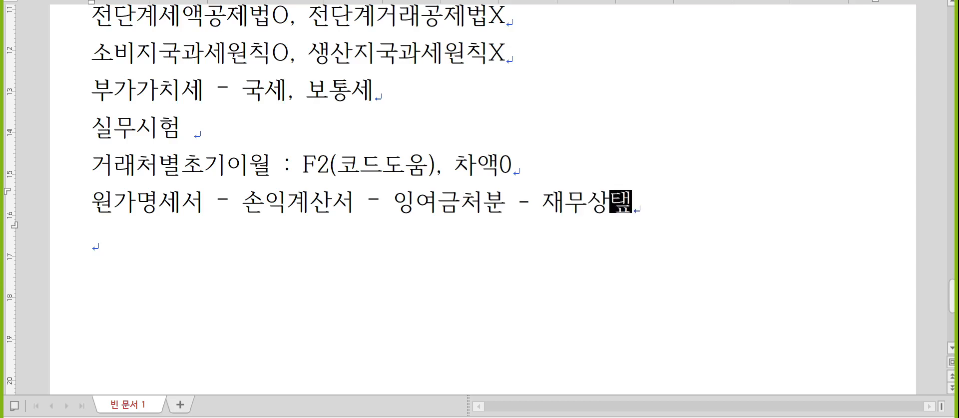
pyautogui.press('Return')
pyautogui.hotkey('alt', 'Tab')
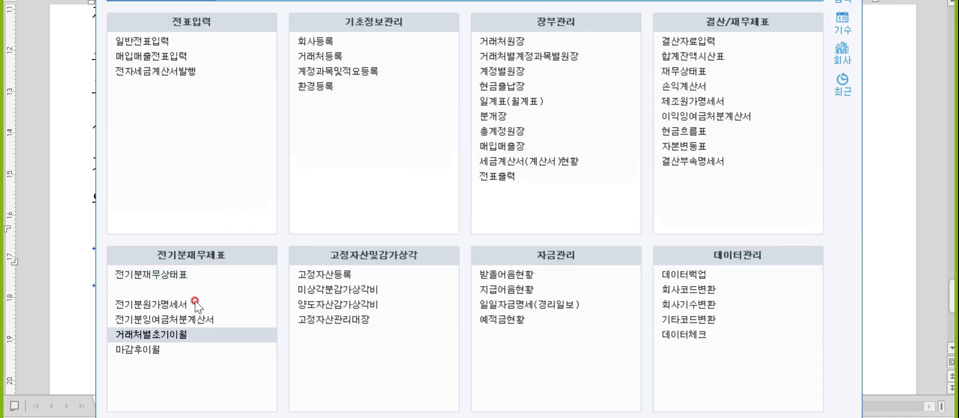
# - Open 전기분원가명세서 and add account 0511 복리후생비 with 3,000,000
pyautogui.click(191, 306)
pyautogui.click(215, 307)
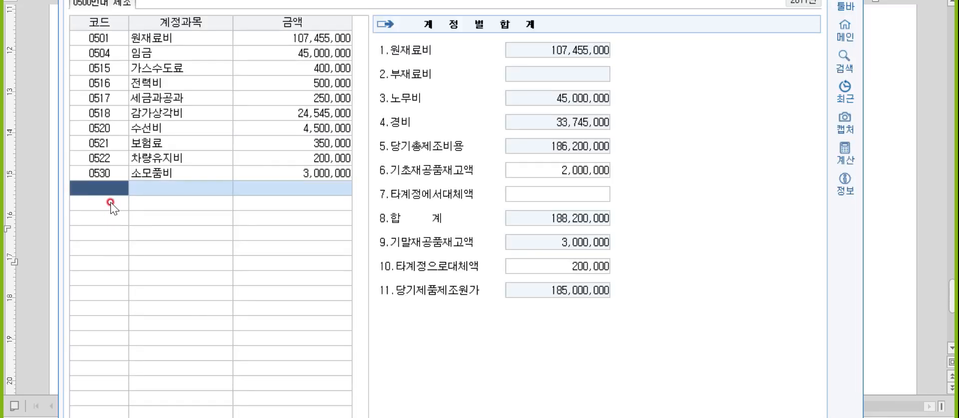
pyautogui.write('복리')
pyautogui.press('Return')
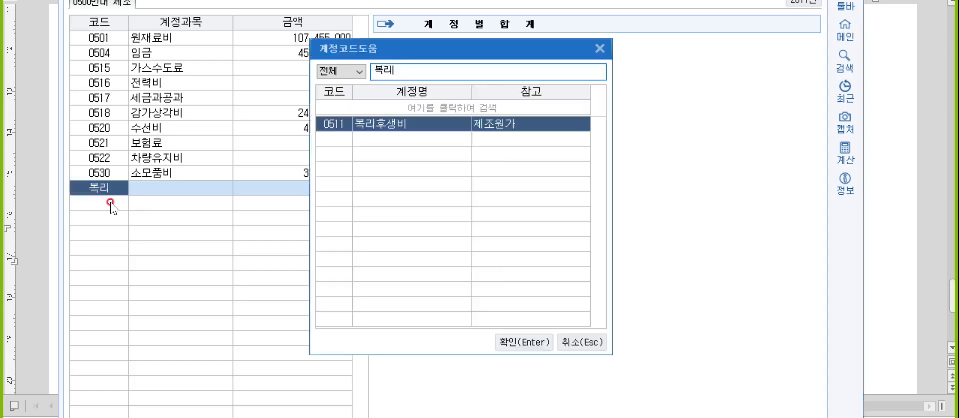
pyautogui.press('Return')
pyautogui.write('3000000')
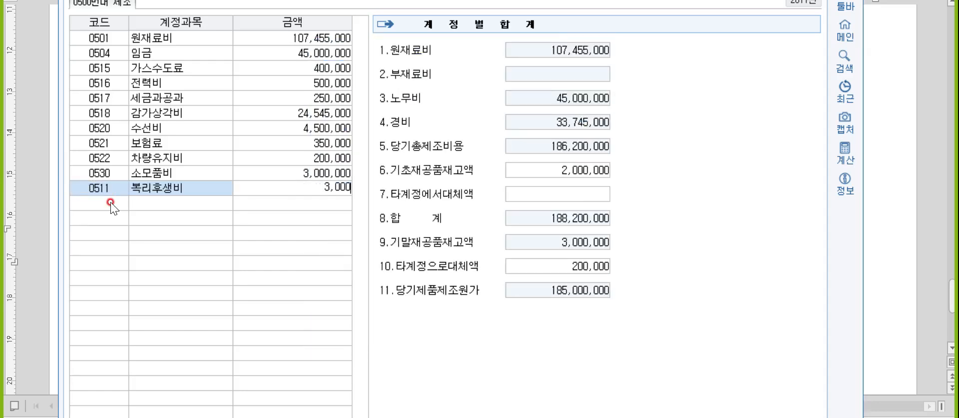
pyautogui.press('Return')
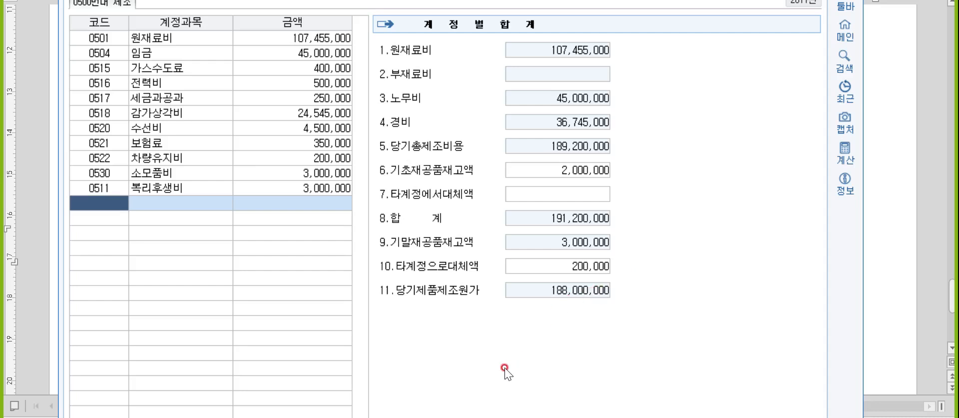
# - Write '당기제품제조원가 188,000,000' on a new line below the statement order note
pyautogui.click(925, 270)
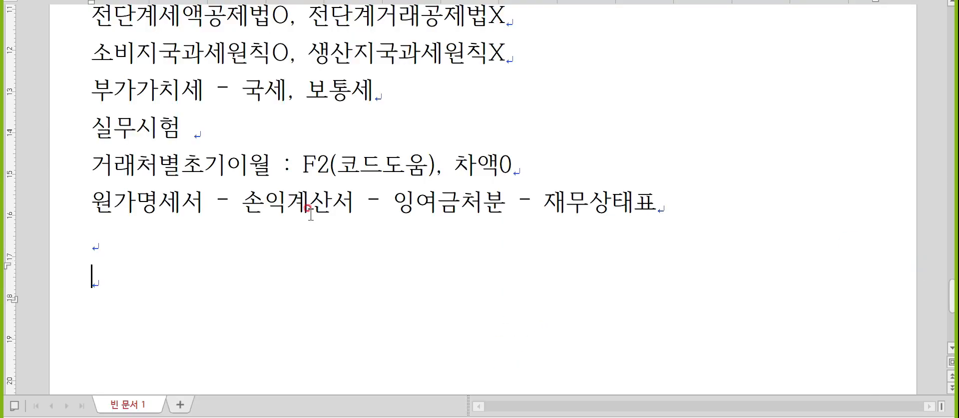
pyautogui.click(280, 250)
pyautogui.write('당기제품제조원가 ')
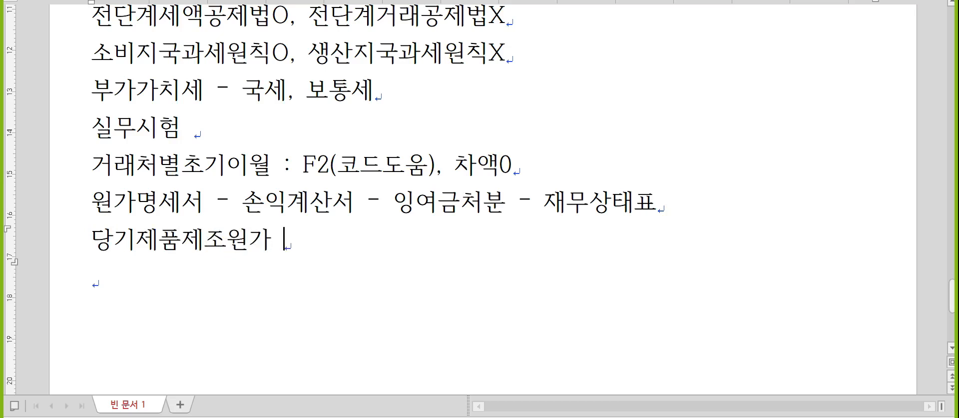
pyautogui.write('188,000,000')
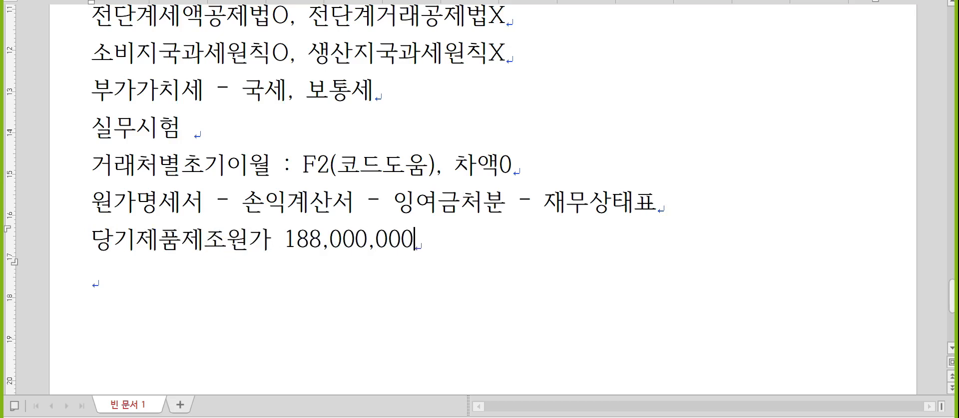
pyautogui.hotkey('alt', 'Tab')
# - In 전기분손익계산서, update 제품매출원가's 당기제품제조원가 to 188,000,000
pyautogui.click(583, 288)
pyautogui.click(583, 288)
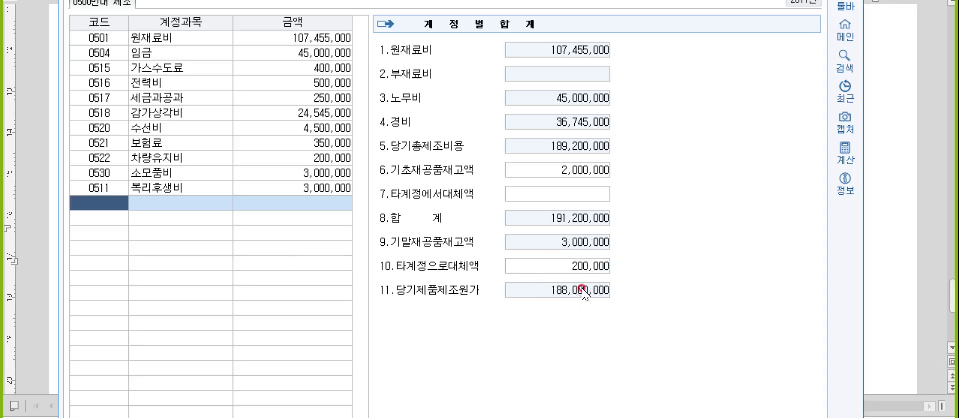
pyautogui.hotkey('alt', 'Tab')
pyautogui.hotkey('alt', 'Tab')
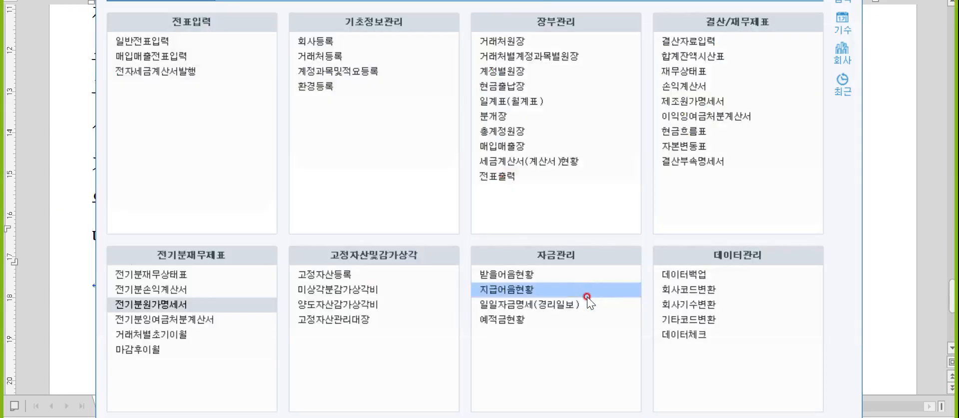
pyautogui.click(213, 292)
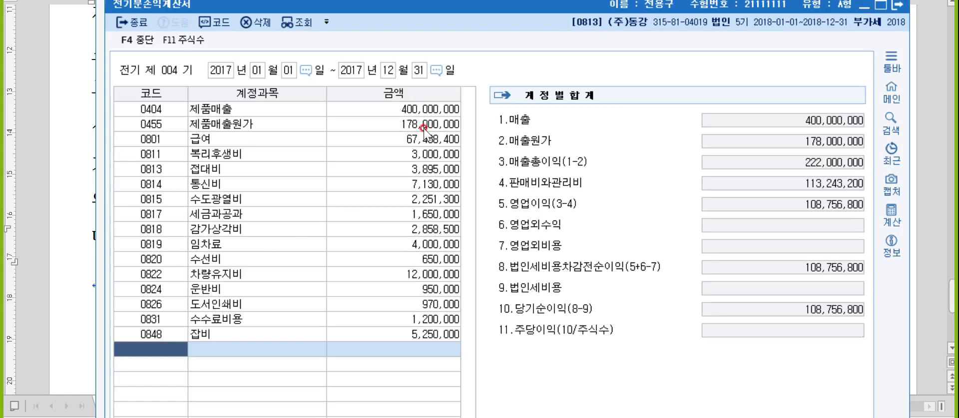
pyautogui.click(423, 126)
pyautogui.click(580, 175)
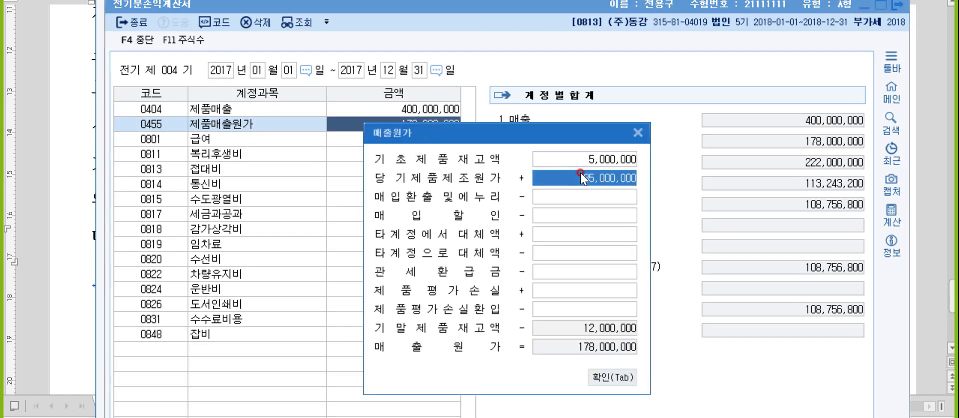
pyautogui.write('188,000')
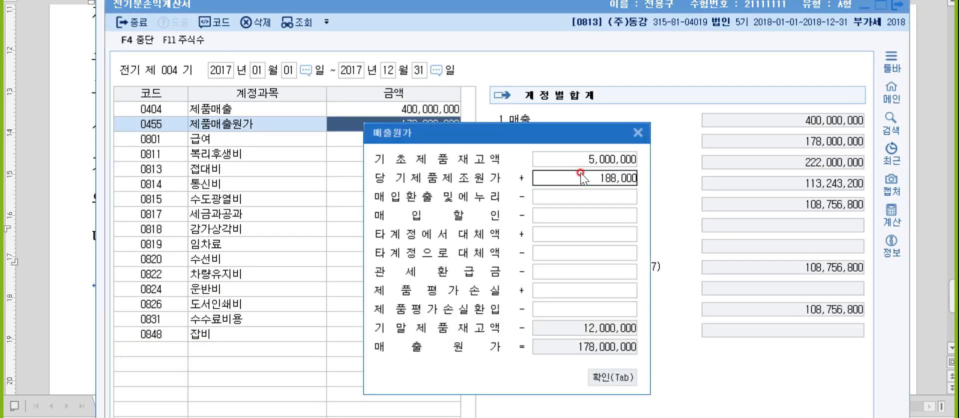
pyautogui.write(',000')
pyautogui.press('Return')
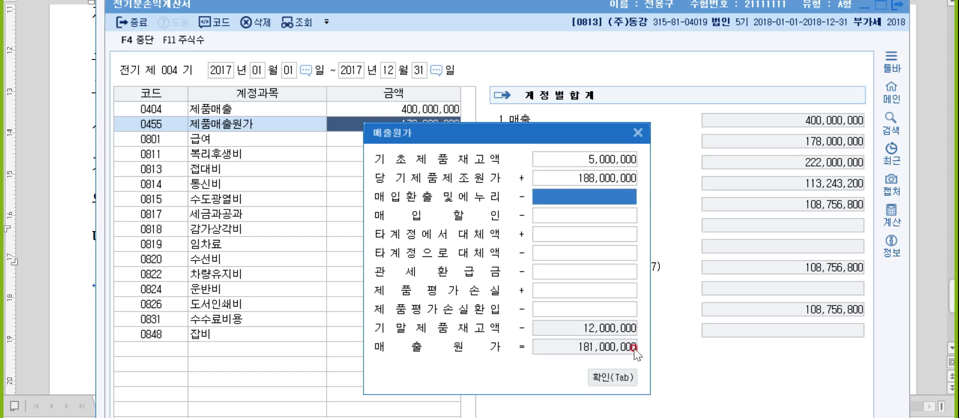
pyautogui.click(620, 377)
# - Zero out and delete the 0811 복리후생비 row, then return to the Hangul notes
pyautogui.click(424, 154)
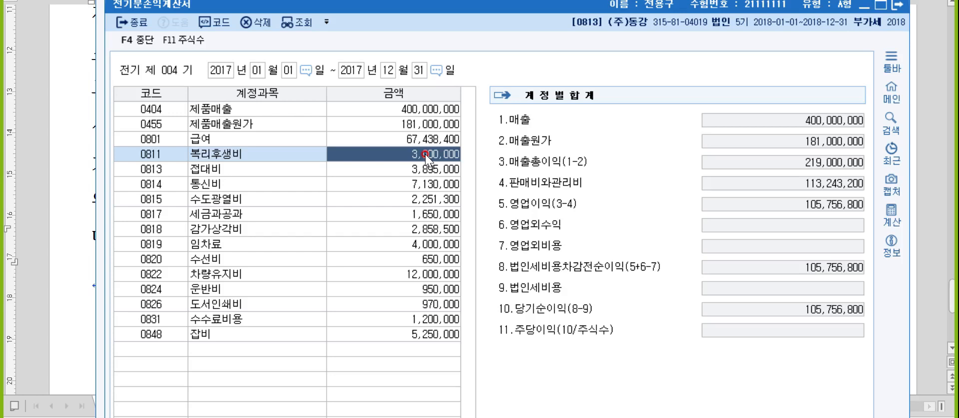
pyautogui.write('0')
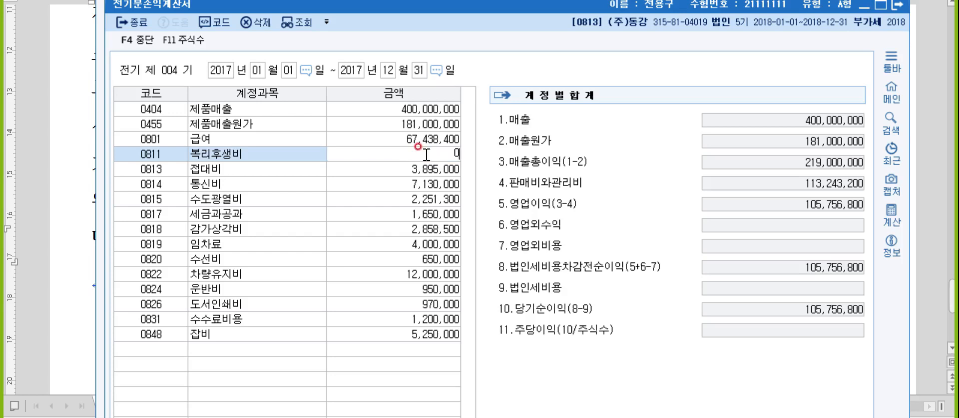
pyautogui.press('Return')
pyautogui.press('Up')
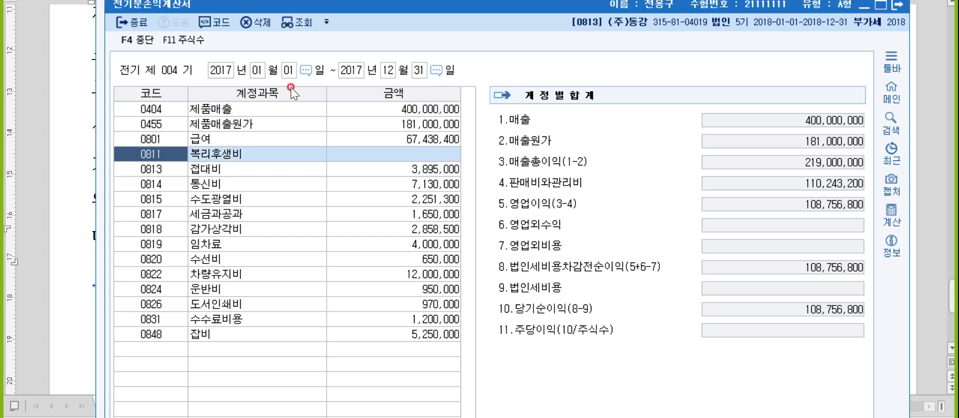
pyautogui.click(262, 24)
pyautogui.click(520, 287)
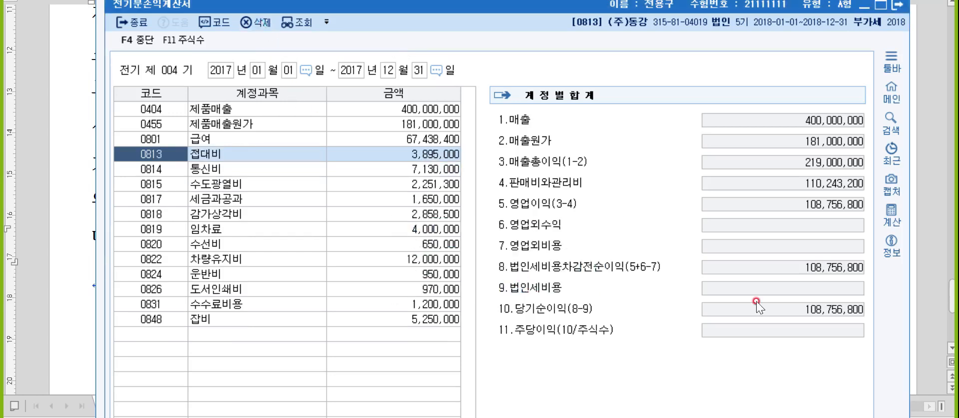
pyautogui.click(943, 299)
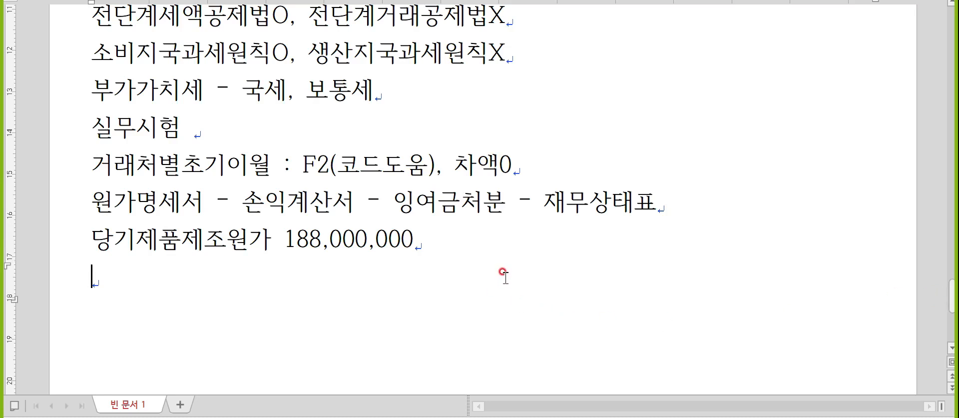
# - Type '당기순이익 108,756,800' on the new line, reading the figure from the income statement
pyautogui.hotkey('alt', 'Tab')
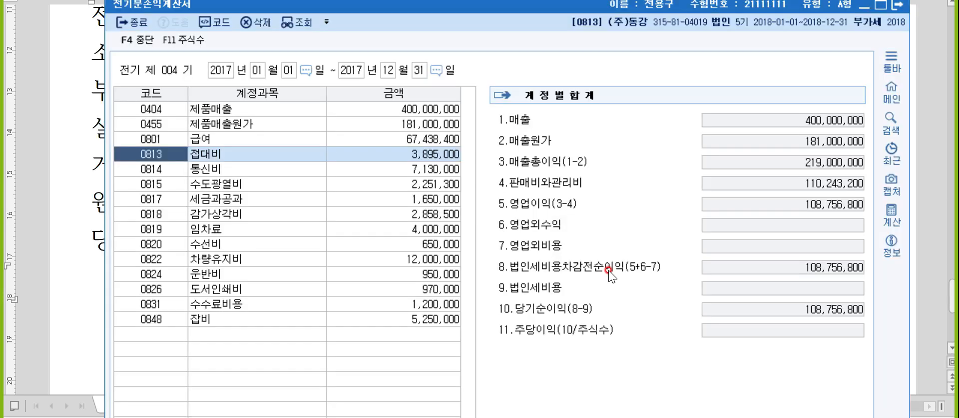
pyautogui.hotkey('alt', 'Tab')
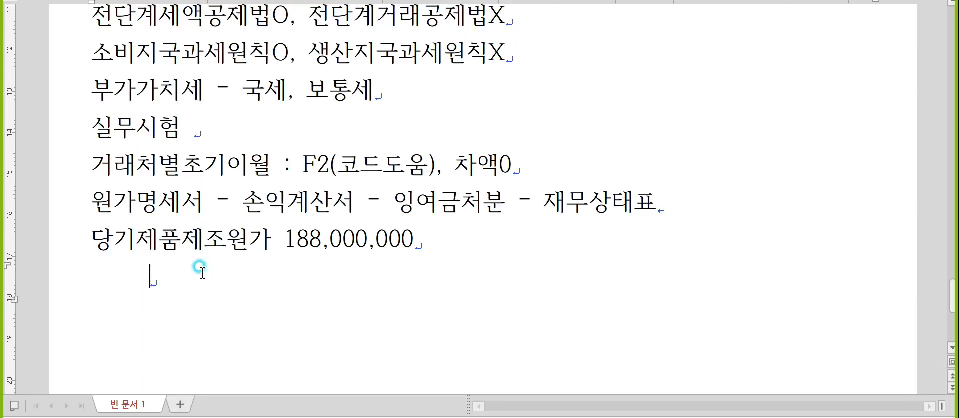
pyautogui.write('당기순이익')
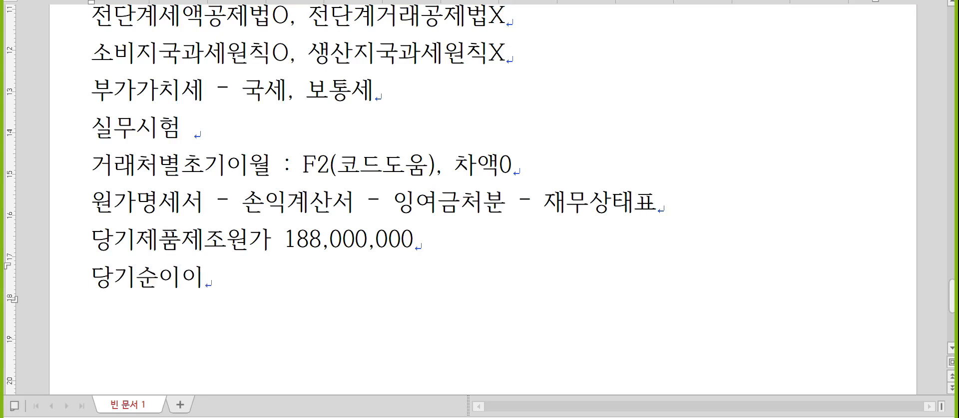
pyautogui.scroll(-3, 480, 200)
pyautogui.hotkey('alt', 'Tab')
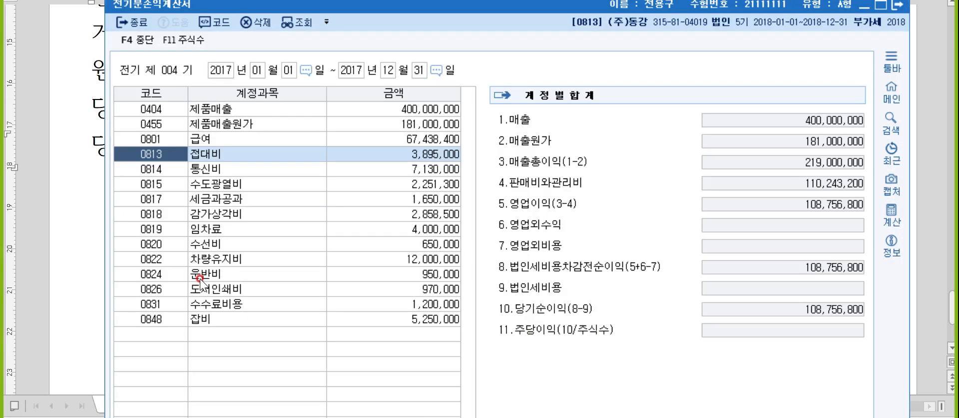
pyautogui.hotkey('alt', 'Tab')
pyautogui.write('108,756,800')
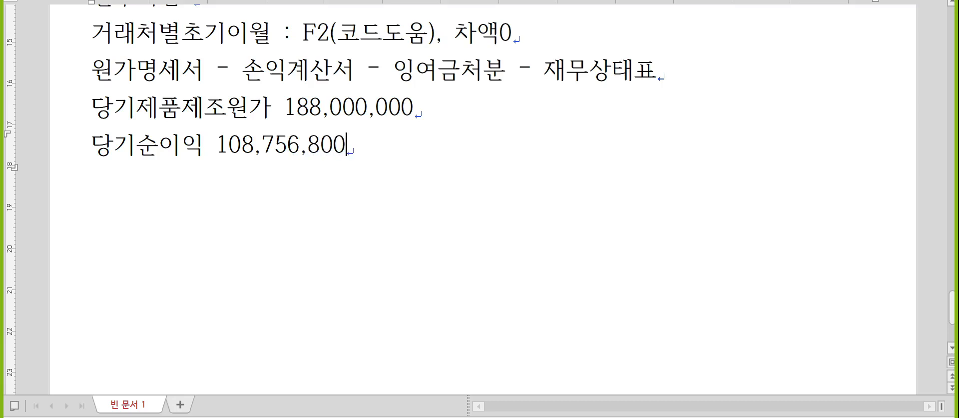
# - Confirm 당기순이익 in KcLep's prior-year retained earnings statement, then type the 미처분이익잉여금 label
pyautogui.hotkey('alt', 'Tab')
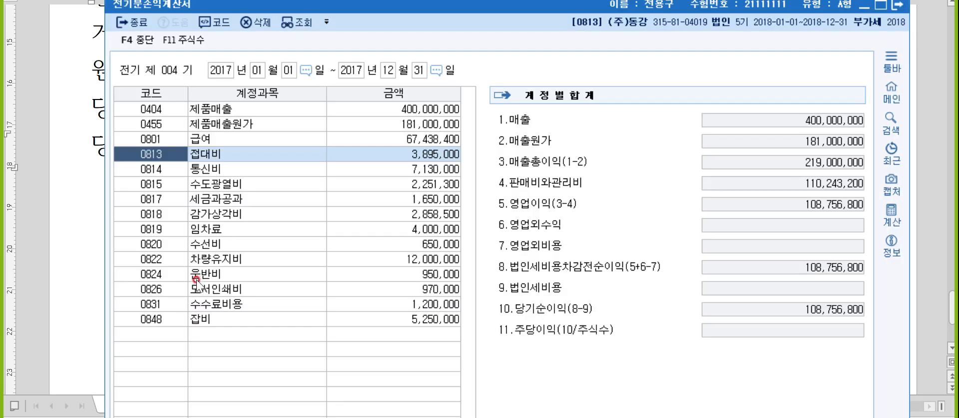
pyautogui.hotkey('alt', 'Tab')
pyautogui.hotkey('alt', 'Tab')
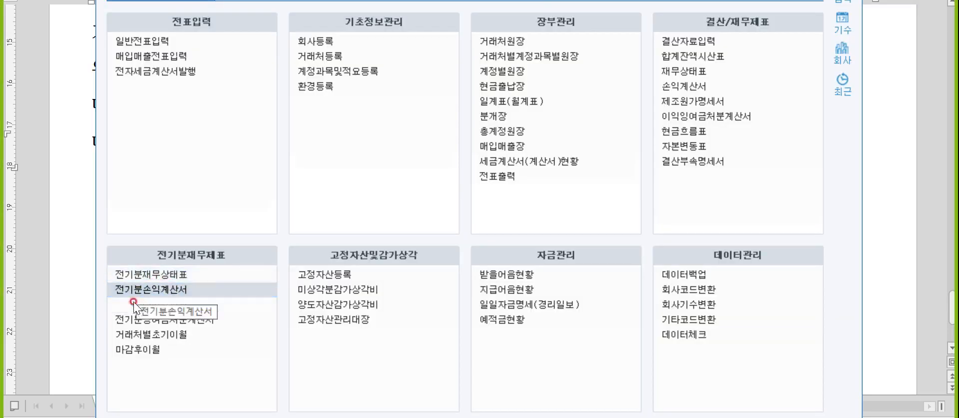
pyautogui.click(163, 319)
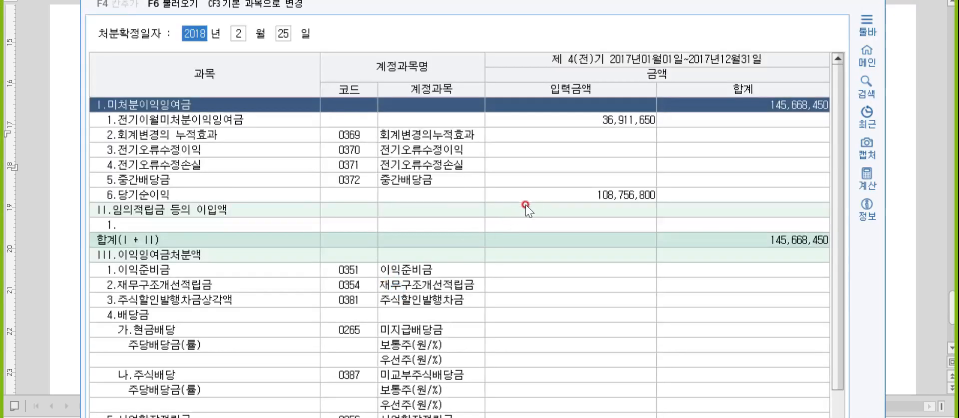
pyautogui.click(535, 196)
pyautogui.press('Escape')
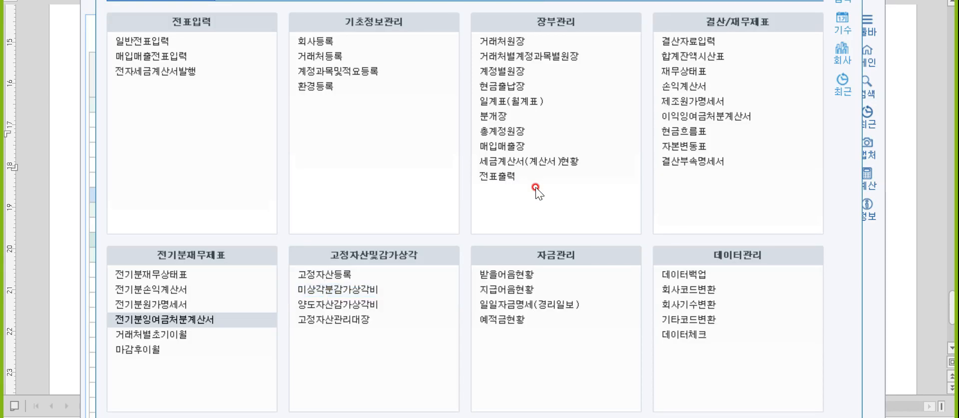
pyautogui.hotkey('alt', 'Tab')
pyautogui.hotkey('alt', 'Tab')
pyautogui.write('미')
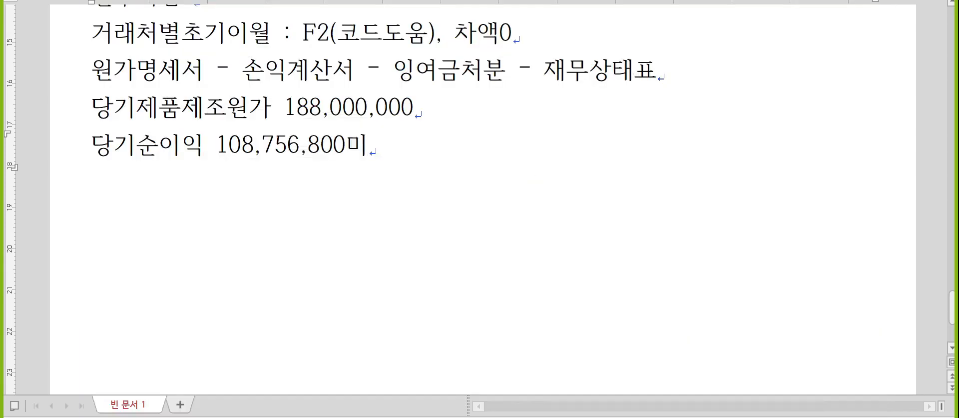
pyautogui.press('BackSpace')
pyautogui.press('BackSpace')
pyautogui.write('미처분')
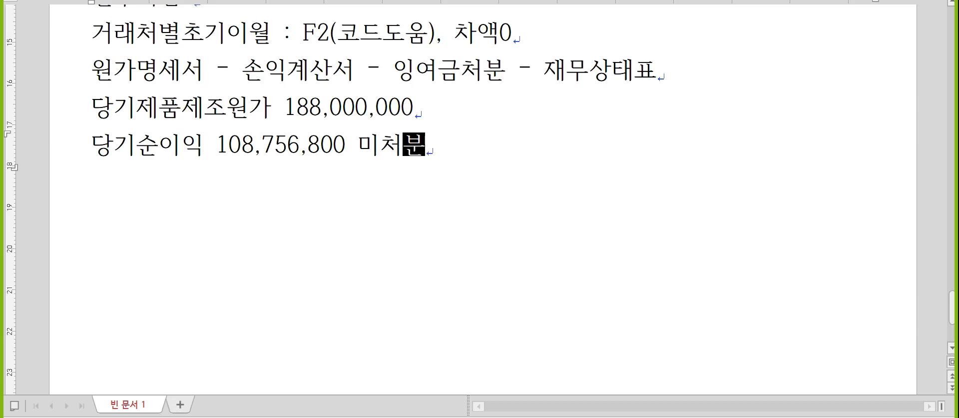
pyautogui.write('잉익잉여금')
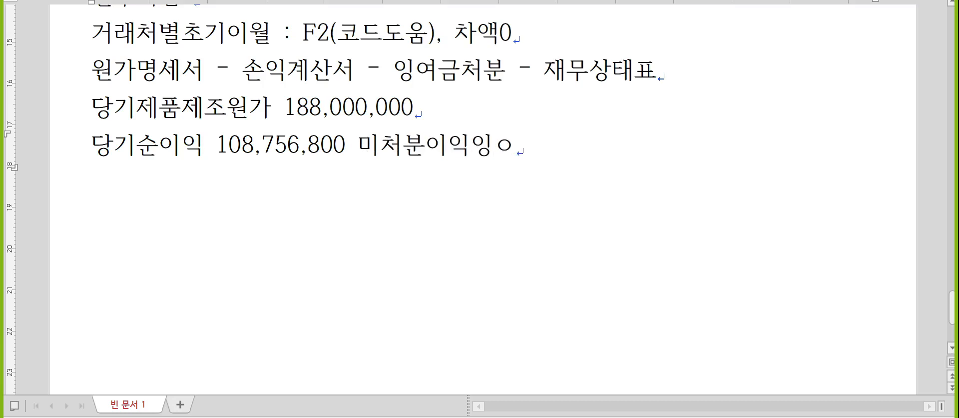
# - Enter 145,668,450 for 미처분이익잉여금, verified against the prior-year balance sheet's 이월이익잉여금
pyautogui.hotkey('alt', 'Tab')
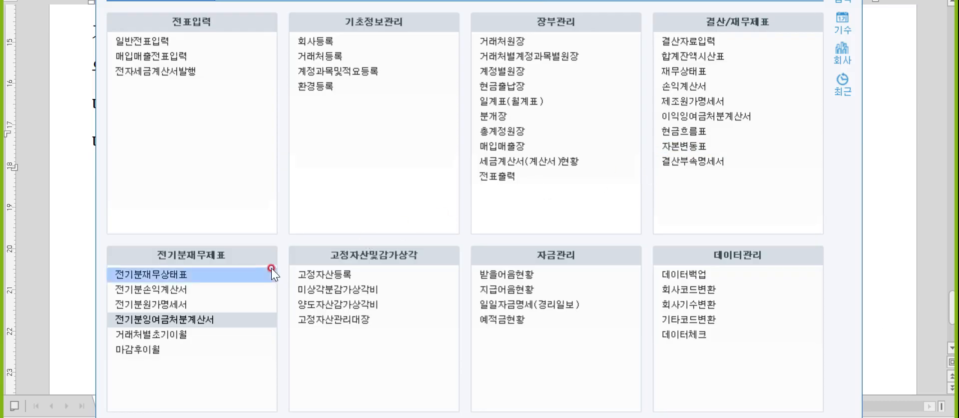
pyautogui.click(240, 317)
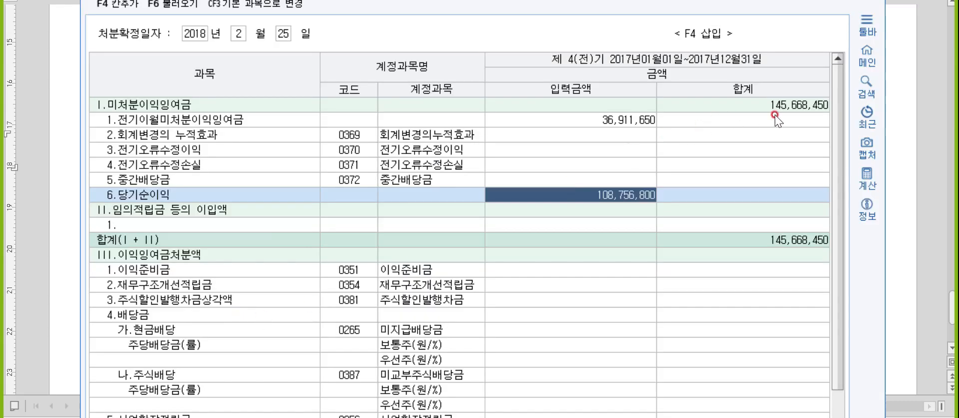
pyautogui.hotkey('alt', 'Tab')
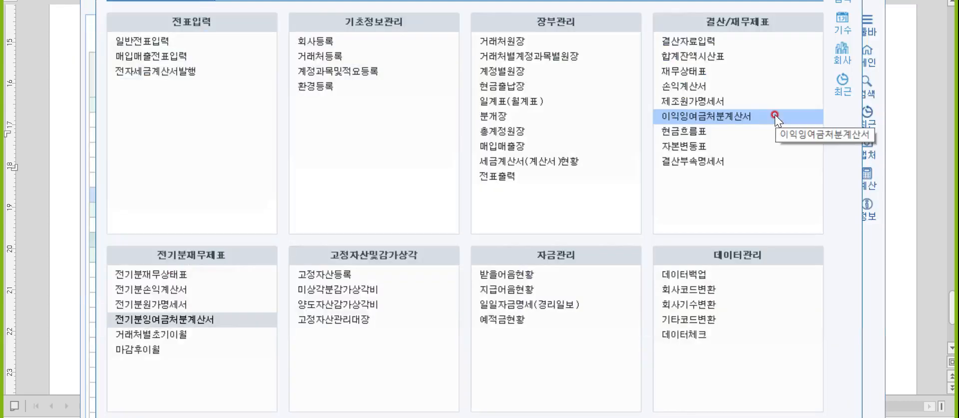
pyautogui.hotkey('alt', 'Tab')
pyautogui.write('1')
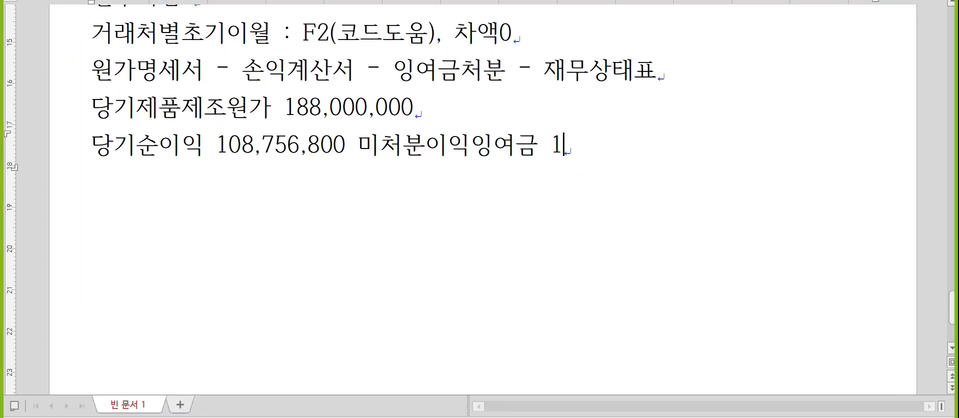
pyautogui.write('45,668,450')
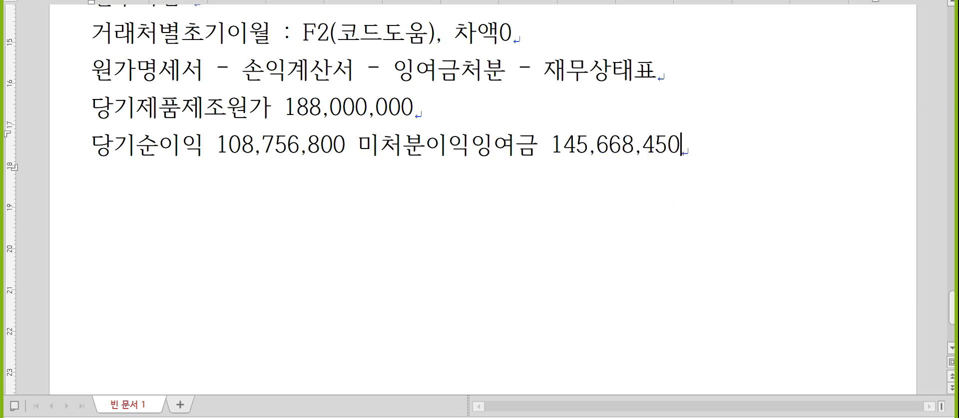
pyautogui.hotkey('alt', 'Tab')
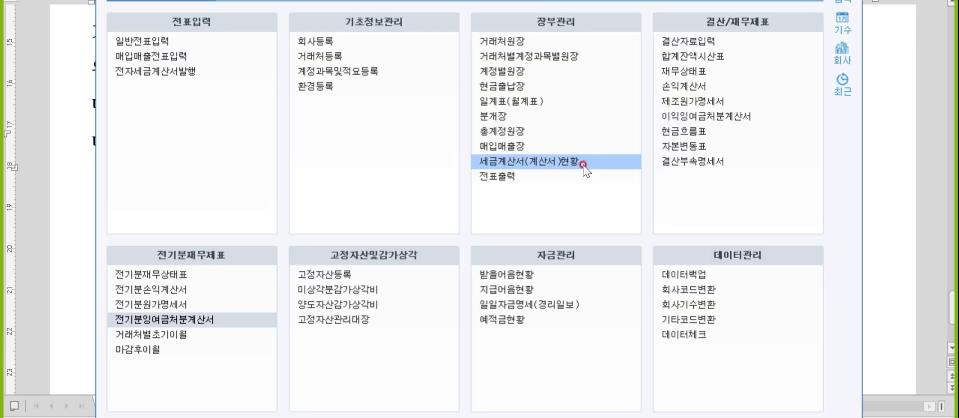
pyautogui.click(193, 272)
pyautogui.click(467, 216)
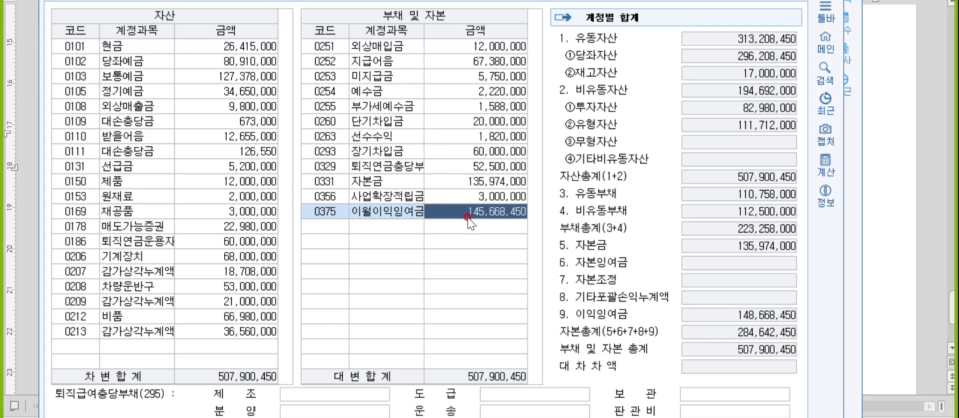
pyautogui.press('Escape')
pyautogui.click(888, 220)
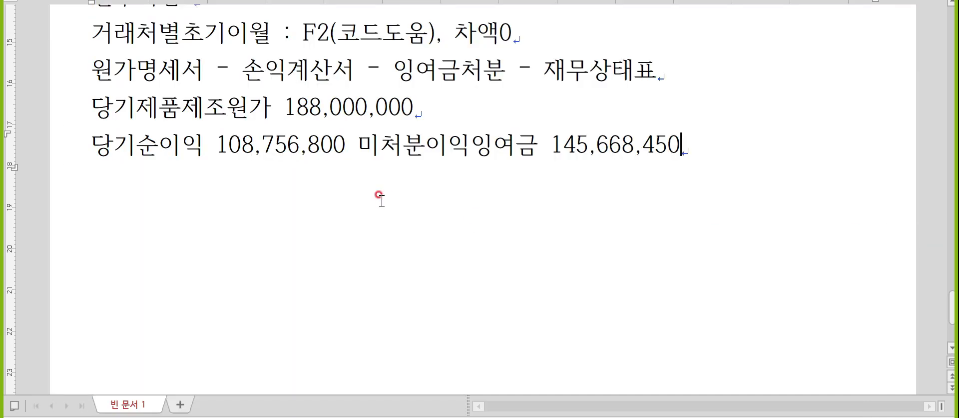
pyautogui.moveTo(355, 138); pyautogui.dragTo(42, 151)
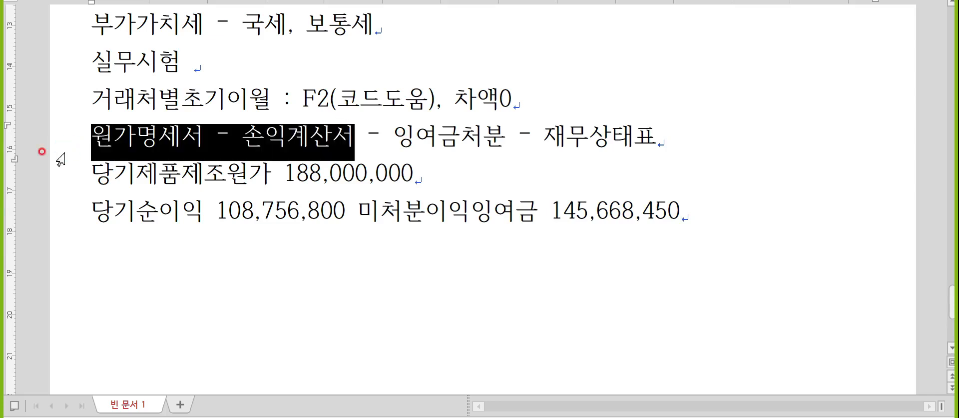
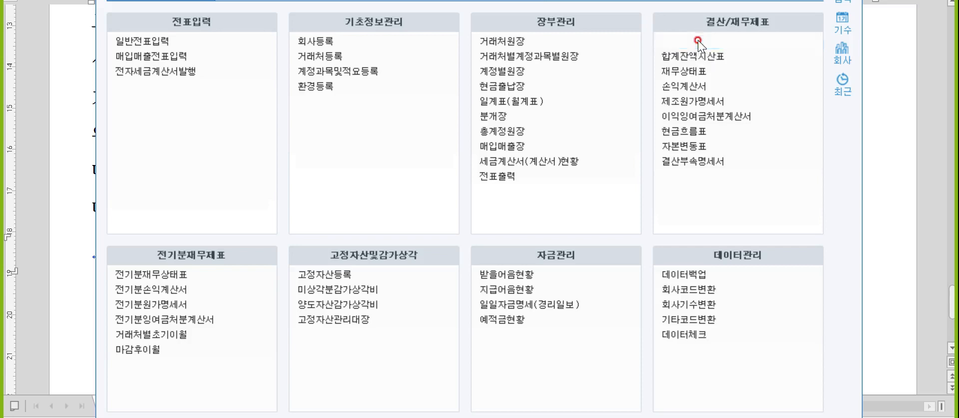
# - Switch from KcLep back to the Hangul notes and scroll down to the last line
pyautogui.hotkey('alt', 'Tab')
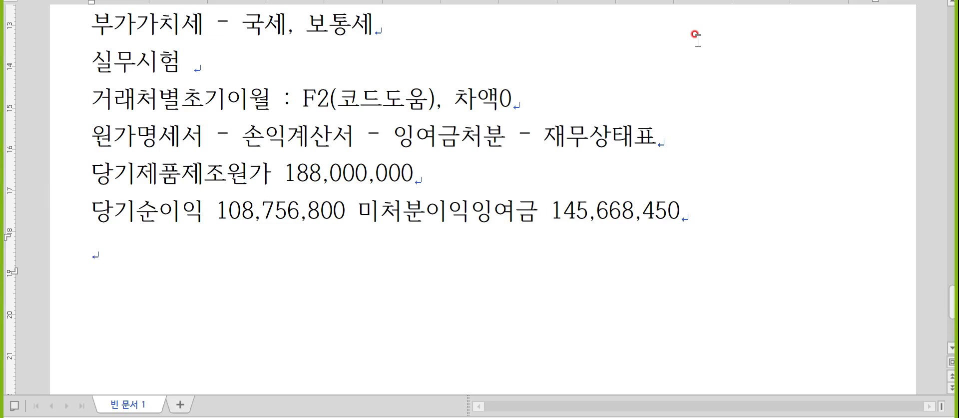
pyautogui.scroll(-2, 645, 43)
# - Add the heading '문제2. 일반전표' on the empty last line of the notes
pyautogui.click(182, 121)
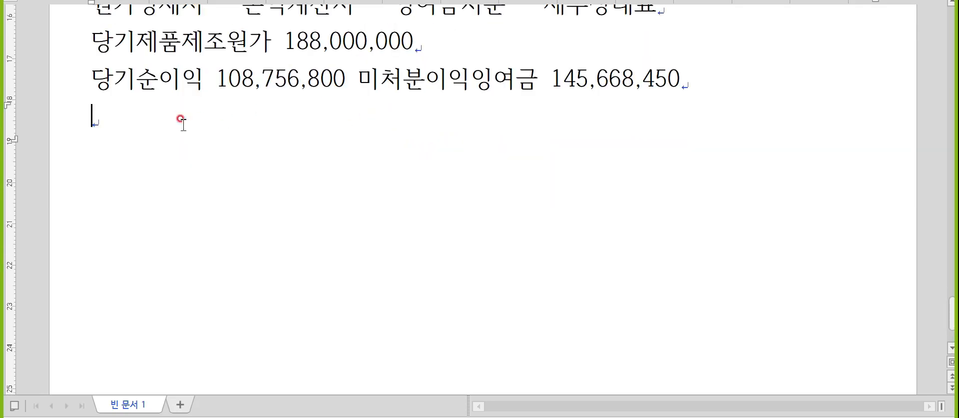
pyautogui.write('문제')
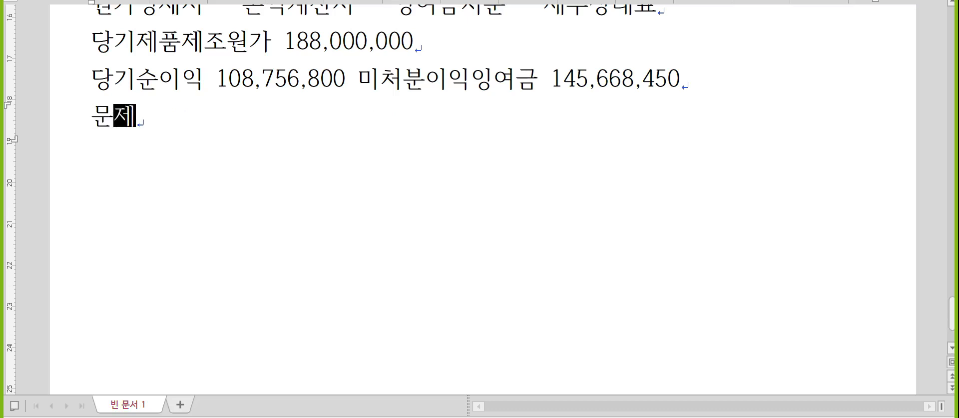
pyautogui.write('2. ㅇ딜밙')
pyautogui.press('BackSpace')
pyautogui.press('BackSpace')
pyautogui.press('BackSpace')
pyautogui.press('BackSpace')
pyautogui.press('BackSpace')
pyautogui.press('BackSpace')
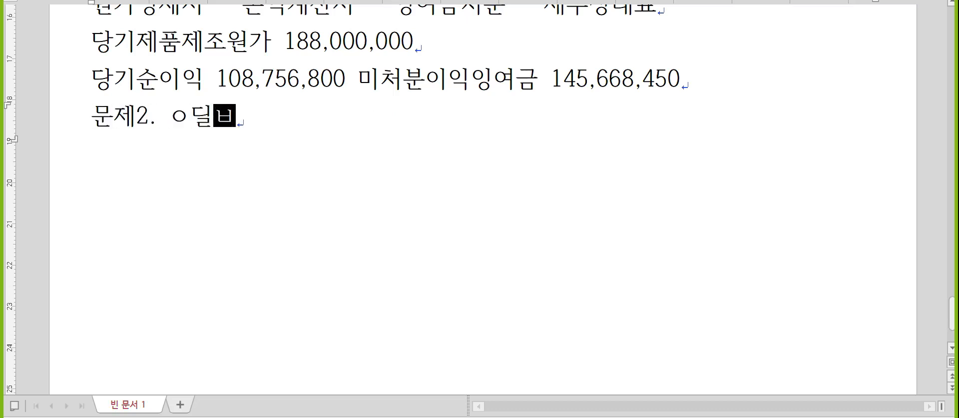
pyautogui.write('읿반전표')
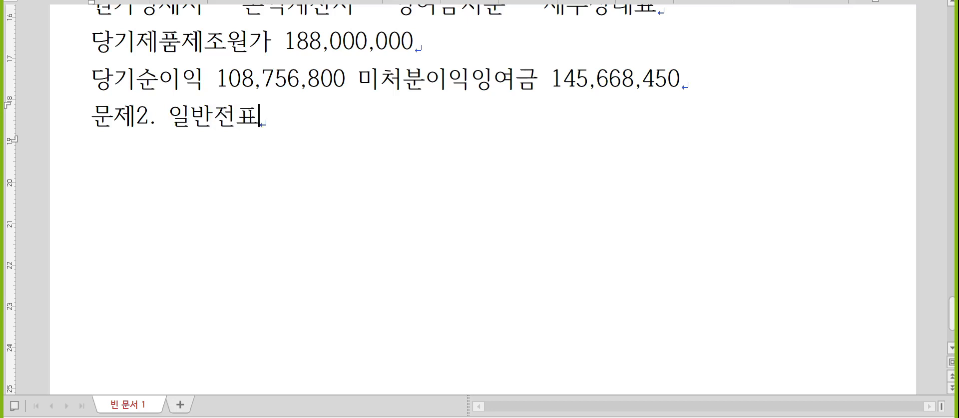
pyautogui.press('Return')
# - Type the entry '8월30일 (8)잡급100,000/현금100,000' below it, then switch to KcLep
pyautogui.write('8월30일')
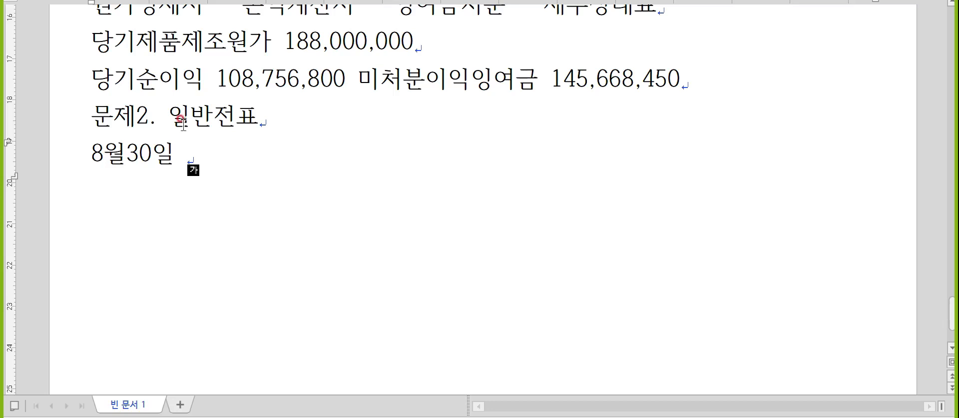
pyautogui.write('(8)잡ㄱ급')
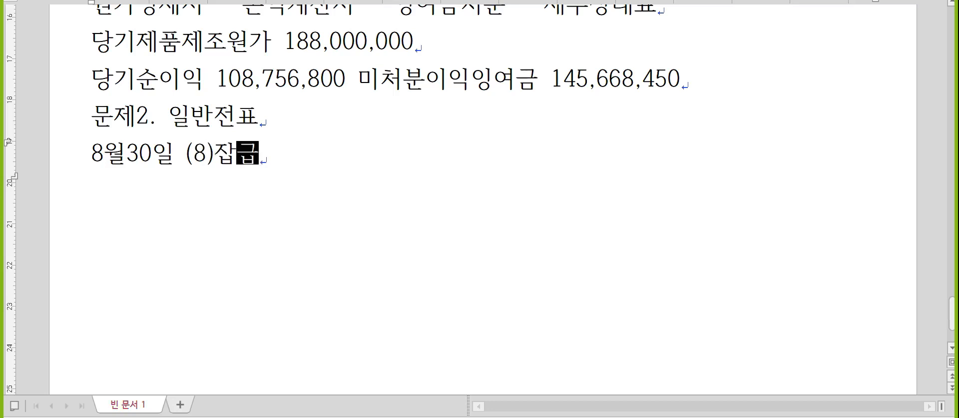
pyautogui.write('100,00')
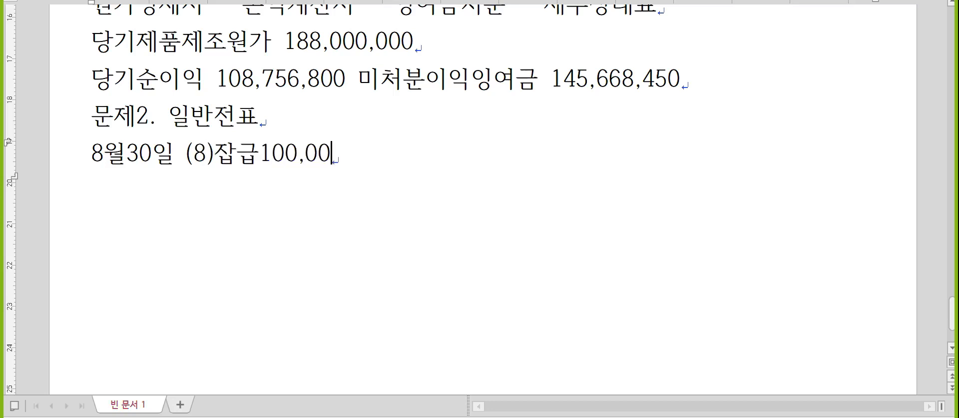
pyautogui.write('0/현금100,000')
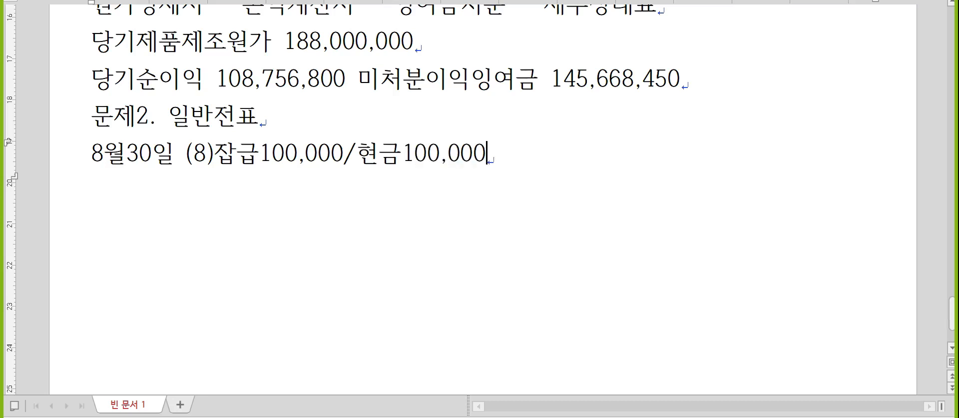
pyautogui.press('Return')
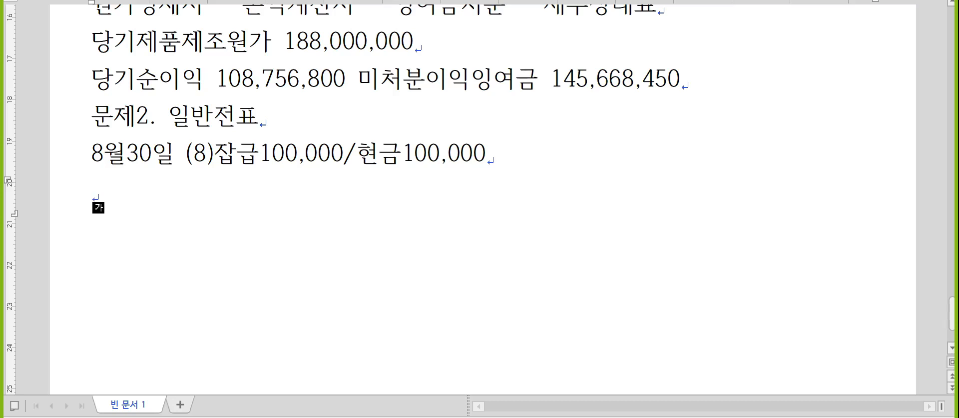
pyautogui.hotkey('alt', 'tab')
# - In 일반전표입력, enter an Aug 30 debit of 0805 잡급 100,000
pyautogui.click(317, 74)
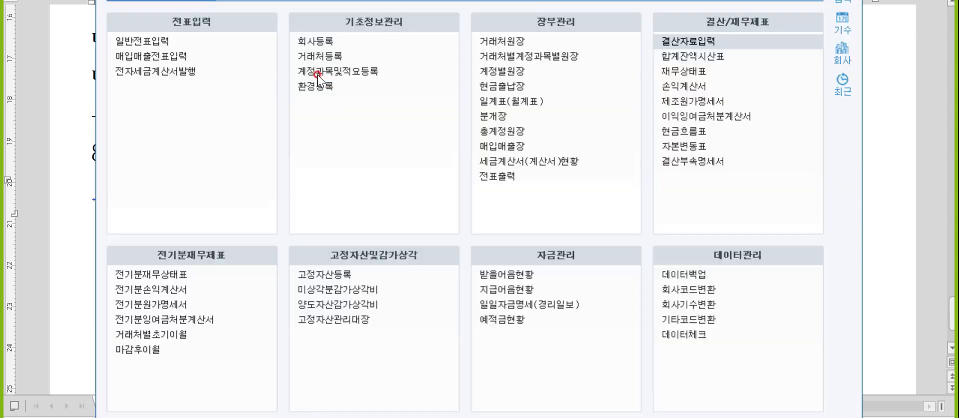
pyautogui.click(194, 43)
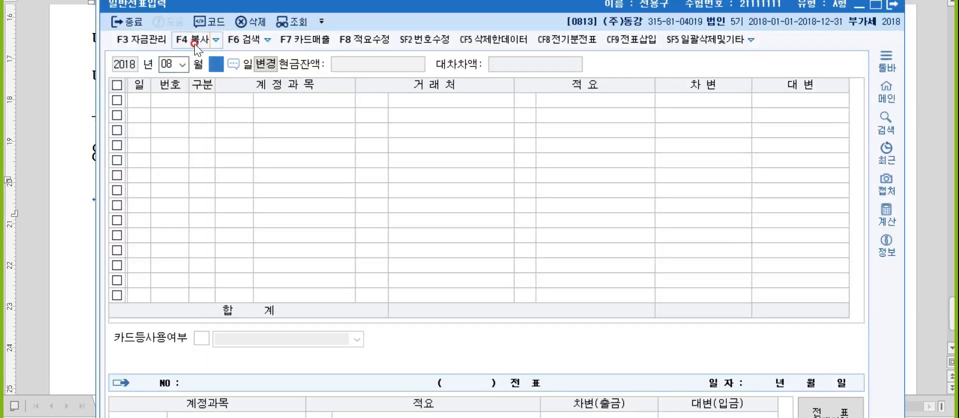
pyautogui.write('30')
pyautogui.press('Return')
pyautogui.write('3')
pyautogui.press('Return')
pyautogui.write('잡비')
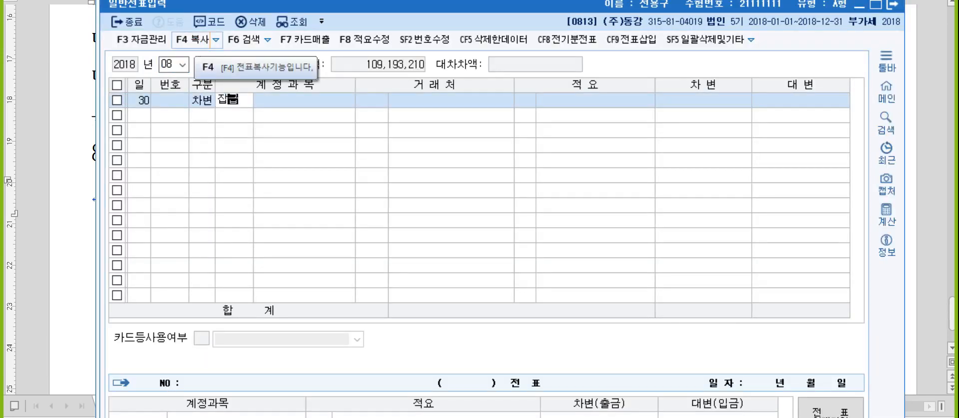
pyautogui.write('급')
pyautogui.press('Return')
pyautogui.press('Down')
pyautogui.press('Return')
pyautogui.press('Return')
pyautogui.press('Return')
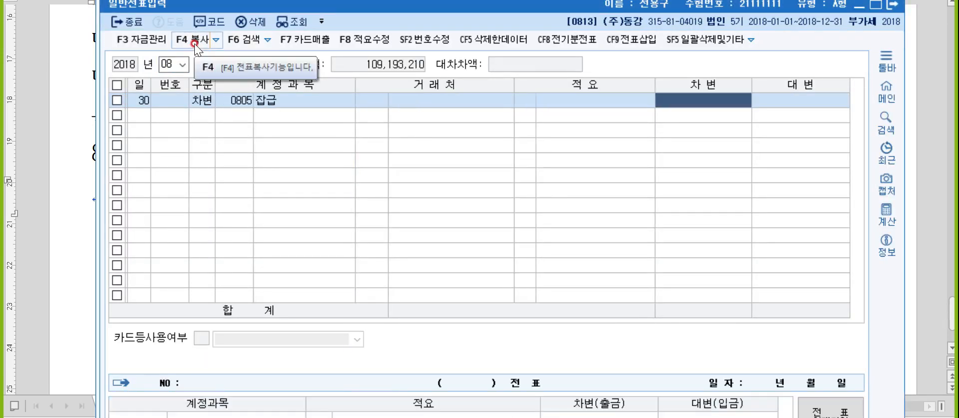
pyautogui.write('100000')
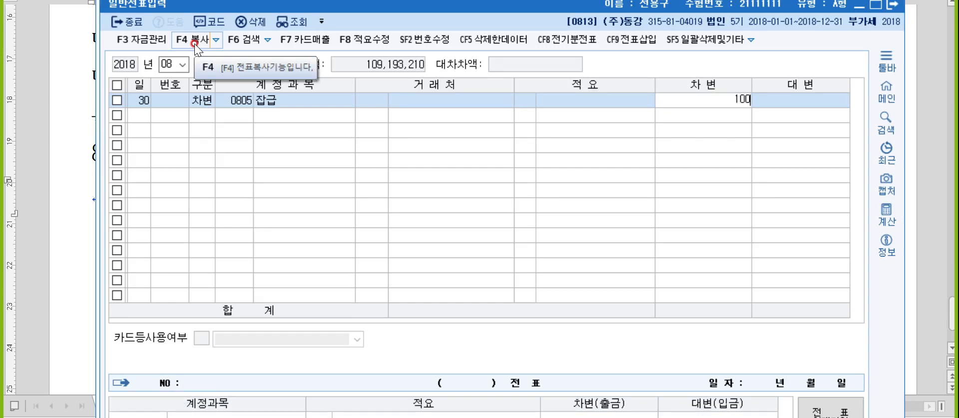
pyautogui.press('Return')
# - Credit 0101 현금 for the balancing 100,000 and return to the Hangul notes
pyautogui.write('4')
pyautogui.press('Return')
pyautogui.write('101')
pyautogui.press('Return')
pyautogui.press('Return')
pyautogui.press('Return')
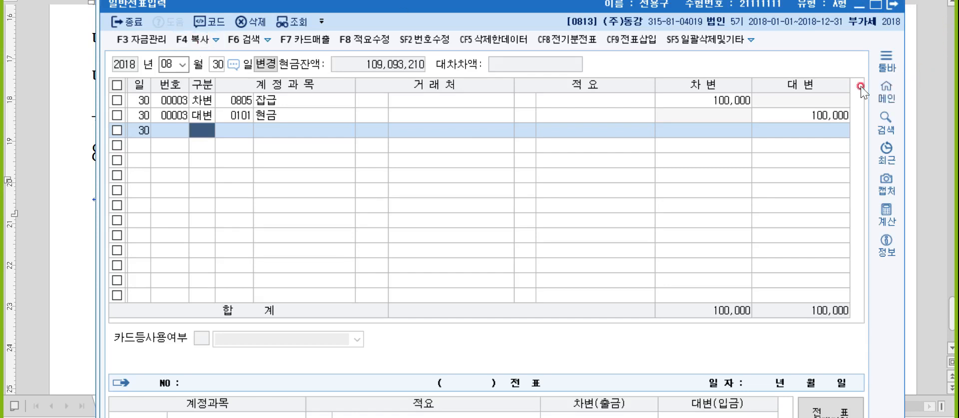
pyautogui.click(933, 127)
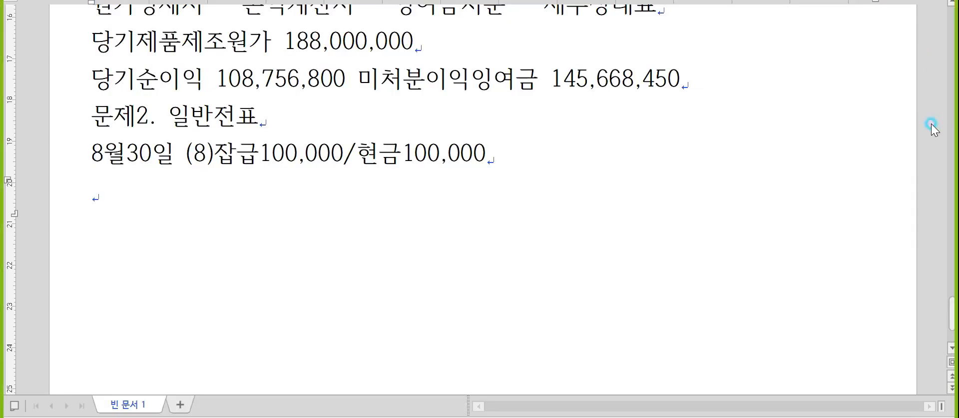
# - Start a 9월30일 line below the Aug 30 entry with a blank line above it
pyautogui.click(201, 205)
pyautogui.write('9월30일')
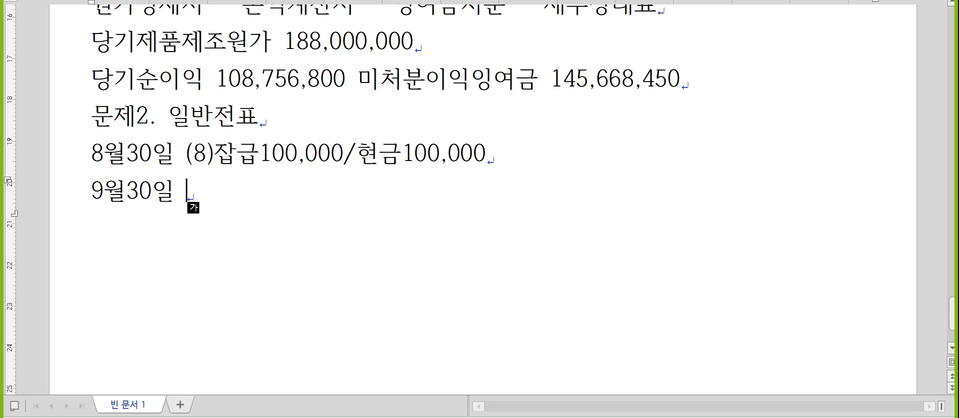
pyautogui.press('Home')
pyautogui.press('Return')
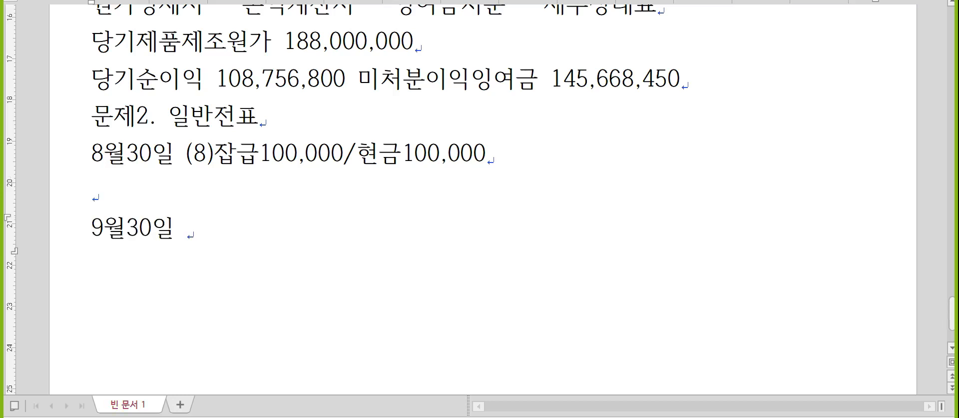
pyautogui.press('Up')
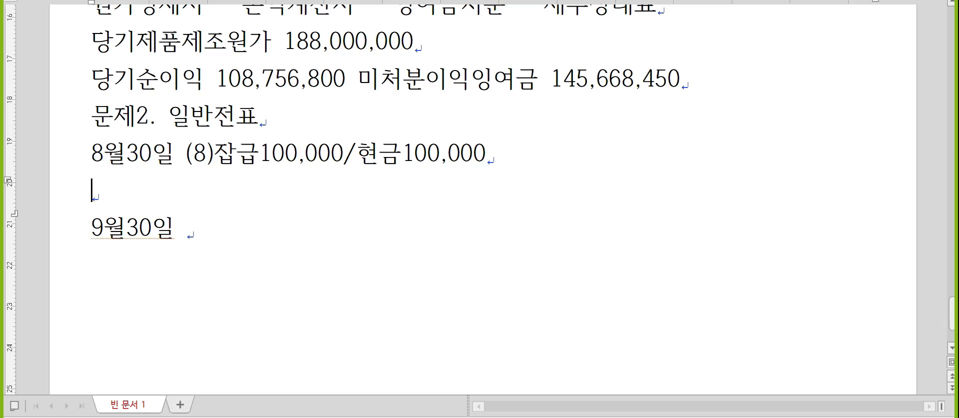
# - List VAT periods 1기예정(1/1~3/31,4/25) through 2기확정(10/1~12/31,1/25) above 9월30일
pyautogui.write('1기예정(1')
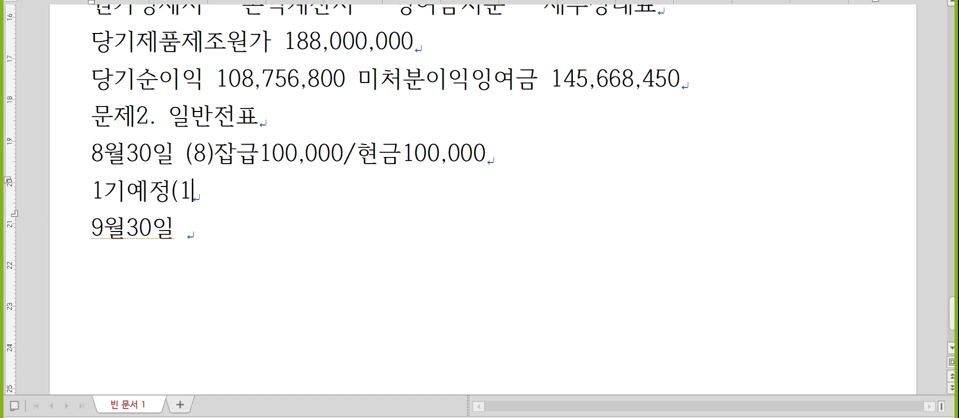
pyautogui.write('/1~3')
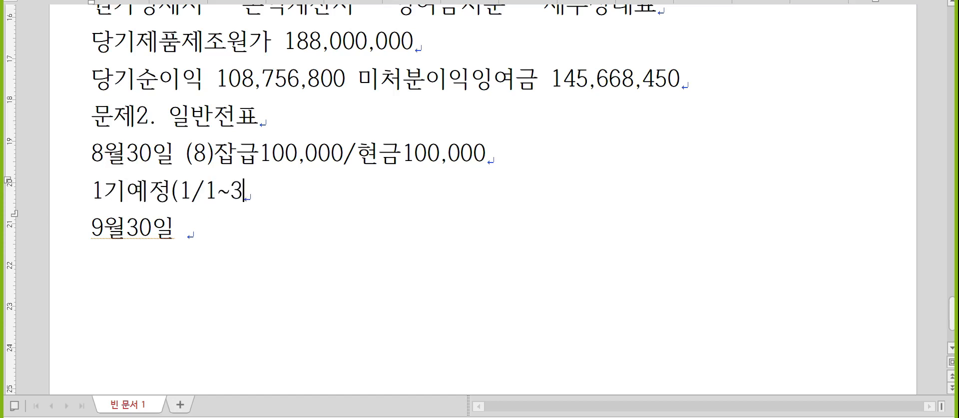
pyautogui.write('/31,4/2')
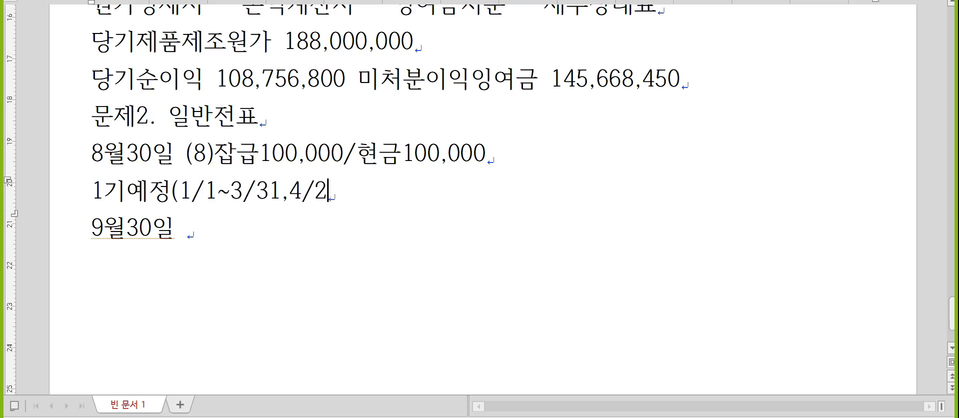
pyautogui.write('5), 1기확정(')
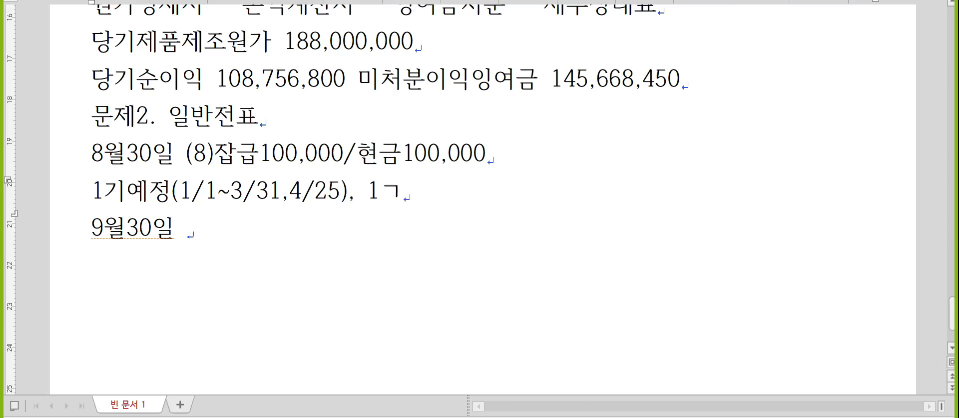
pyautogui.write('4/')
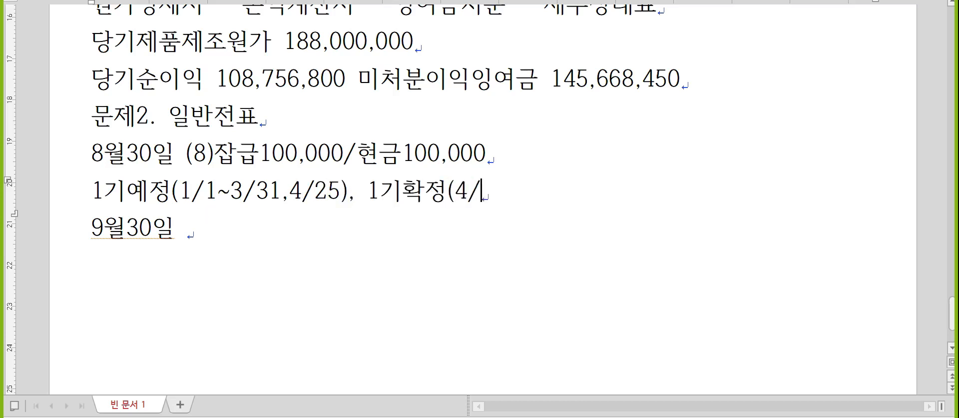
pyautogui.write('1~6/30,7/25')
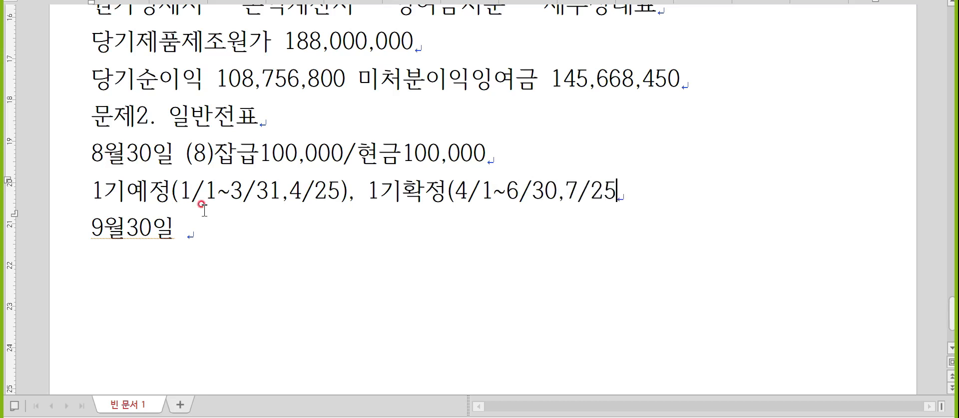
pyautogui.write(')')
pyautogui.press('Return')
pyautogui.write('2깅예정')
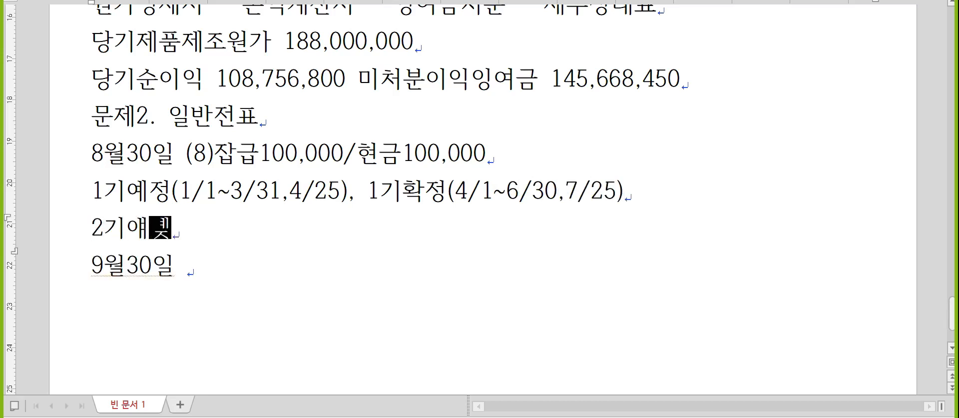
pyautogui.write('(7/1')
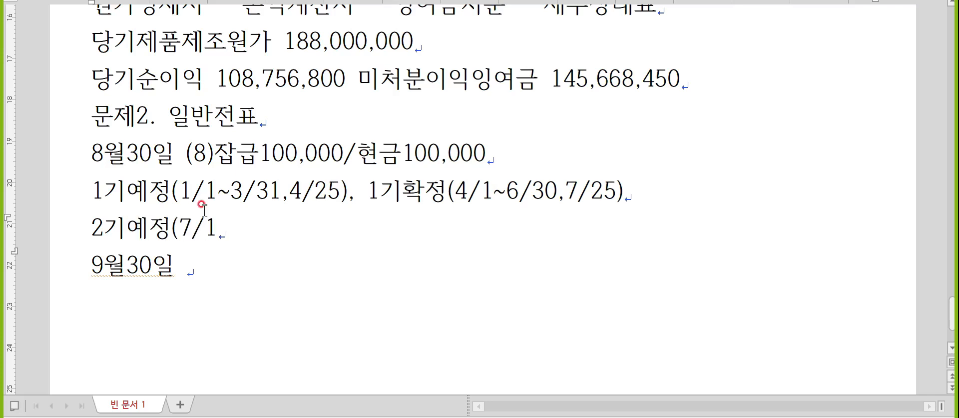
pyautogui.write('~9/30,')
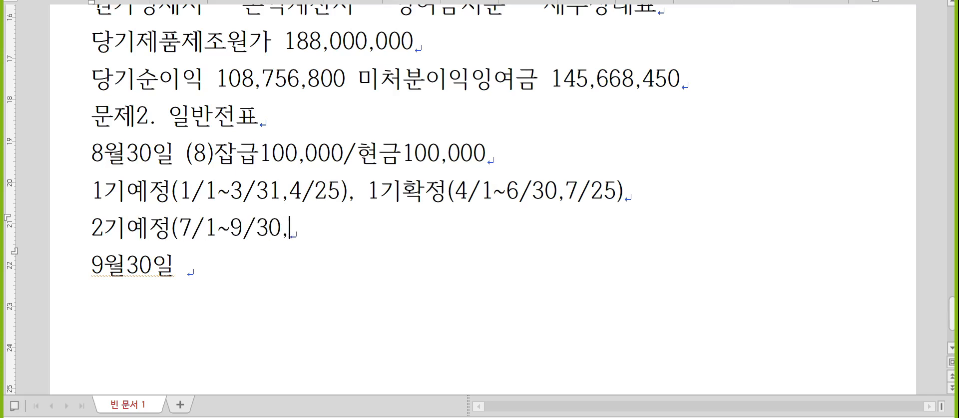
pyautogui.write('10/25), 2기확저')
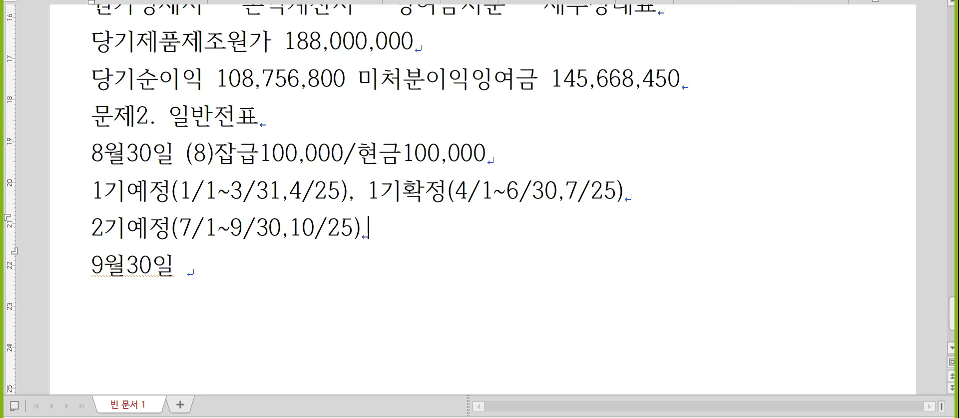
pyautogui.write('정(')
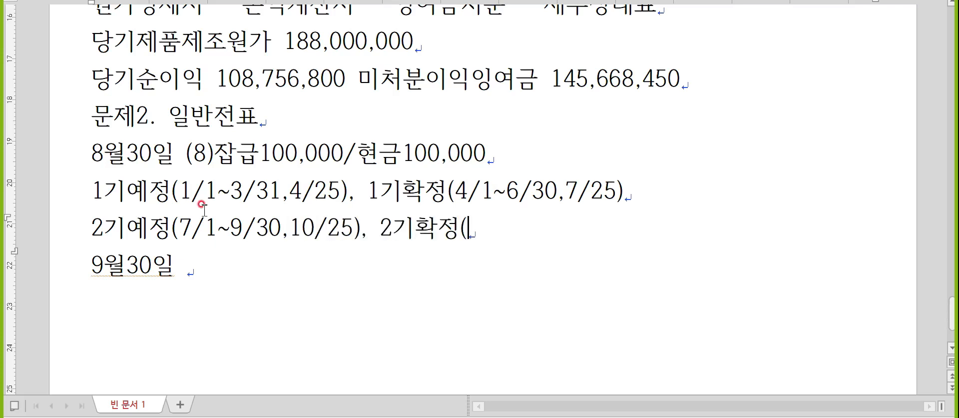
pyautogui.write('10/1~')
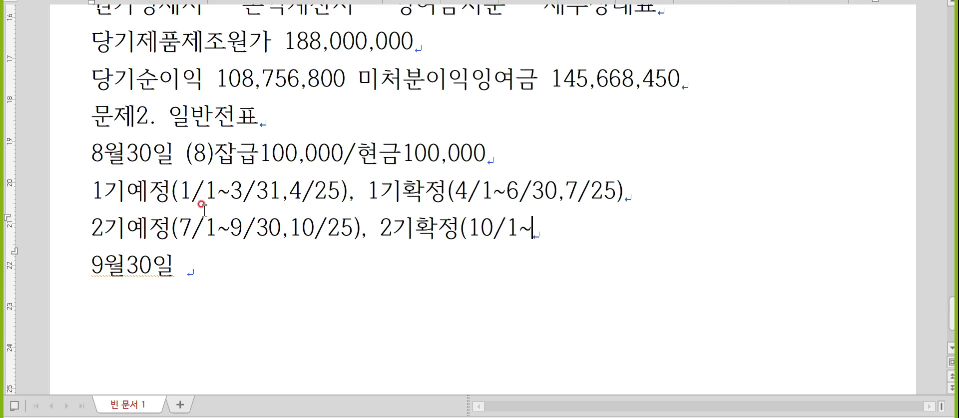
pyautogui.write('12/31, ')
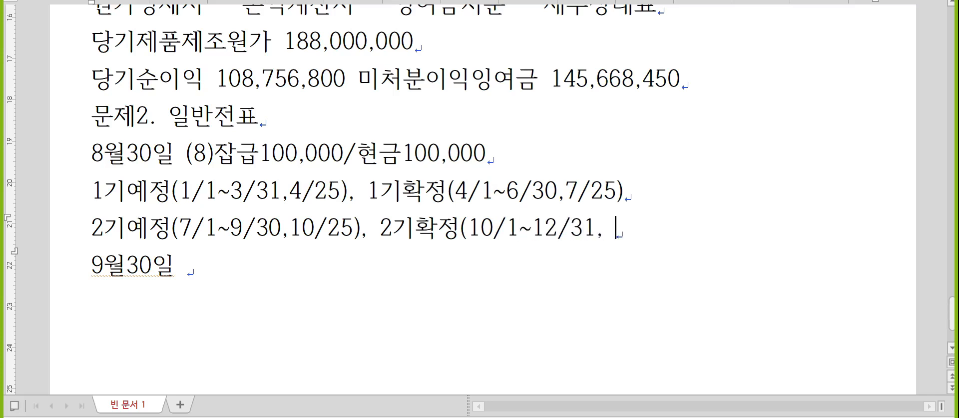
pyautogui.write('1/25)')
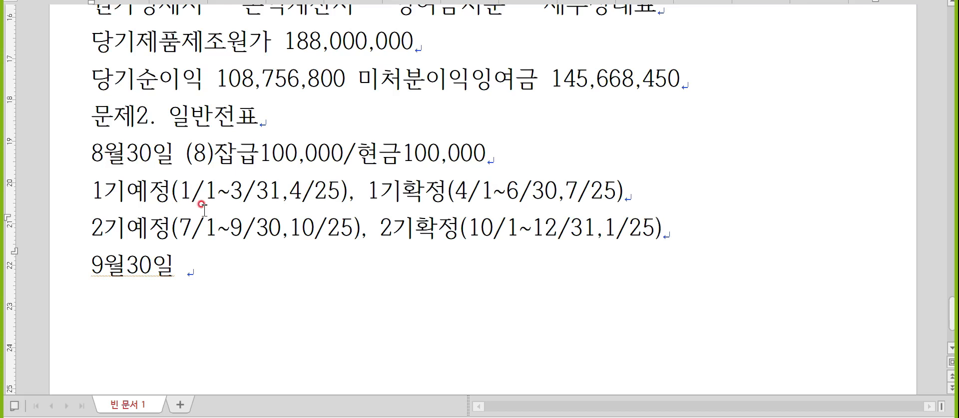
pyautogui.press('Down')
pyautogui.press('Home')
pyautogui.press('Return')
# - Type '부가세마감(3/31, 6/30, 9/30, 12/31(결산)' and add blank lines below 9월30일, then switch to KcLep
pyautogui.write('부가')
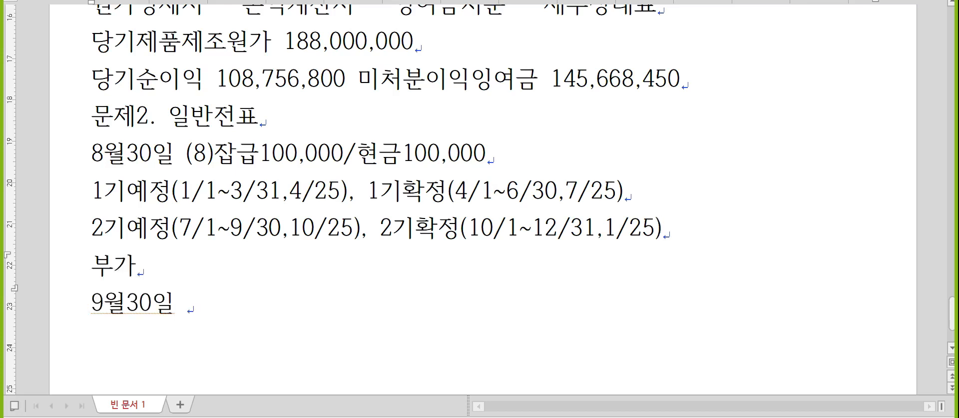
pyautogui.write('세마감')
pyautogui.scroll(-2, 479, 200)
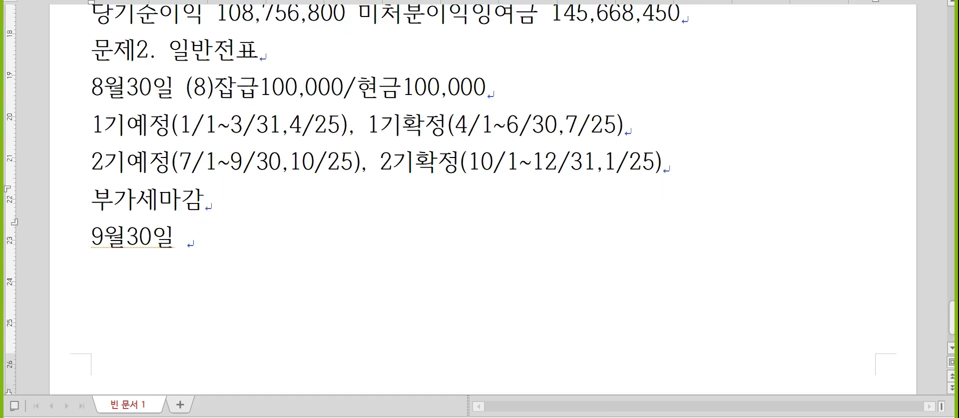
pyautogui.scroll(-2, 480, 200)
pyautogui.write('(')
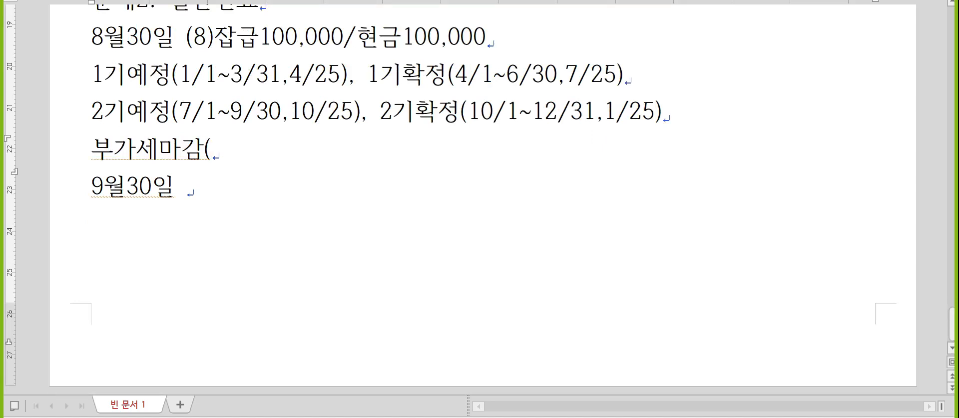
pyautogui.write('3/31, 6')
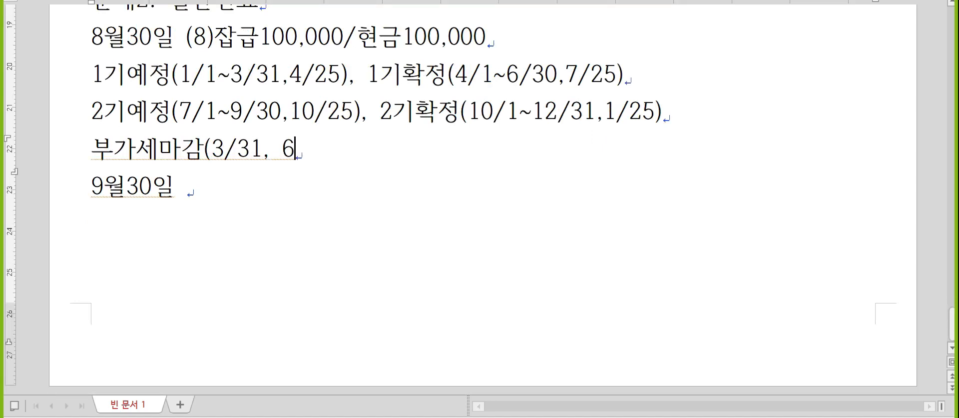
pyautogui.write('/30, 9/3')
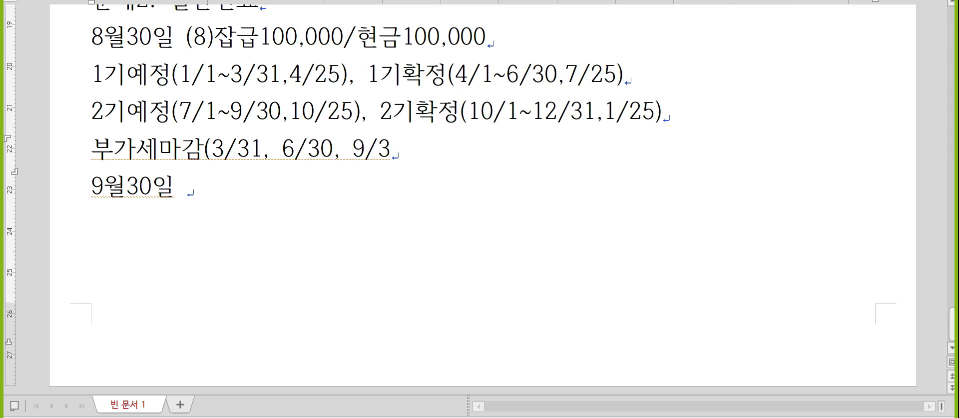
pyautogui.write('0, 12/31')
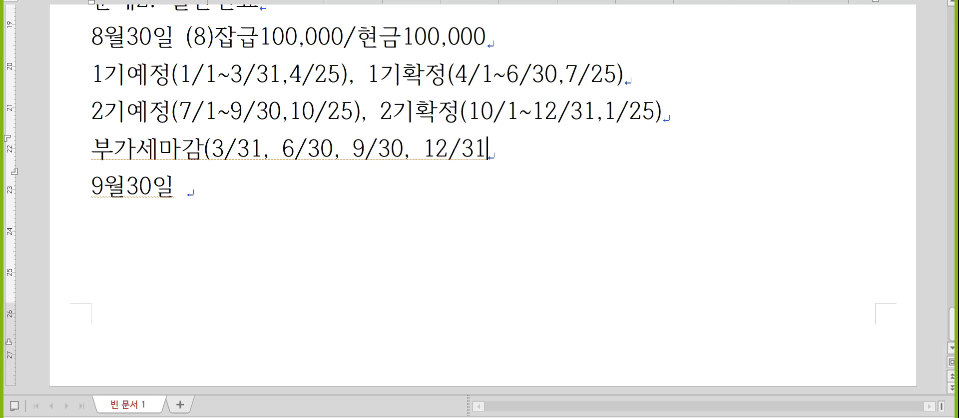
pyautogui.write('(결산)')
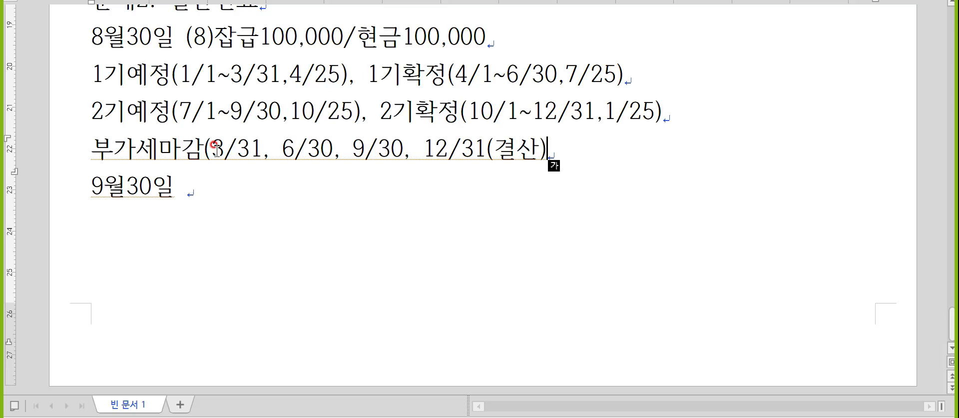
pyautogui.press('Down')
pyautogui.press('Return')
pyautogui.press('Return')
pyautogui.press('Return')
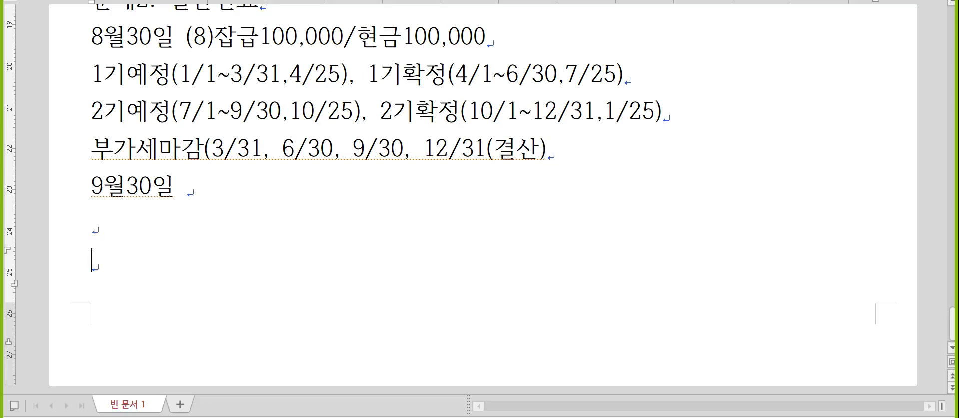
pyautogui.press('Up')
pyautogui.press('Up')
pyautogui.press('Up')
pyautogui.press('Up')
pyautogui.press('Down')
pyautogui.press('End')
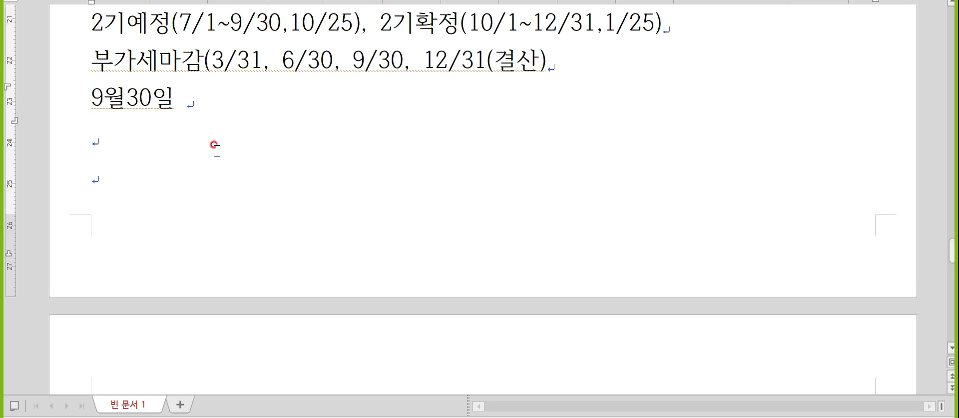
pyautogui.hotkey('alt', 'Tab')
pyautogui.hotkey('alt', 'Tab')
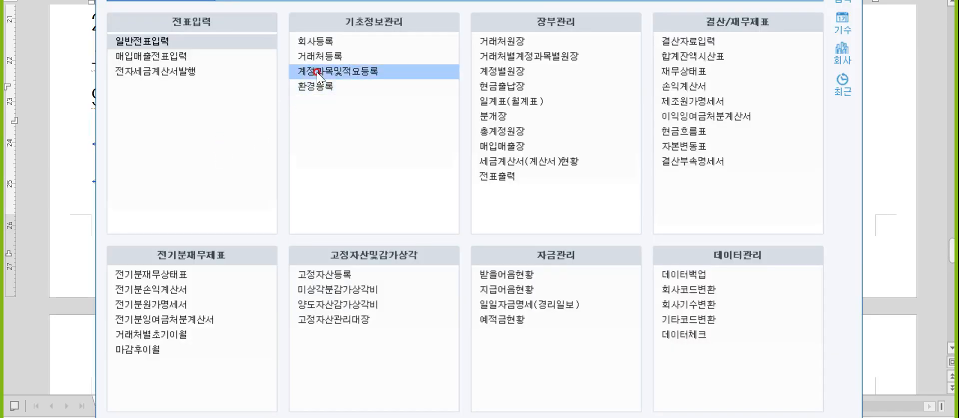
# - Search 계정과목및적요등록 for 부가세예수금 to find account code 0255
pyautogui.click(316, 69)
pyautogui.hotkey('ctrl', 'f')
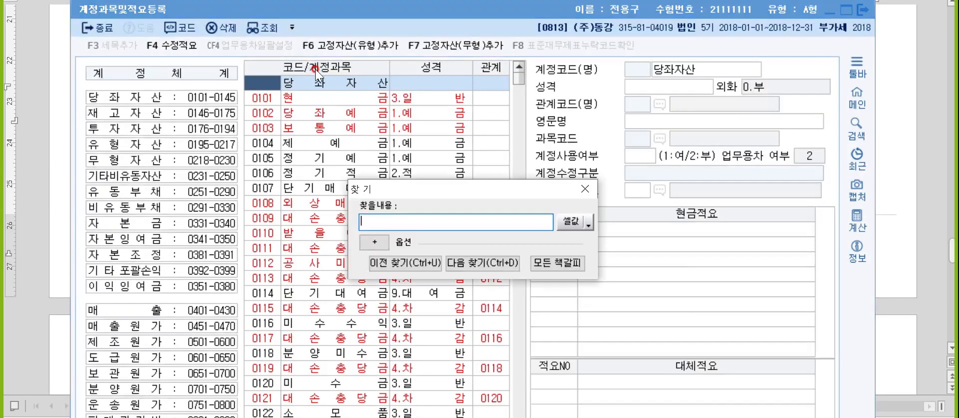
pyautogui.write('ㅜ')
pyautogui.write('부가세예수금')
pyautogui.press('Return')
pyautogui.press('Escape')
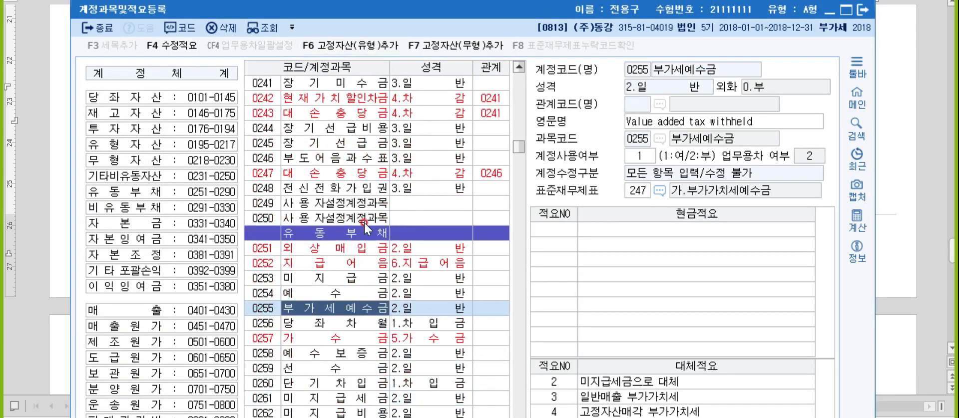
pyautogui.click(375, 230)
# - Write '부가세예수금 /부가세대급금' after 9월30일 in the Hangul notes
pyautogui.click(889, 316)
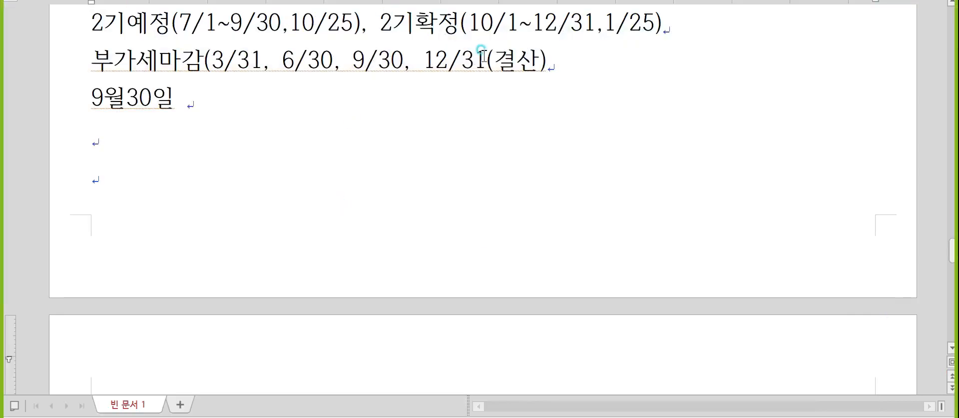
pyautogui.moveTo(485, 59); pyautogui.dragTo(550, 69)
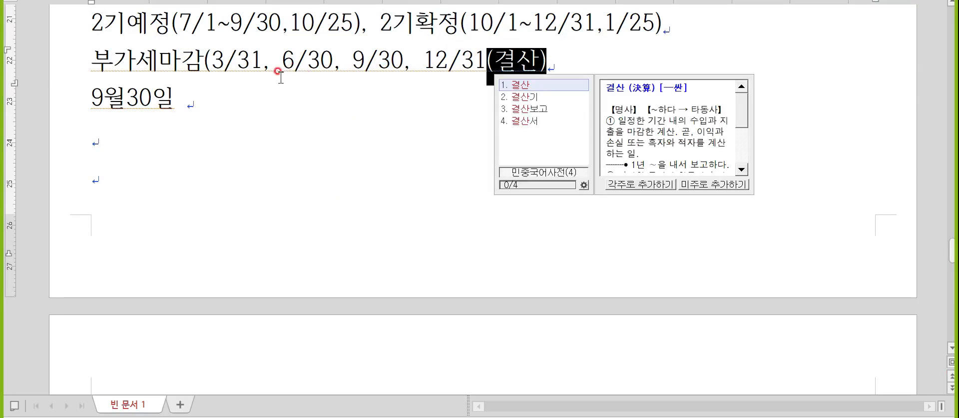
pyautogui.click(265, 100)
pyautogui.write('북')
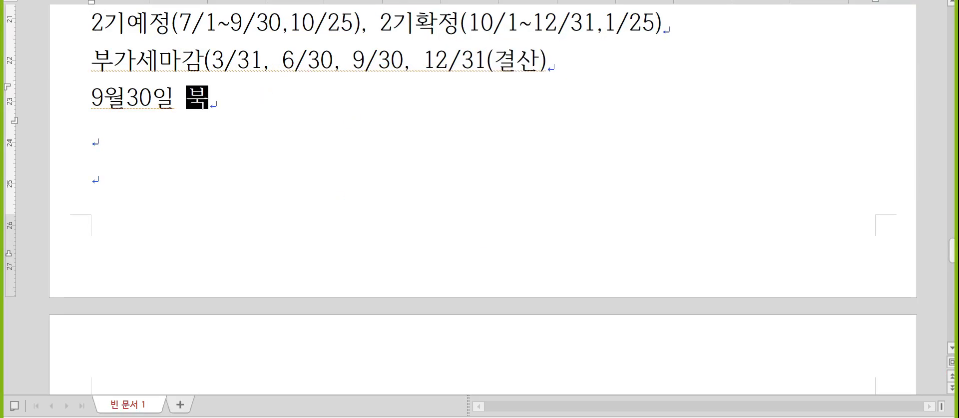
pyautogui.write('가셍')
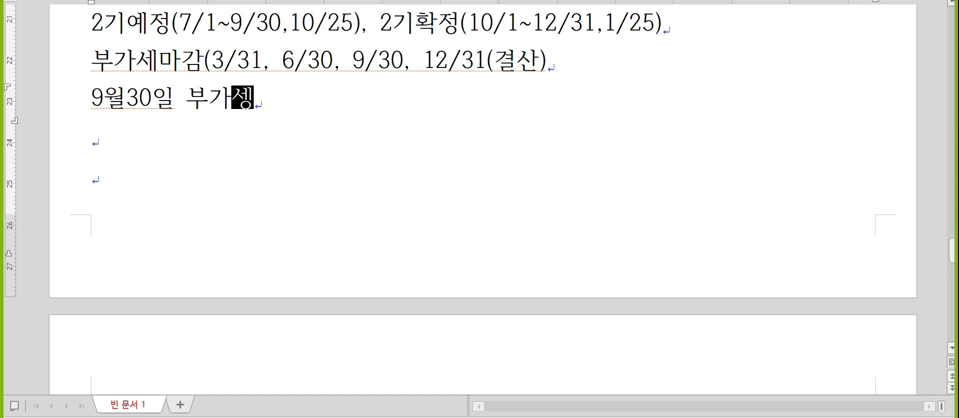
pyautogui.write('예수금 /')
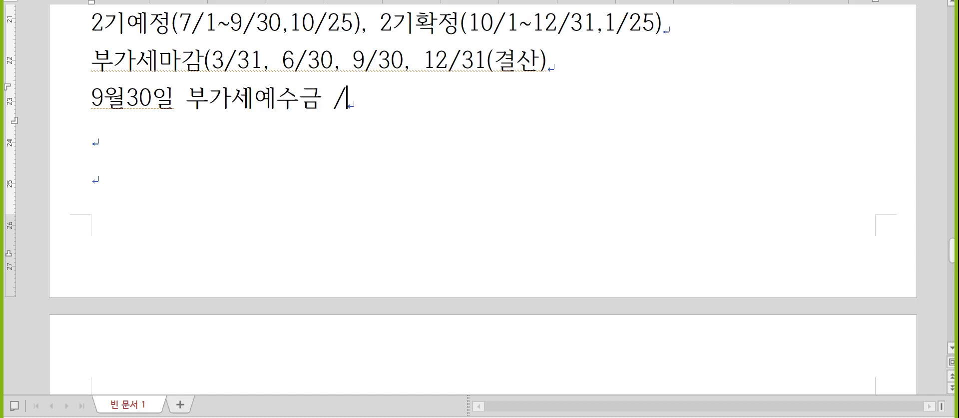
pyautogui.write('부가세대급금')
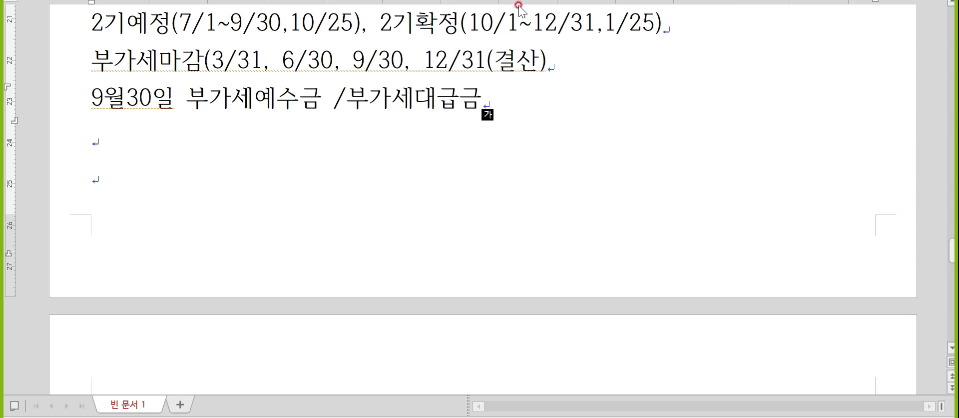
pyautogui.moveTo(320, 97); pyautogui.dragTo(200, 100)
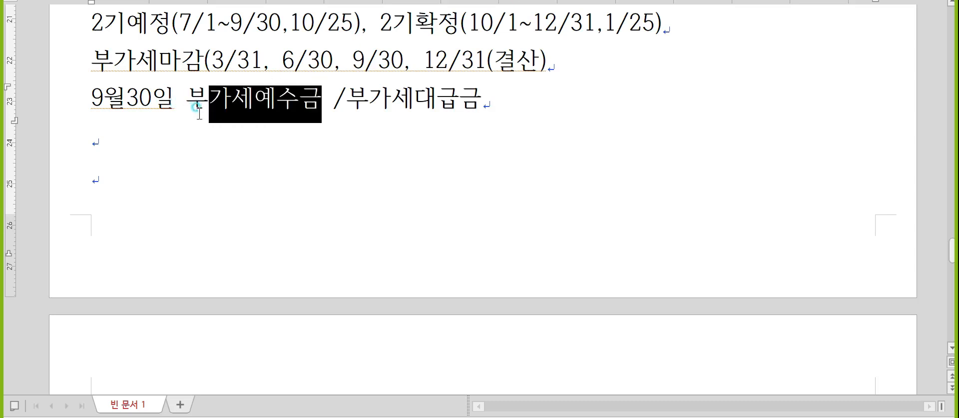
pyautogui.moveTo(347, 100); pyautogui.dragTo(483, 103)
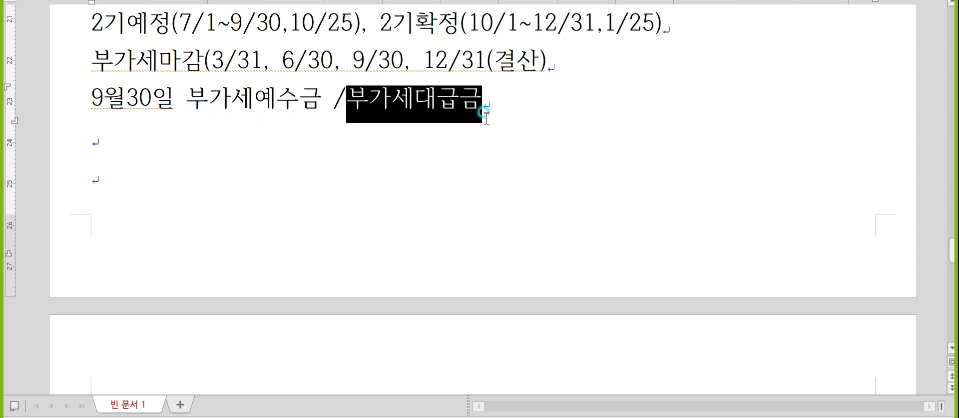
# - Add the amounts: 부가세예수금 13,450,000 and 부가세대급금 17,640,000
pyautogui.click(324, 96)
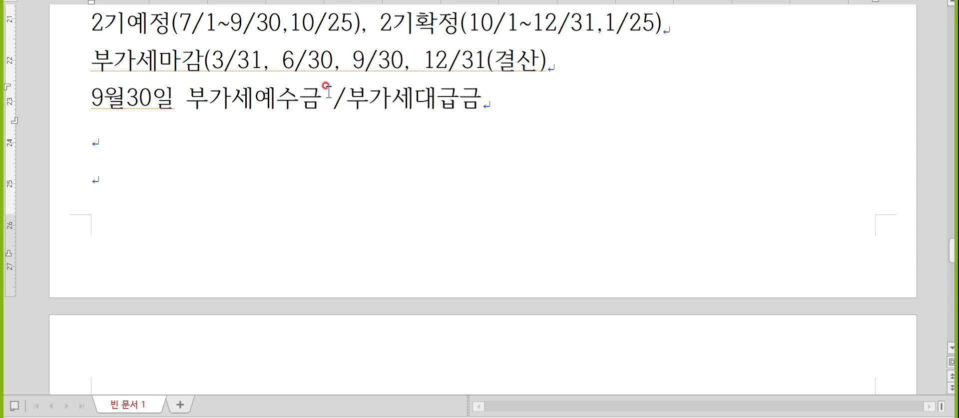
pyautogui.write('13,450,000')
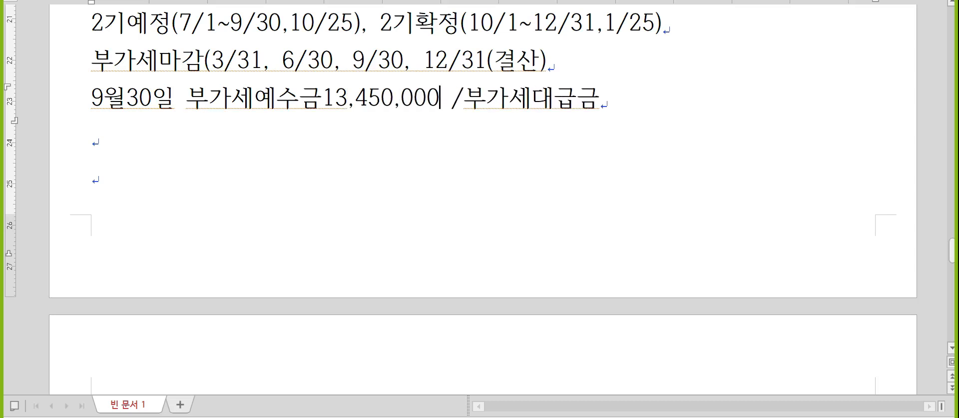
pyautogui.press('Hangul')
pyautogui.press('Delete')
pyautogui.press('End')
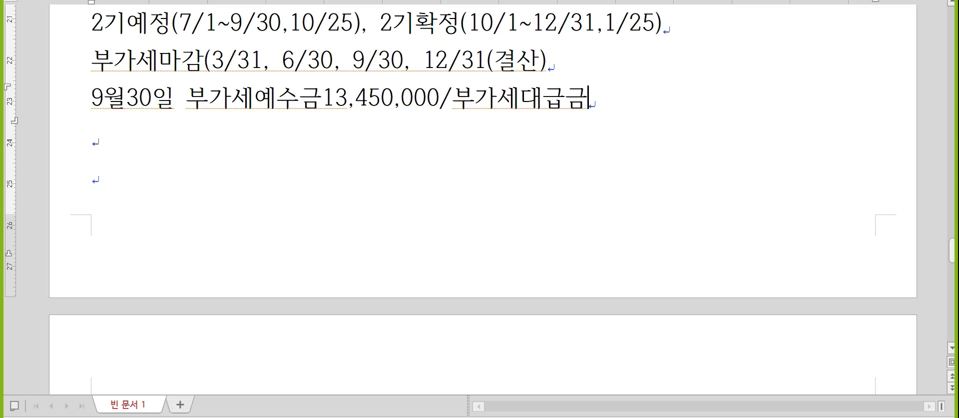
pyautogui.write('17,640,000')
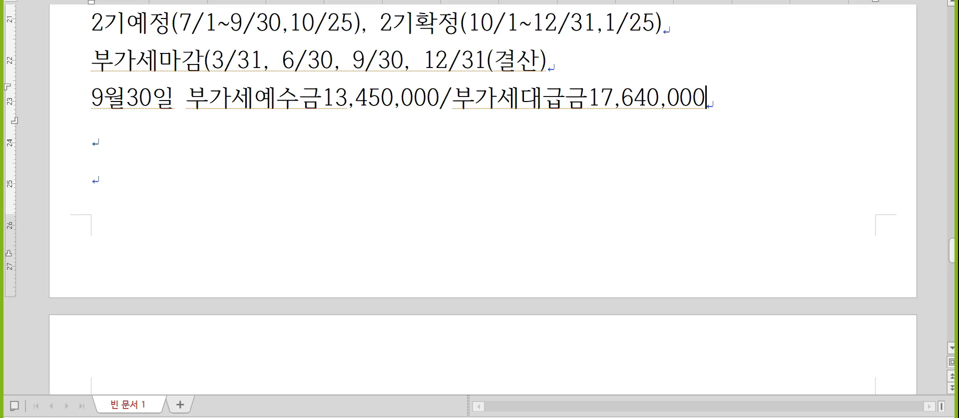
pyautogui.press('Hangul')
# - Add the indented line '미수금 4,190,000/미지급금' below the Sept 30 entry, then switch to KcLep
pyautogui.press('Down')
pyautogui.write('미수그')
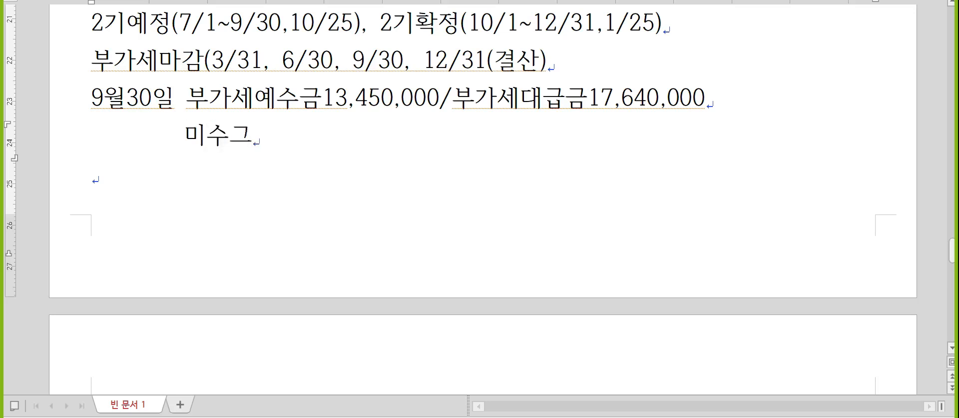
pyautogui.write('ㅁ       ')
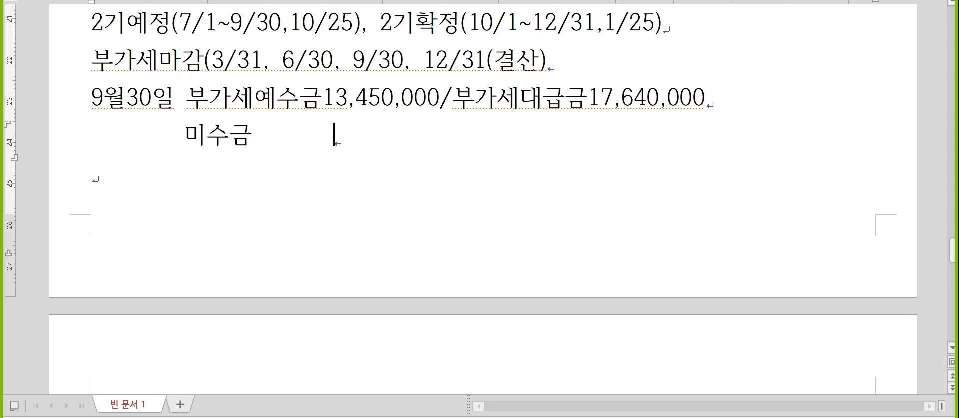
pyautogui.write('4,190,000')
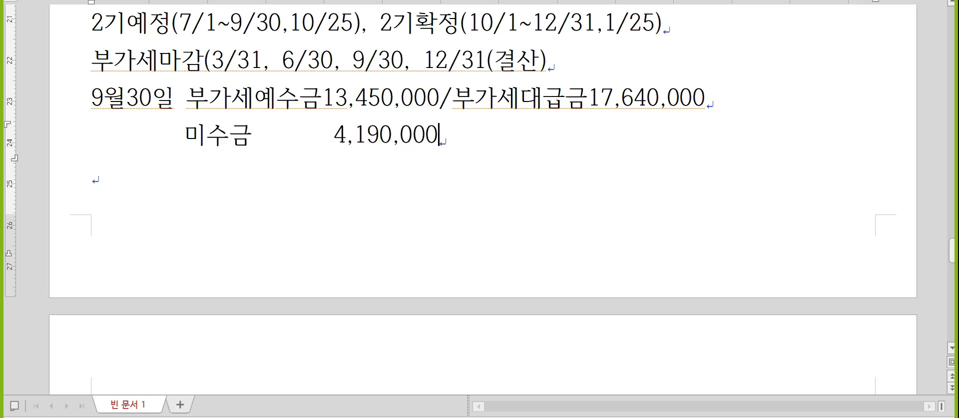
pyautogui.press('Down')
pyautogui.press('Hangul')
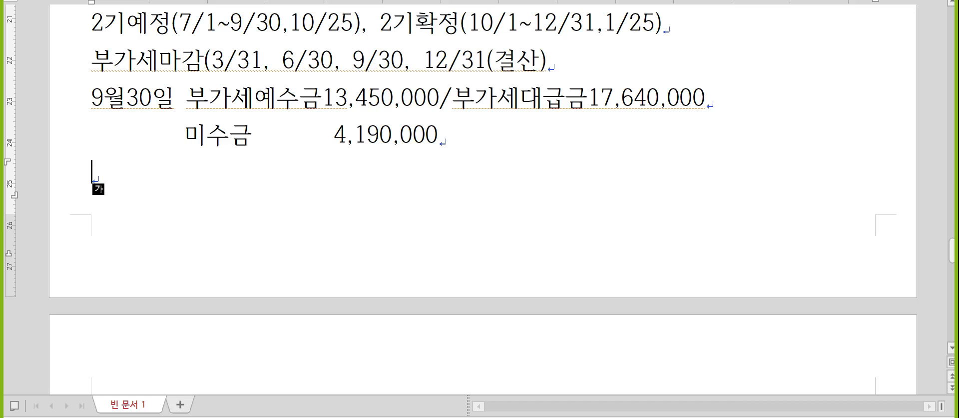
pyautogui.press('Up')
pyautogui.press('End')
pyautogui.write('/미지급금')
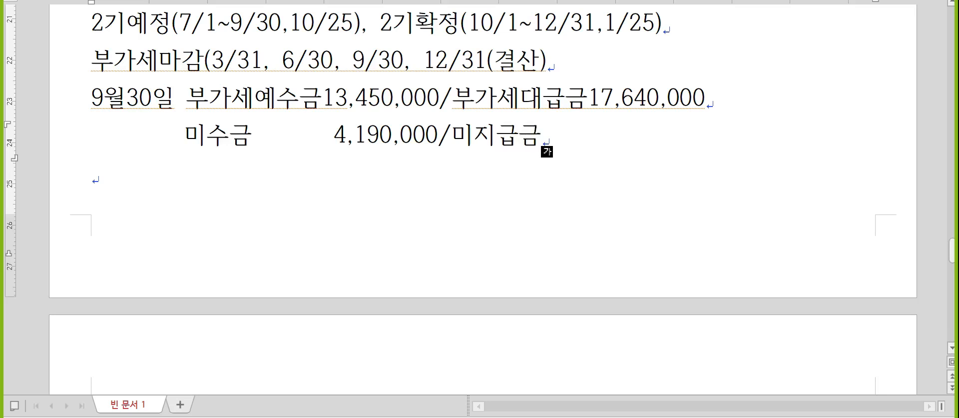
pyautogui.click(429, 128)
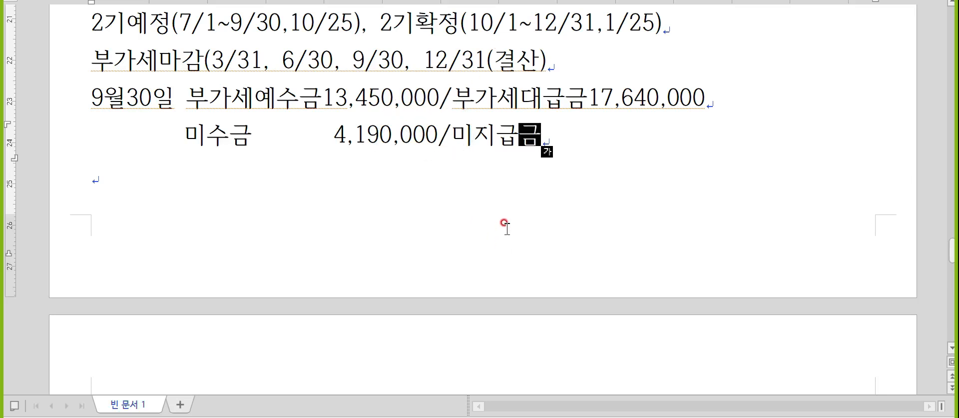
pyautogui.hotkey('alt', 'Tab')
pyautogui.hotkey('alt', 'Tab')
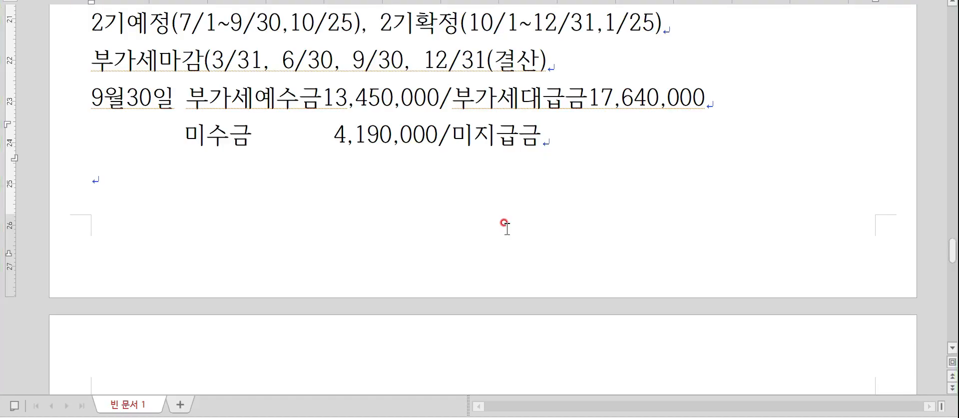
pyautogui.hotkey('alt', 'Tab')
pyautogui.press('Tab')
# - Date the voucher 09/30 and debit 0255 부가세예수금 13,450,000
pyautogui.press('Escape')
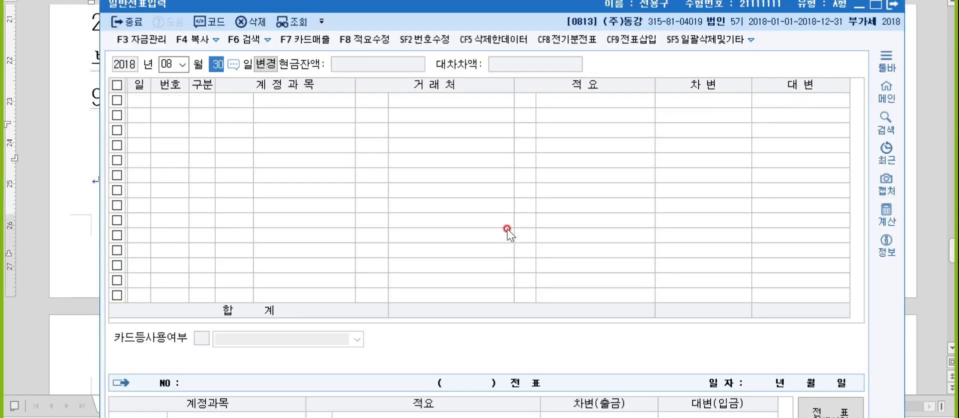
pyautogui.press('Escape')
pyautogui.write('0930')
pyautogui.press('Return')
pyautogui.write('3')
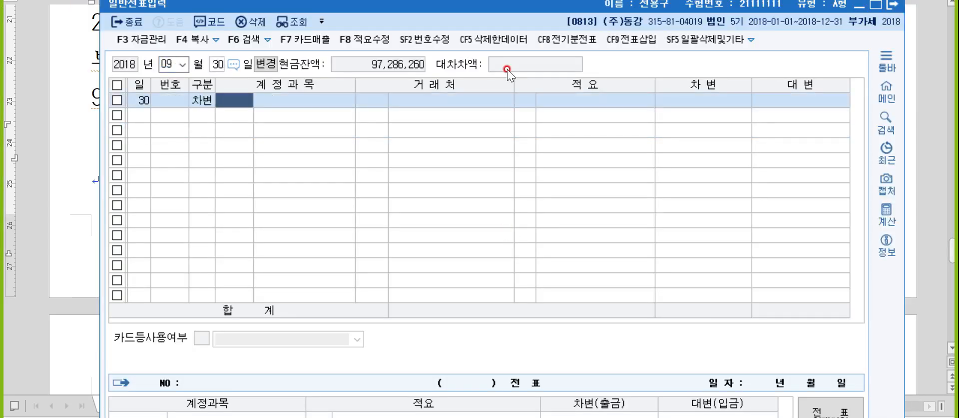
pyautogui.press('Return')
pyautogui.write('부가세')
pyautogui.press('Return')
pyautogui.press('Return')
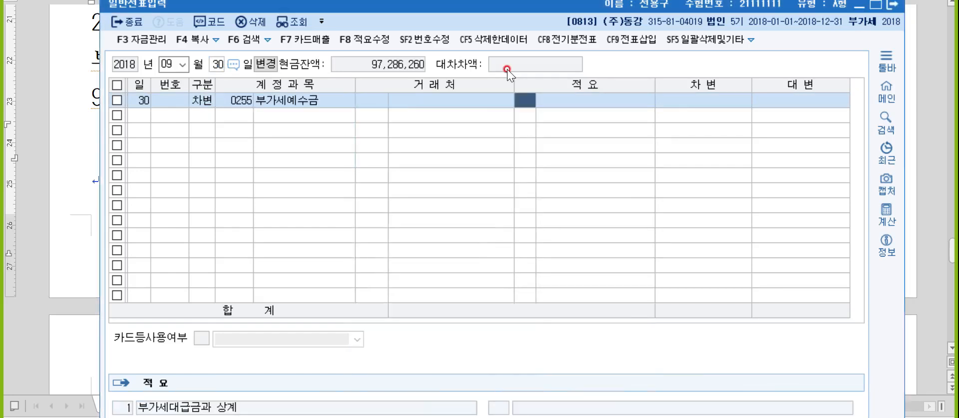
pyautogui.write('13450000')
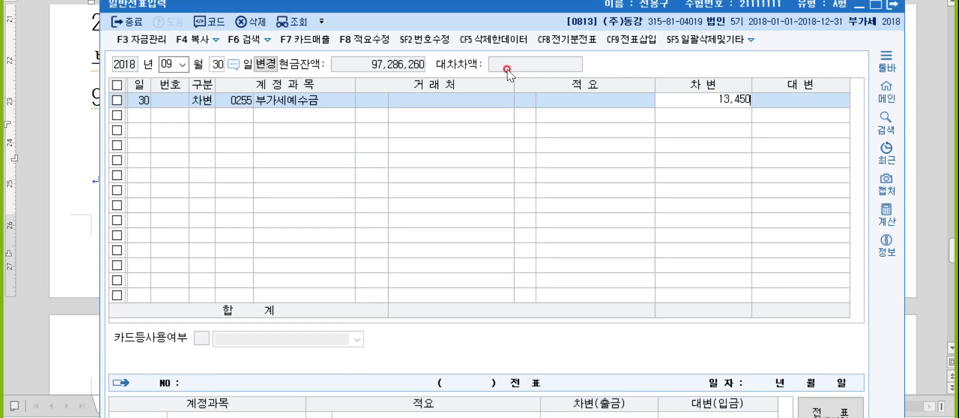
pyautogui.press('Return')
# - Debit 0120 미수금 4,190,000 and credit 0135 부가세대급금 17,640,000 to balance
pyautogui.write('3')
pyautogui.press('Return')
pyautogui.write('미수금')
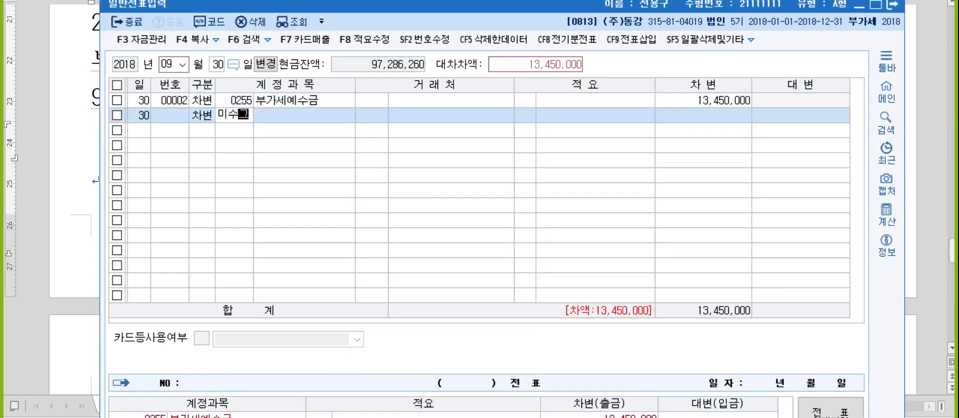
pyautogui.press('Return')
pyautogui.press('Return')
pyautogui.press('Return')
pyautogui.press('Return')
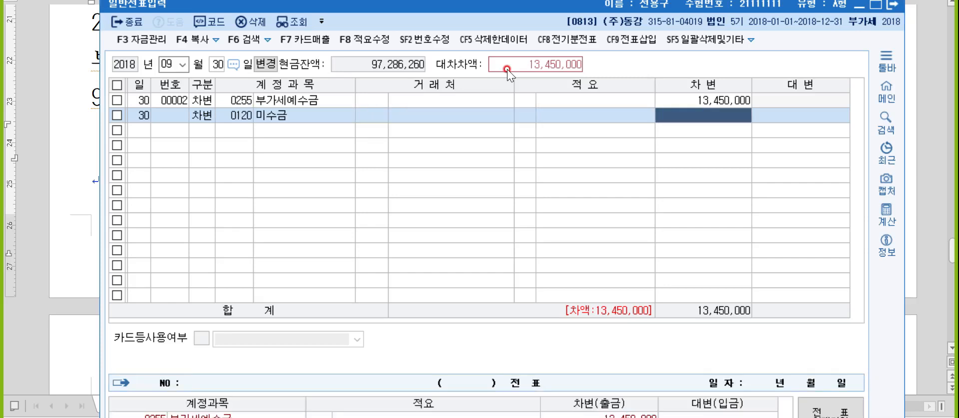
pyautogui.write('4,190,000')
pyautogui.press('Return')
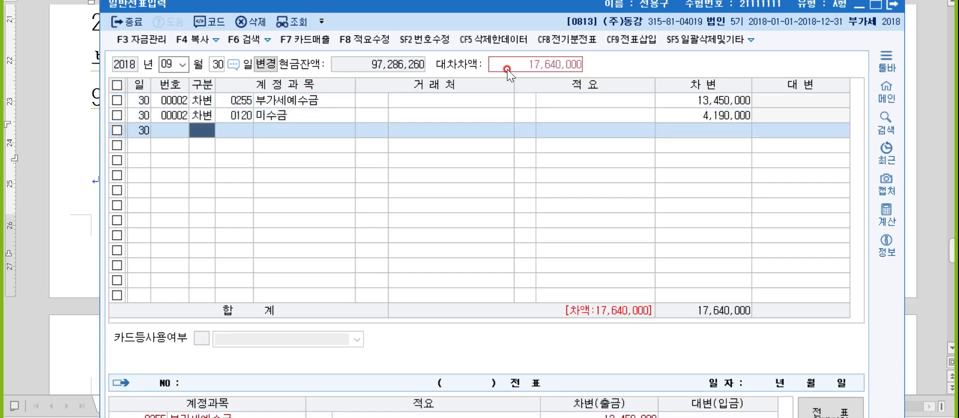
pyautogui.write('4')
pyautogui.press('Return')
pyautogui.write('부가세')
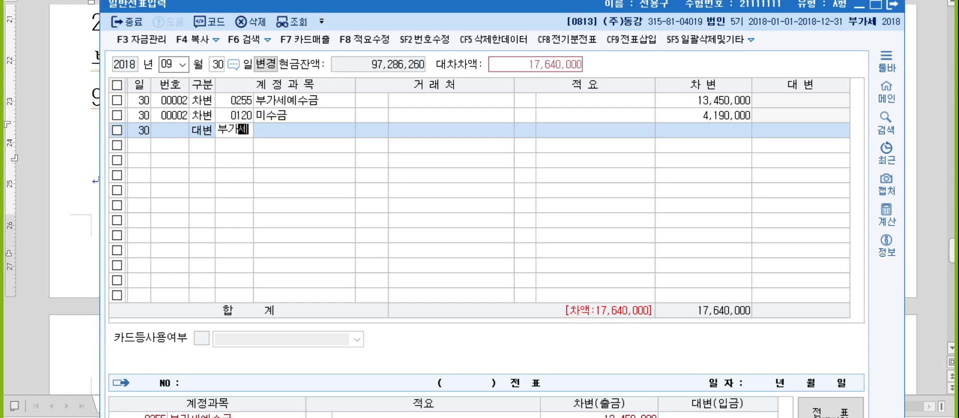
pyautogui.press('Return')
pyautogui.press('Return')
pyautogui.press('Return')
pyautogui.press('Return')
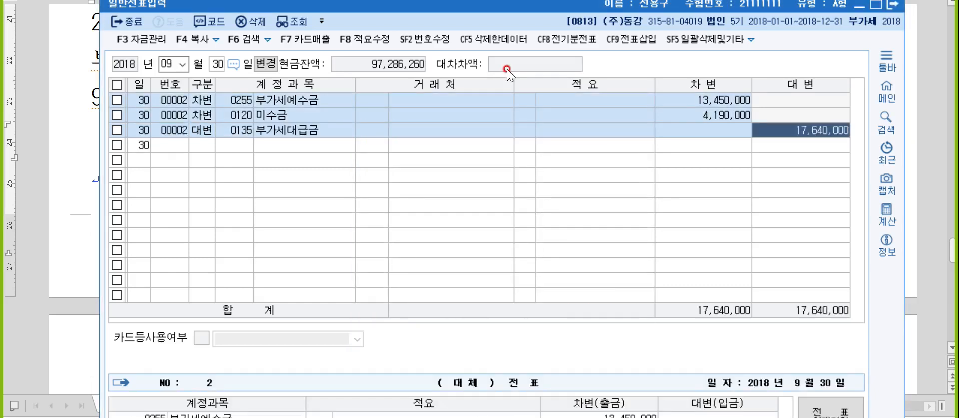
pyautogui.press('Return')
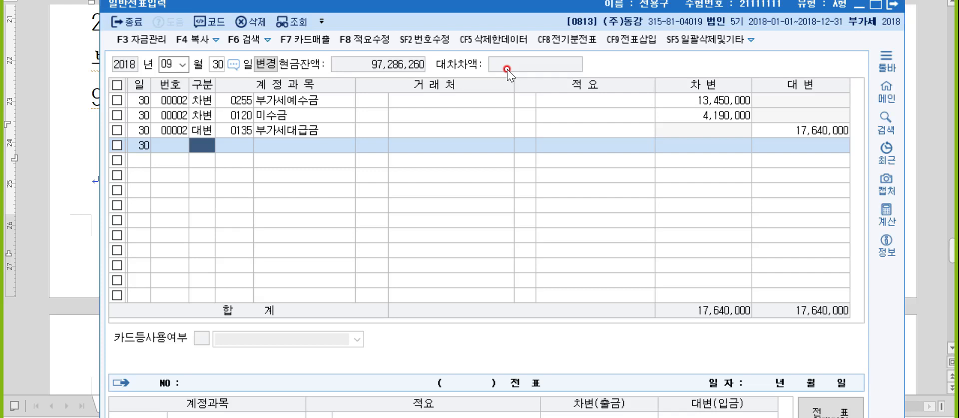
# - Add the note '매입시에 부대비용 : 원가(자산)' above a new 11월15일 line
pyautogui.click(921, 131)
pyautogui.click(193, 186)
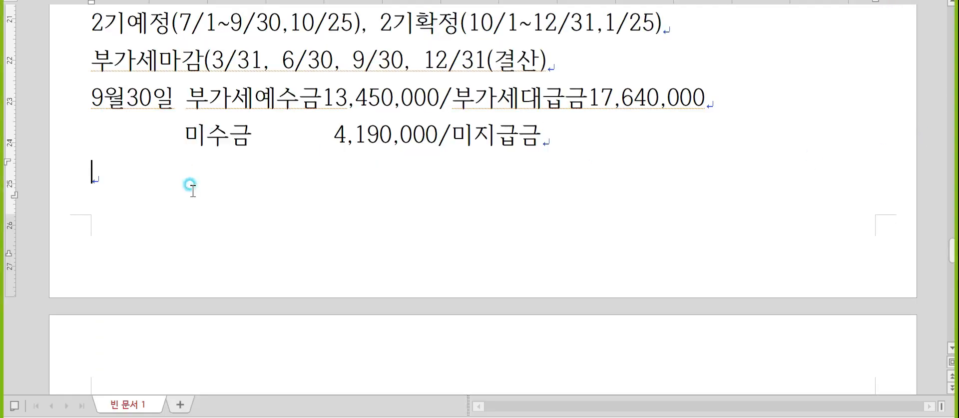
pyautogui.write('11월15일')
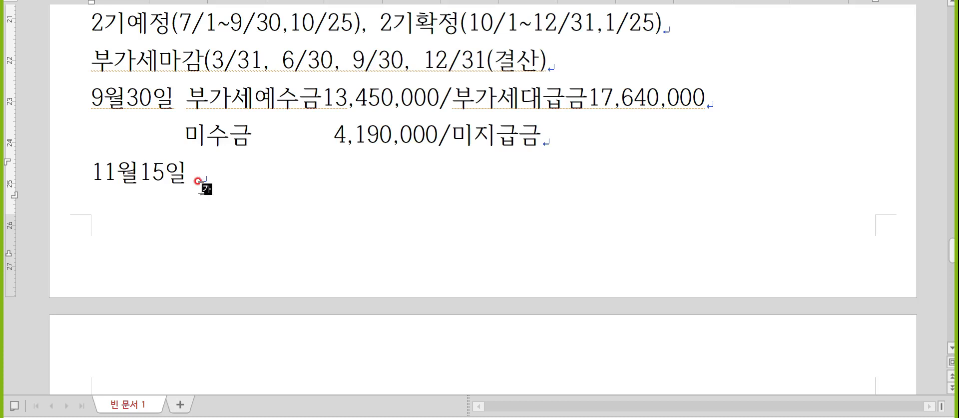
pyautogui.press('Home')
pyautogui.press('Return')
pyautogui.press('Up')
pyautogui.write('매입싱')
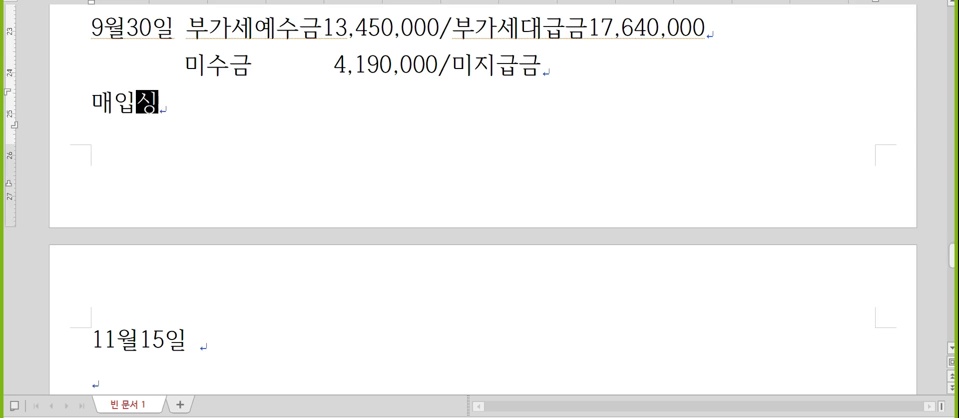
pyautogui.write('에 부대비용 ')
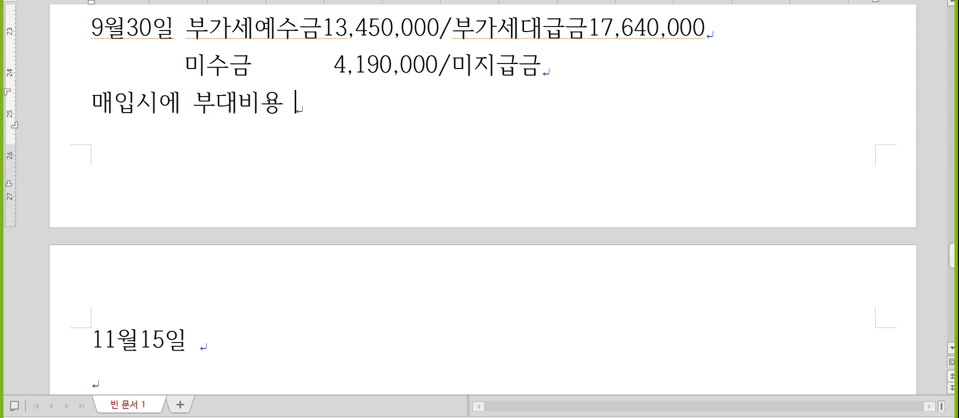
pyautogui.write(': 원가(자산')
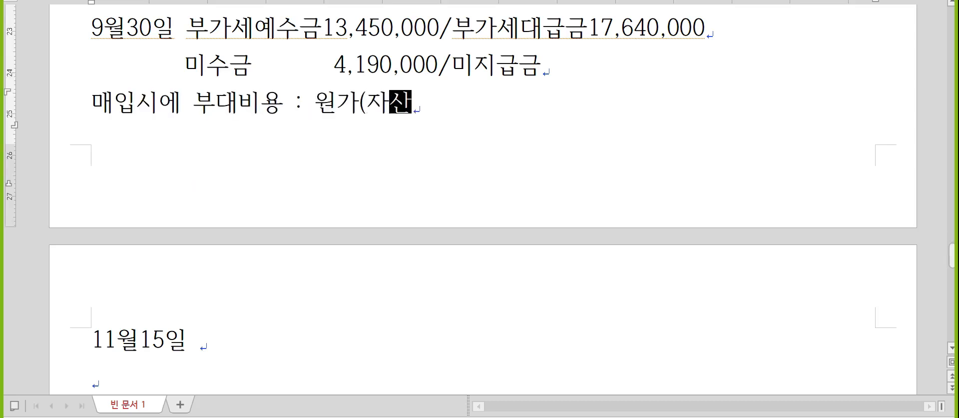
pyautogui.write(')')
pyautogui.click(198, 182)
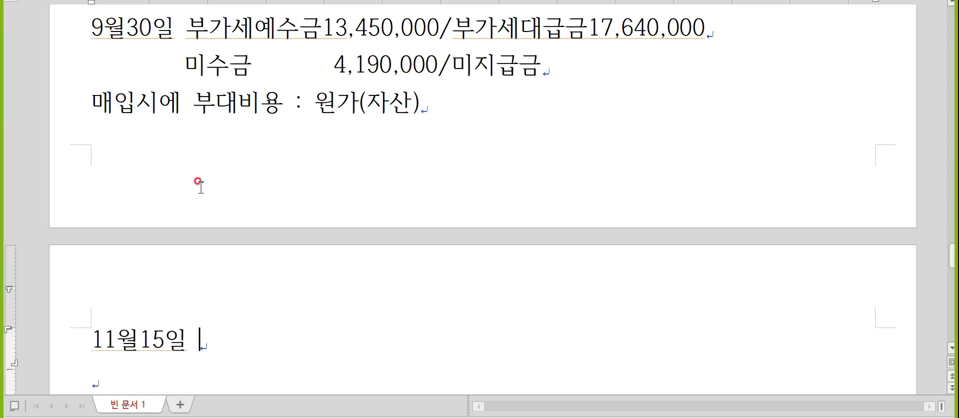
# - Complete the 11월15일 note so it reads 특허권2,200,000/보통예금2,200,000
pyautogui.scroll(-2, 198, 182)
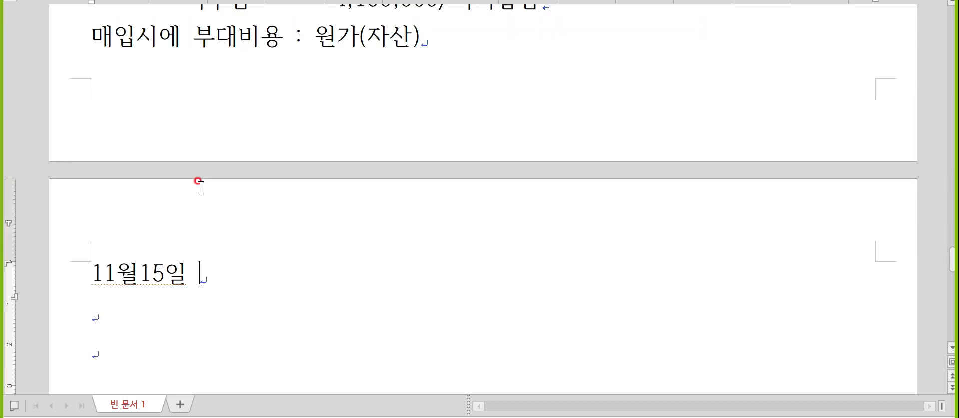
pyautogui.write('특허권')
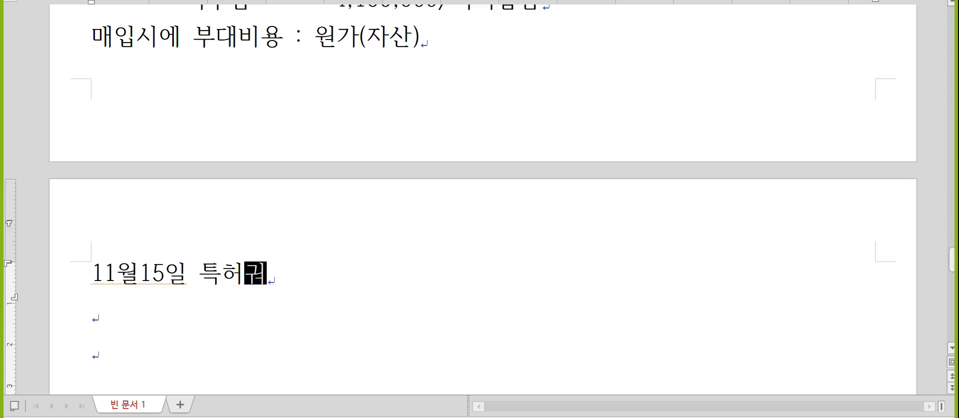
pyautogui.press('Hangul')
pyautogui.write('2,200')
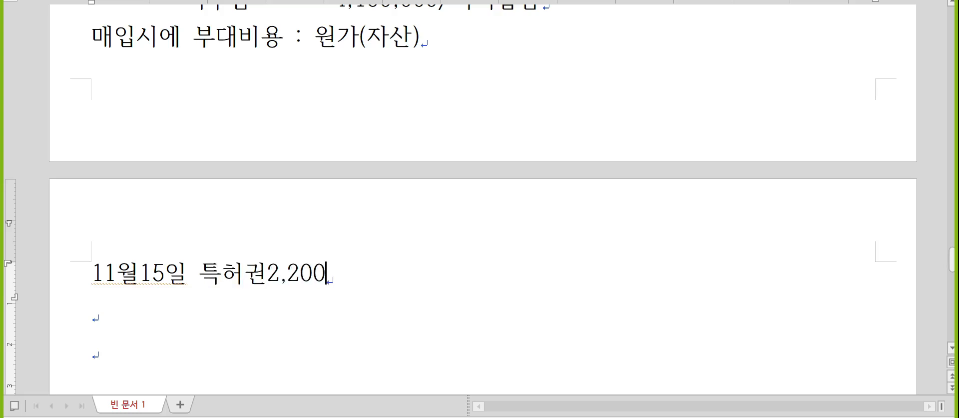
pyautogui.write(',000/')
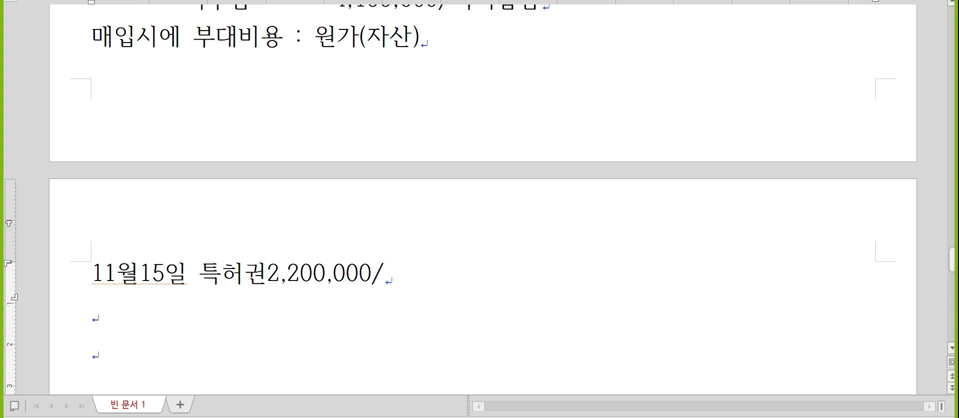
pyautogui.write('보통예금')
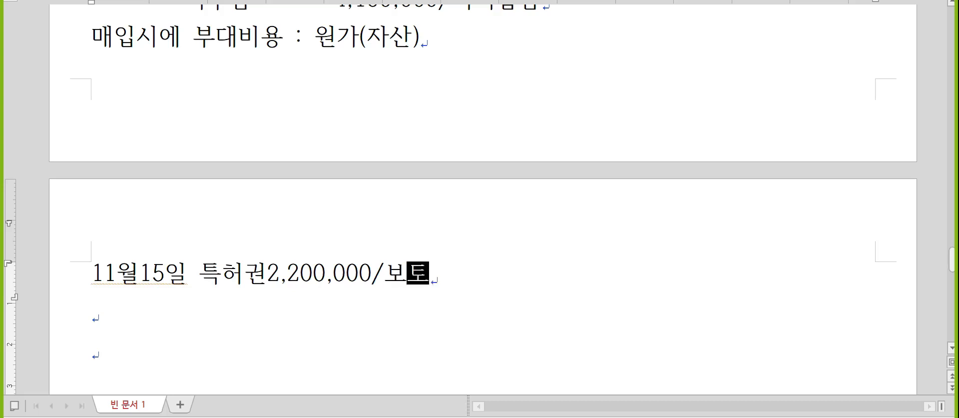
pyautogui.write('2,200,000')
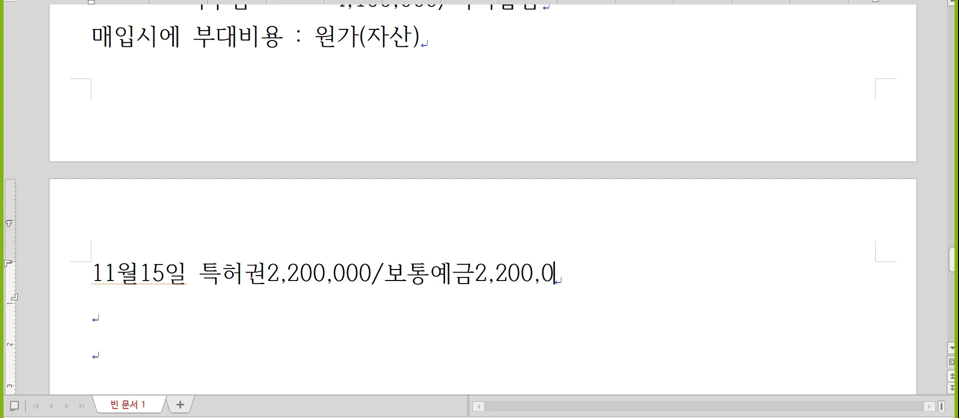
pyautogui.press('Return')
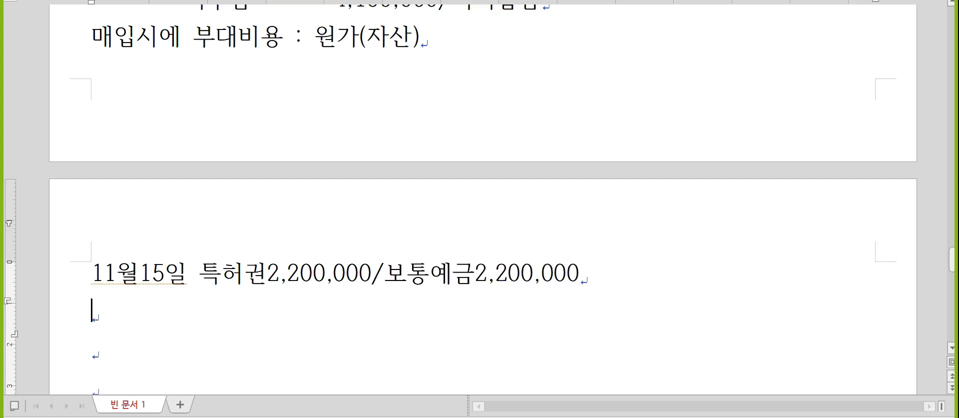
pyautogui.scroll(-3, 200, 180)
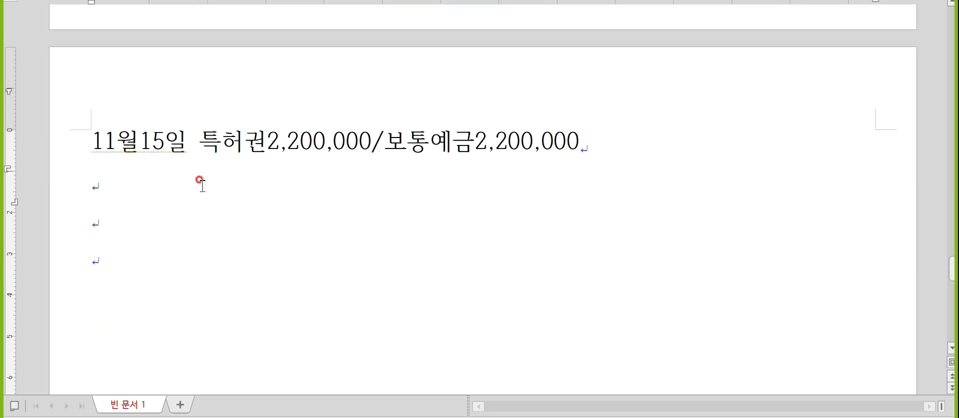
pyautogui.scroll(-2, 200, 179)
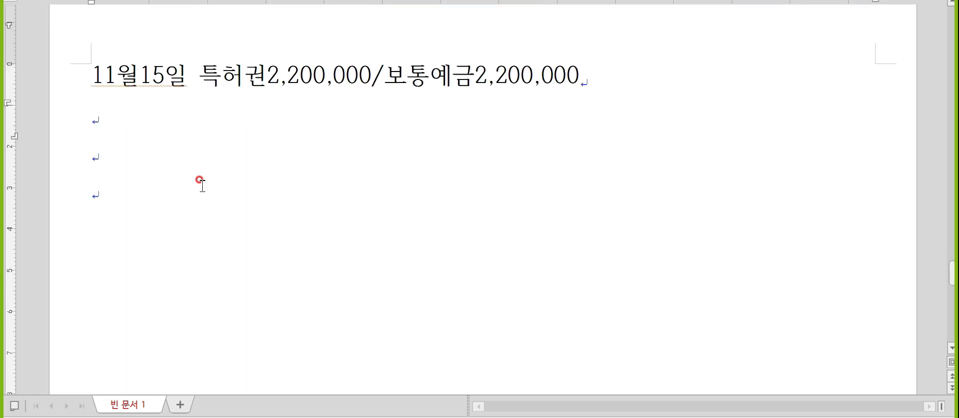
pyautogui.hotkey('alt', 'Tab')
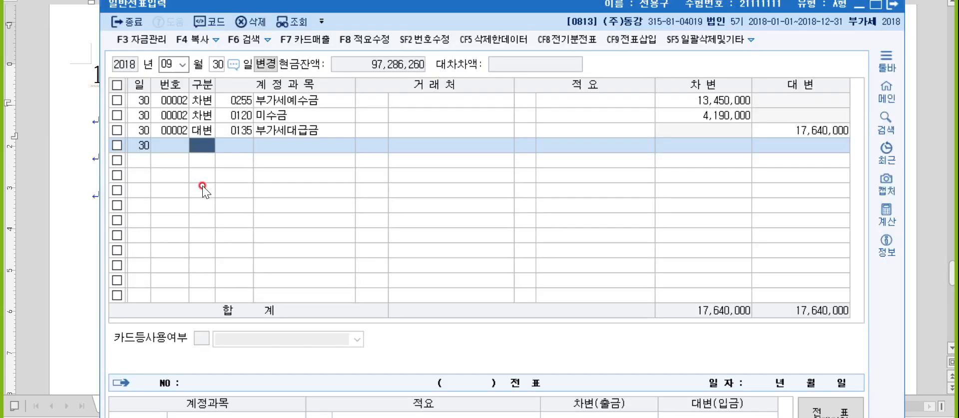
# - Date the voucher November 15 and debit 0219 특허권 for 2,200,000
pyautogui.write('11')
pyautogui.press('Return')
pyautogui.write('15')
pyautogui.press('Return')
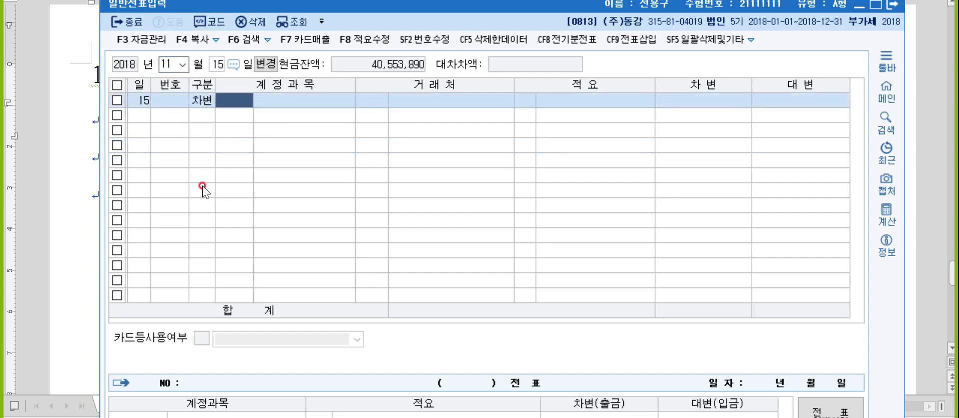
pyautogui.write('특허')
pyautogui.press('Return')
pyautogui.press('Return')
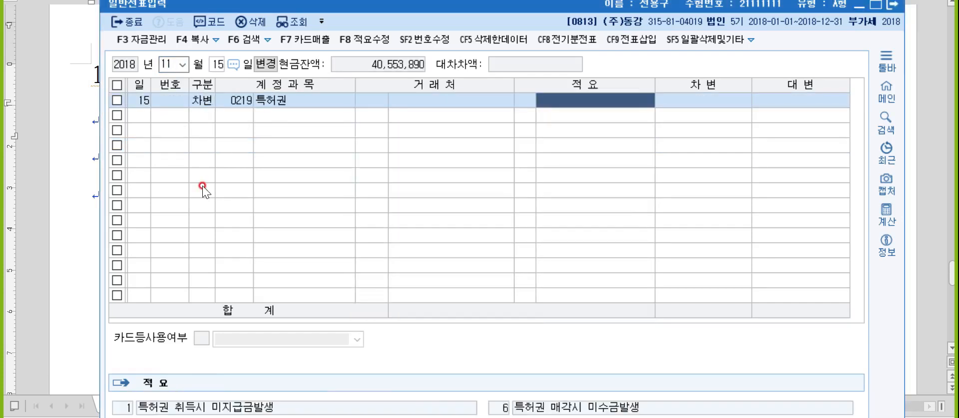
pyautogui.press('Return')
pyautogui.write('2200000')
# - Add the credit line to 0103 보통예금 for 2,200,000
pyautogui.press('Return')
pyautogui.write('4')
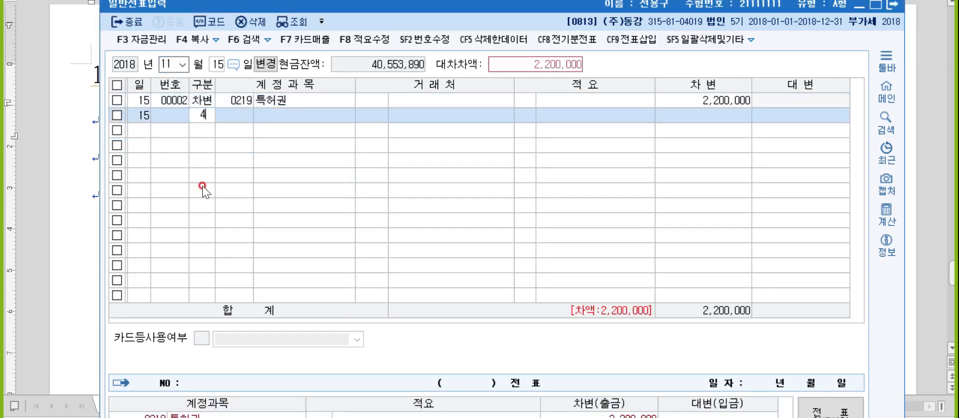
pyautogui.press('Return')
pyautogui.write('103')
pyautogui.press('Return')
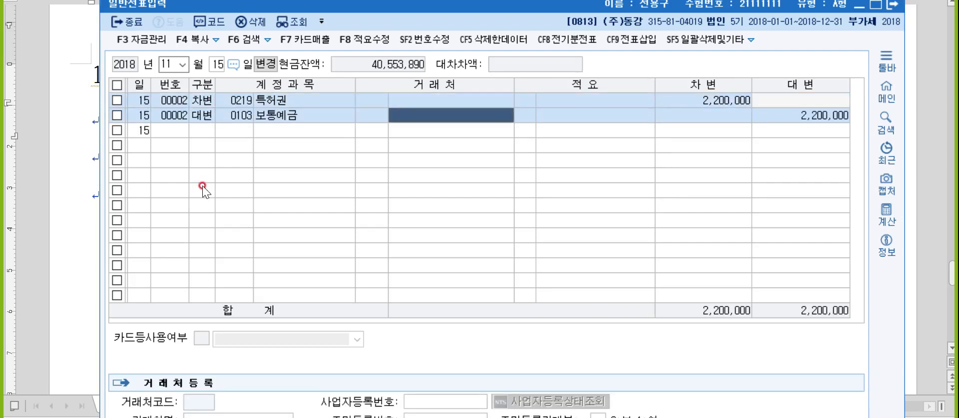
pyautogui.press('Return')
pyautogui.press('Return')
pyautogui.press('Return')
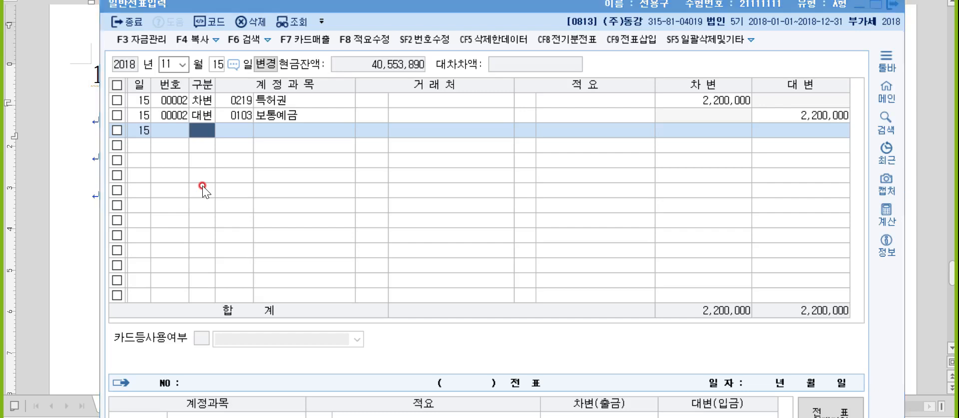
pyautogui.hotkey('alt', 'Tab')
# - Add a 11월24일 line with the note 조기회수, 빠르게 회수 : 매출할인, 매입할인 above it
pyautogui.click(160, 110)
pyautogui.scroll(-1, 161, 111)
pyautogui.scroll(1, 161, 111)
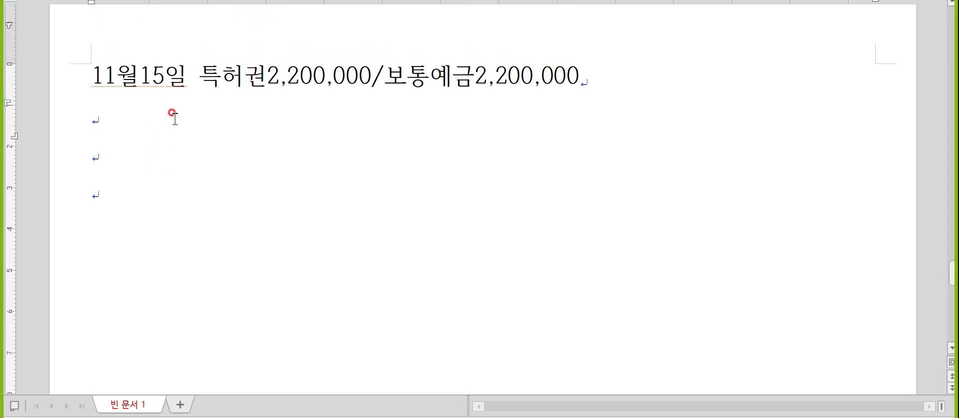
pyautogui.write('11월24일')
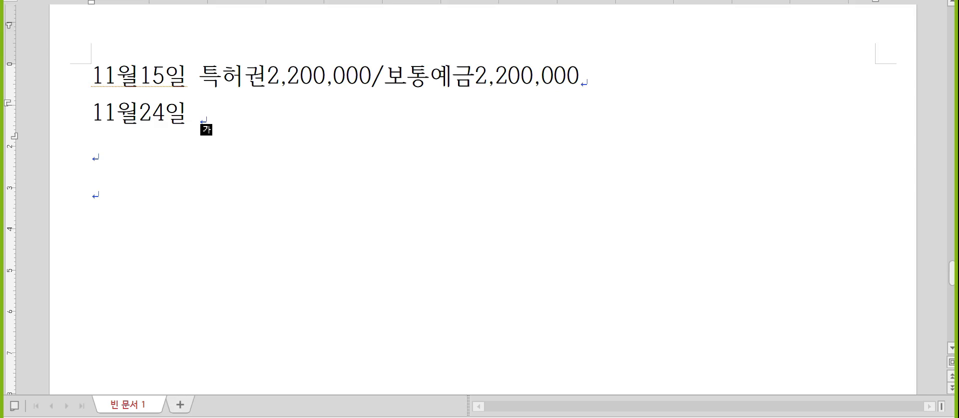
pyautogui.press('Home')
pyautogui.press('Return')
pyautogui.press('Up')
pyautogui.write('조기회')
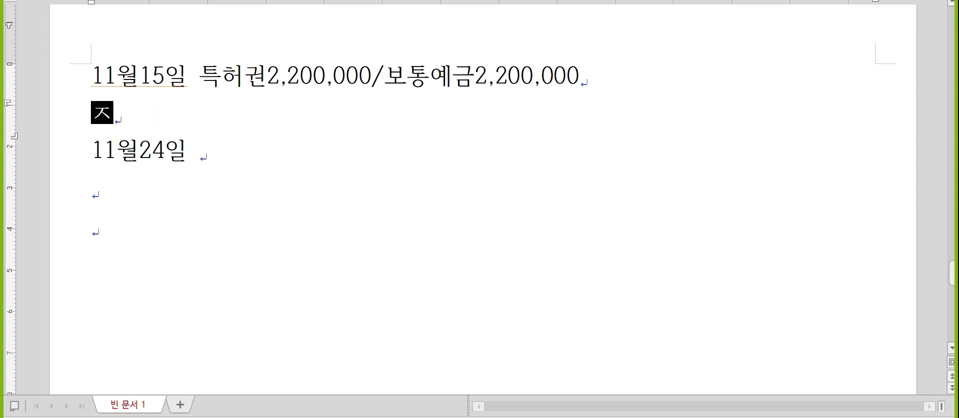
pyautogui.write('수, ')
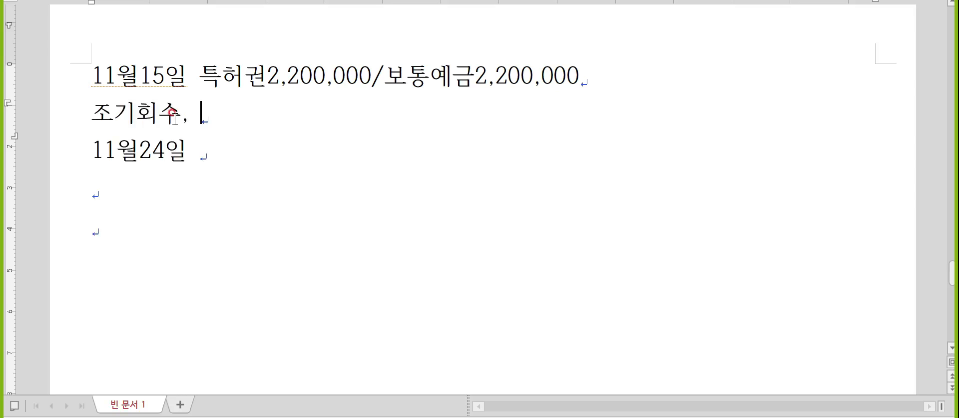
pyautogui.write('빠르게 횟수 : 매출')
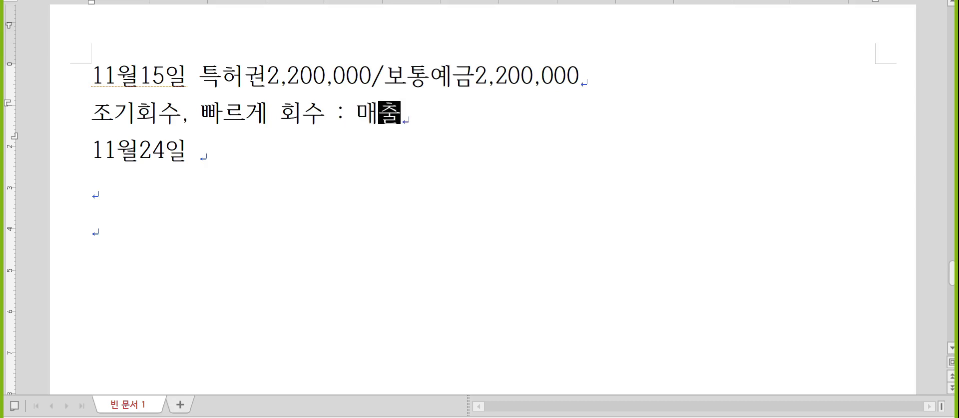
pyautogui.write('할인, 매입할인')
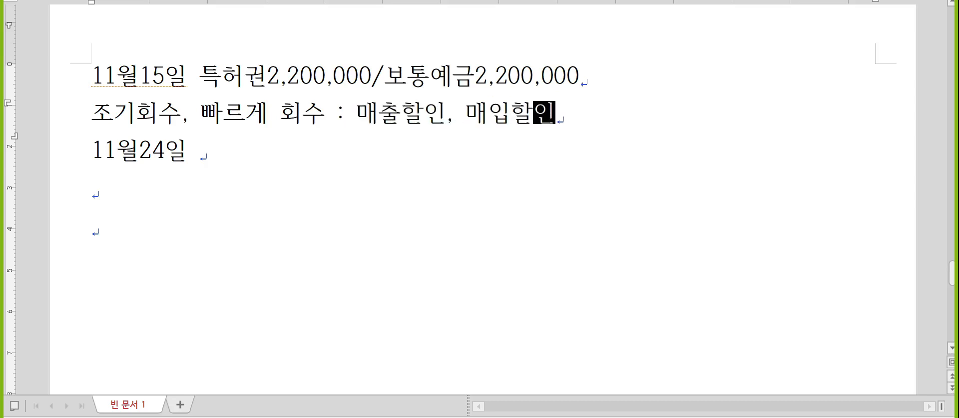
pyautogui.press('Down')
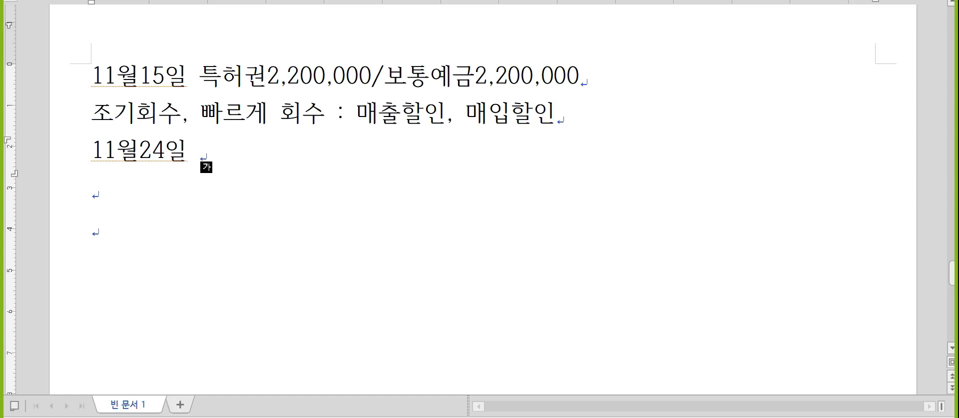
# - Write 매출할인300,000(제품매출)/외상매출금15,000,000(수미) with 보통예금14,700,000 on the next line
pyautogui.write('매출할인3')
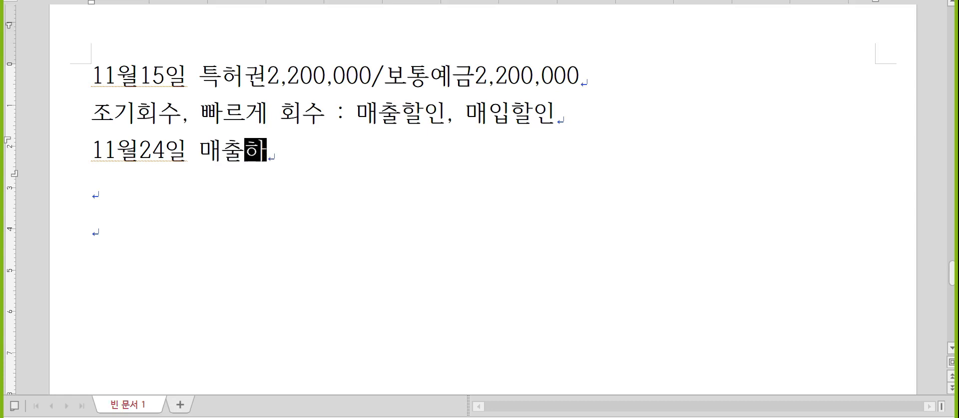
pyautogui.write('00,000')
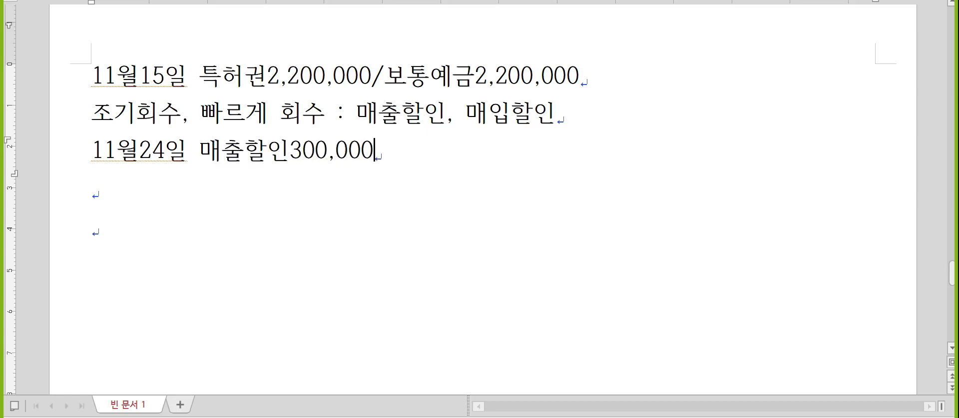
pyautogui.write('(제품')
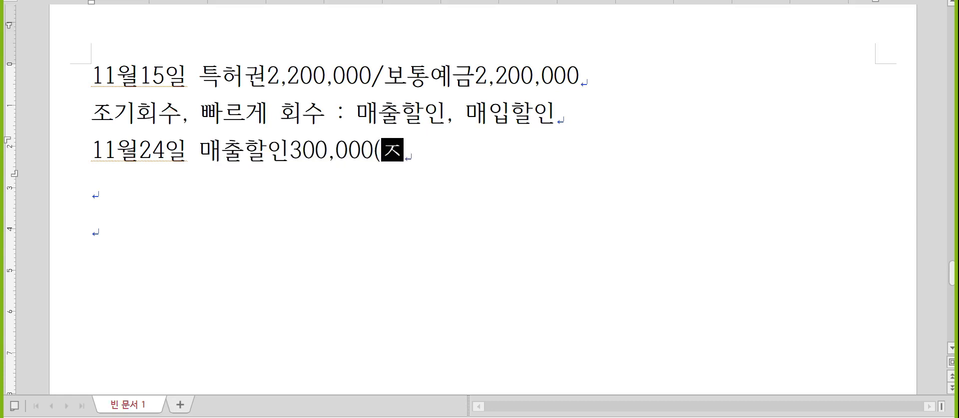
pyautogui.write('매출)')
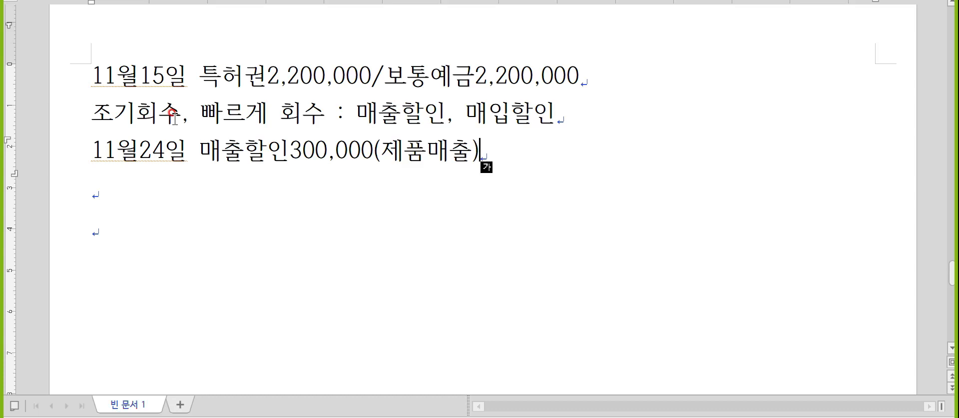
pyautogui.write('/')
pyautogui.write('외상매출금1')
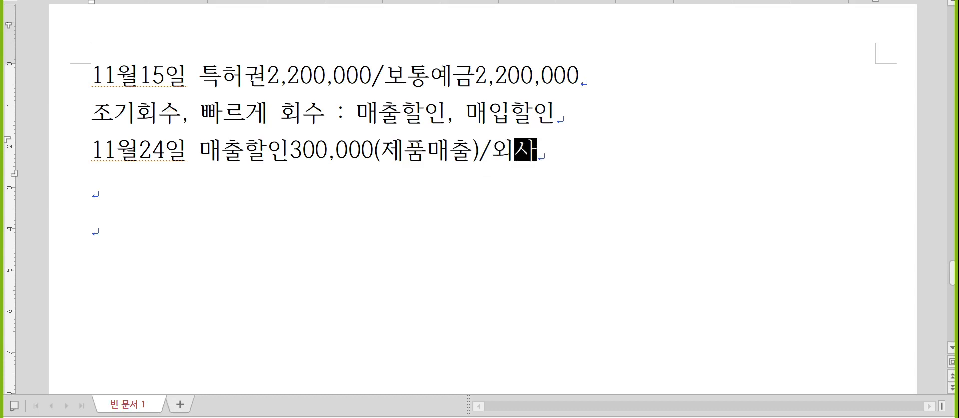
pyautogui.write('5,')
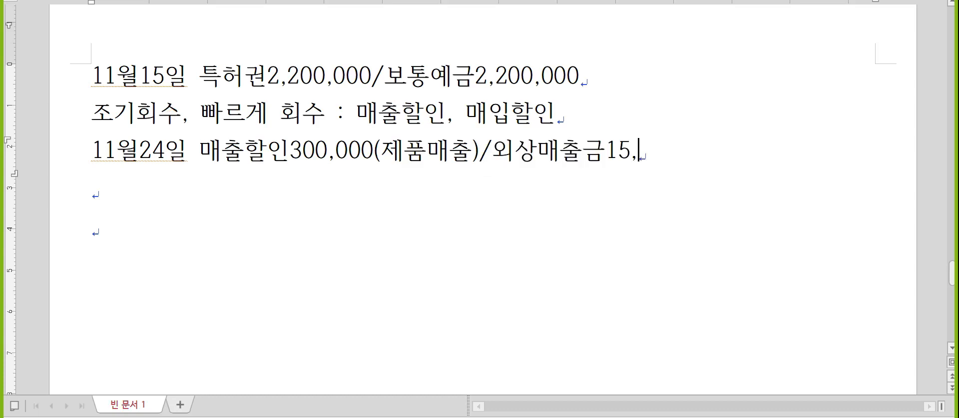
pyautogui.write('000,000(수미)')
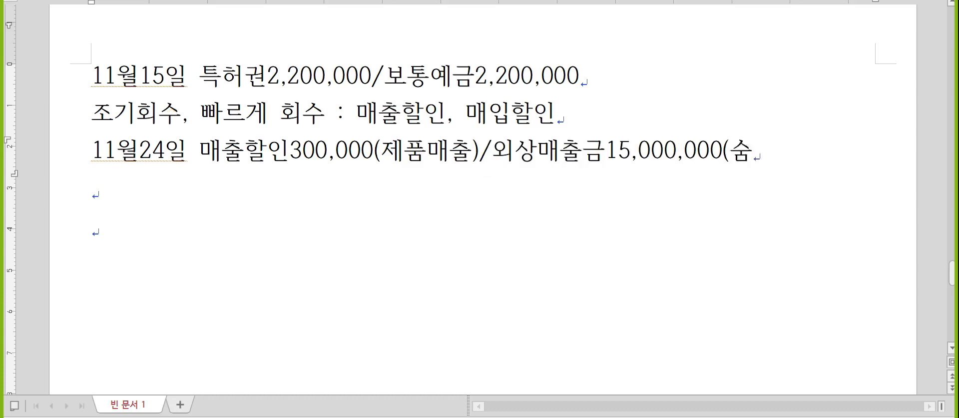
pyautogui.press('Return')
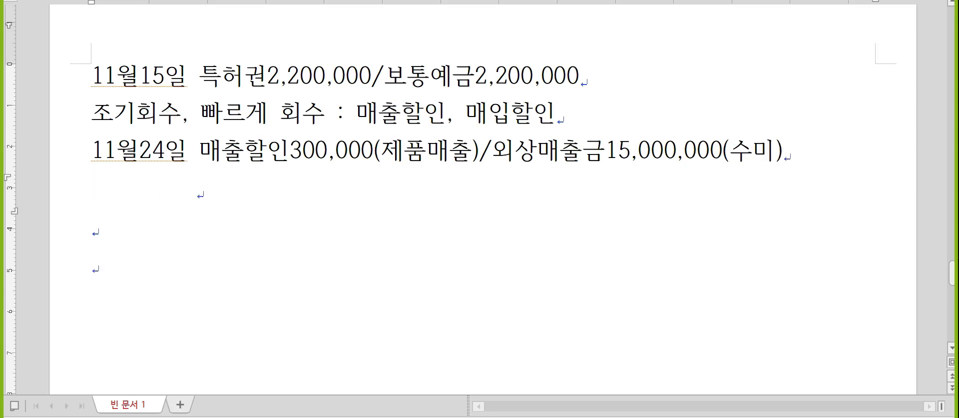
pyautogui.write('보통예금')
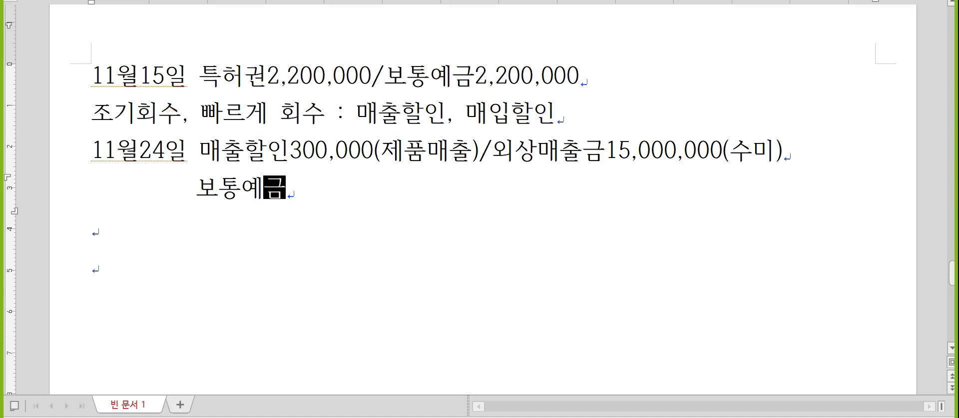
pyautogui.write('14,700,000')
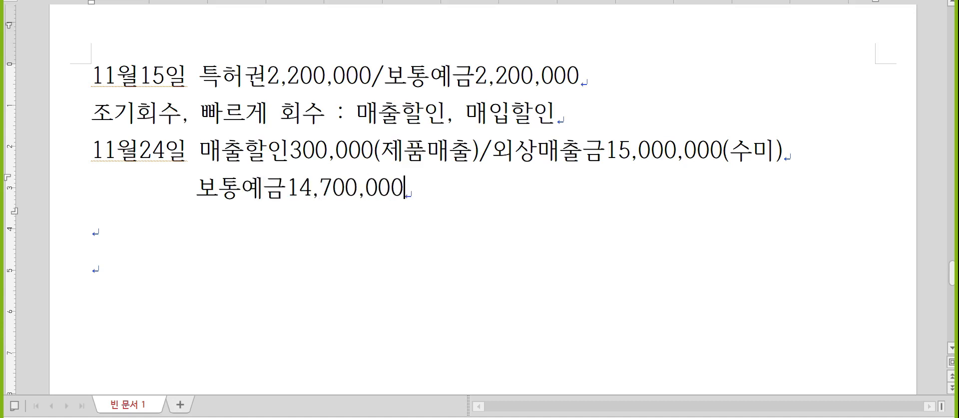
pyautogui.press('Return')
pyautogui.scroll(-3, 172, 125)
pyautogui.hotkey('alt', 'Tab')
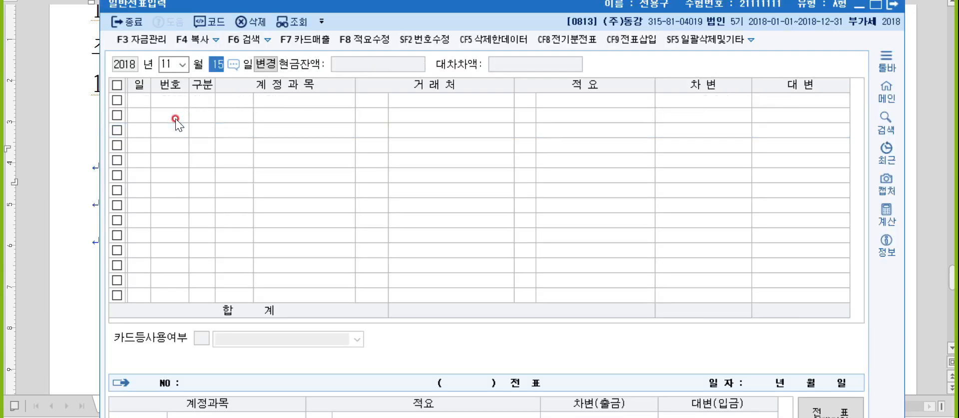
# - Date the voucher the 24th and debit 0103 보통예금 for 14,700,000
pyautogui.write('24')
pyautogui.press('Return')
pyautogui.write('3')
pyautogui.press('Return')
pyautogui.write('103')
pyautogui.press('Return')
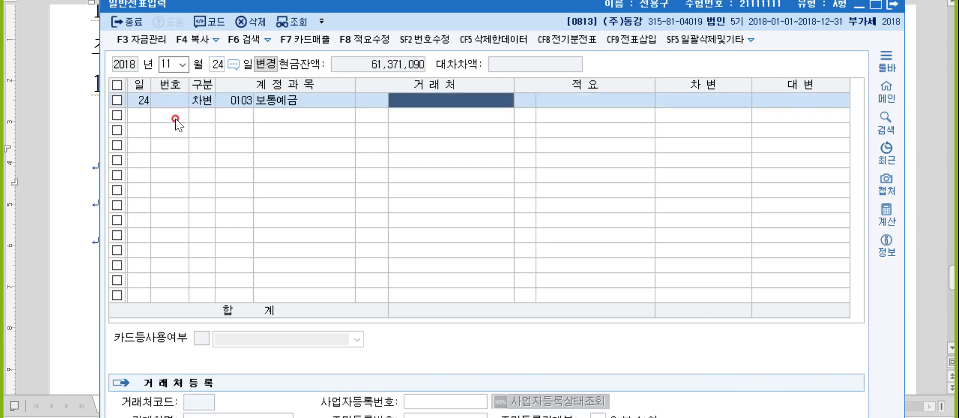
pyautogui.press('Return')
pyautogui.press('Return')
pyautogui.write('14700000')
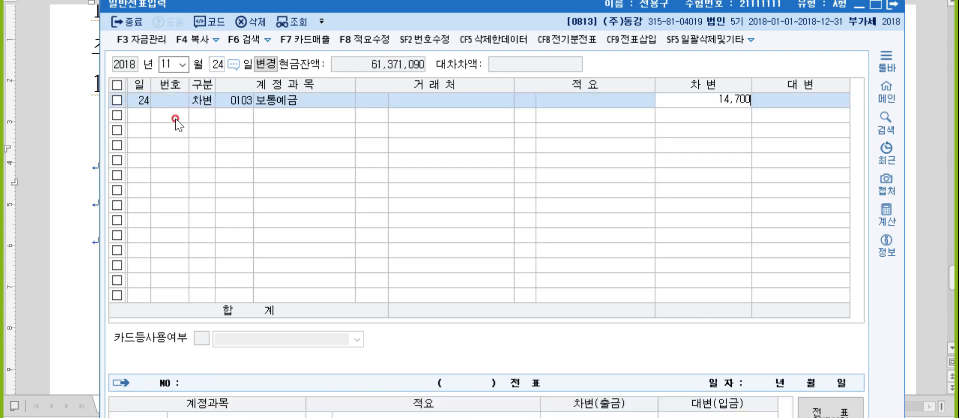
pyautogui.press('Return')
# - Start a second debit row and search accounts for 매출할인
pyautogui.write('3')
pyautogui.press('Return')
pyautogui.write('매출할')
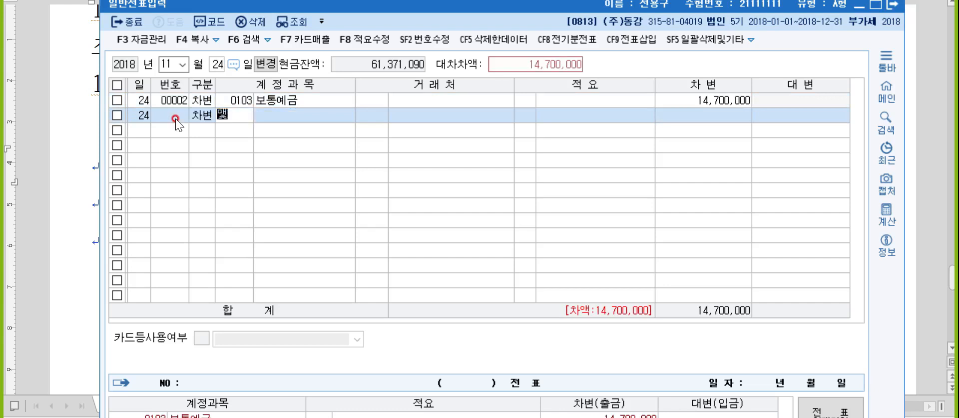
pyautogui.press('Return')
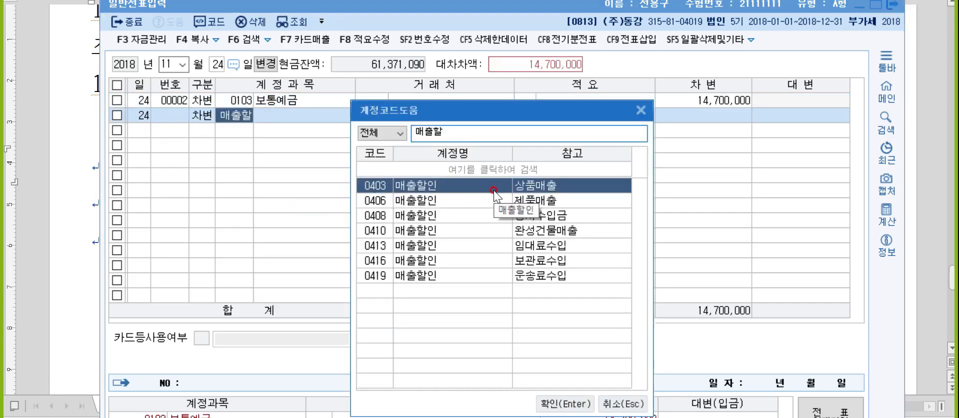
# - Confirm the note's (제품매출) label, then pick 0406 매출할인 in the account list
pyautogui.click(927, 155)
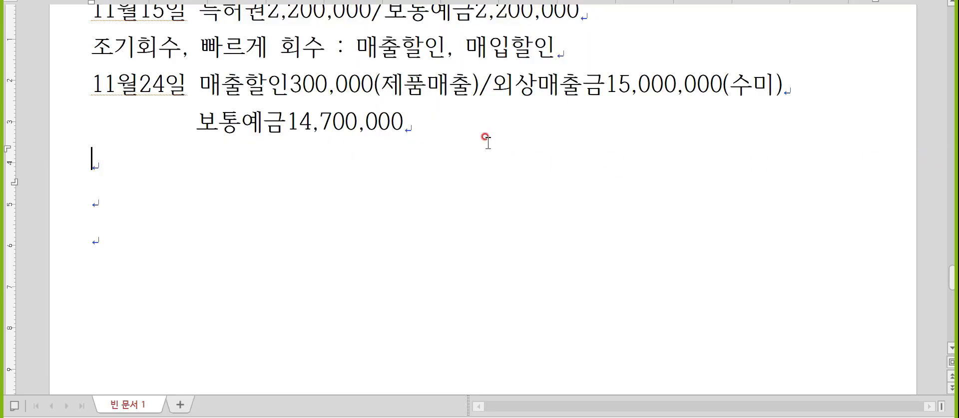
pyautogui.moveTo(476, 90); pyautogui.dragTo(375, 93)
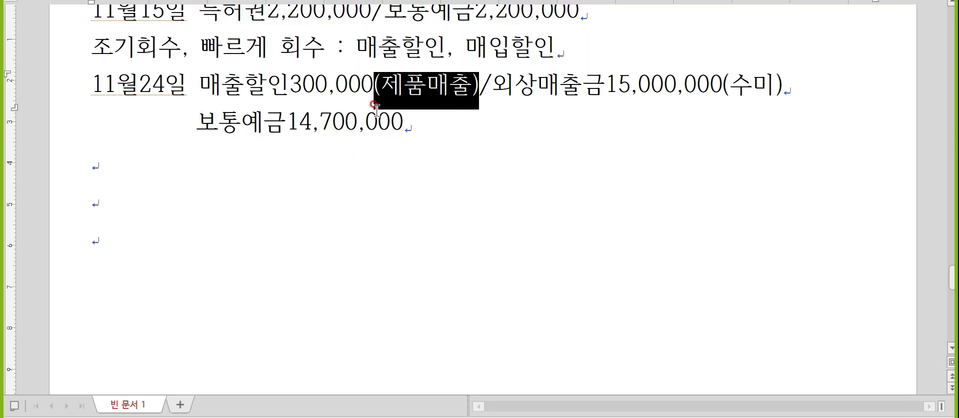
pyautogui.click(444, 133)
pyautogui.hotkey('alt', 'Tab')
pyautogui.click(472, 196)
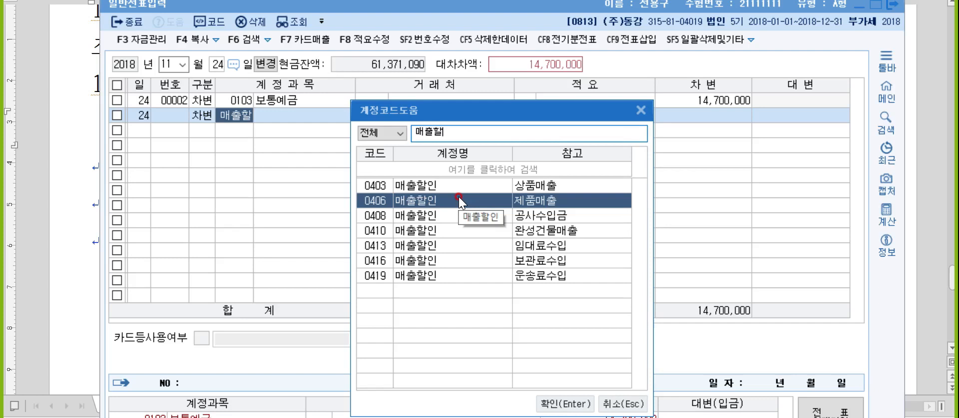
# - Debit 0406 매출할인 for 300,000 on the second row
pyautogui.doubleClick(458, 199)
pyautogui.press('Return')
pyautogui.press('Return')
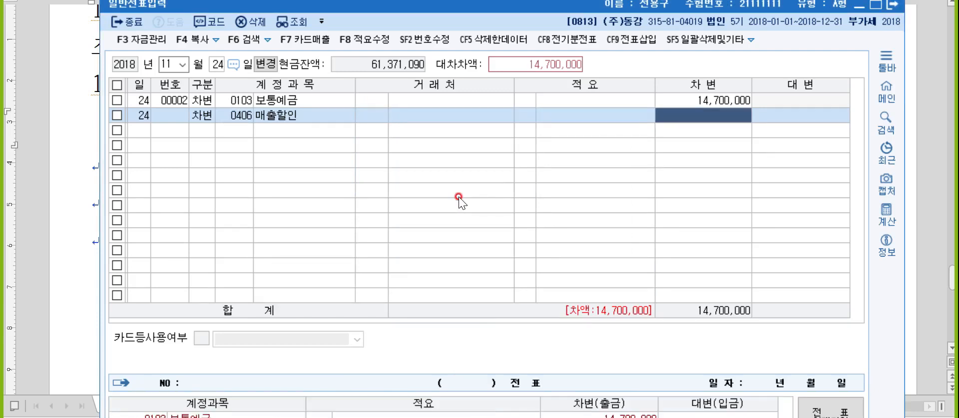
pyautogui.write('3000000')
pyautogui.press('Return')
# - Credit 0108 외상매출금 15,000,000 with customer 수미마트
pyautogui.write('4')
pyautogui.press('Return')
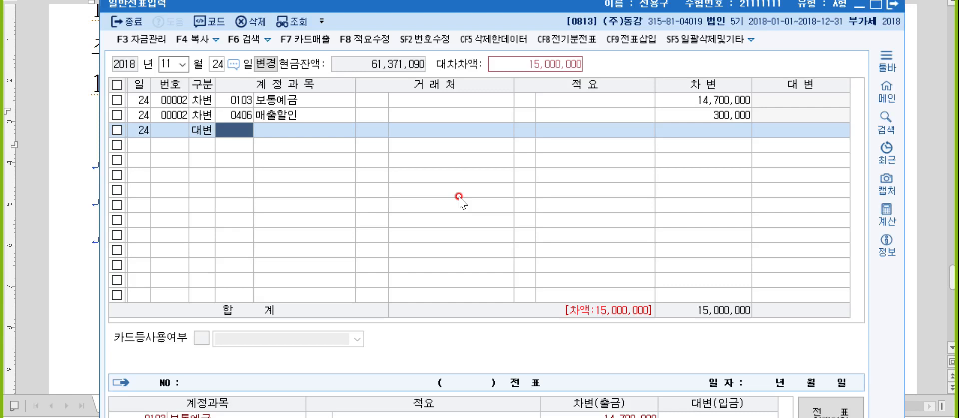
pyautogui.write('외상')
pyautogui.press('Return')
pyautogui.press('Return')
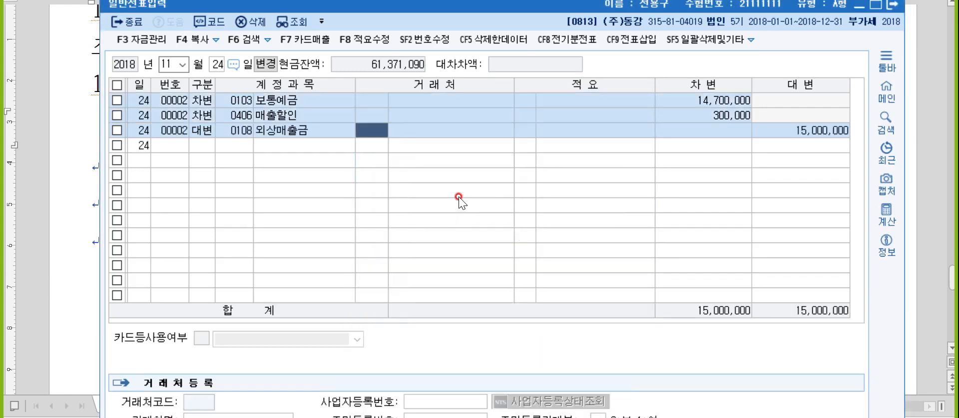
pyautogui.write('수미')
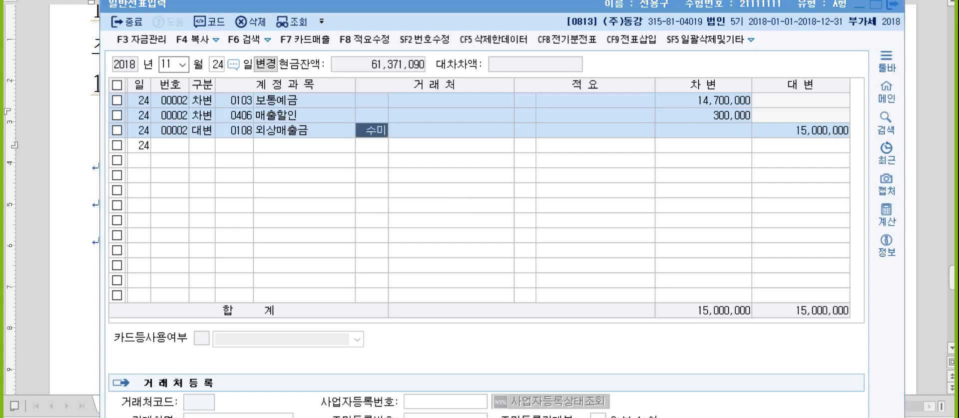
pyautogui.press('Return')
pyautogui.press('Return')
pyautogui.press('Return')
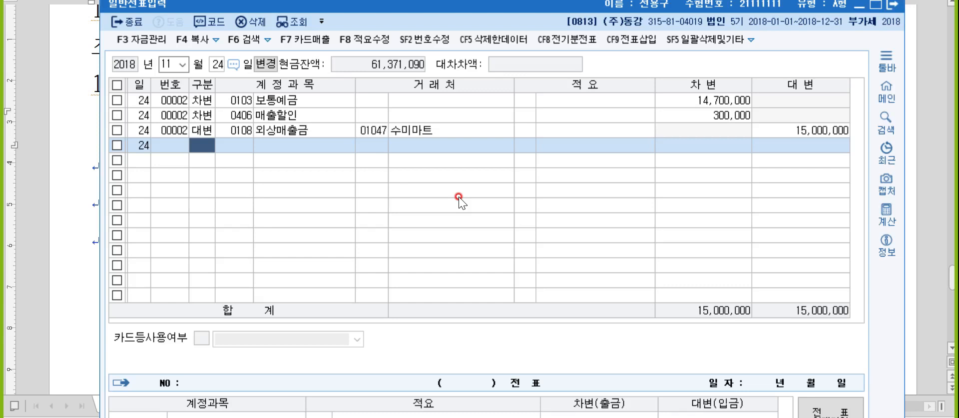
pyautogui.hotkey('alt', 'Tab')
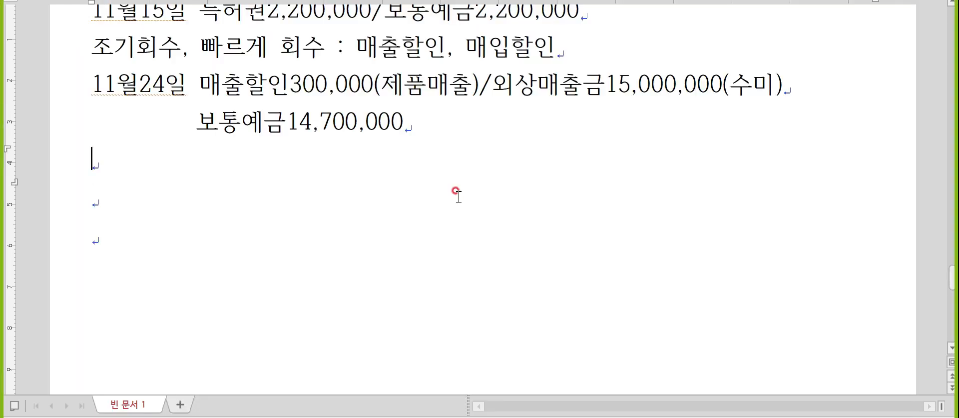
# - Add a 12월24일 line, preceded by notes 퇴직연금 확정급여형 : 퇴직연금운용자산 and 확정기여형 : 퇴직급여
pyautogui.write('12월24일')
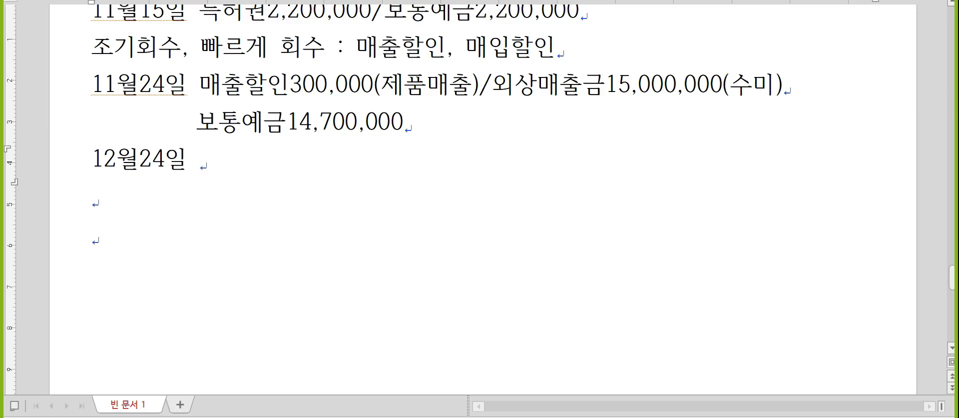
pyautogui.press('Home')
pyautogui.press('Return')
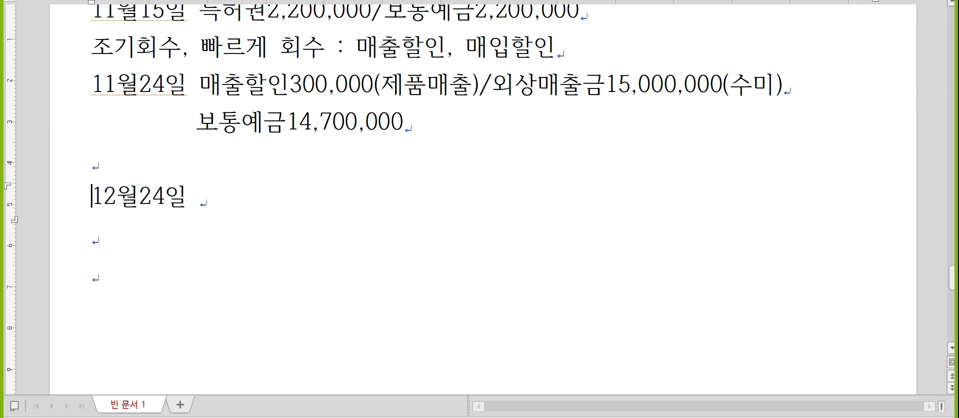
pyautogui.press('Up')
pyautogui.write('퇴')
pyautogui.write('연금 - 확정급')
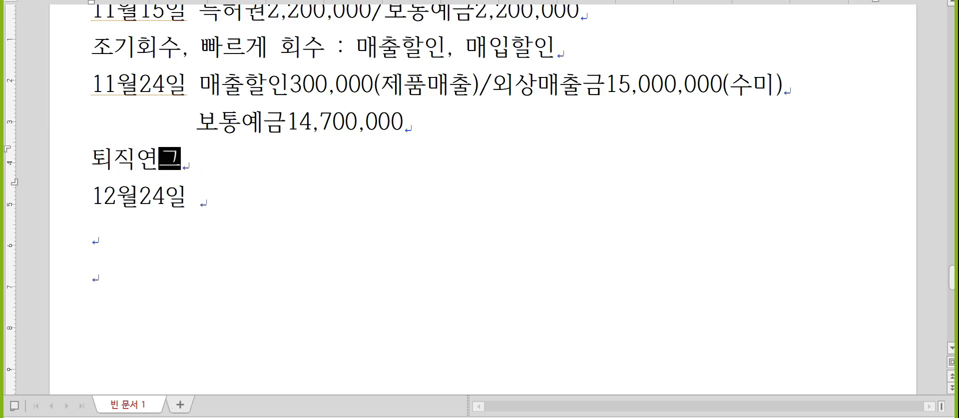
pyautogui.write('여형')
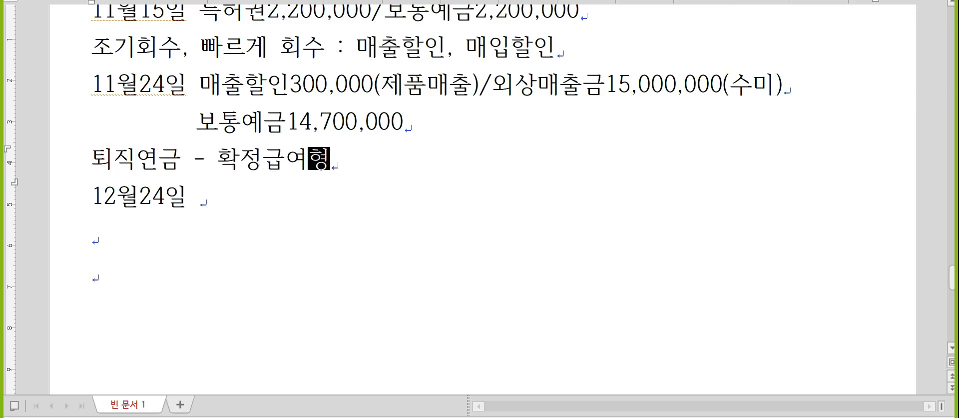
pyautogui.press('Return')
pyautogui.write('확정기여형')
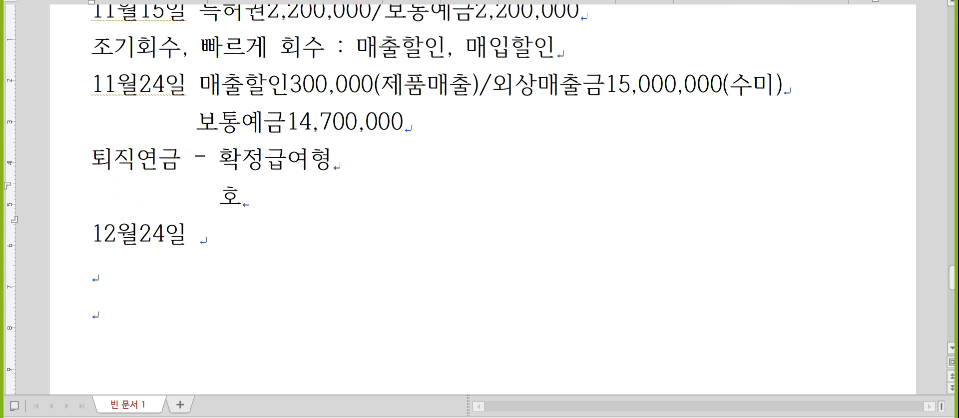
pyautogui.press('Up')
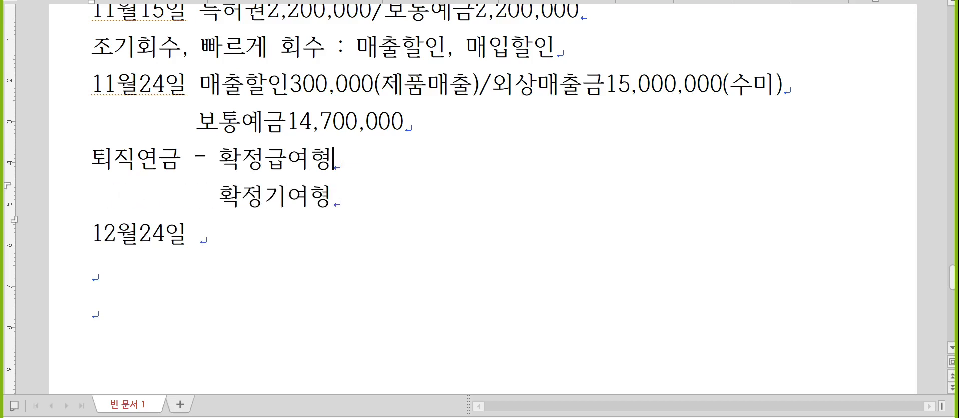
pyautogui.write(': 퇴직여')
pyautogui.write('연금운용자산')
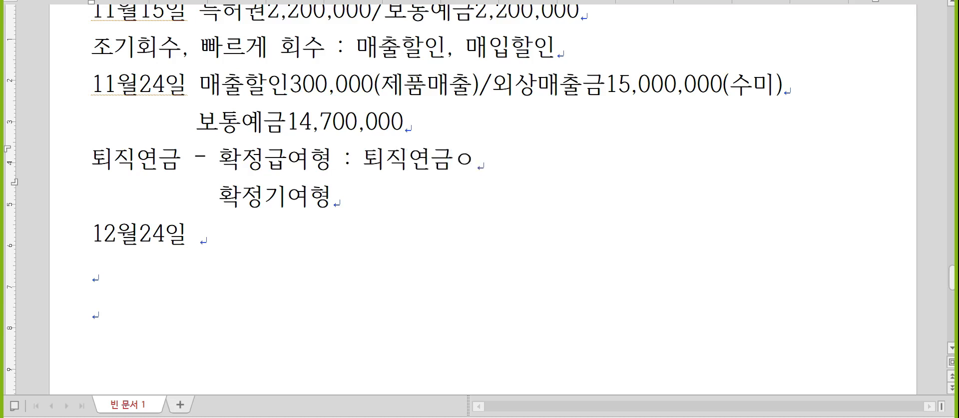
pyautogui.press('Down')
pyautogui.write(': 토직급여')
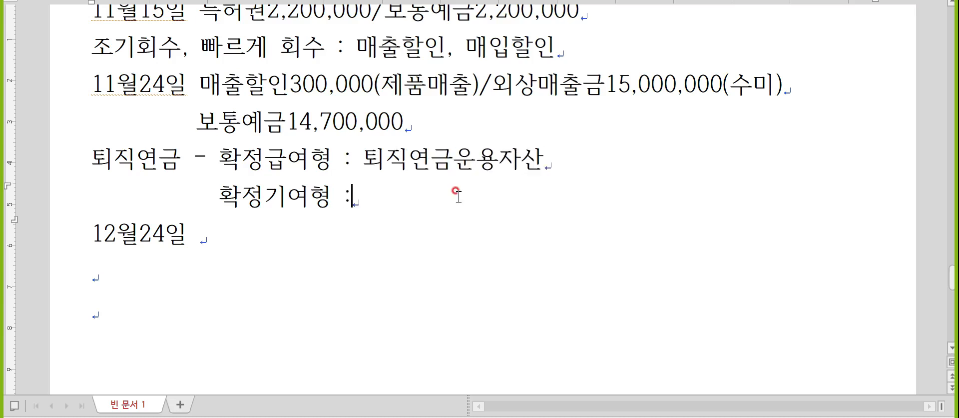
pyautogui.press('Left')
pyautogui.press('Left')
pyautogui.press('Left')
pyautogui.press('Left')
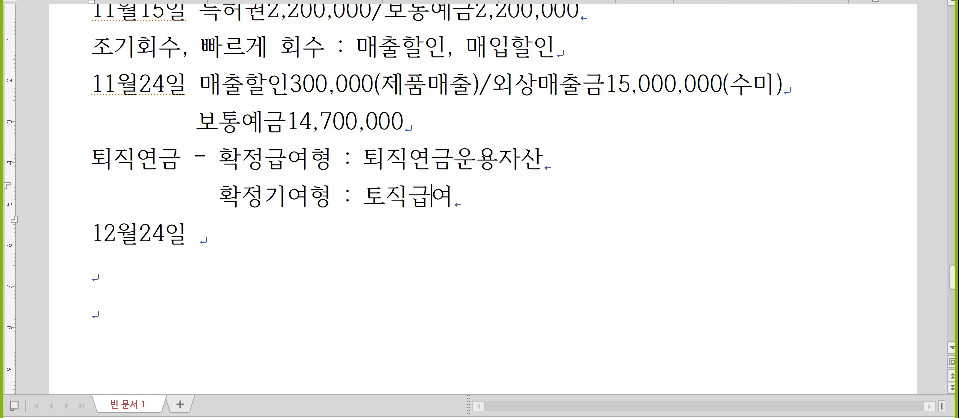
pyautogui.press('Delete')
pyautogui.write('퇴')
pyautogui.press('Down')
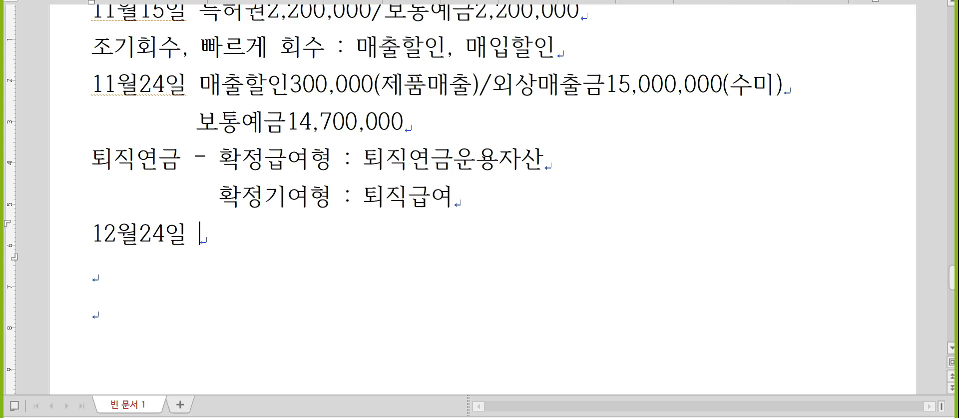
# - Write 12월24일 (8)퇴직급여6,000,000/보통예금14,000,000 with (5)퇴직급여8,000,000 below
pyautogui.scroll(-2, 492, 174)
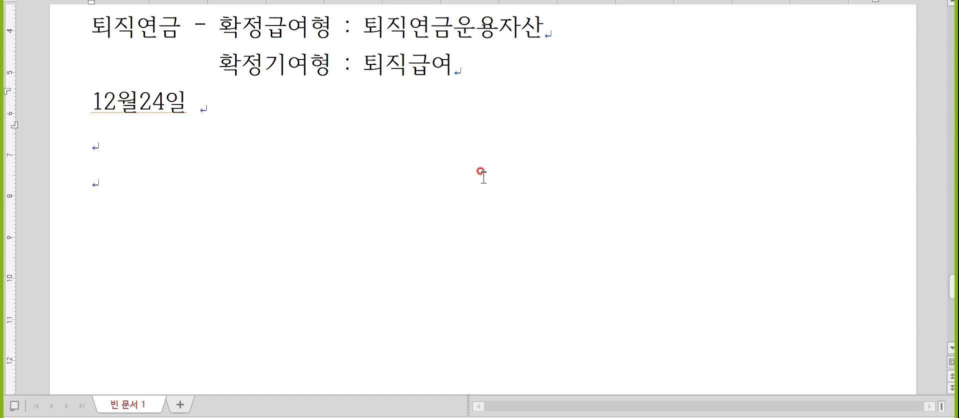
pyautogui.press('Hangul')
pyautogui.write('/')
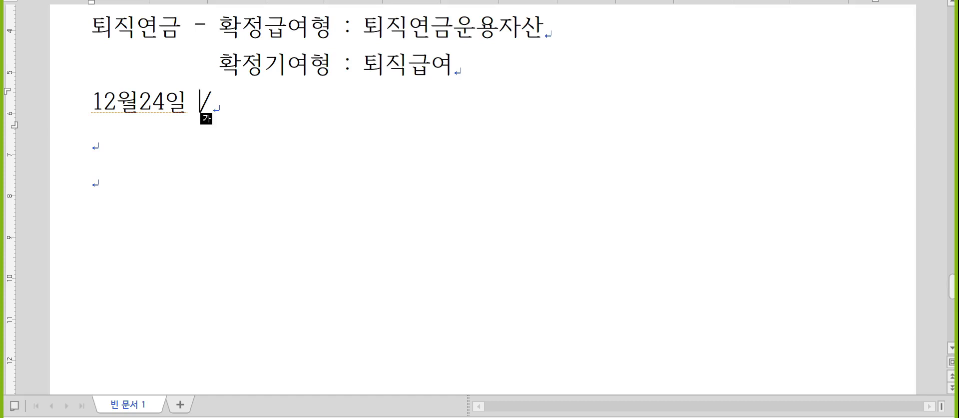
pyautogui.write('(8)퇴직')
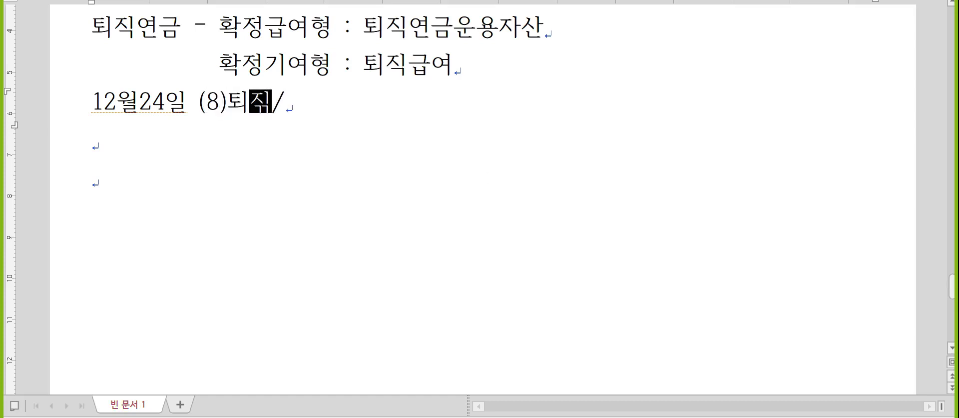
pyautogui.write('급여')
pyautogui.press('Down')
pyautogui.press('Up')
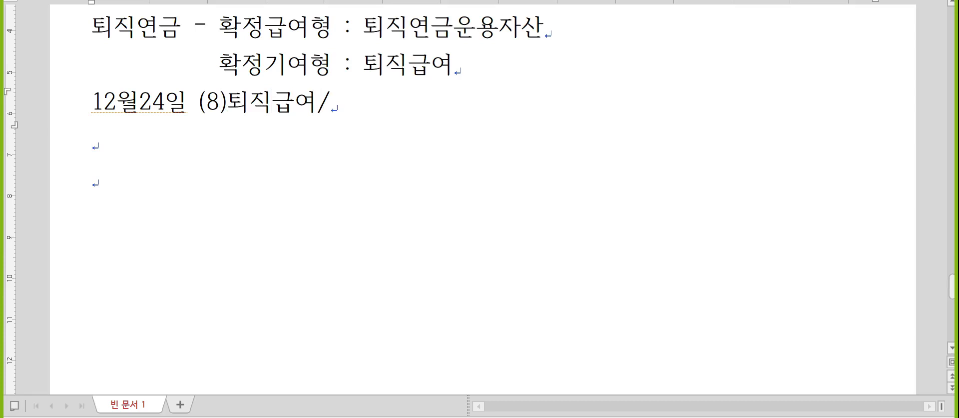
pyautogui.write('6,000,000')
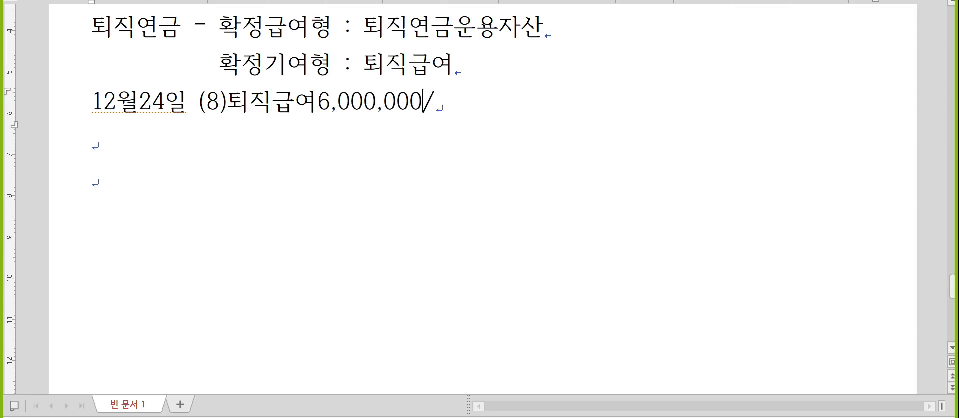
pyautogui.press('Down')
pyautogui.write('(5')
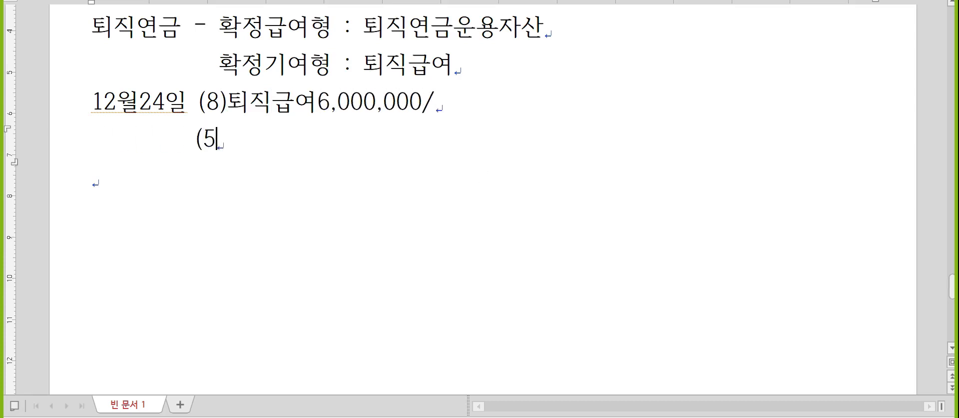
pyautogui.write(')퇴직급여')
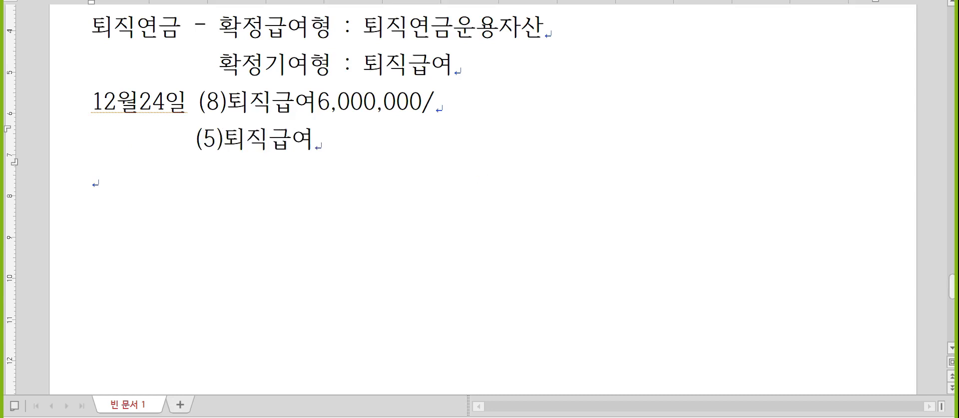
pyautogui.write('8,000,000')
pyautogui.press('Up')
pyautogui.press('End')
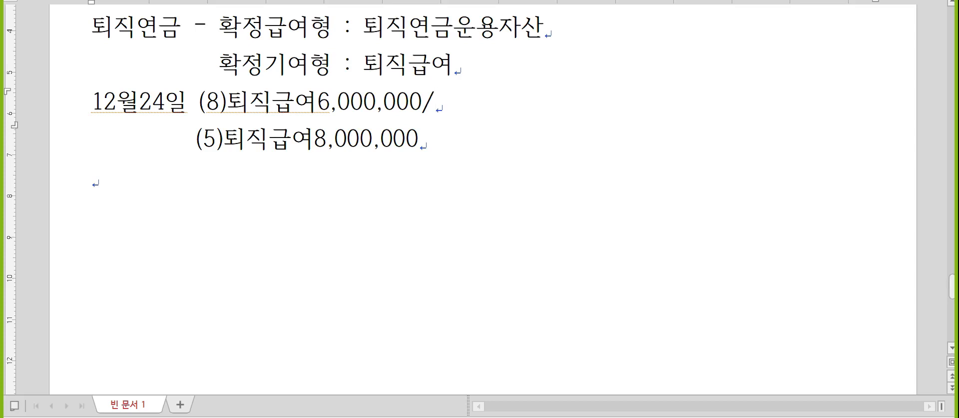
pyautogui.write('보통예금')
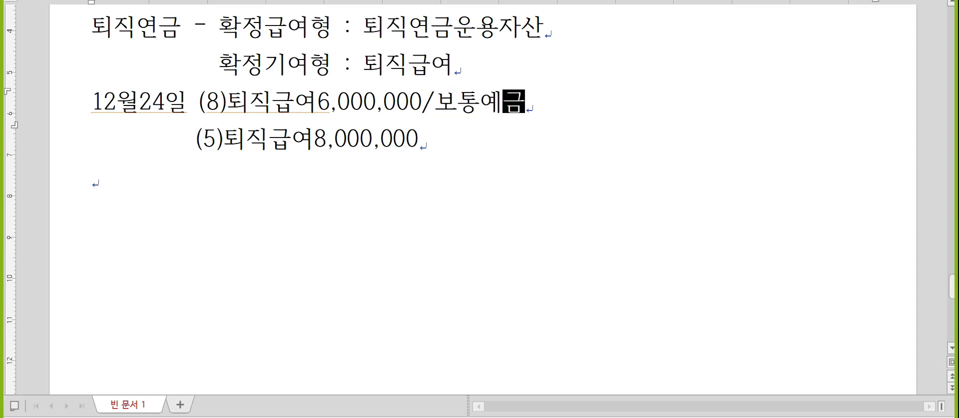
pyautogui.write('14,000,000')
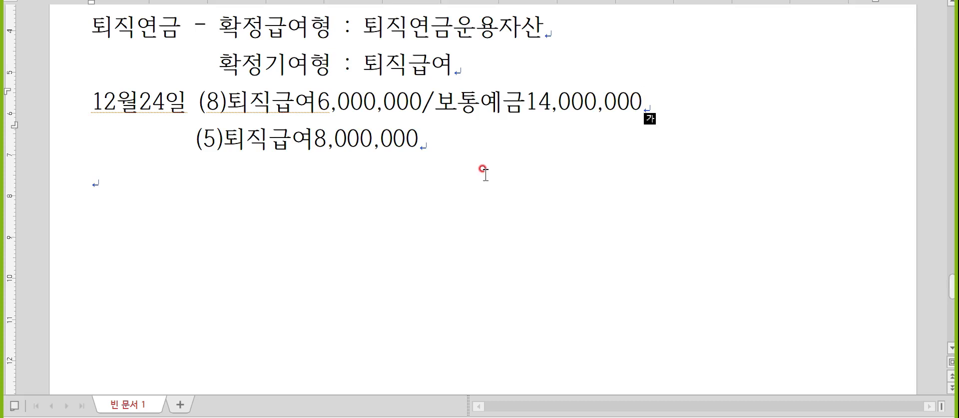
pyautogui.hotkey('alt', 'Tab')
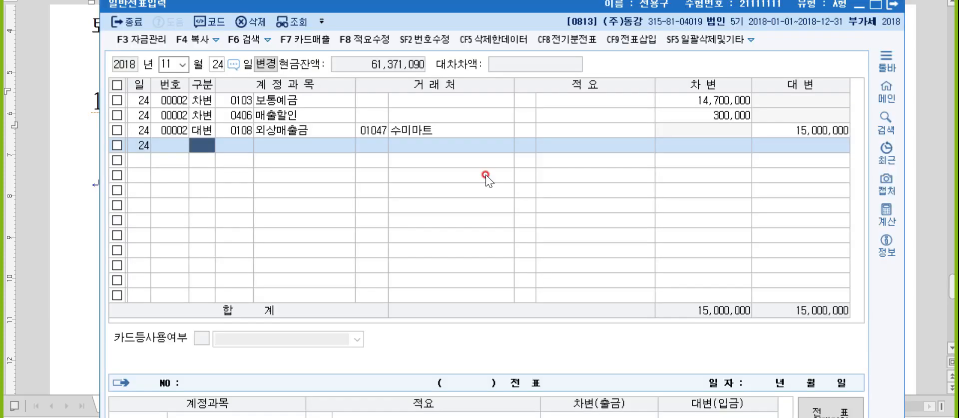
# - Date the voucher December 24 and debit 0806 퇴직급여 for 6,000,000
pyautogui.hotkey('shift', 'Tab')
pyautogui.write('12')
pyautogui.press('Return')
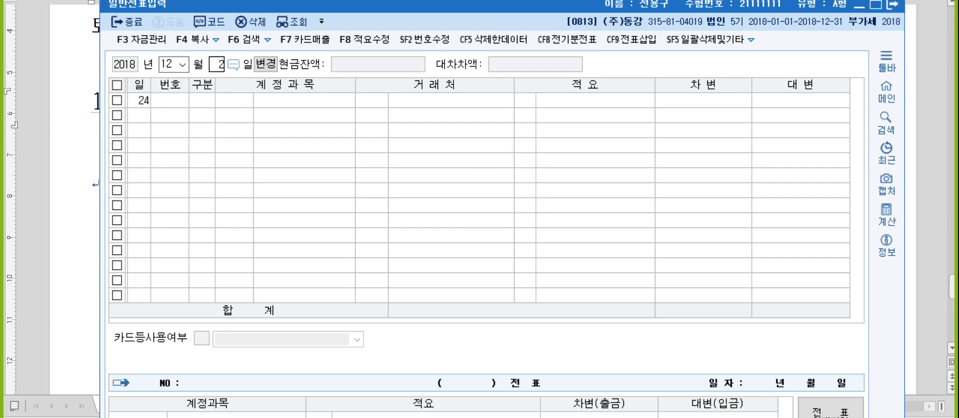
pyautogui.write('퇴직급')
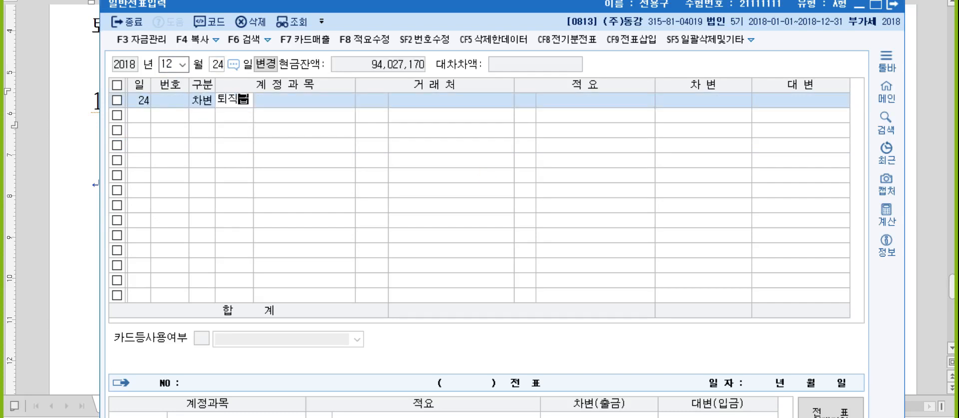
pyautogui.press('Return')
pyautogui.press('Down')
pyautogui.press('Down')
pyautogui.press('Down')
pyautogui.press('Down')
pyautogui.press('Down')
pyautogui.press('Return')
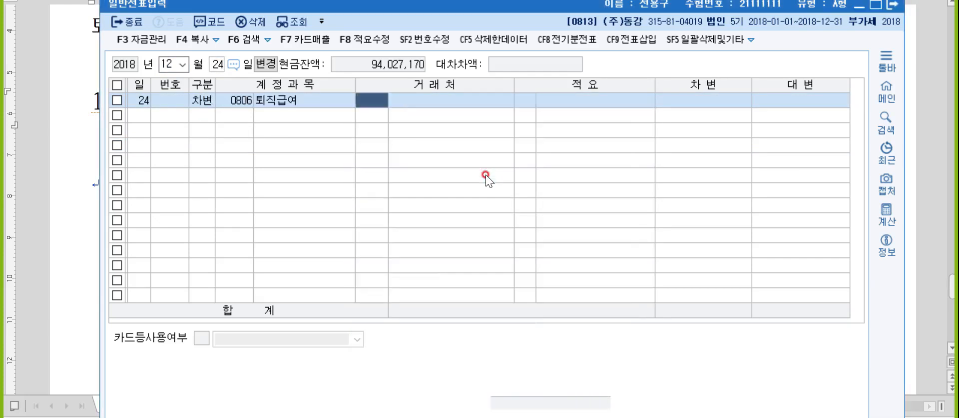
pyautogui.press('Return')
pyautogui.press('Return')
pyautogui.press('Return')
pyautogui.write('6000000')
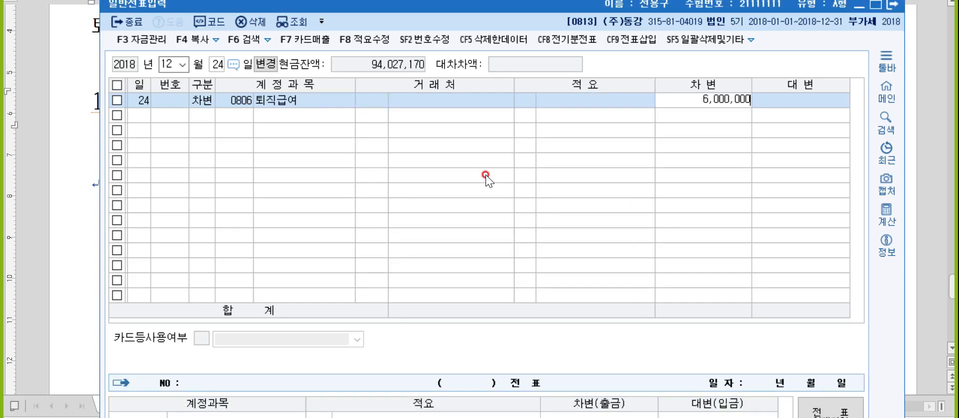
pyautogui.press('Return')
# - Debit 0508 퇴직급여 8,000,000 and credit 0103 보통예금 for 14,000,000
pyautogui.write('퇴직ㄱ')
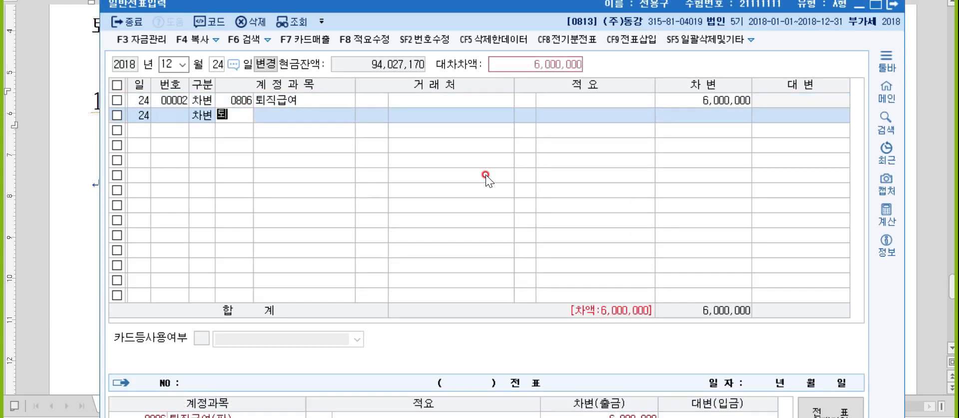
pyautogui.press('Return')
pyautogui.press('Down')
pyautogui.press('Down')
pyautogui.press('Down')
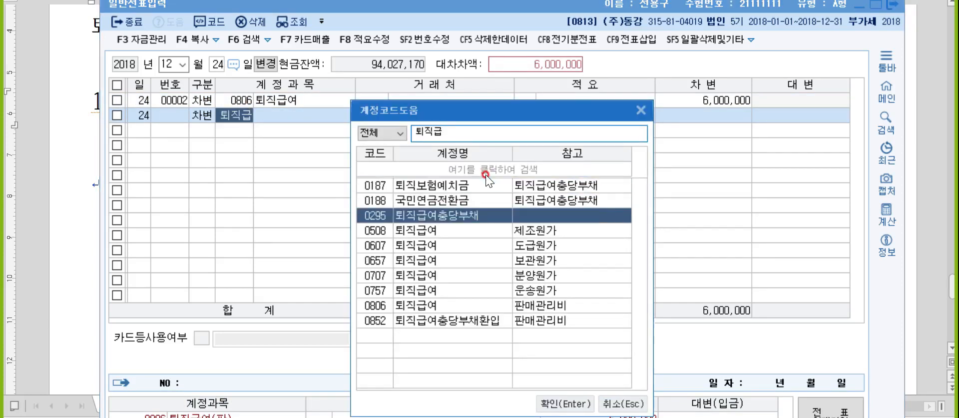
pyautogui.press('Return')
pyautogui.press('Return')
pyautogui.press('Return')
pyautogui.press('Return')
pyautogui.press('Return')
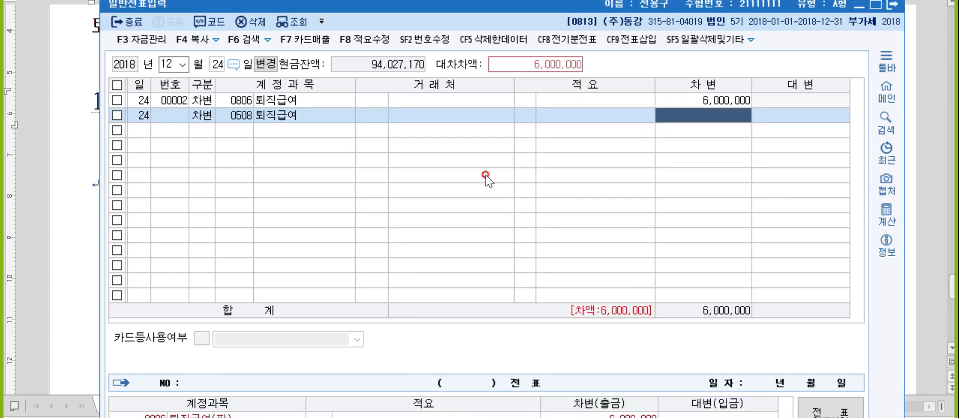
pyautogui.write('8000000')
pyautogui.press('Return')
pyautogui.write('4')
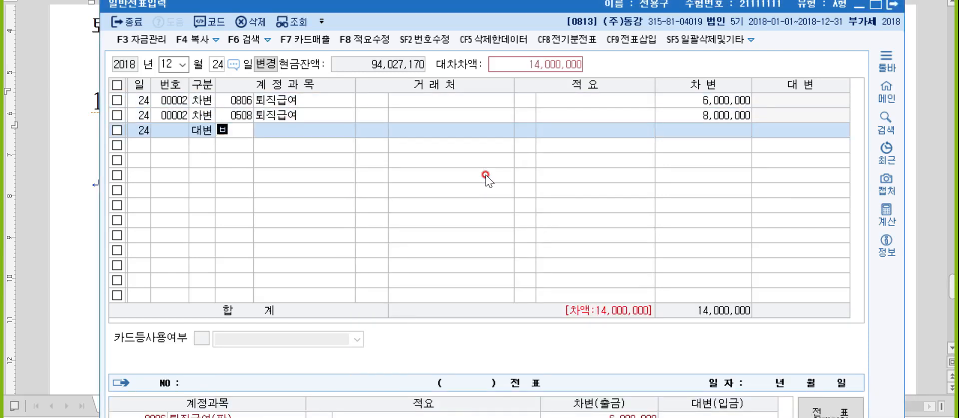
pyautogui.write('보통')
pyautogui.press('Return')
pyautogui.press('Return')
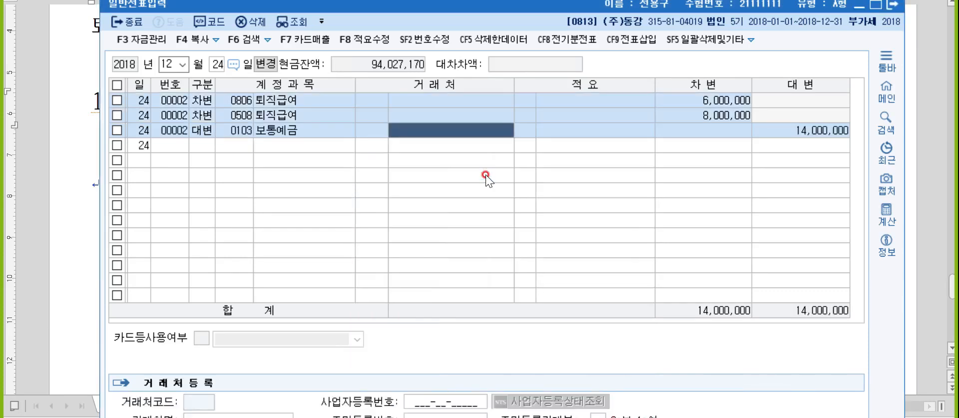
pyautogui.press('Return')
pyautogui.press('Return')
pyautogui.press('Return')
pyautogui.press('Return')
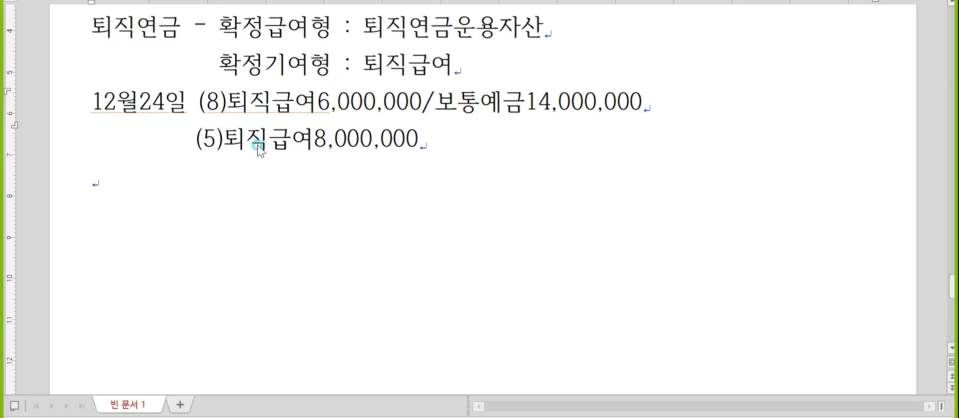
# - Write the line 12월30일 (8)수수료비용4,500/현금4,500
pyautogui.click(929, 147)
pyautogui.write('12월30ㅇ')
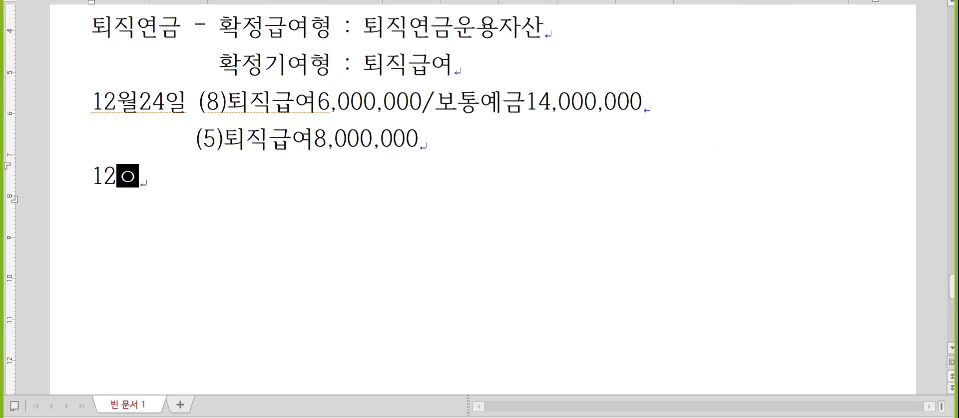
pyautogui.write('일')
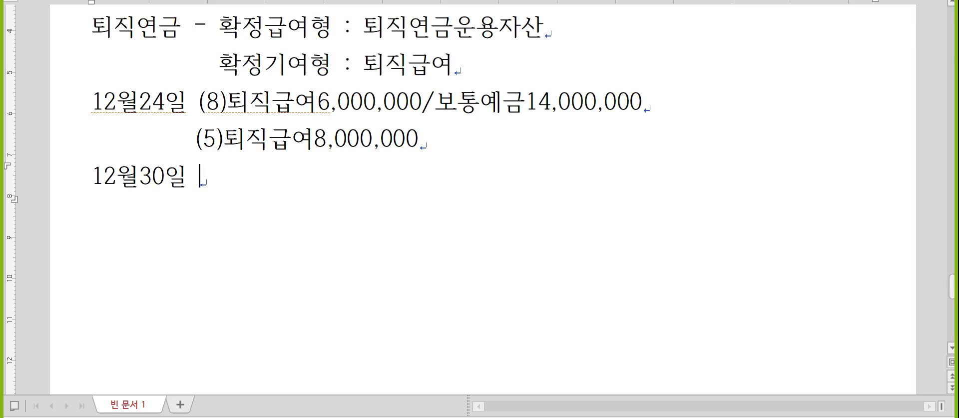
pyautogui.click(265, 159)
pyautogui.write('(8)수수료비용')
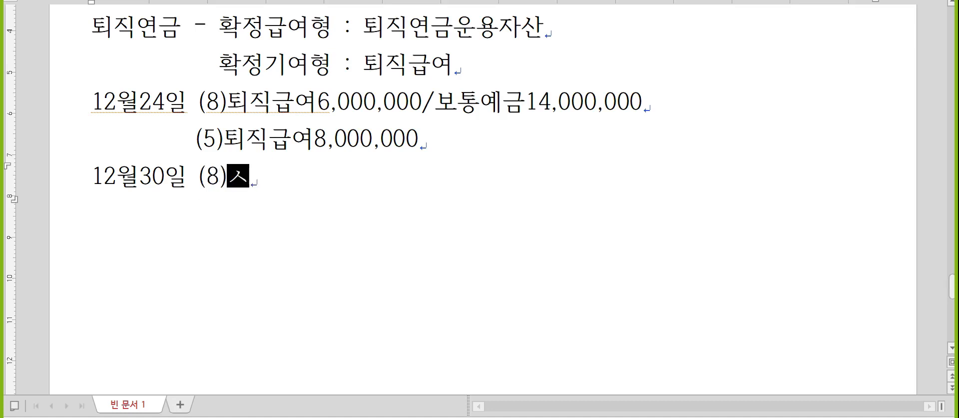
pyautogui.write('4,0')
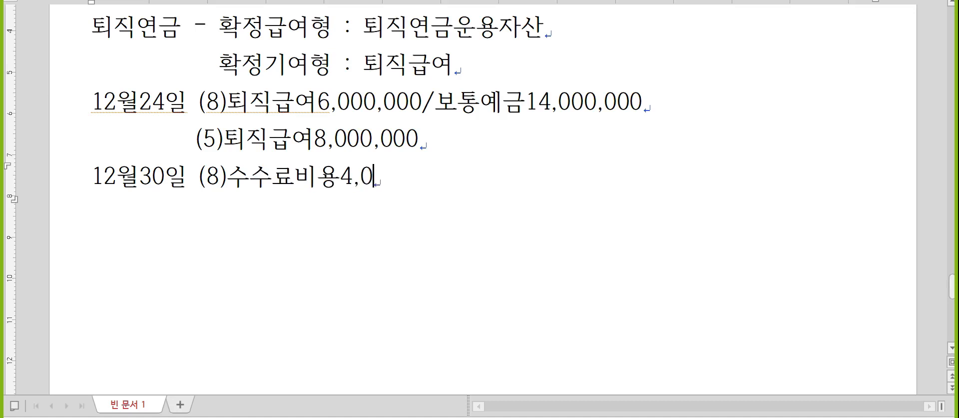
pyautogui.press('BackSpace')
pyautogui.write('500')
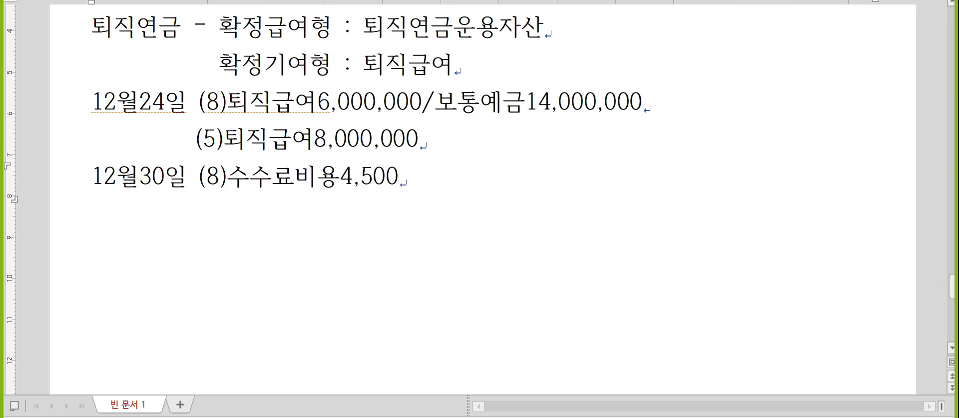
pyautogui.write('/현금4,500')
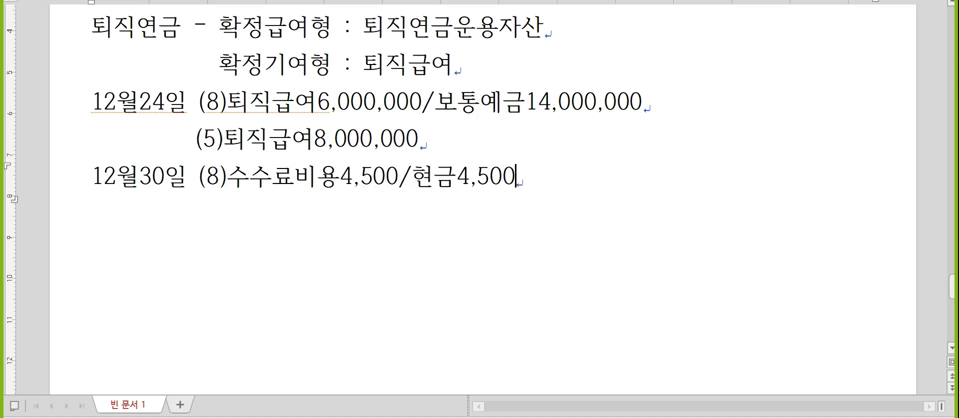
pyautogui.press('Return')
pyautogui.scroll(-2, 278, 161)
# - Return to KcLep's 일반전표입력 and set the voucher day to 30
pyautogui.hotkey('alt', 'Tab')
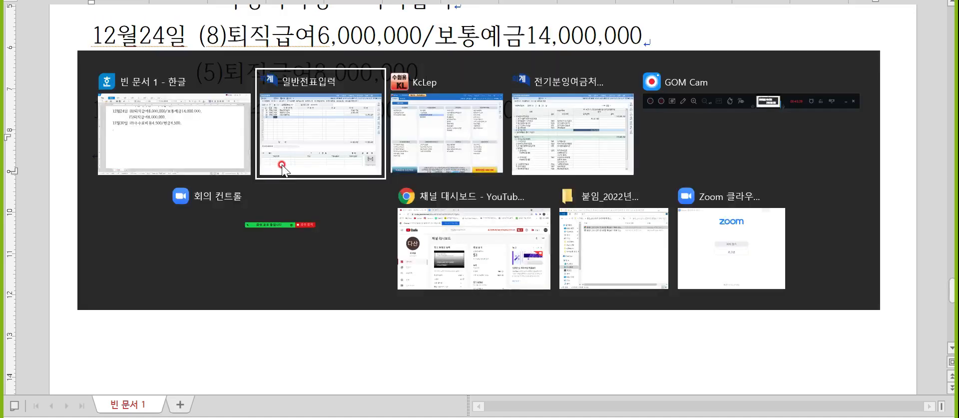
pyautogui.click(282, 167)
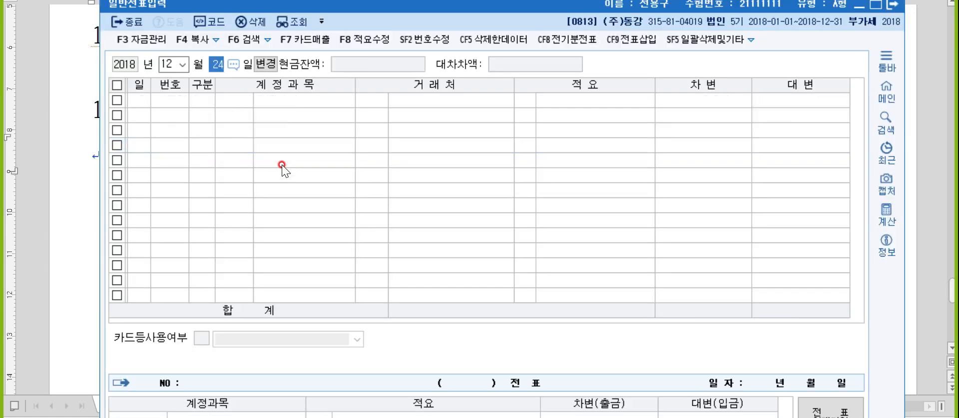
pyautogui.write('30')
pyautogui.press('Return')
pyautogui.write('3')
pyautogui.press('Return')
# - Debit 0831 수수료비용 4,500 and start the credit line on 0101 현금
pyautogui.write('수수료')
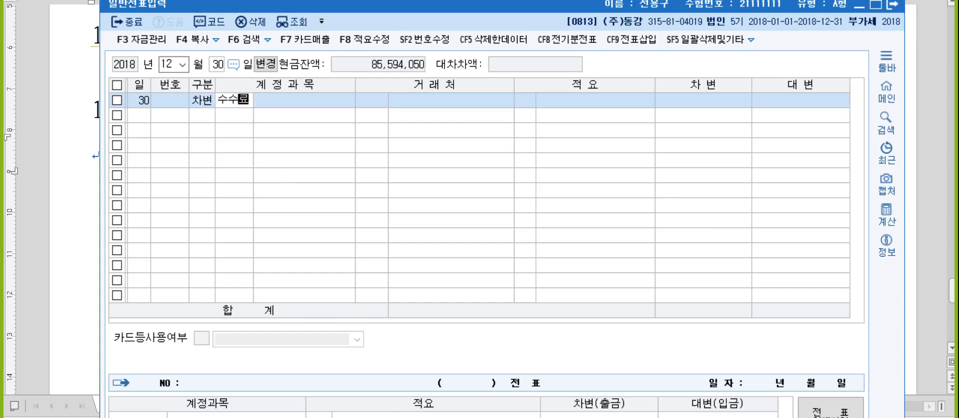
pyautogui.press('Return')
pyautogui.press('Down')
pyautogui.press('Down')
pyautogui.press('Down')
pyautogui.press('Down')
pyautogui.press('Down')
pyautogui.press('Up')
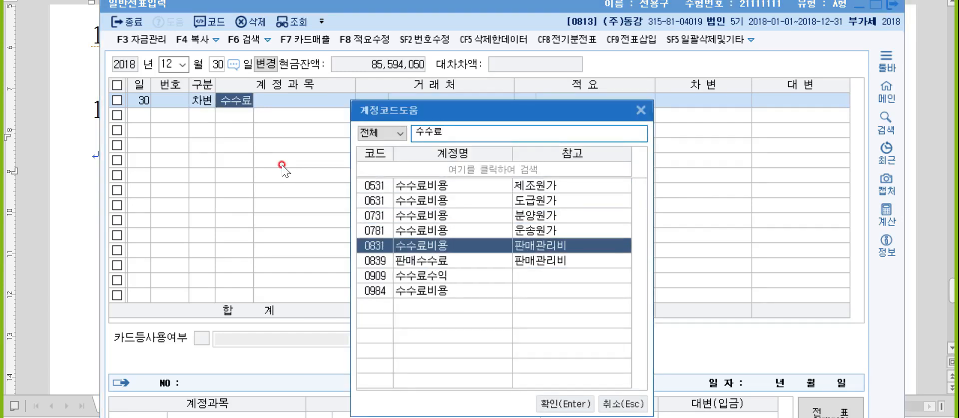
pyautogui.press('Return')
pyautogui.press('Return')
pyautogui.press('Return')
pyautogui.write('4500')
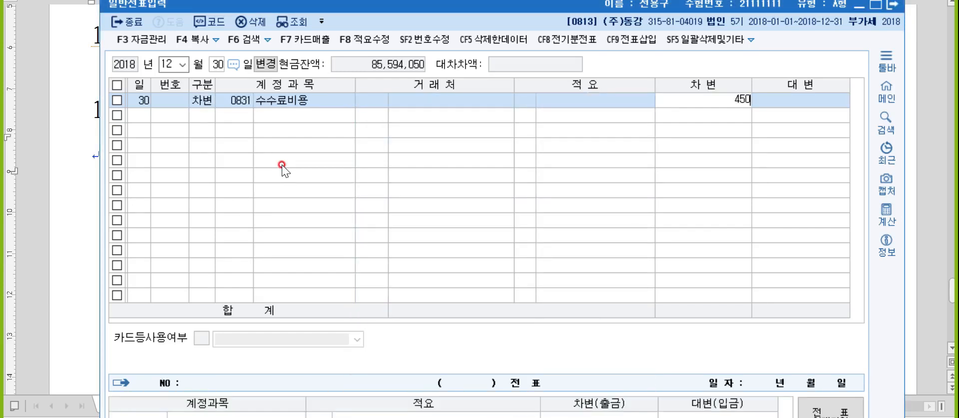
pyautogui.press('Return')
pyautogui.write('4')
pyautogui.press('Return')
pyautogui.write('101')
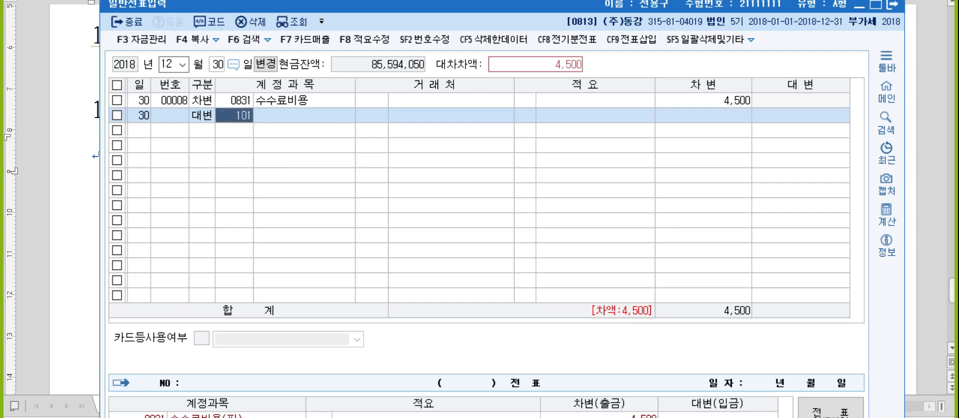
pyautogui.press('Return')
pyautogui.press('Return')
pyautogui.press('Return')
pyautogui.press('Return')
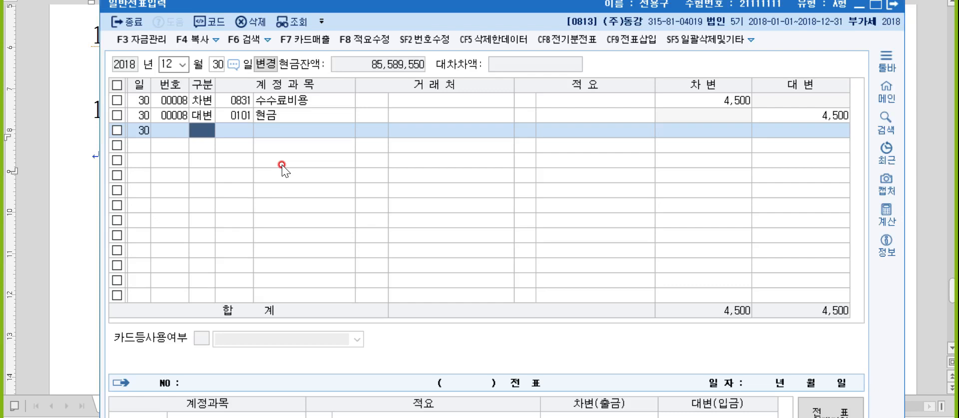
# - In Hangul, type the heading '문제3. 매입매출전표' and the date 7월13일
pyautogui.hotkey('alt', 'Tab')
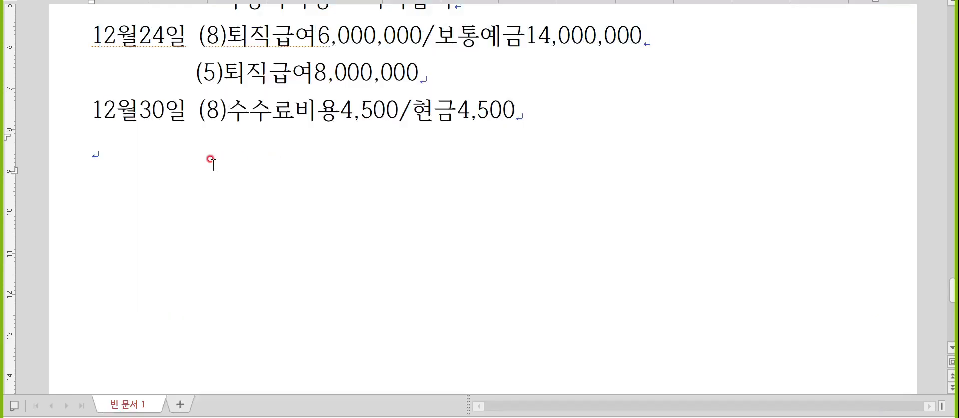
pyautogui.write('문제33')
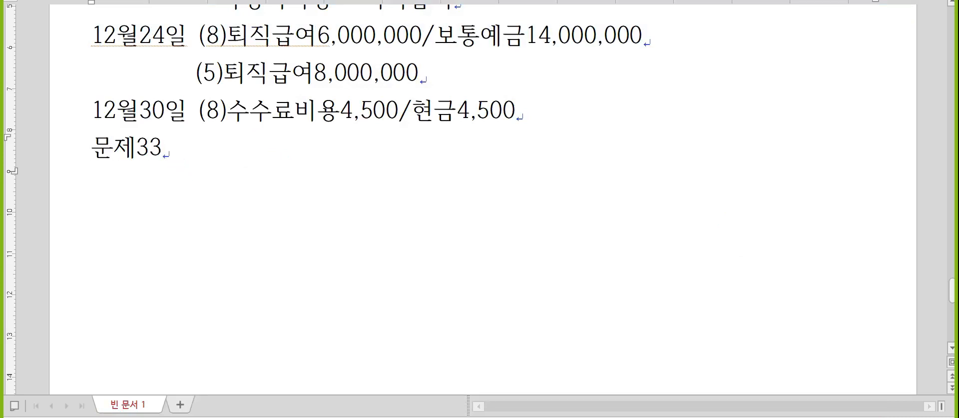
pyautogui.press('BackSpace')
pyautogui.write('. 매입')
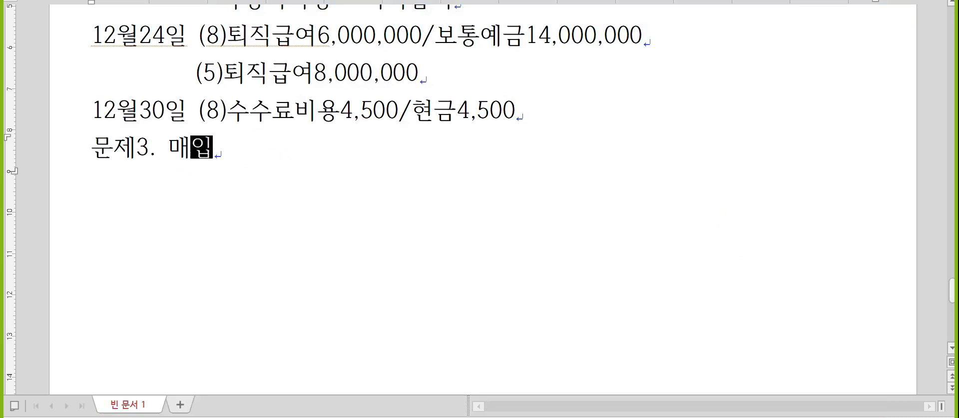
pyautogui.write('매출전표')
pyautogui.press('Return')
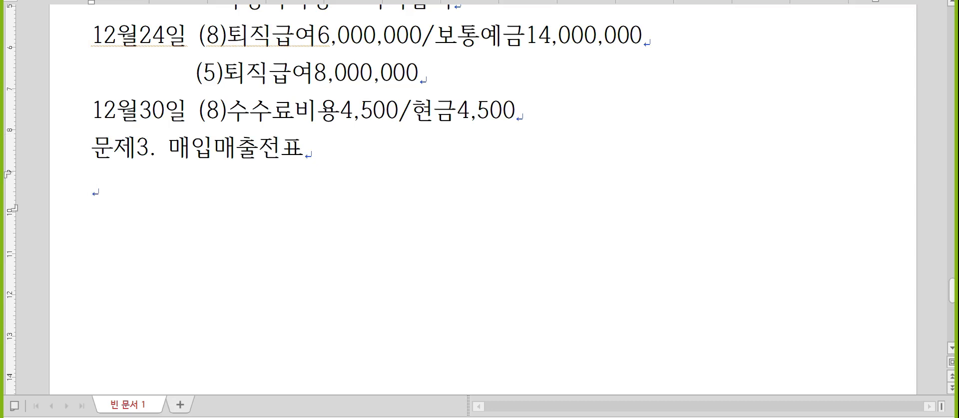
pyautogui.scroll(-2, 178, 173)
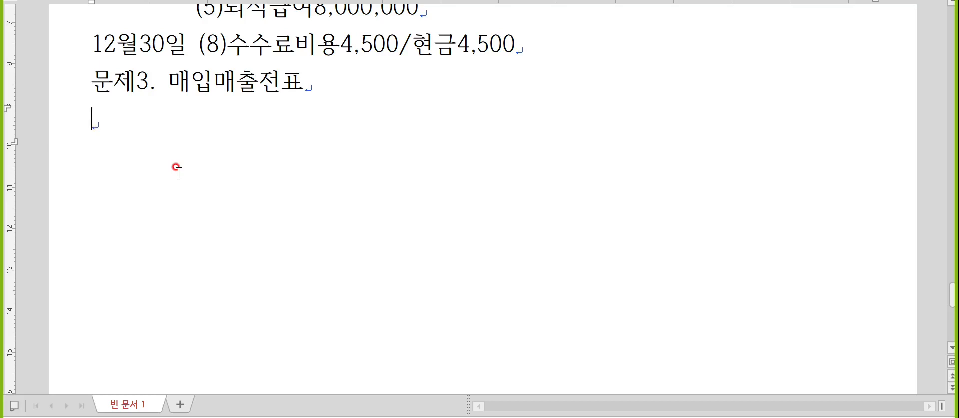
pyautogui.write('7월13일')
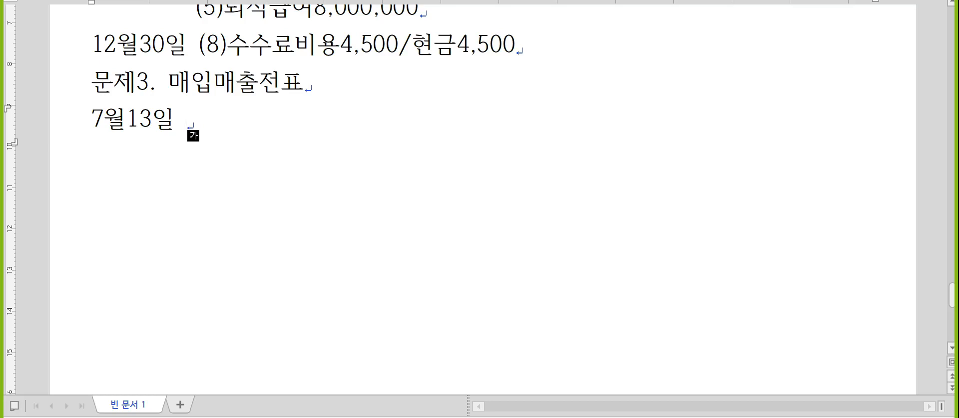
# - Add the line '영세 : 영세율세금계산서, 내국신용장, Local L/C, 구매확인서' above the date
pyautogui.press('Home')
pyautogui.press('Return')
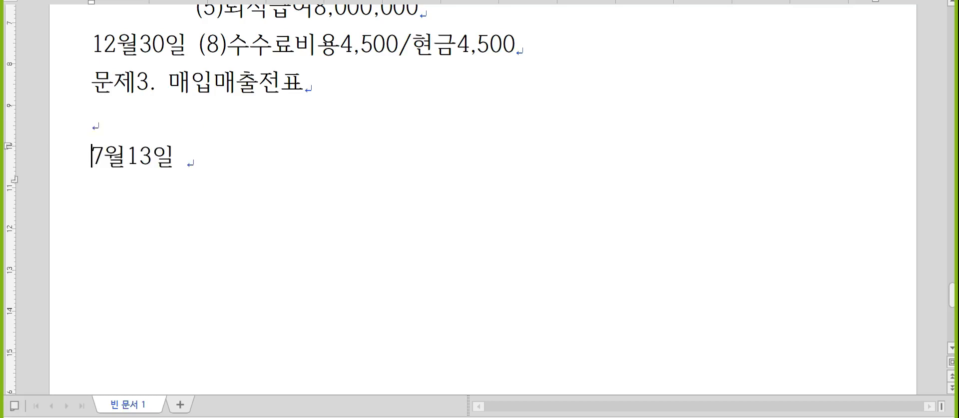
pyautogui.press('Up')
pyautogui.write('영ㅅㅔ : 영세율세')
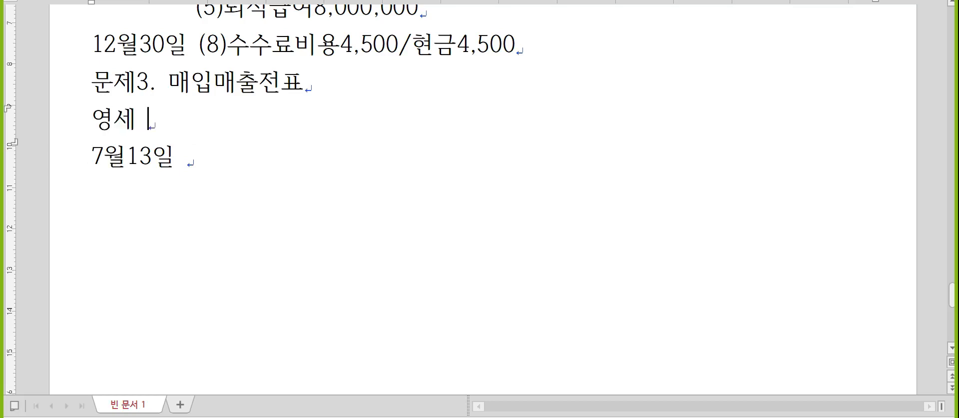
pyautogui.write('금계산서, 내국시')
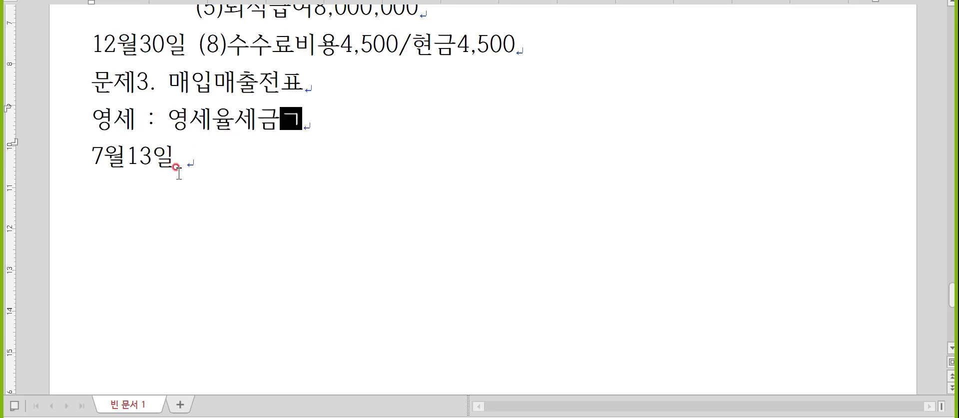
pyautogui.write('ㄴ용장, ')
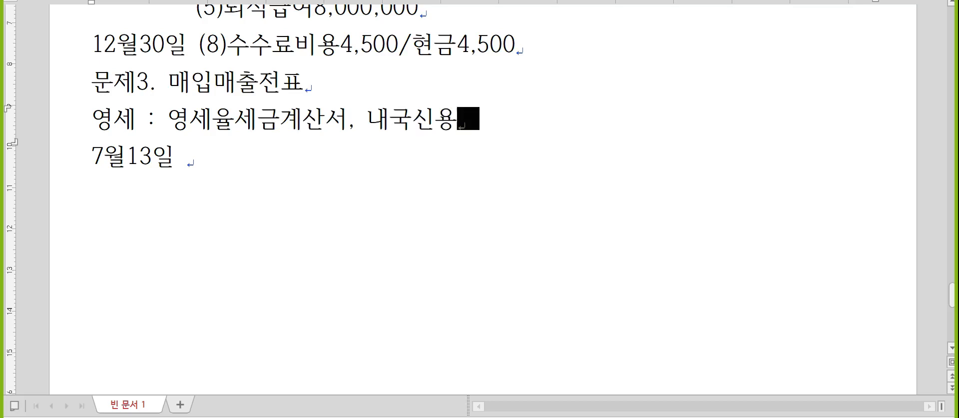
pyautogui.write('Local ')
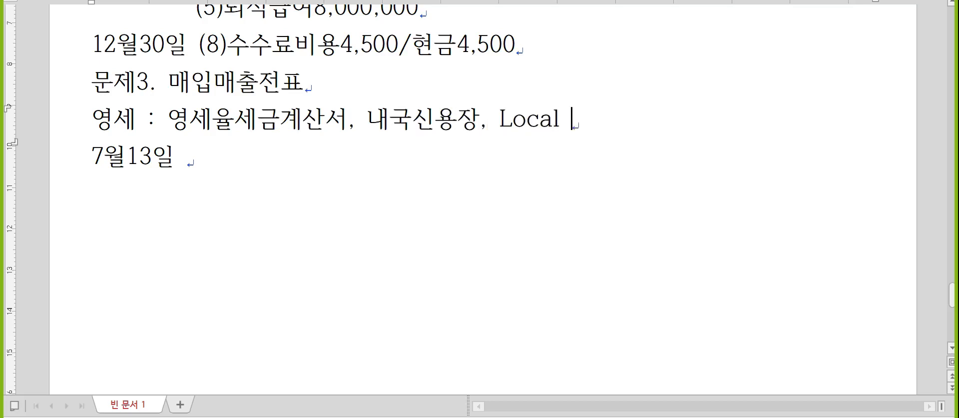
pyautogui.write('L/C, 구매확인서')
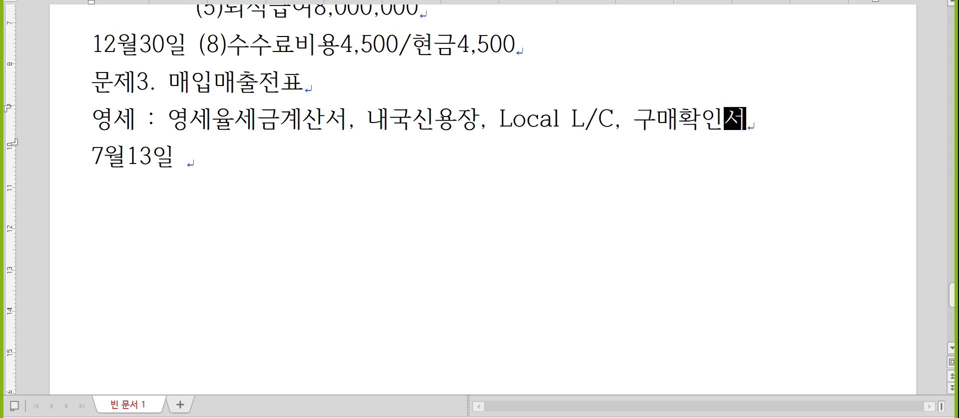
# - Add the notes (매출영세), 핀인터 and 여 below the 7월13일 line
pyautogui.press('Down')
pyautogui.press('Return')
pyautogui.press('Return')
pyautogui.press('Return')
pyautogui.press('Up')
pyautogui.press('Up')
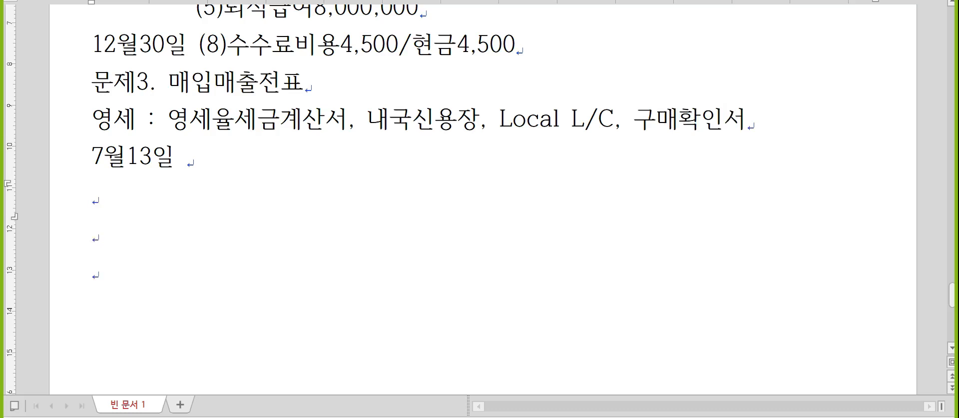
pyautogui.scroll(-2, 157, 179)
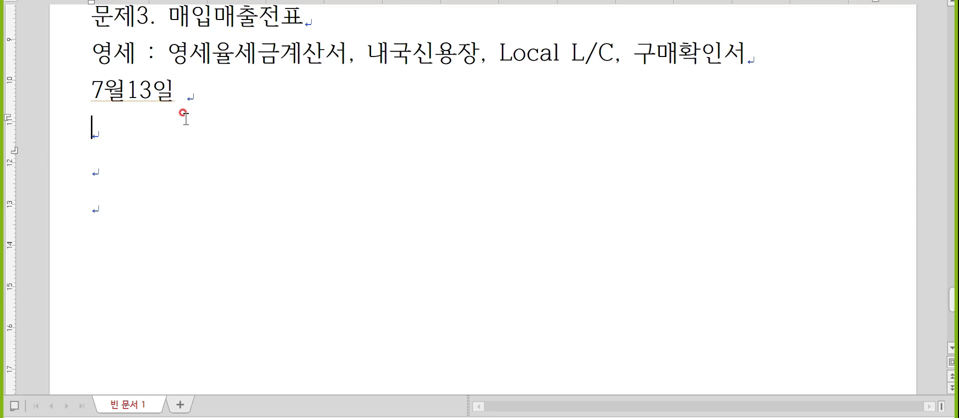
pyautogui.press('Hangul')
pyautogui.write('(ㅁ매출영세)')
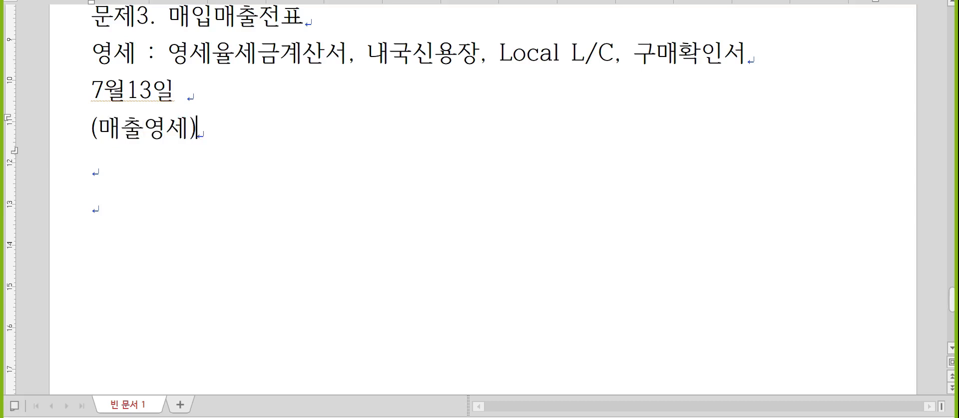
pyautogui.press('Return')
pyautogui.write('핀')
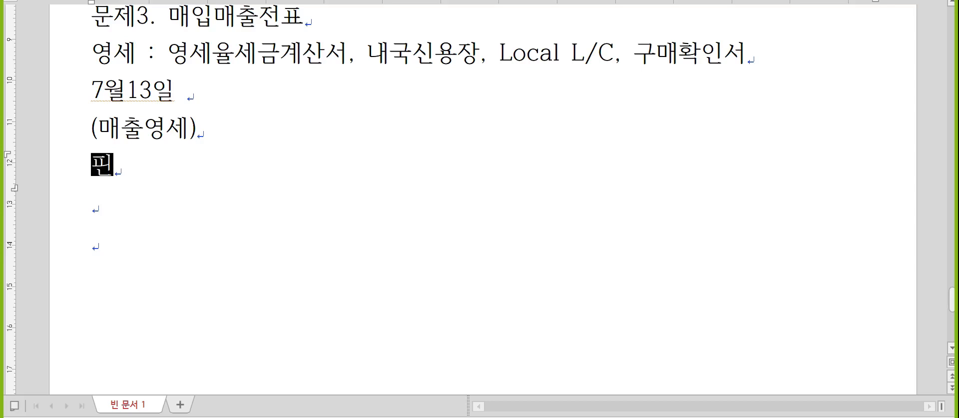
pyautogui.write('인터')
pyautogui.press('Return')
pyautogui.write('여')
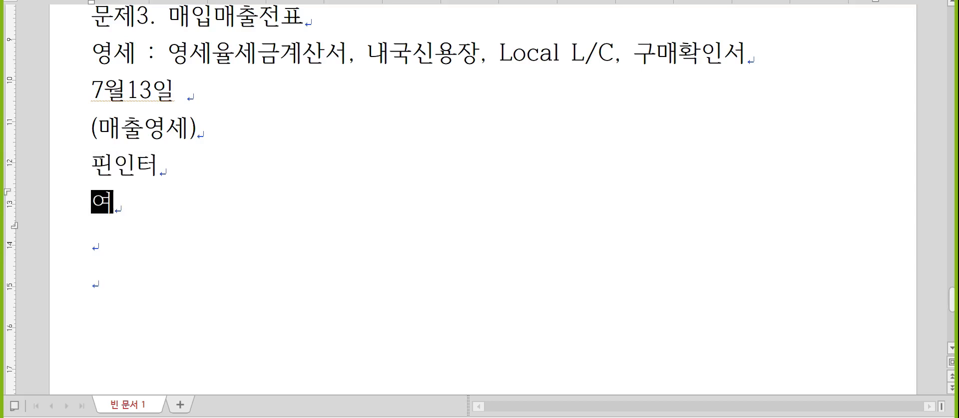
# - Complete the 7월13일 line as 외상매출금13,000,000/제품매출13,000,000
pyautogui.press('Up')
pyautogui.press('Up')
pyautogui.press('Up')
pyautogui.press('End')
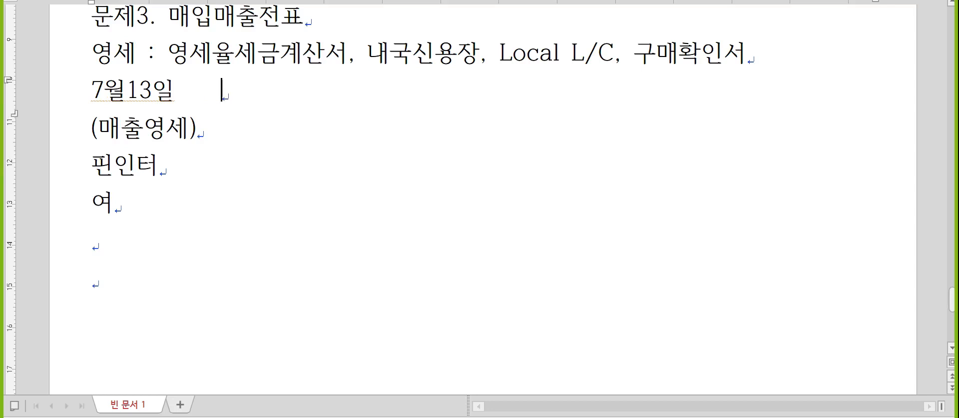
pyautogui.write('/제품맺')
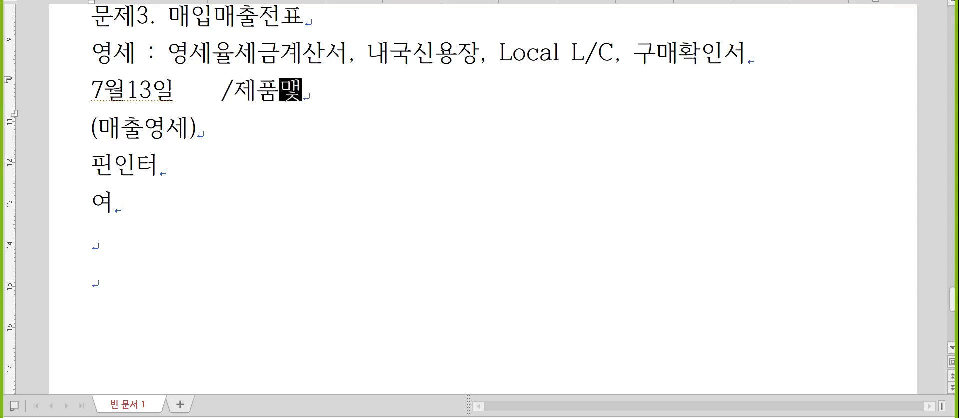
pyautogui.write('출13,000')
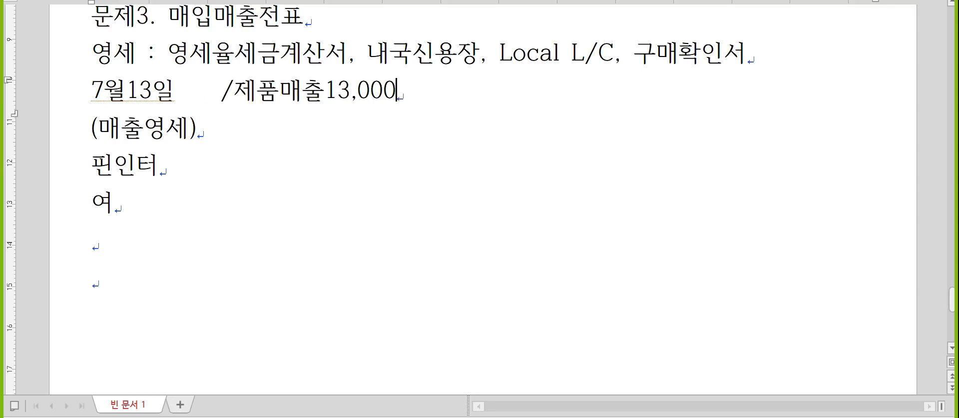
pyautogui.write(',000')
pyautogui.press('Left')
pyautogui.press('Left')
pyautogui.press('Left')
pyautogui.press('Left')
pyautogui.press('Left')
pyautogui.press('Left')
pyautogui.press('Left')
pyautogui.press('Left')
pyautogui.press('Left')
pyautogui.press('Left')
pyautogui.press('Left')
pyautogui.press('Left')
pyautogui.press('Left')
pyautogui.press('Left')
pyautogui.press('Left')
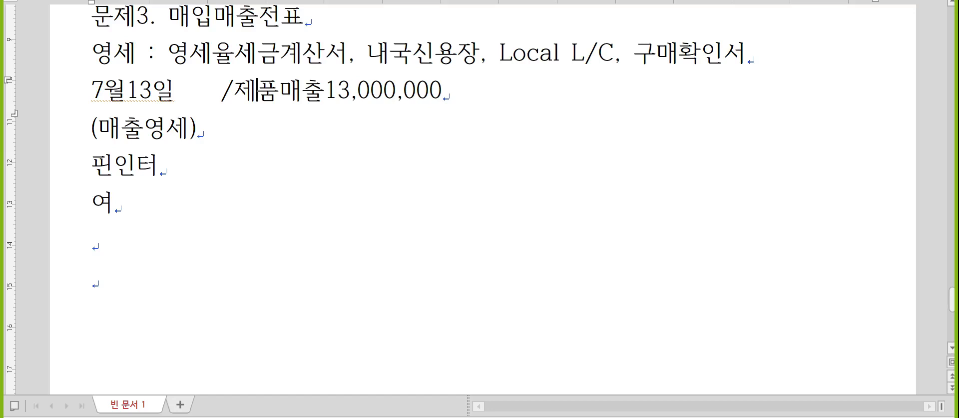
pyautogui.press('Left')
pyautogui.press('Left')
pyautogui.press('Left')
pyautogui.press('Delete')
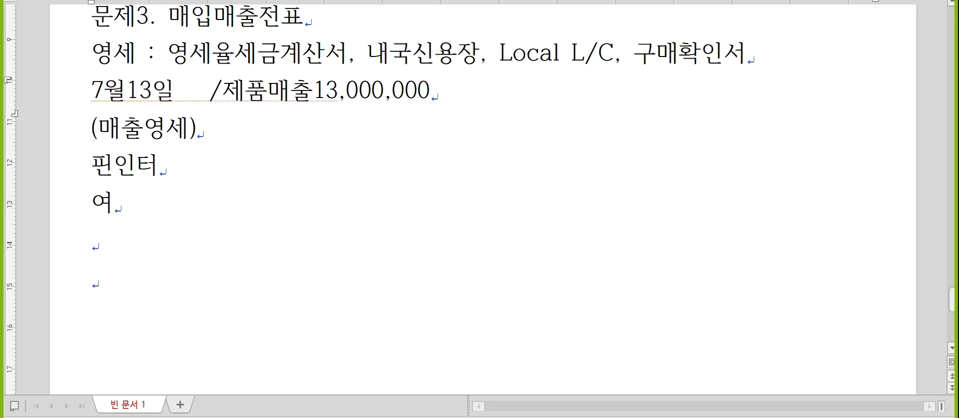
pyautogui.write('외상매출금')
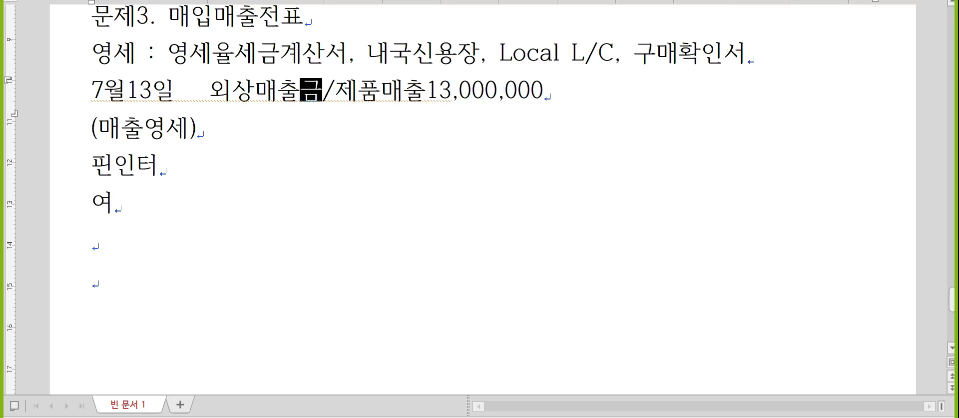
pyautogui.write('13,000,000')
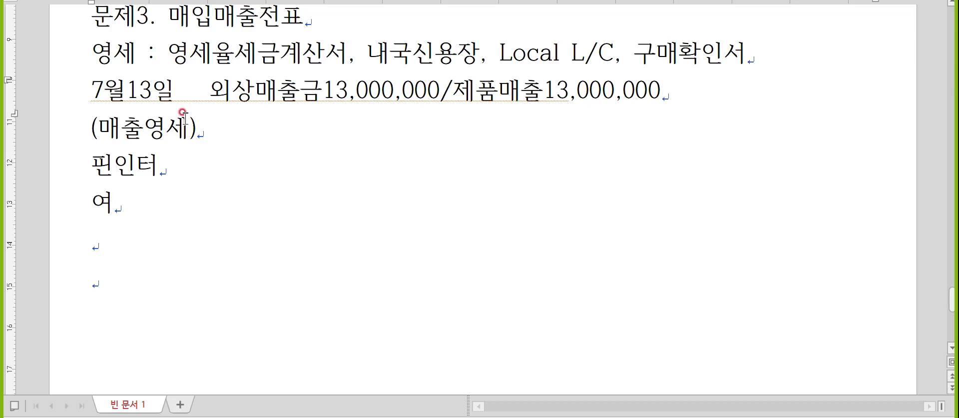
pyautogui.hotkey('alt', 'Tab')
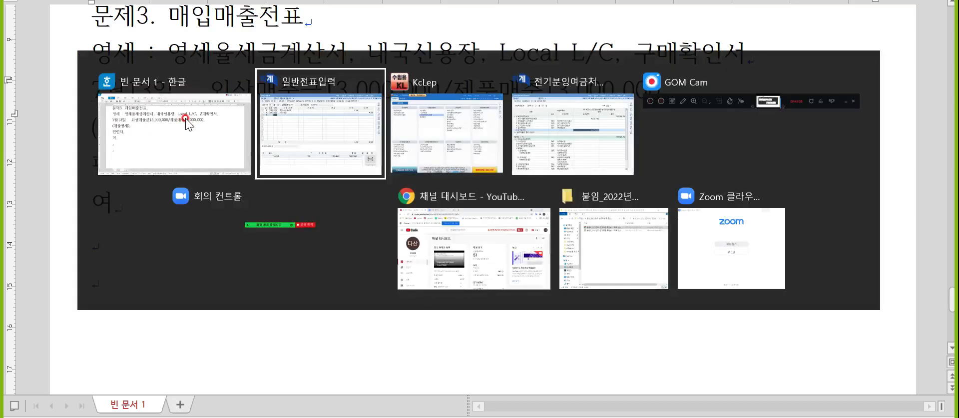
# - Open KcLep's 매입매출전표입력 screen
pyautogui.hotkey('alt', 'Tab')
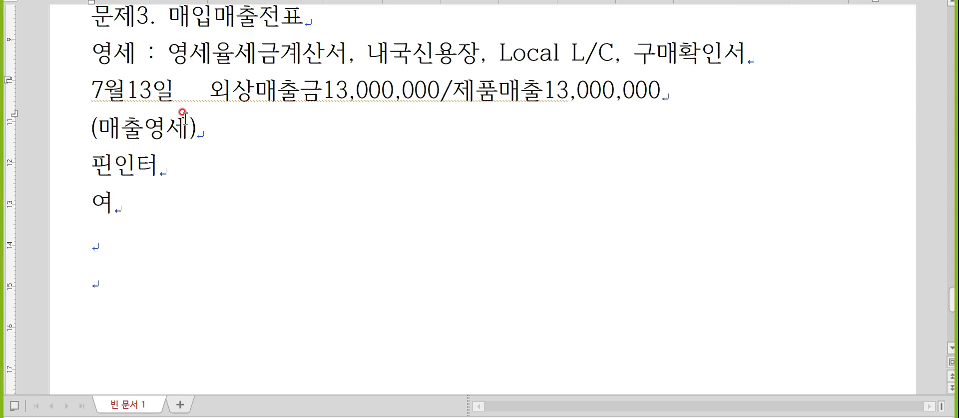
pyautogui.hotkey('alt', 'Tab')
pyautogui.click(196, 52)
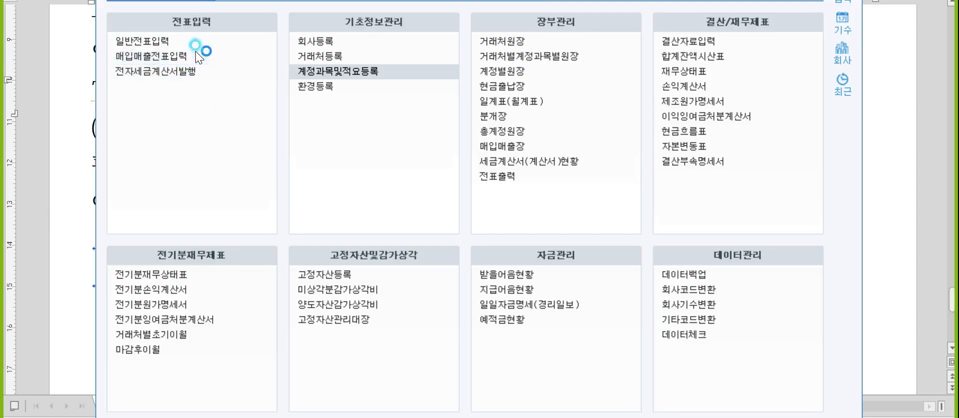
pyautogui.click(196, 51)
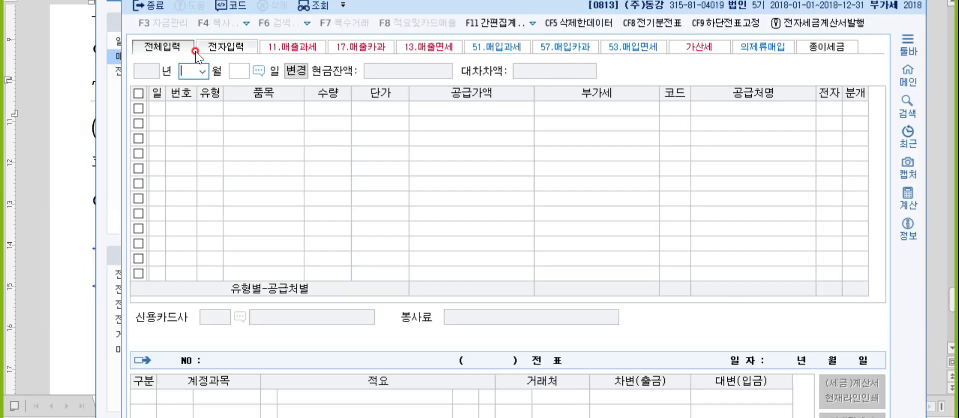
# - Enter a July 13 type 12 영세 sale of 제품 for 13,000,000
pyautogui.write('13')
pyautogui.press('Return')
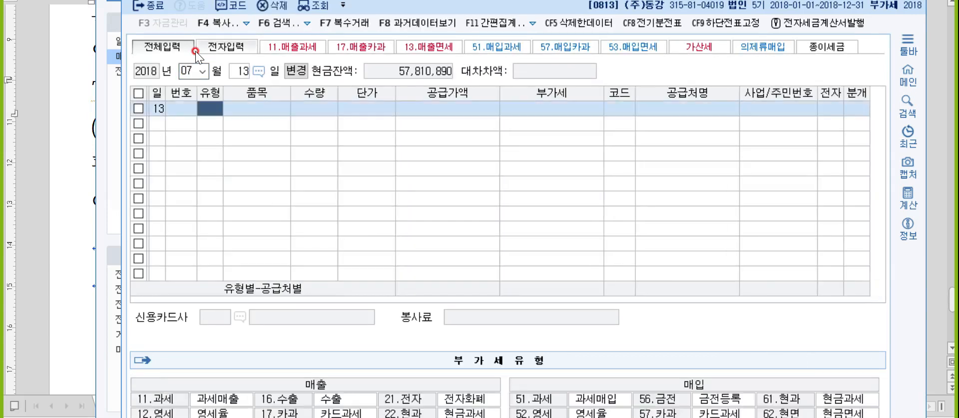
pyautogui.write('12')
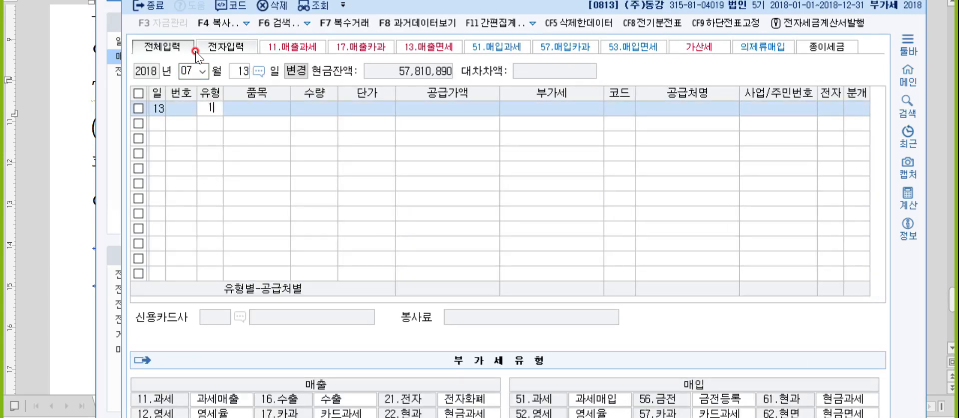
pyautogui.press('Return')
pyautogui.write('제품')
pyautogui.press('Return')
pyautogui.press('Return')
pyautogui.press('Return')
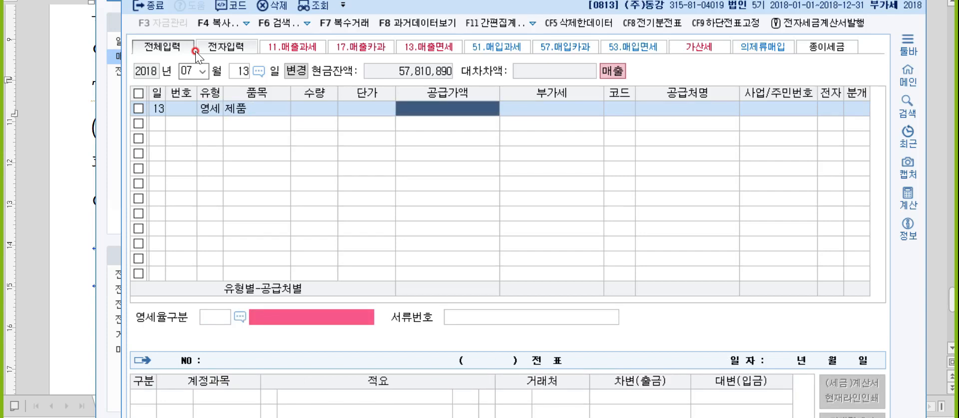
pyautogui.write('13000000')
# - Set customer (주)핀인터내셔널, 전자 1, and 영세율구분 3 (Local L/C, 구매확인서)
pyautogui.press('Return')
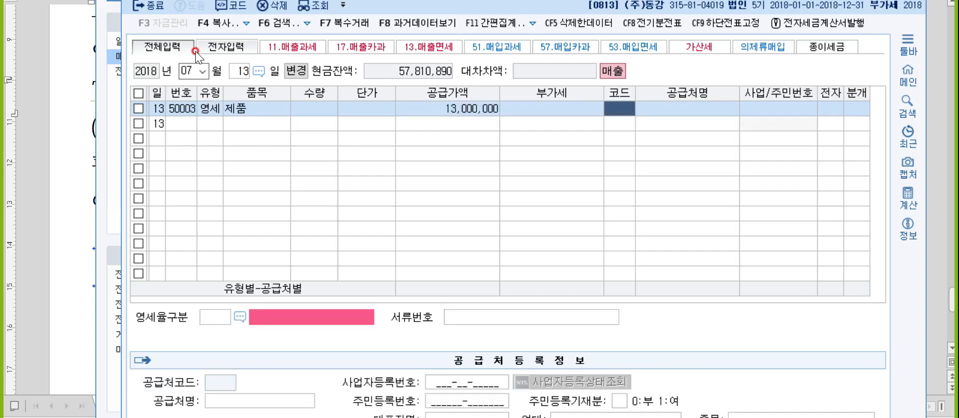
pyautogui.write('피넌')
pyautogui.press('Return')
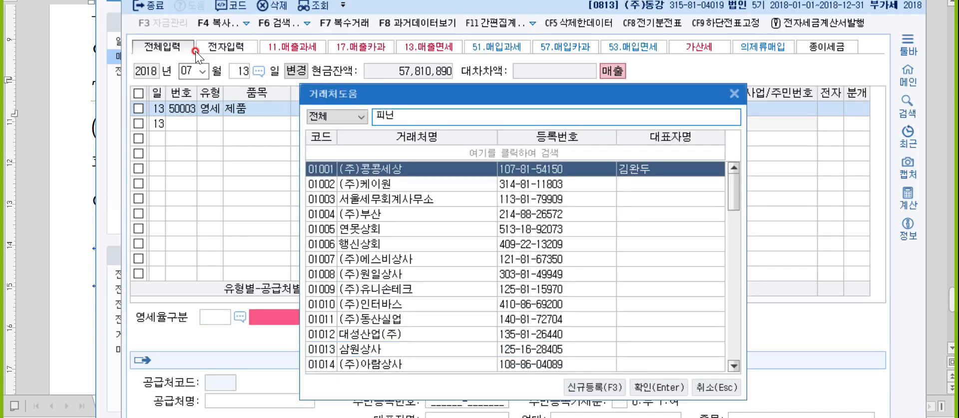
pyautogui.press('BackSpace')
pyautogui.press('BackSpace')
pyautogui.write('핀')
pyautogui.press('Return')
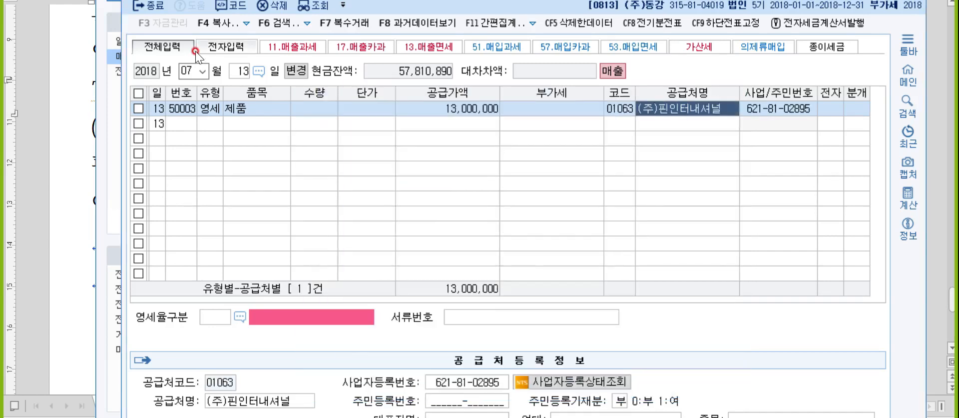
pyautogui.press('Return')
pyautogui.write('1')
pyautogui.press('Return')
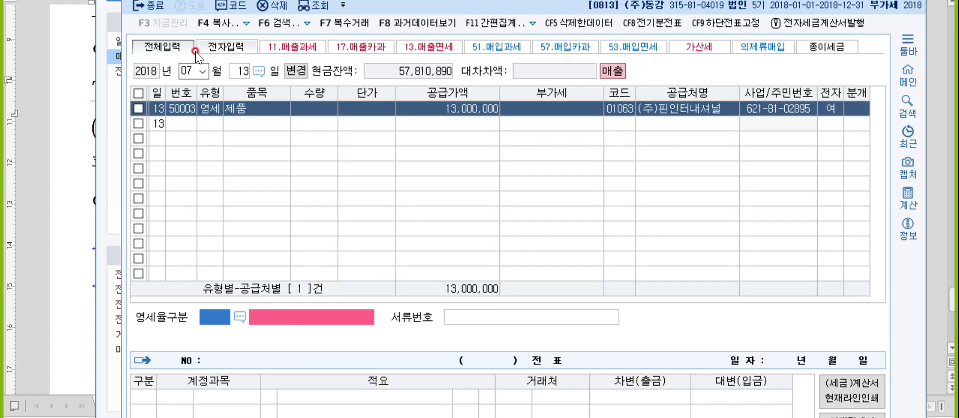
pyautogui.click(243, 313)
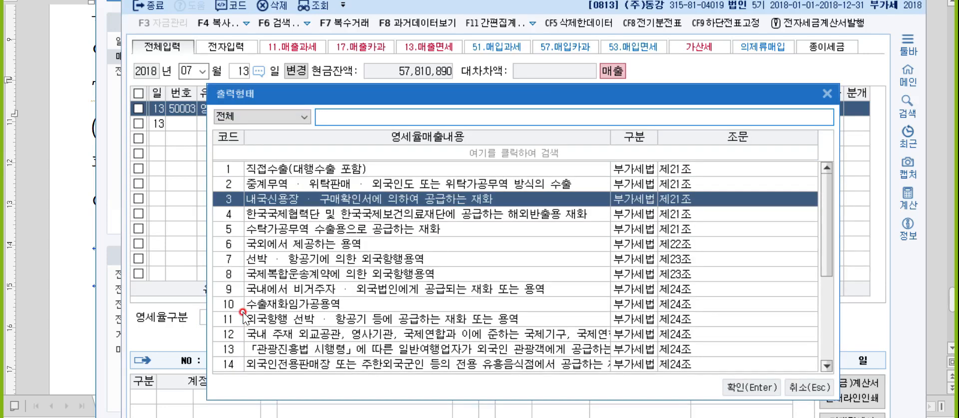
pyautogui.press('Return')
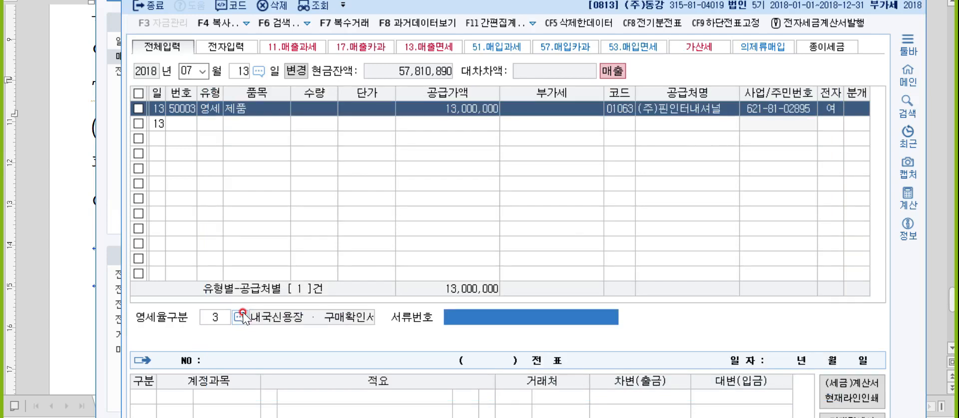
pyautogui.press('Return')
# - Make the journal 3 혼합 and add a debit line to 0108 외상매출금
pyautogui.write('3')
pyautogui.press('Return')
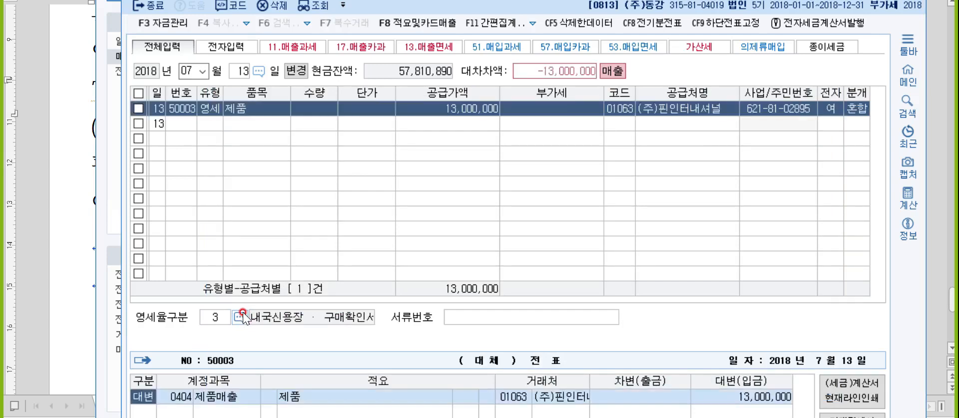
pyautogui.moveTo(309, 0); pyautogui.dragTo(308, 0)
pyautogui.press('Return')
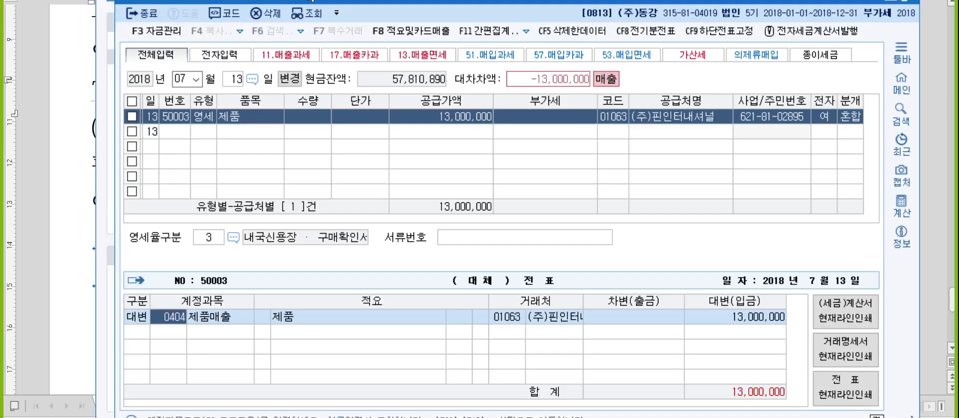
pyautogui.press('Return')
pyautogui.write('3')
pyautogui.press('Return')
pyautogui.write('108')
pyautogui.press('Return')
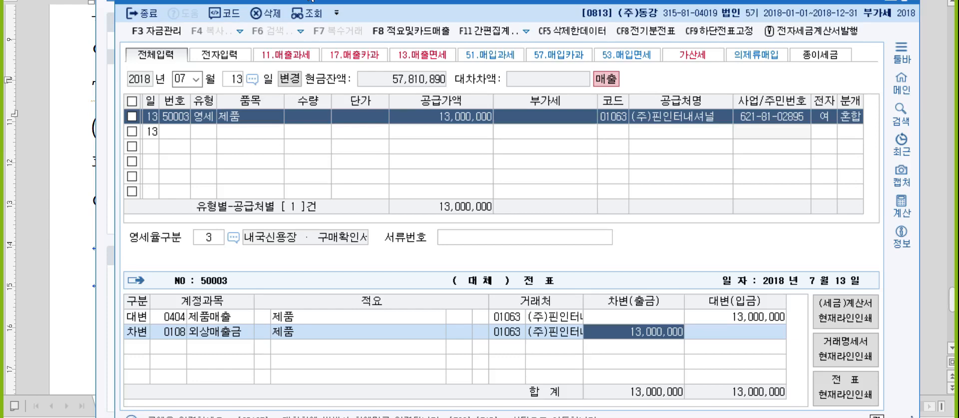
pyautogui.hotkey('alt', 'Tab')
pyautogui.hotkey('alt', 'Tab')
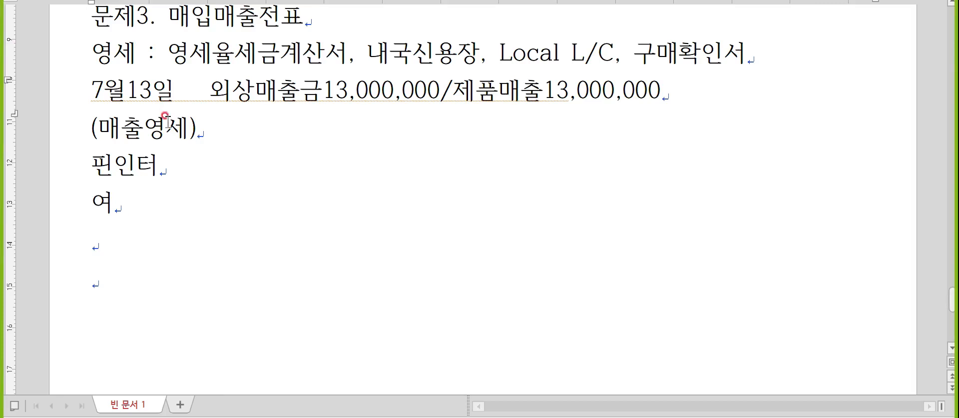
# - Below the 여 line, type 7월15일 with a (매입과세) label underneath
pyautogui.click(132, 228)
pyautogui.scroll(-2, 131, 253)
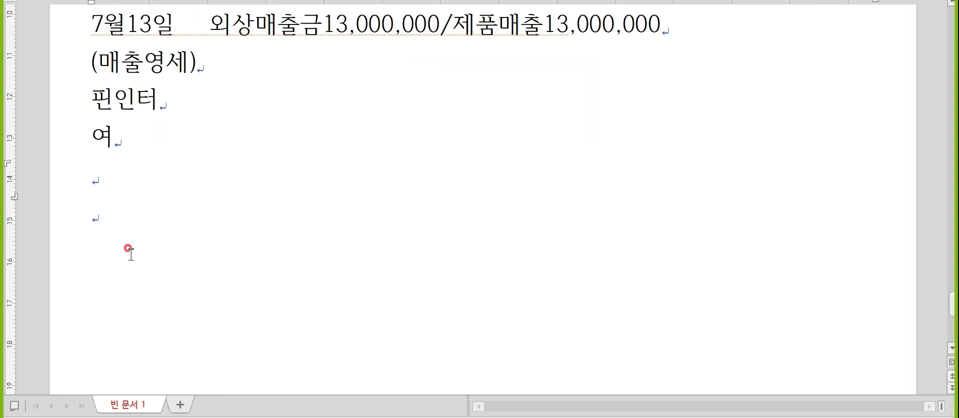
pyautogui.write('7월1')
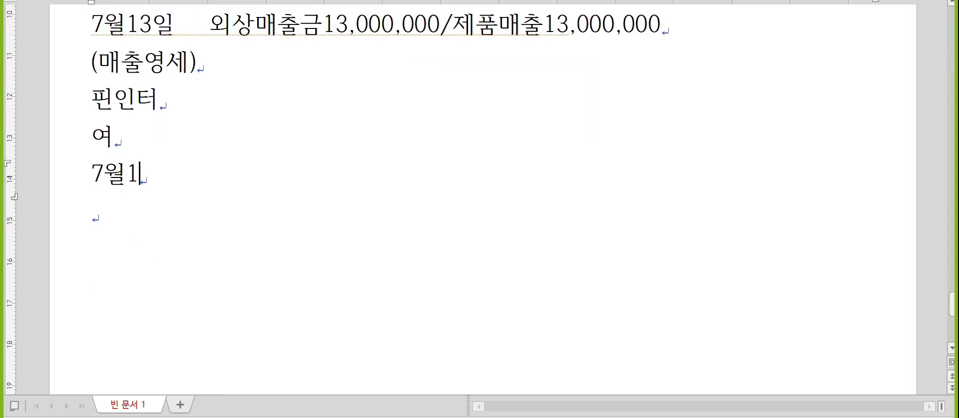
pyautogui.write('5일')
pyautogui.press('Return')
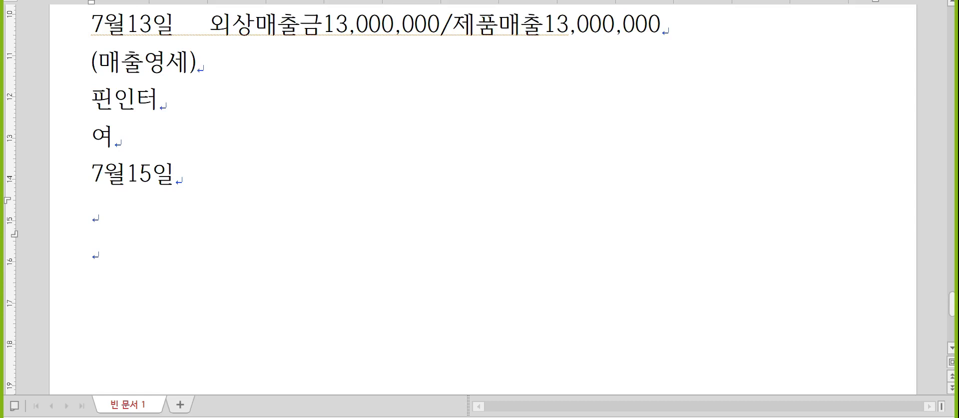
pyautogui.press('Hangul')
pyautogui.press('Return')
pyautogui.press('Up')
pyautogui.write('(매입고')
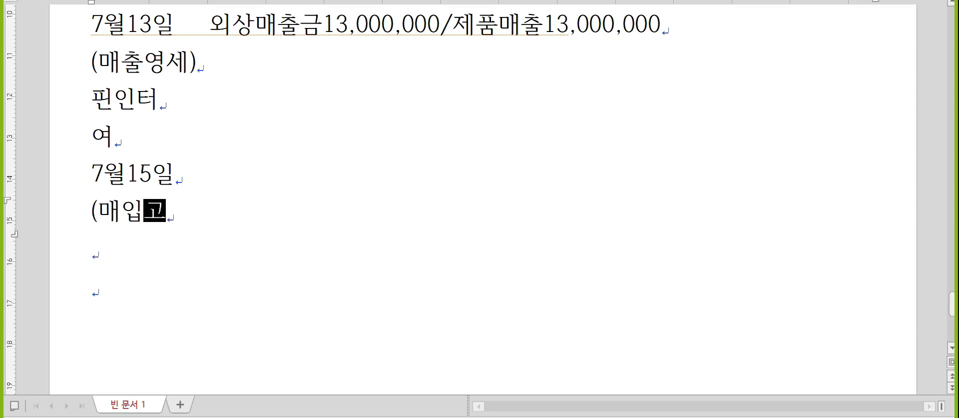
pyautogui.write('과세)')
# - Add the supplier 알리다 and the electronic flag 여 on separate lines
pyautogui.press('Return')
pyautogui.write('알린')
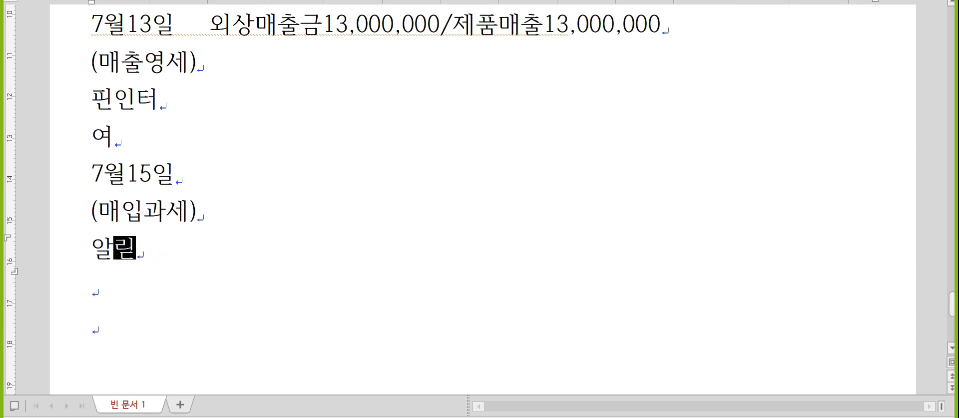
pyautogui.press('BackSpace')
pyautogui.write('다')
pyautogui.press('Return')
pyautogui.write('여')
pyautogui.press('Up')
pyautogui.press('Up')
pyautogui.press('Up')
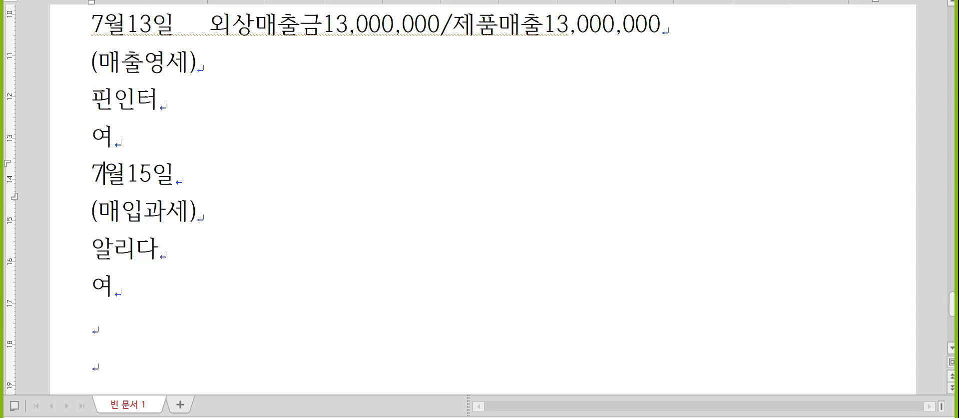
pyautogui.press('End')
# - Fill in 비품4,000,000 /미지급금4,400,000 and 부가세대급금400,000 on the entry lines
pyautogui.click(179, 250)
pyautogui.scroll(-2, 234, 230)
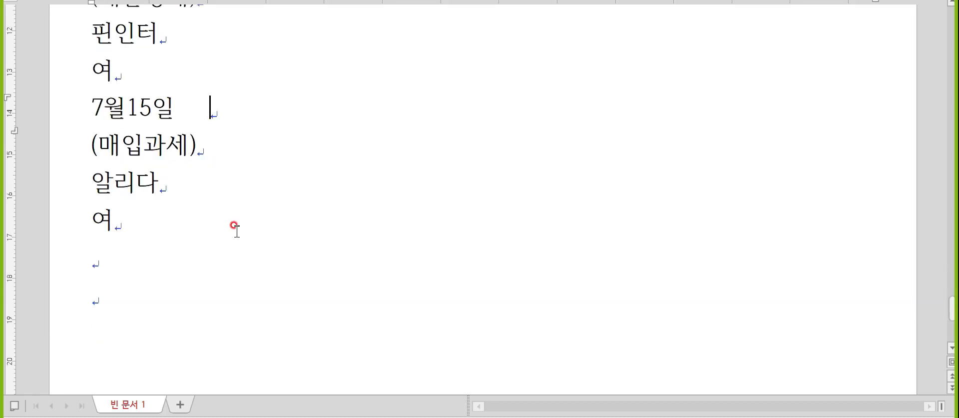
pyautogui.write('빞ㅜㅁ')
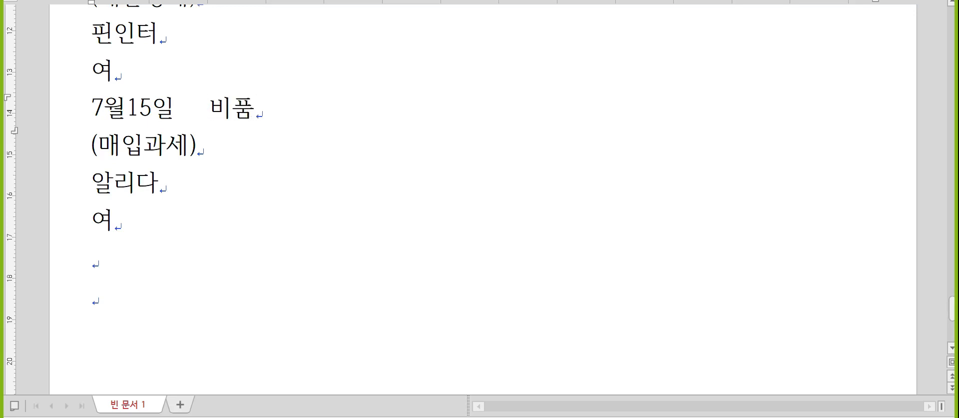
pyautogui.write('4,000,000')
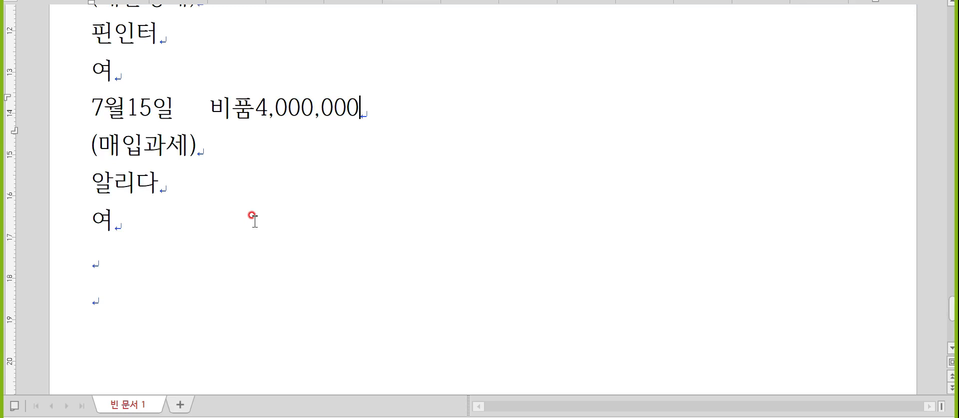
pyautogui.press('Down')
pyautogui.write('부가세')
pyautogui.write('대급금400,00')
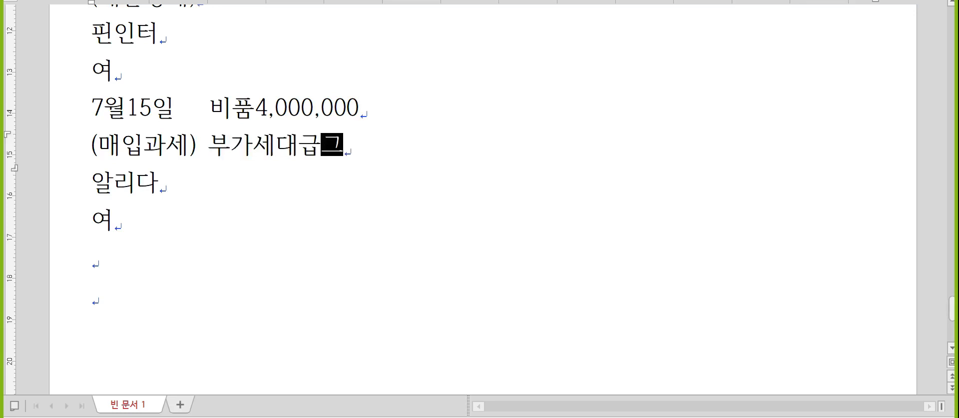
pyautogui.write('0')
pyautogui.press('Up')
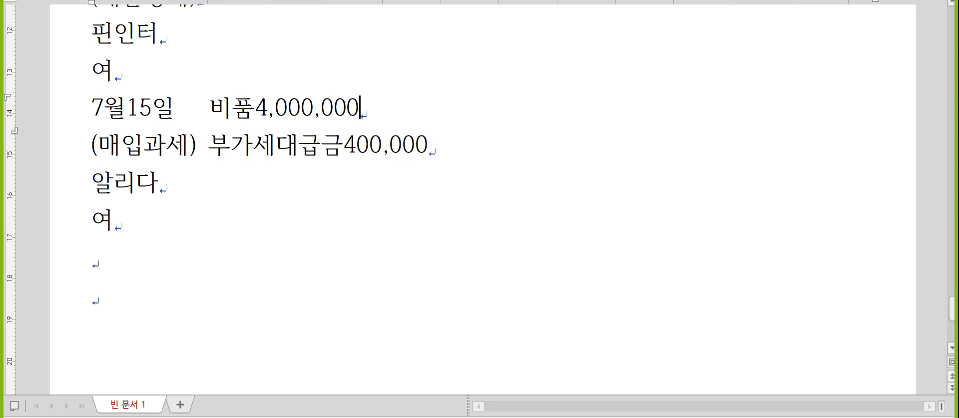
pyautogui.write('/')
pyautogui.write('밎지급금4,400,')
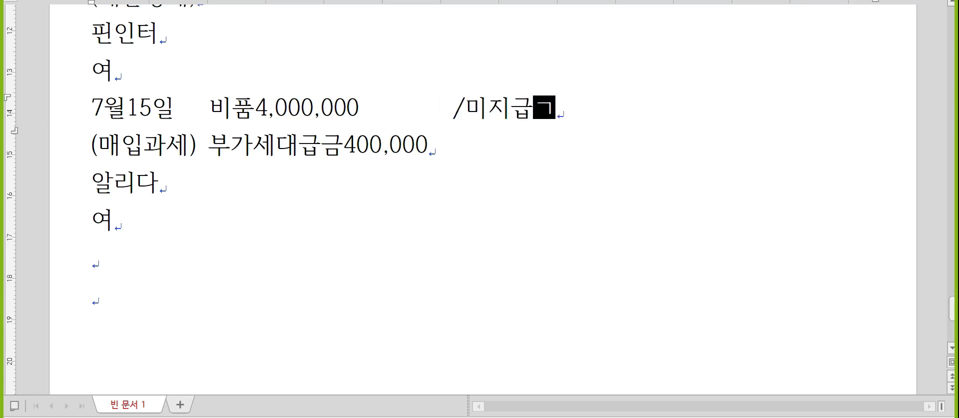
pyautogui.write('000')
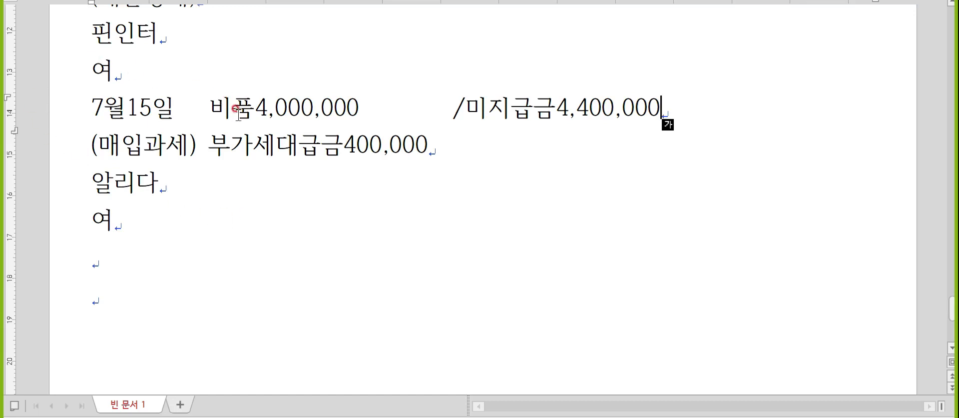
pyautogui.moveTo(265, 110); pyautogui.dragTo(227, 117)
pyautogui.moveTo(467, 107); pyautogui.dragTo(561, 125)
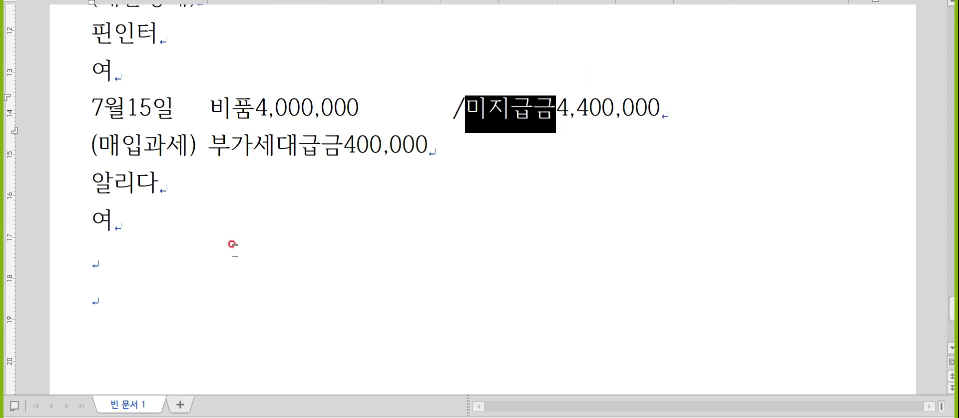
# - Type the date line 1월11일 on the empty line below 여
pyautogui.click(224, 236)
pyautogui.click(221, 258)
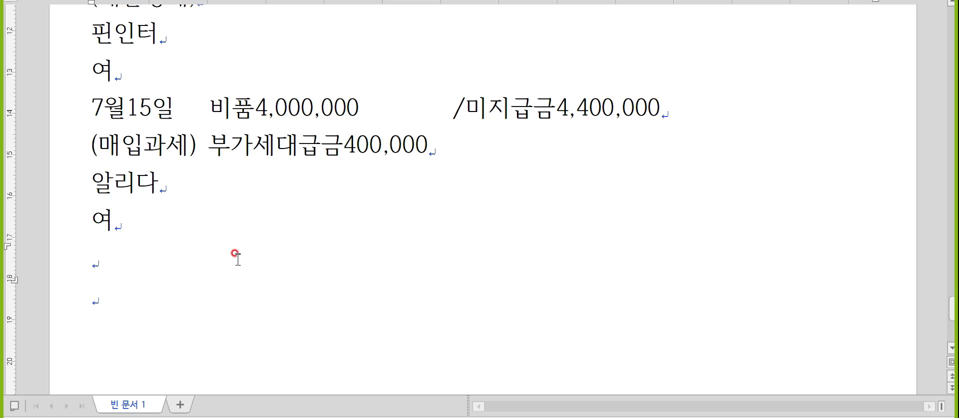
pyautogui.scroll(-1, 235, 254)
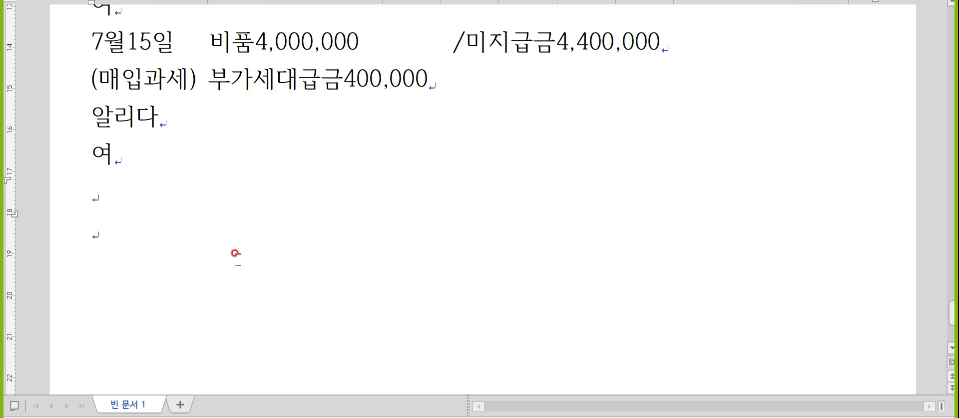
pyautogui.press('Hangul')
pyautogui.write('1월11일')
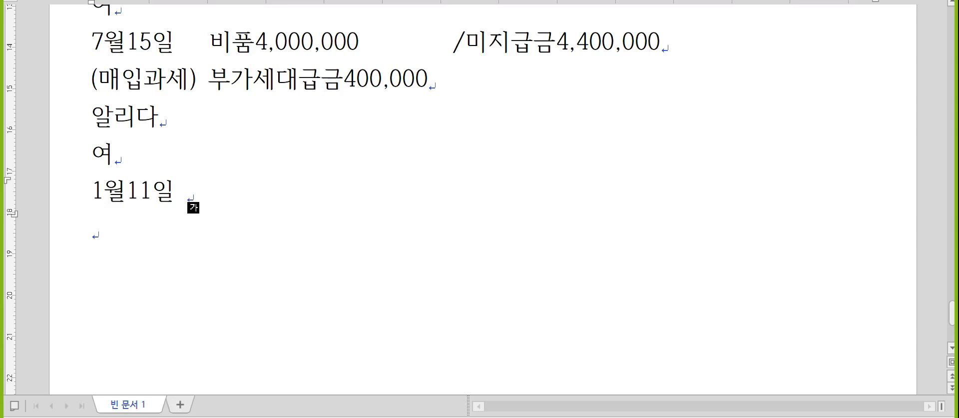
# - Above the date, add 취득원가-감가상각누계액=장부가액, then 5,000,000-3,200,000=1,800,000 800,000손실 below it
pyautogui.press('Home')
pyautogui.press('Return')
pyautogui.press('Up')
pyautogui.write('취득원ㄱ')
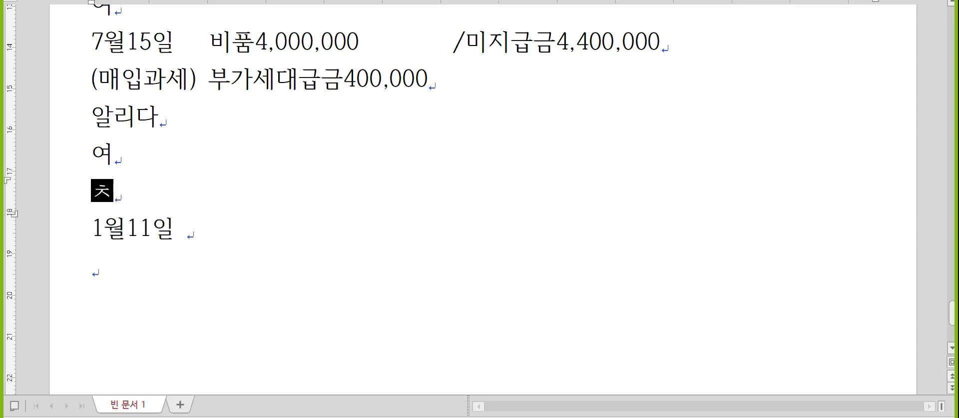
pyautogui.write('가-감가상각눅')
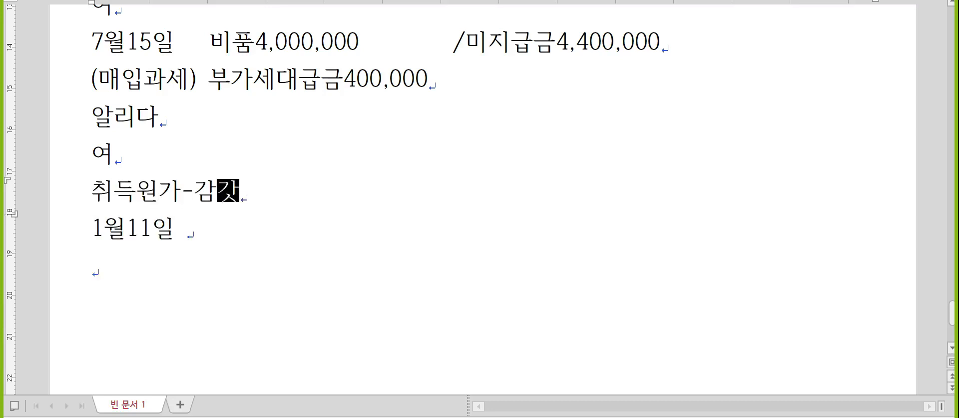
pyautogui.write('계액=자ㅂ')
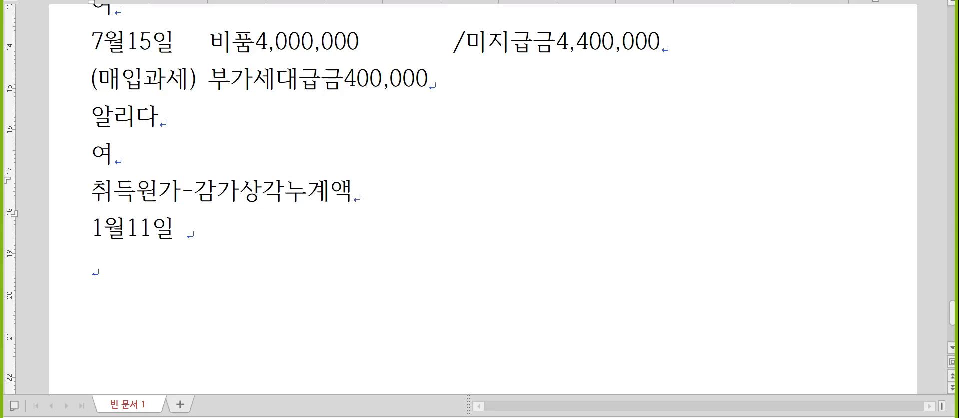
pyautogui.press('BackSpace')
pyautogui.press('BackSpace')
pyautogui.write('장부가액')
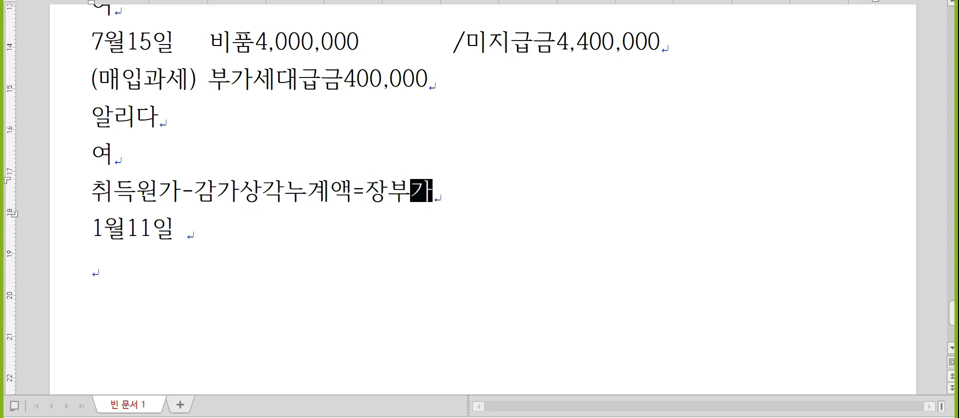
pyautogui.press('Return')
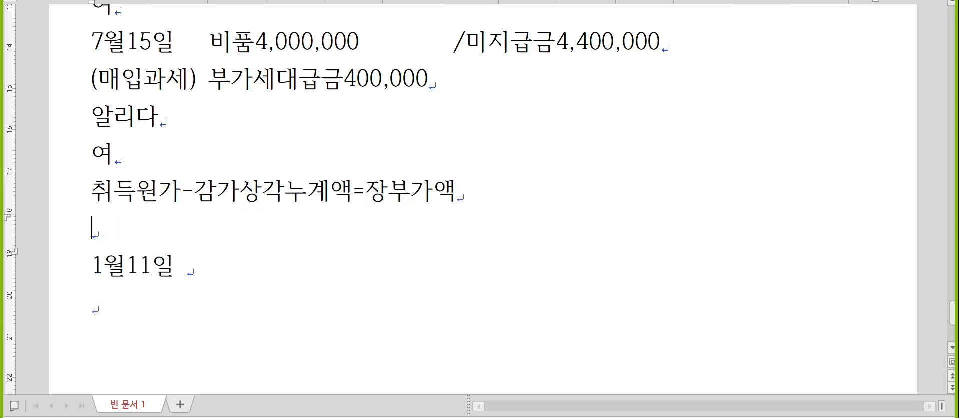
pyautogui.write('5,000,000-')
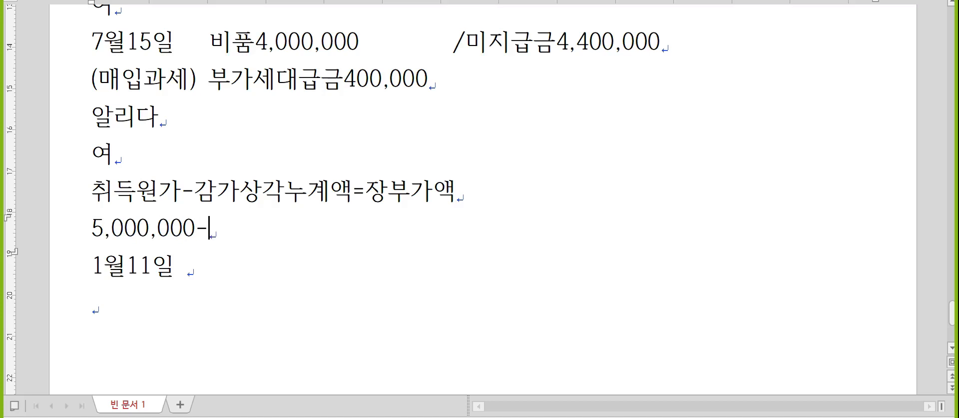
pyautogui.write('3,200,000')
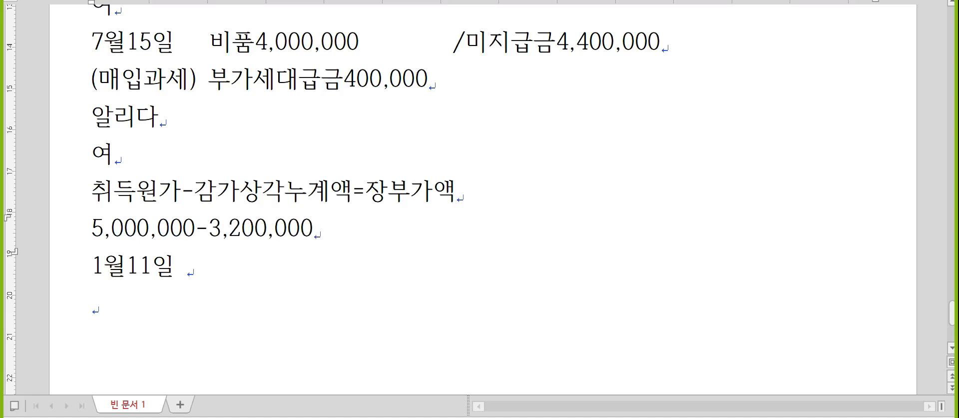
pyautogui.write('=1,80')
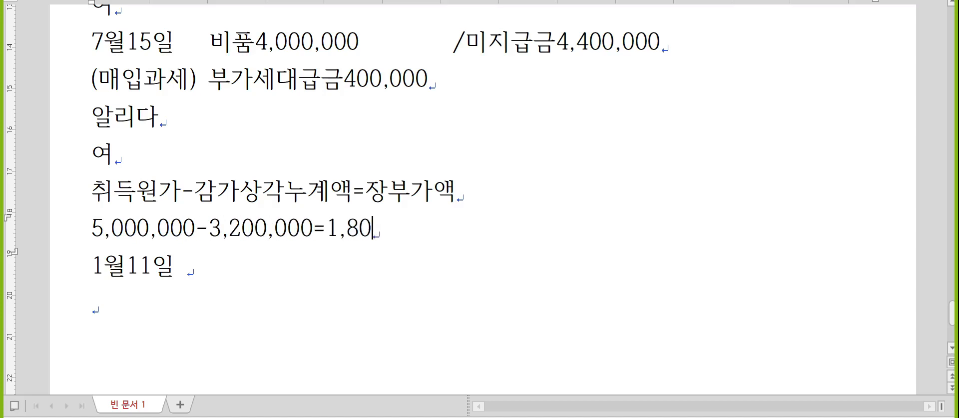
pyautogui.write('0,000')
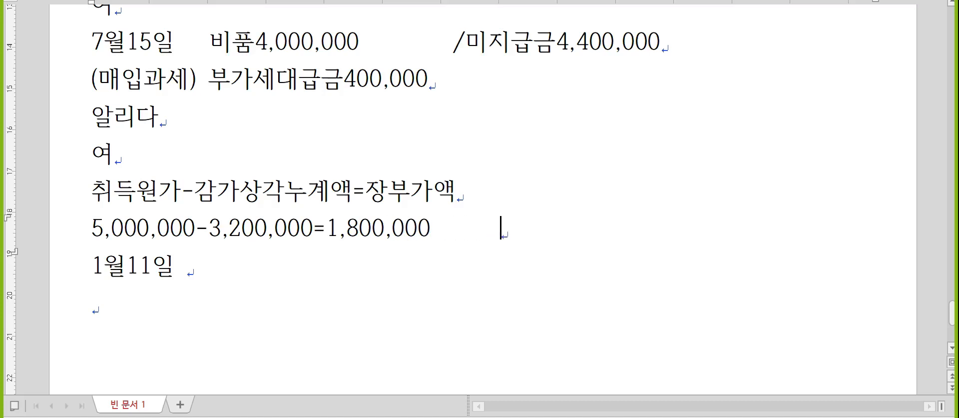
pyautogui.write('     800,000')
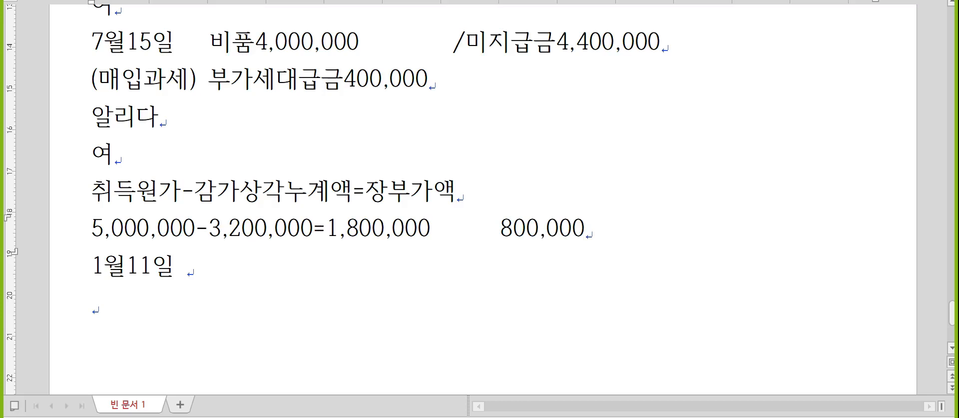
pyautogui.write('손실')
# - Put the cursor on the empty last line with Korean input on
pyautogui.press('Down')
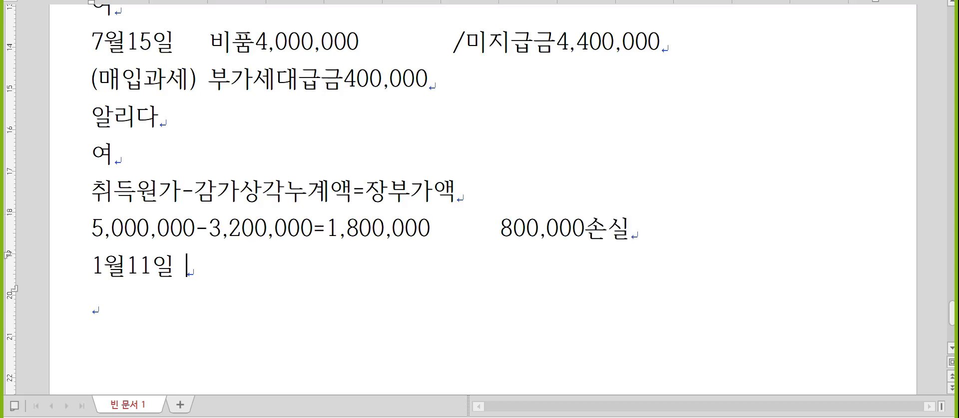
pyautogui.click(309, 222)
pyautogui.scroll(-2, 311, 225)
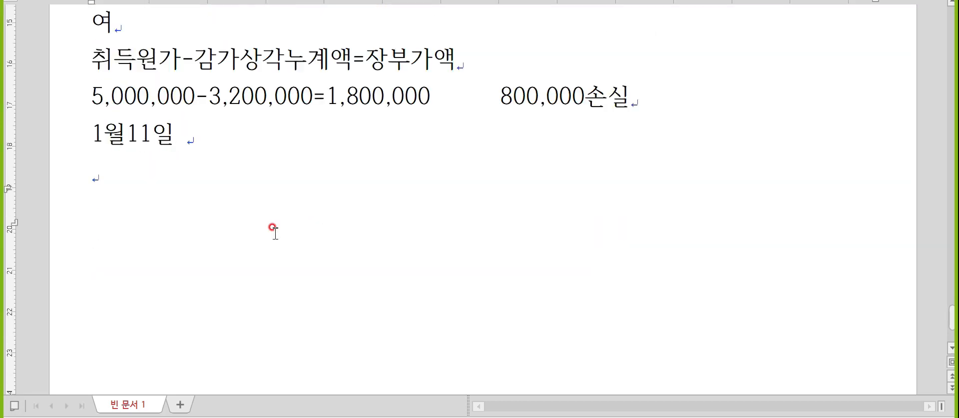
pyautogui.click(199, 166)
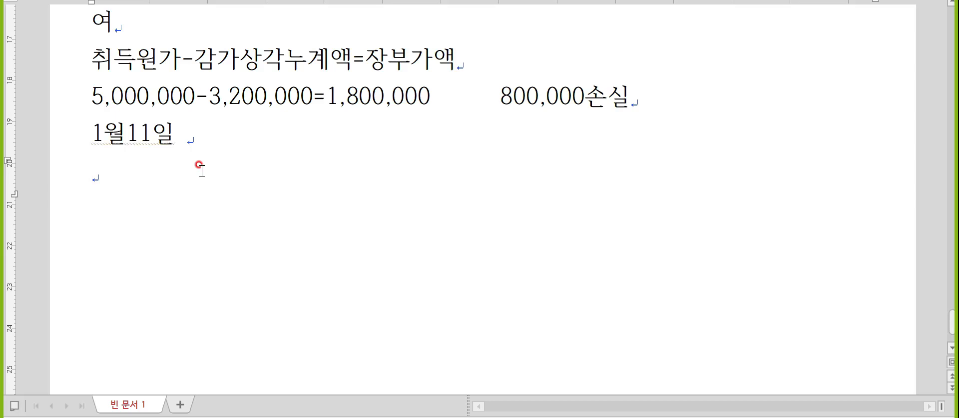
pyautogui.press('Hangul')
# - Change the date to 10월11일 and add (매출과세), K오토스 and 여 lines below
pyautogui.press('Up')
pyautogui.press('Right')
pyautogui.write('0')
pyautogui.press('Down')
pyautogui.write(')(')
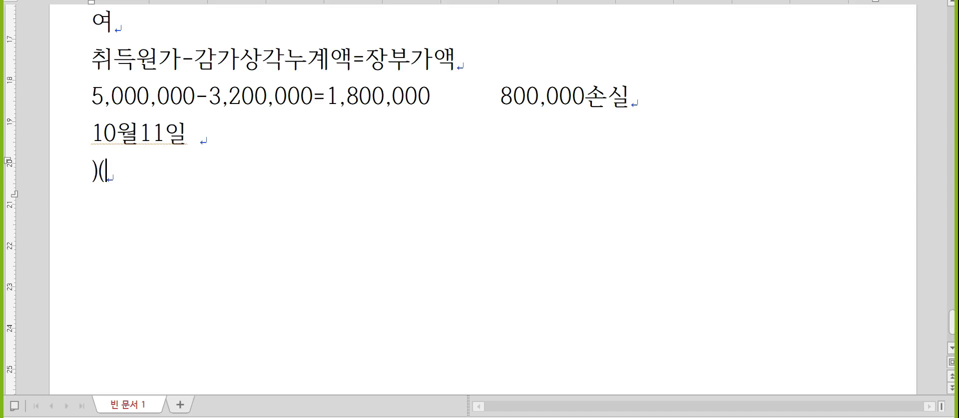
pyautogui.press('BackSpace')
pyautogui.press('BackSpace')
pyautogui.write('(매출과세)')
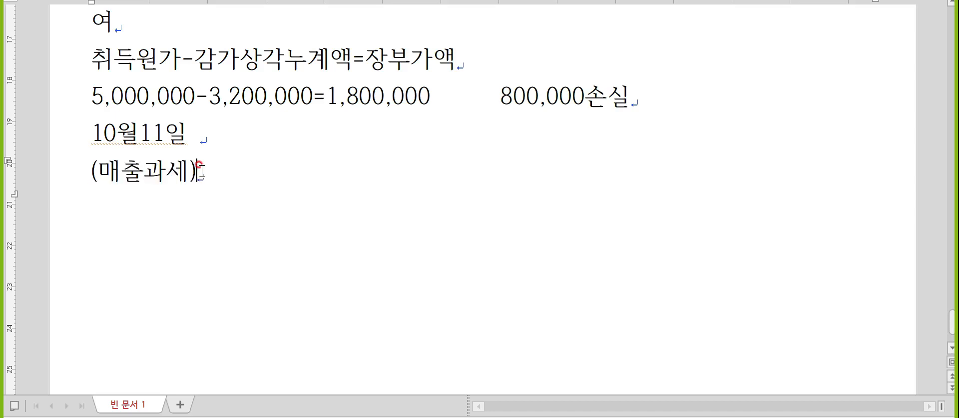
pyautogui.press('Return')
pyautogui.write('K오토스')
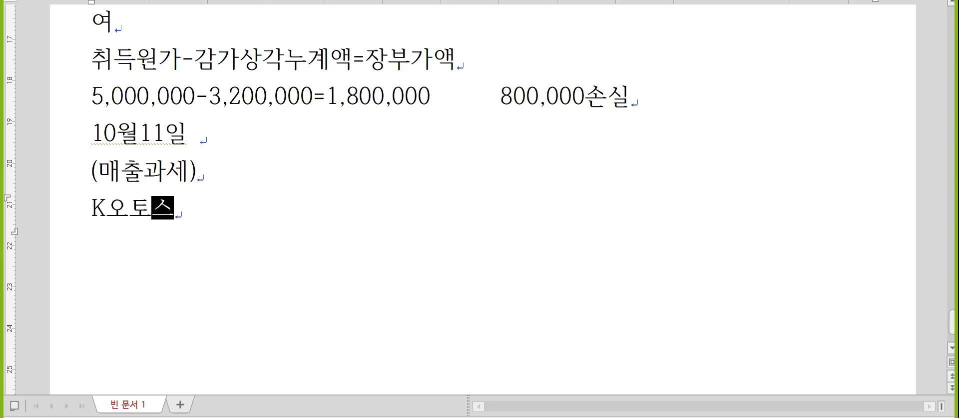
pyautogui.press('Return')
pyautogui.write('여')
# - On the 10월11일 line, enter 감가상각누계액3,200,000/차량운반구5,000,000
pyautogui.press('Up')
pyautogui.press('Up')
pyautogui.press('Up')
pyautogui.press('End')
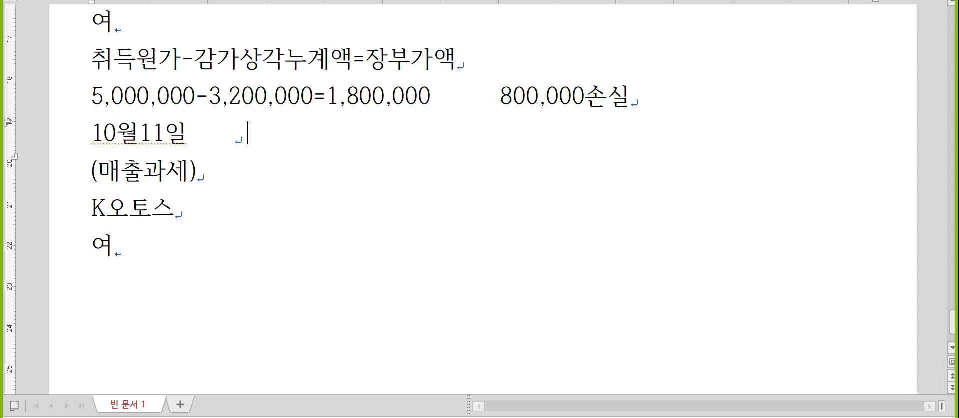
pyautogui.write('/차량운반구')
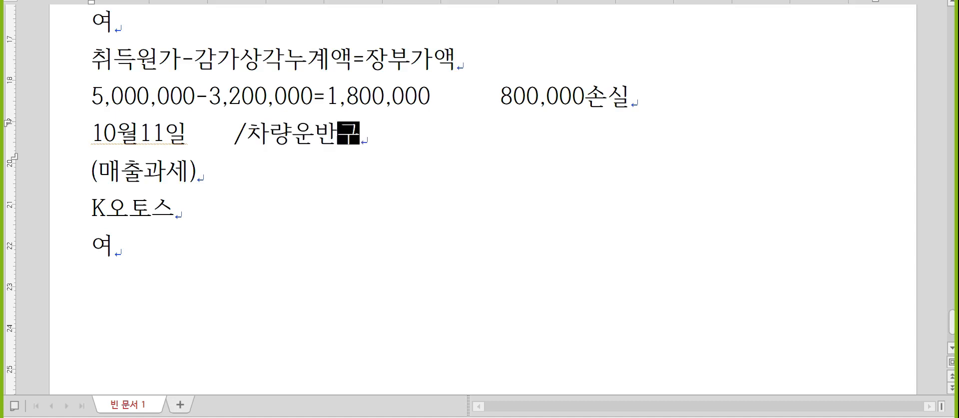
pyautogui.write('5,000,00')
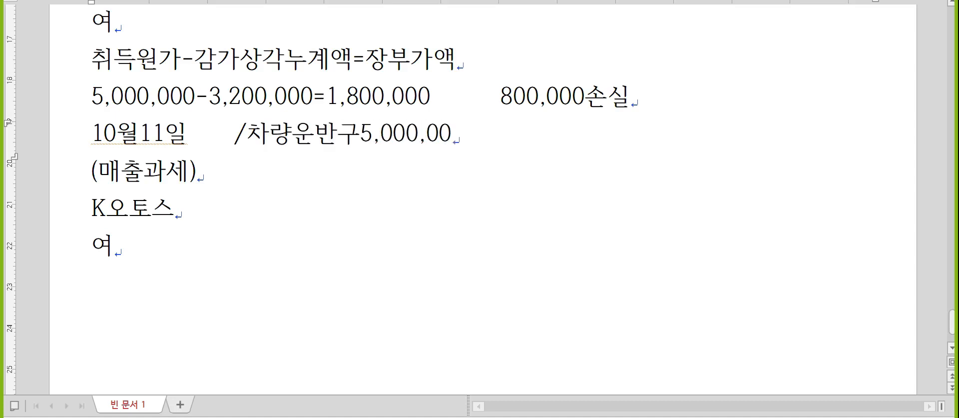
pyautogui.write('0')
pyautogui.press('Left')
pyautogui.press('Left')
pyautogui.press('Left')
pyautogui.press('Left')
pyautogui.press('Left')
pyautogui.press('Left')
pyautogui.press('Left')
pyautogui.press('Left')
pyautogui.press('Left')
pyautogui.press('Left')
pyautogui.press('Left')
pyautogui.press('Left')
pyautogui.press('Left')
pyautogui.press('Left')
pyautogui.press('Left')
pyautogui.press('Left')
pyautogui.press('Left')
pyautogui.press('Delete')
pyautogui.press('Delete')
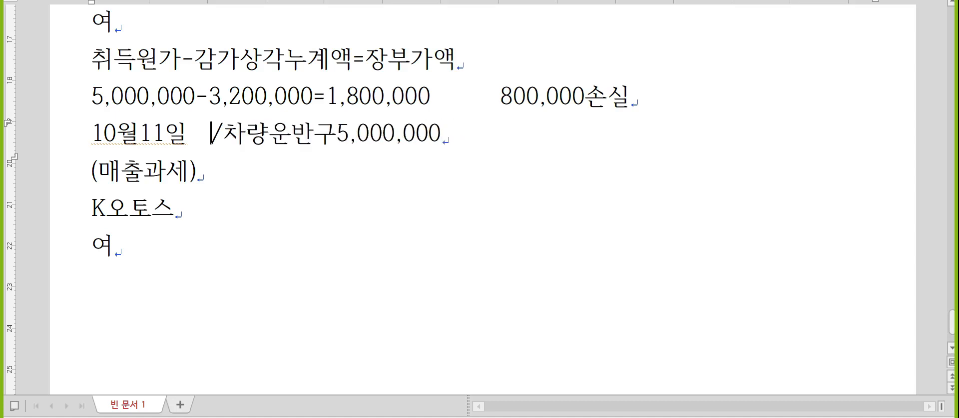
pyautogui.write('감가상각누계액')
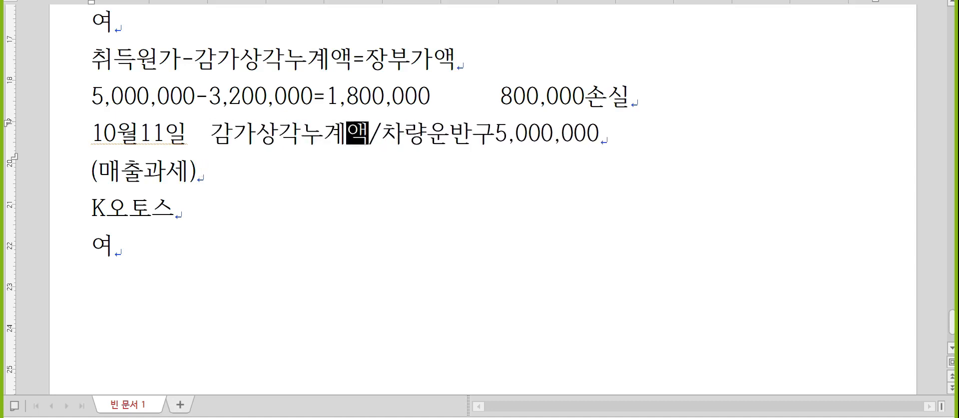
pyautogui.write('3,200,000')
# - Add 미수금 1,100,000/부가세예수금 100,000 and 유형자산처분손실800,000 on the following lines
pyautogui.press('Down')
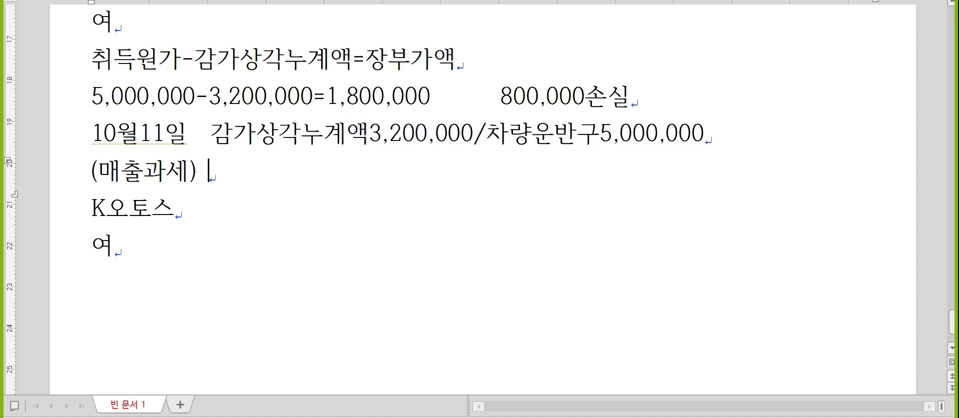
pyautogui.press('BackSpace')
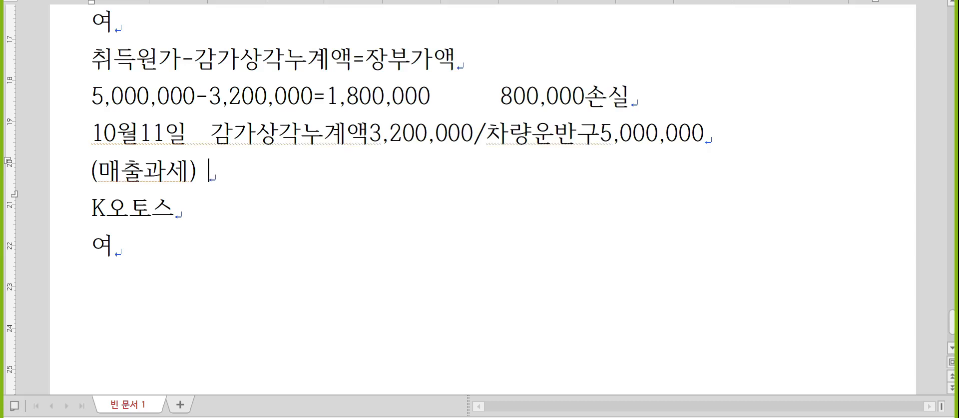
pyautogui.write('미숙금        1,1')
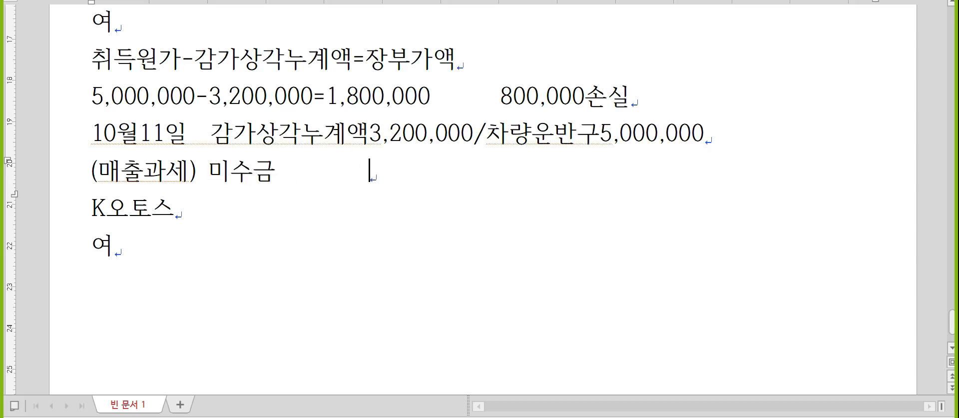
pyautogui.write('00,000/부가')
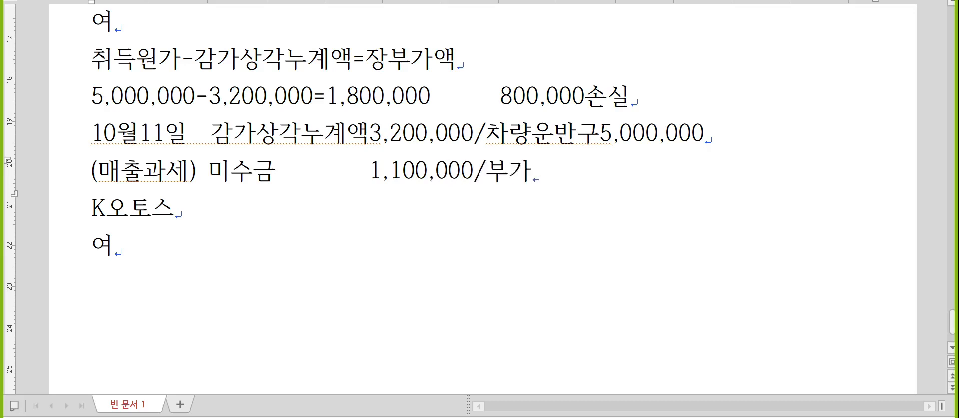
pyautogui.write('셍예수금  10')
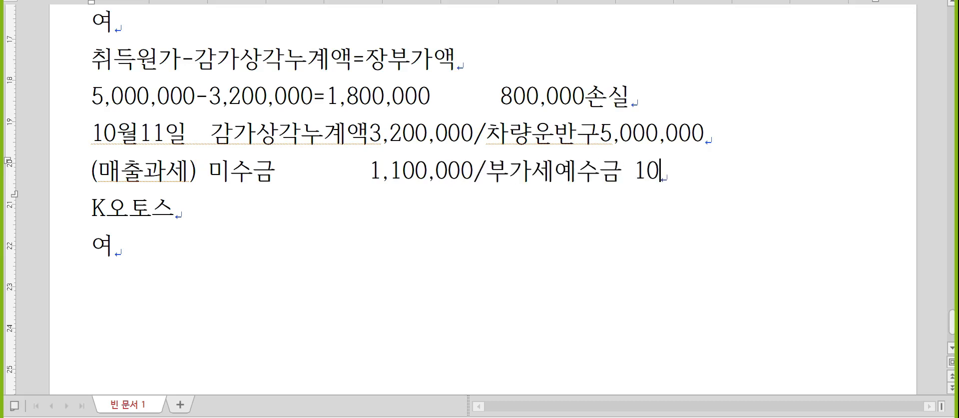
pyautogui.write('0,000')
pyautogui.press('Down')
pyautogui.write('유혀')
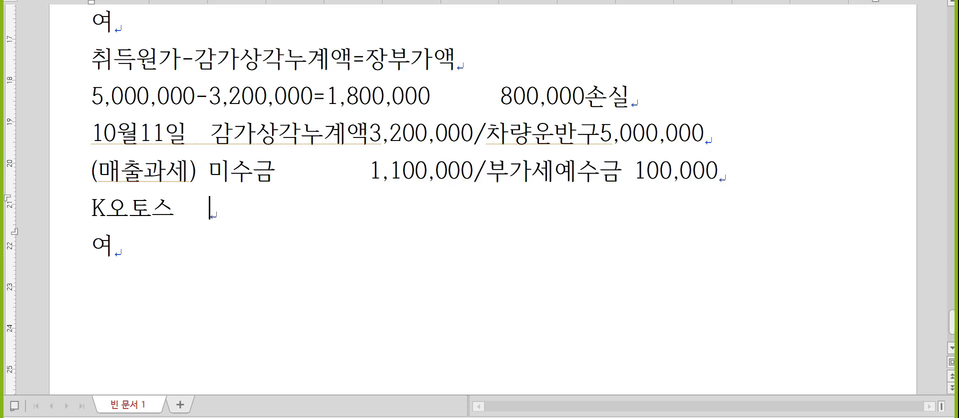
pyautogui.write('형자사너ㅂ')
pyautogui.press('BackSpace')
pyautogui.press('BackSpace')
pyautogui.press('BackSpace')
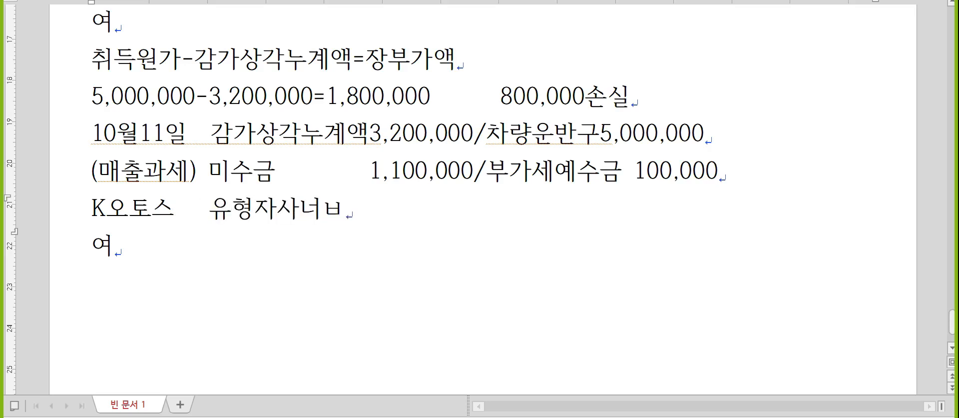
pyautogui.write('산처분손실')
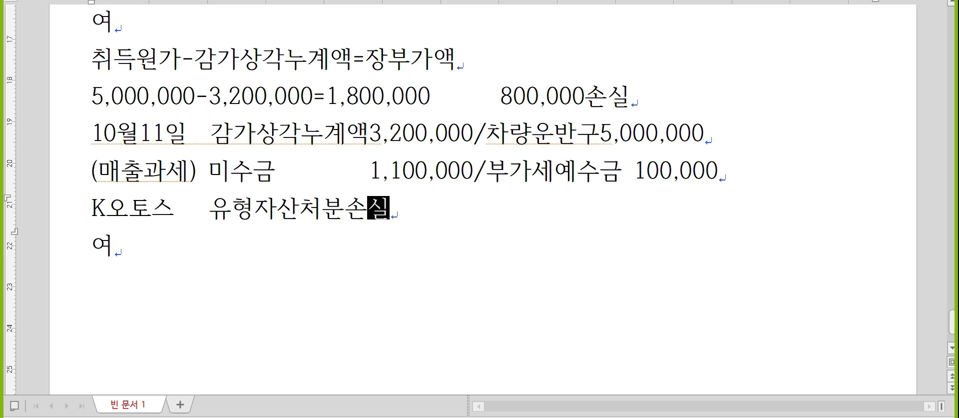
pyautogui.write('800,000')
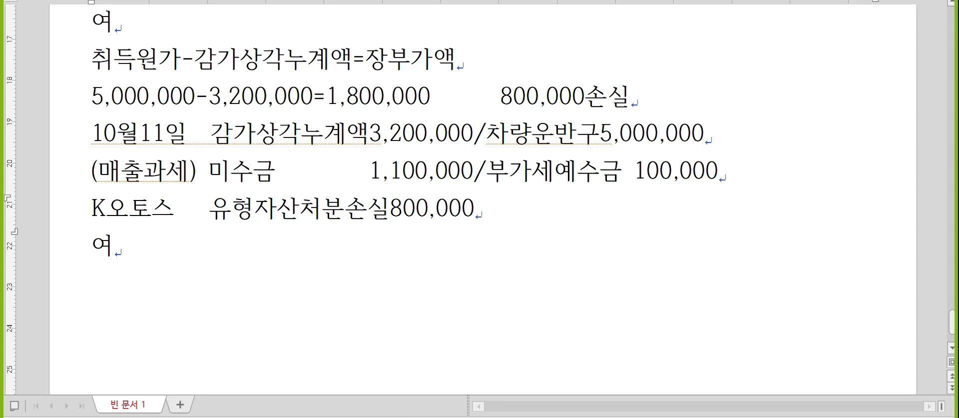
pyautogui.click(210, 170)
pyautogui.press('Hangul')
# - In KcLep, start an October 11 과세 sale of 차량 매각대금 with supply value 1,000,000
pyautogui.hotkey('alt', 'Tab')
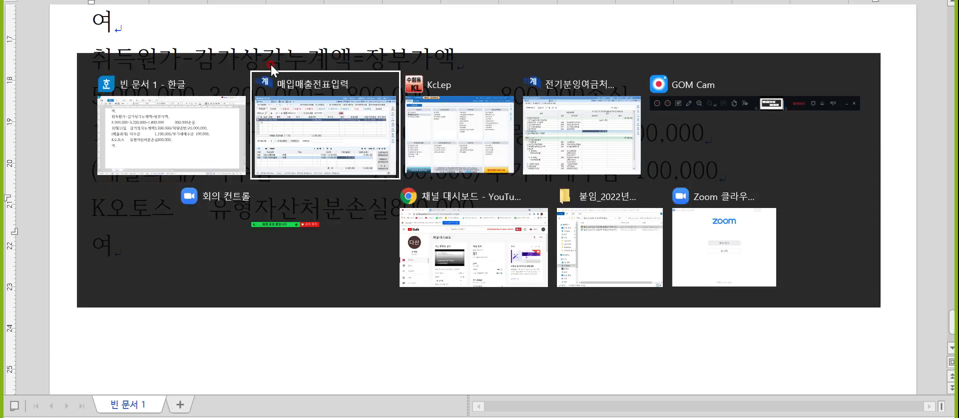
pyautogui.press('Escape')
pyautogui.press('Escape')
pyautogui.write('1')
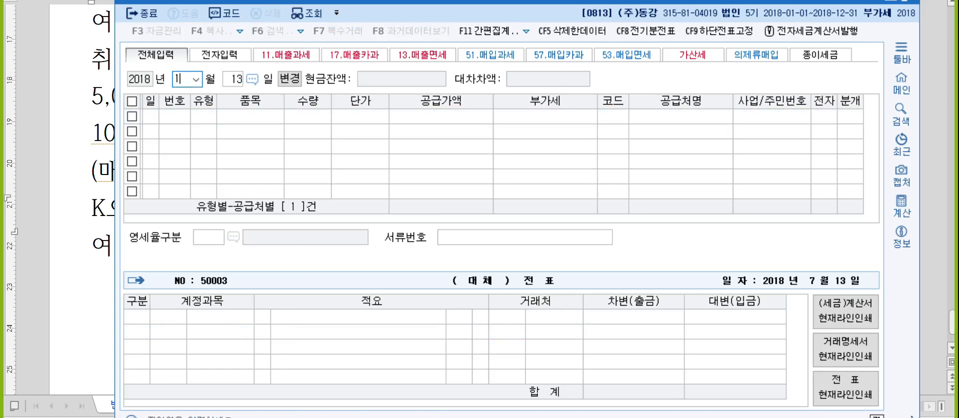
pyautogui.write('01111')
pyautogui.press('Return')
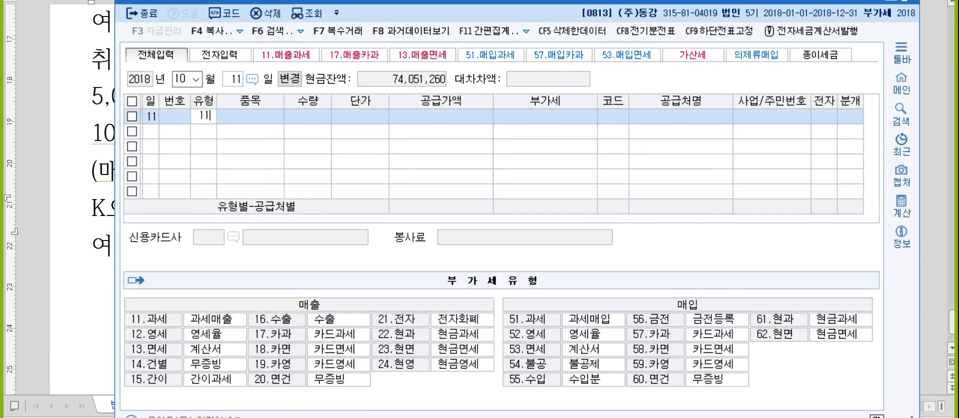
pyautogui.write('차량 매각대금')
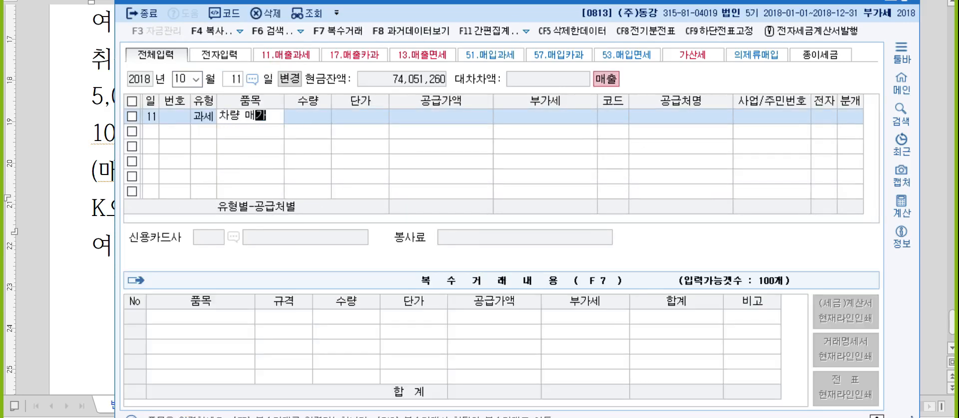
pyautogui.press('Return')
pyautogui.press('Return')
pyautogui.press('Return')
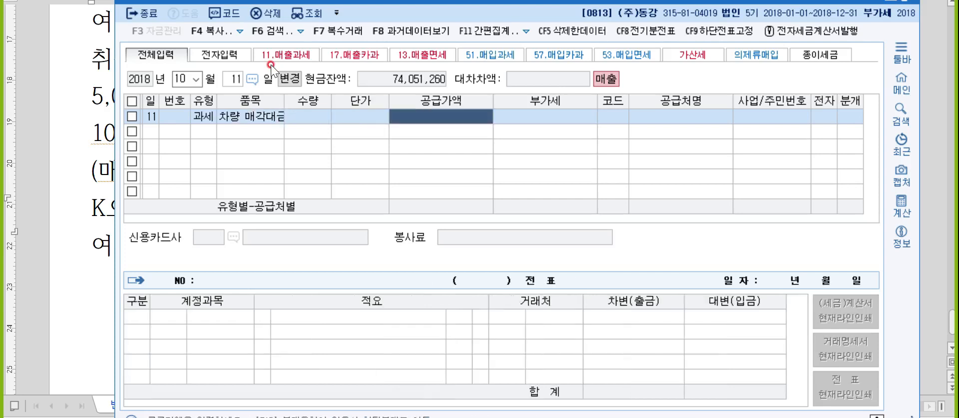
pyautogui.write('1000000')
pyautogui.press('Return')
pyautogui.press('Return')
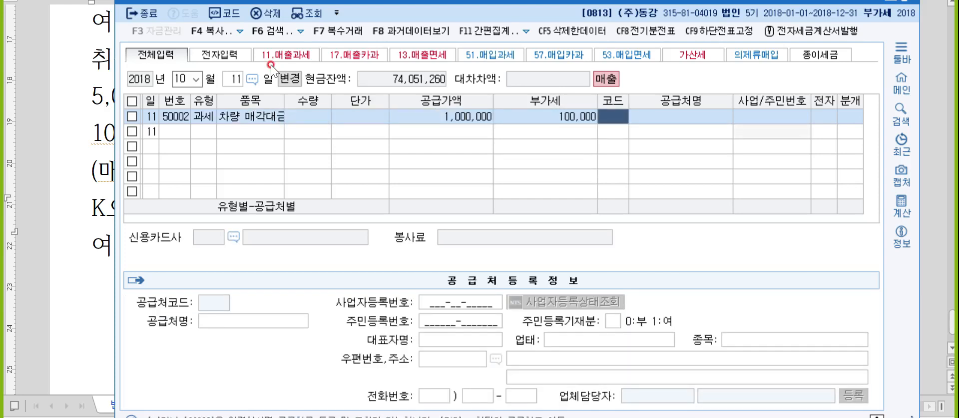
# - Select K오토스중고차상사 as the customer and mark the invoice electronic
pyautogui.write('오토스')
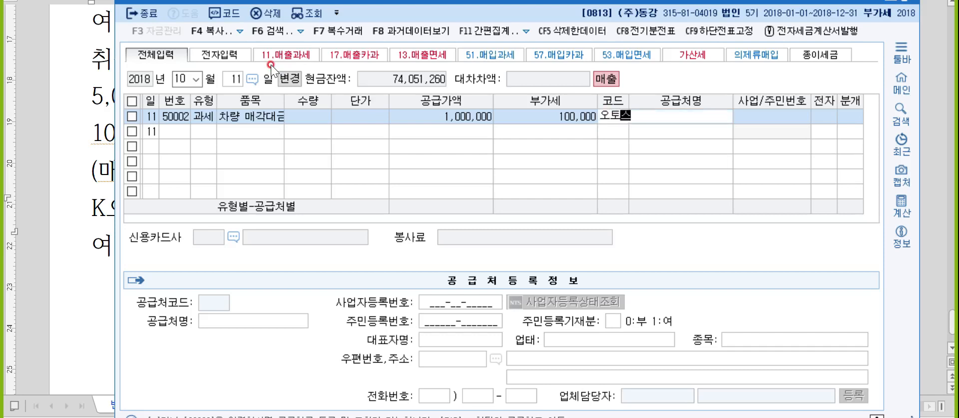
pyautogui.press('Return')
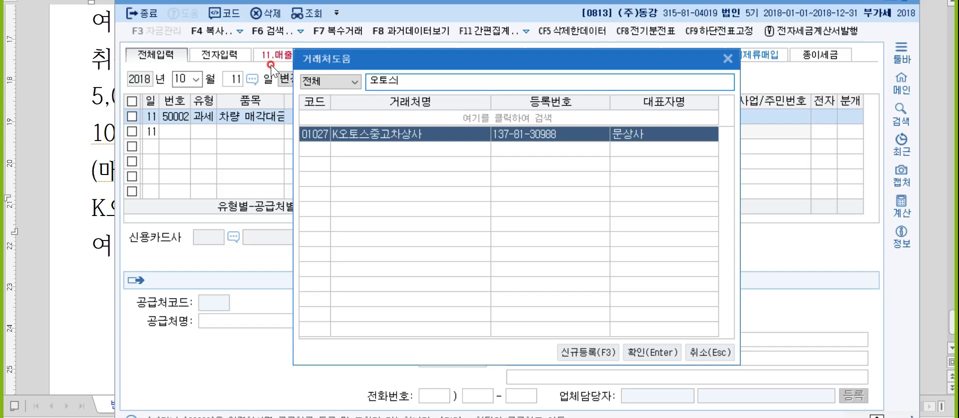
pyautogui.press('BackSpace')
pyautogui.press('BackSpace')
pyautogui.press('BackSpace')
pyautogui.write('상사')
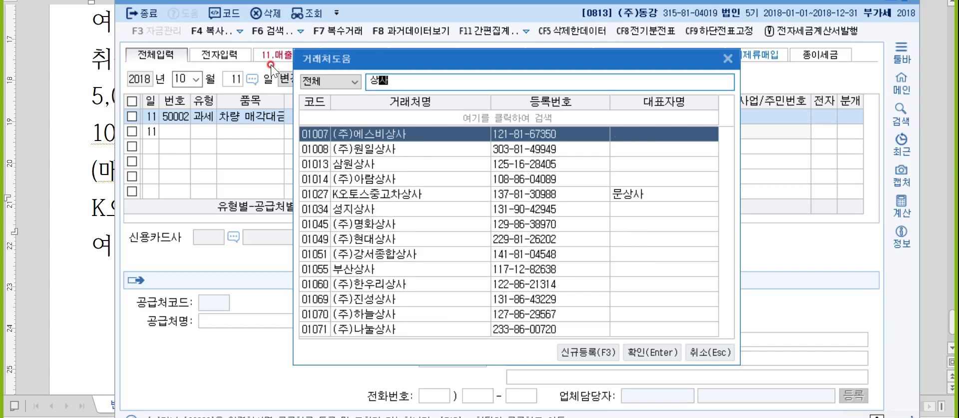
pyautogui.press('BackSpace')
pyautogui.press('BackSpace')
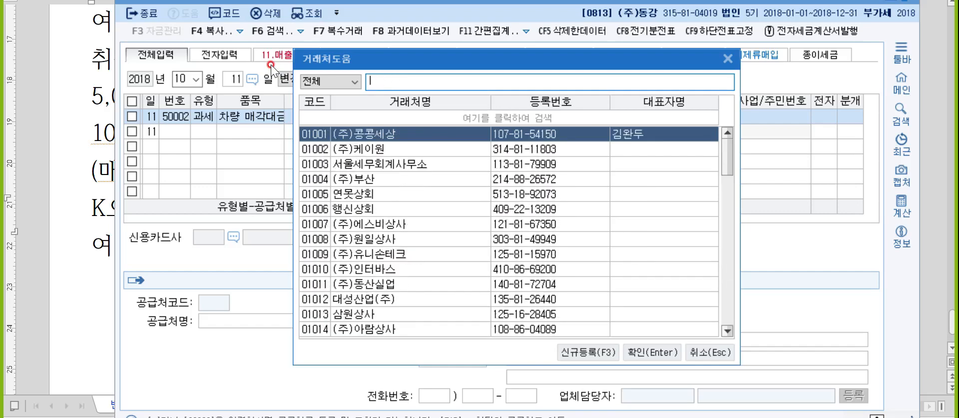
pyautogui.write('문상사')
pyautogui.press('Return')
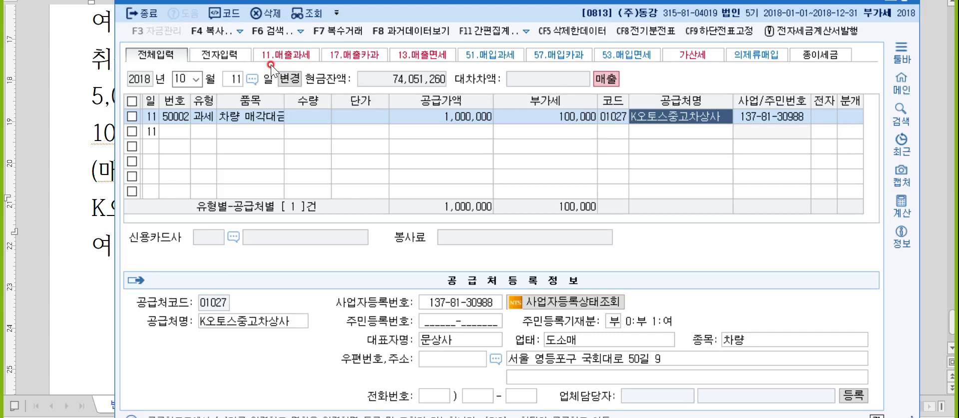
pyautogui.press('Return')
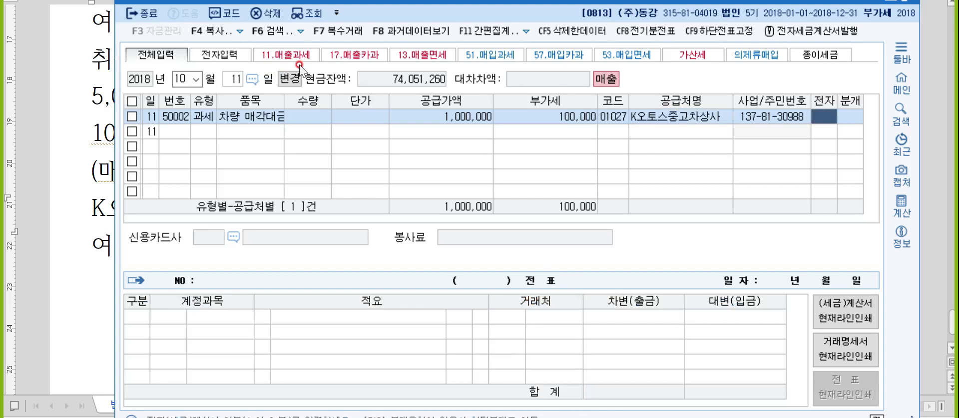
pyautogui.write('1')
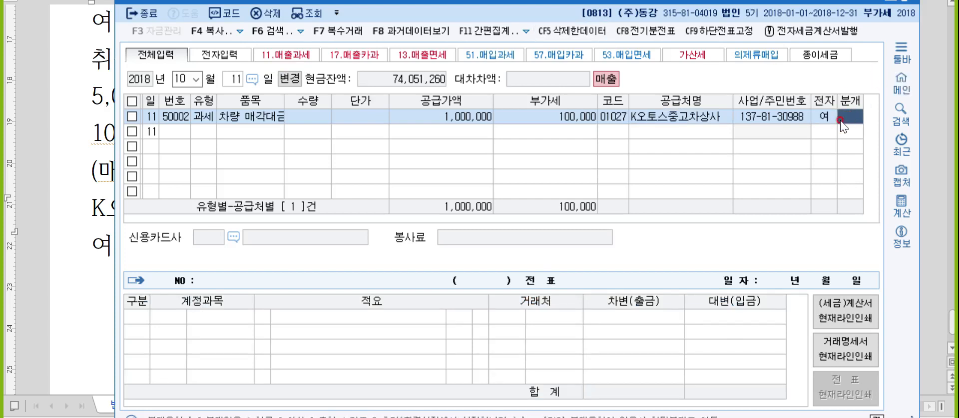
pyautogui.write('3')
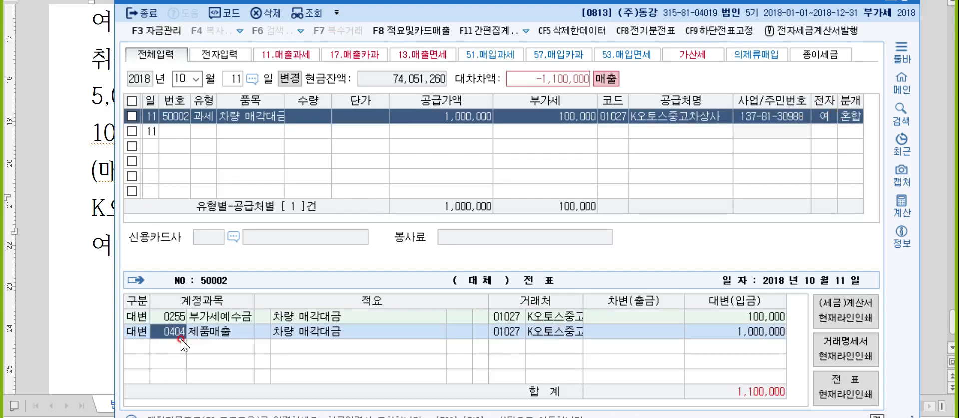
pyautogui.write('차량')
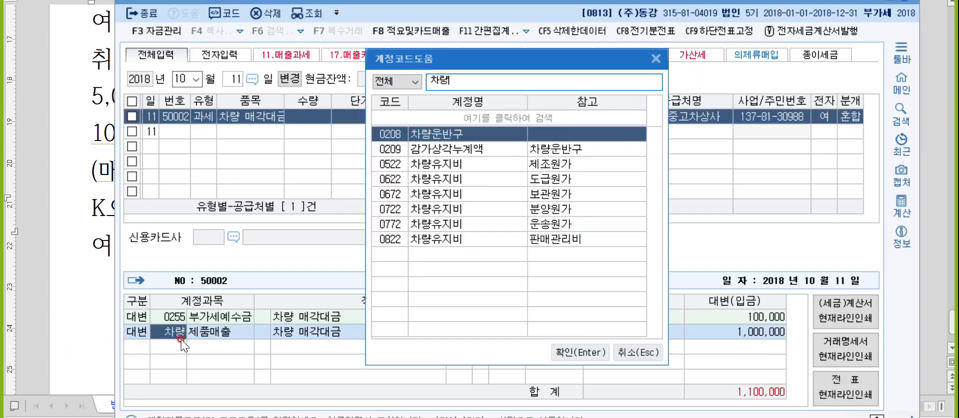
# - Credit 0208 차량운반구 5,000,000 and debit 0209 감가상각누계액 3,200,000
pyautogui.press('Return')
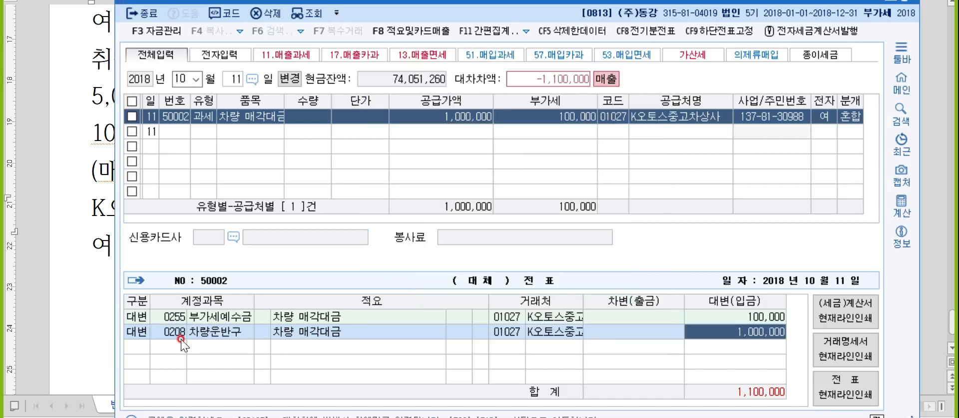
pyautogui.write('5000000')
pyautogui.press('Return')
pyautogui.write('3')
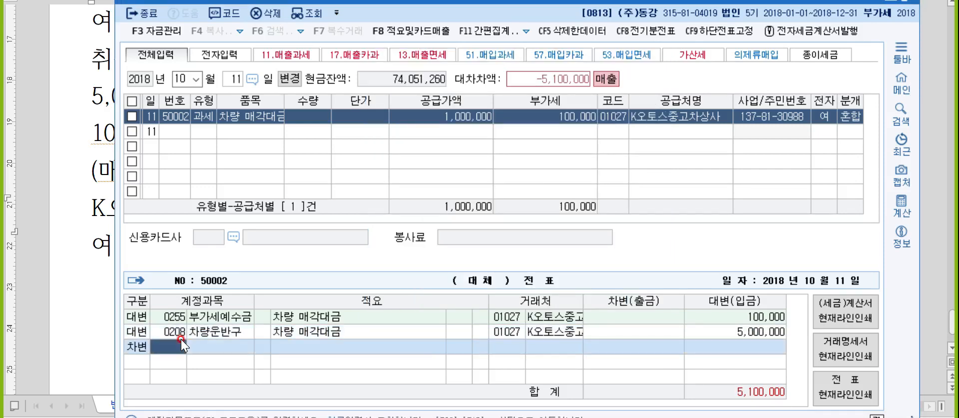
pyautogui.write('감가')
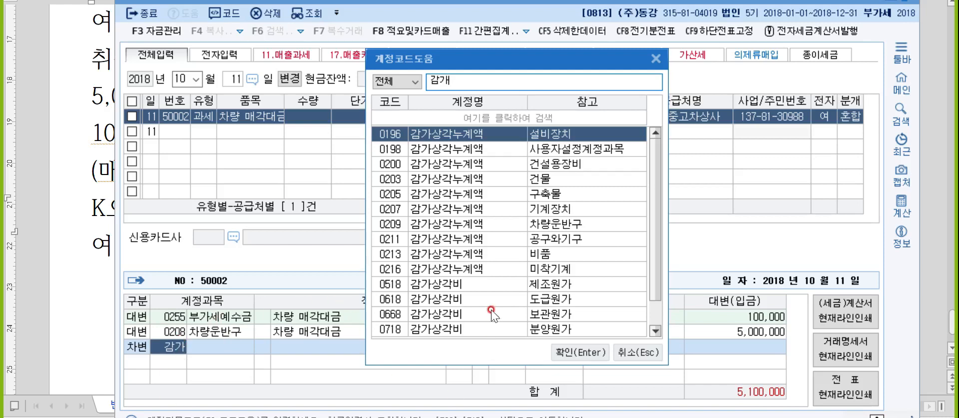
pyautogui.click(503, 226)
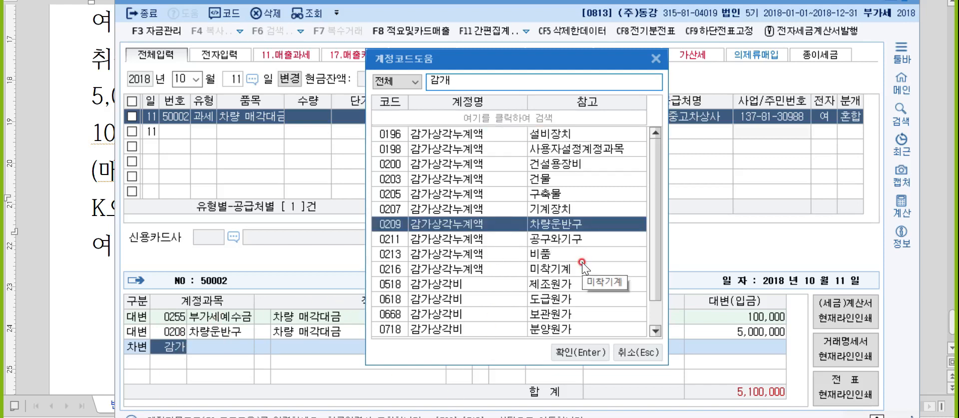
pyautogui.press('Return')
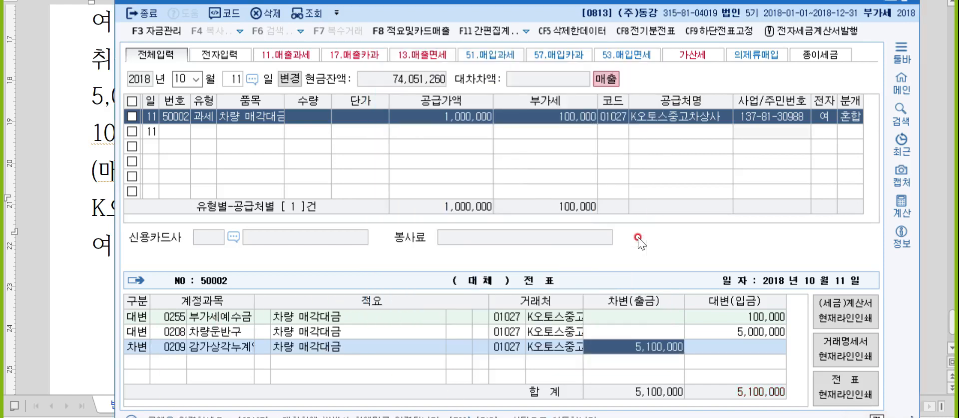
pyautogui.write('3200000')
pyautogui.press('Return')
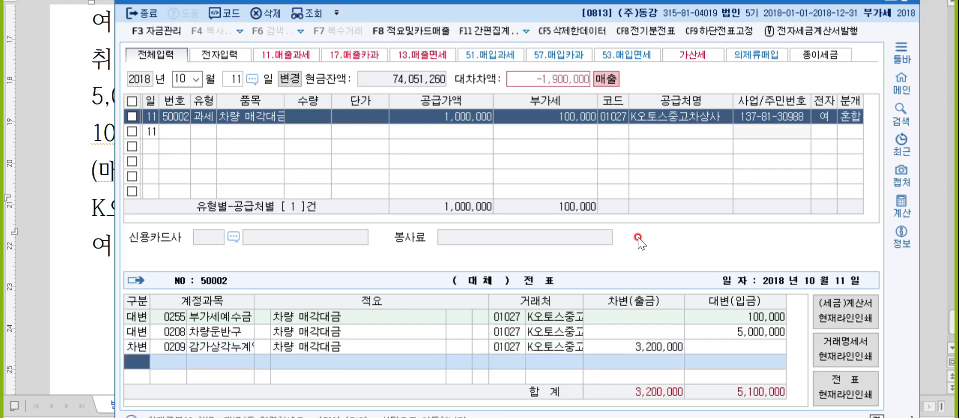
# - Debit 0120 미수금 1,100,000 and 유형자산처분손실 800,000, then return to the Hangul notes
pyautogui.write('미수금')
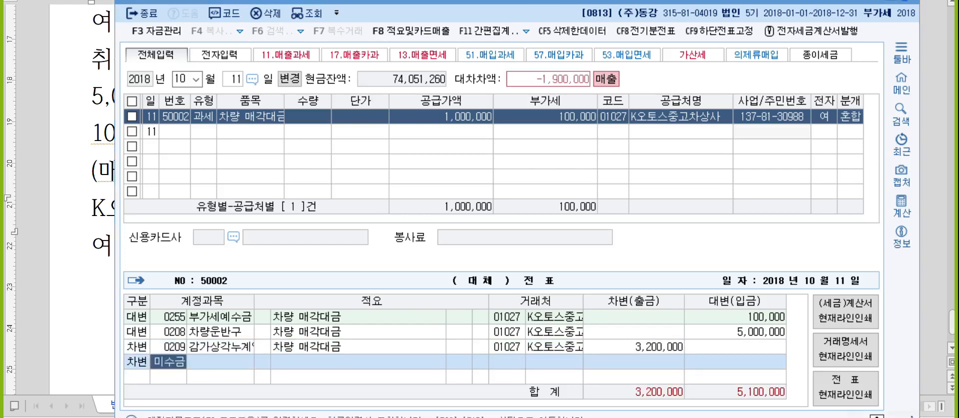
pyautogui.press('Return')
pyautogui.press('Return')
pyautogui.write('1100000')
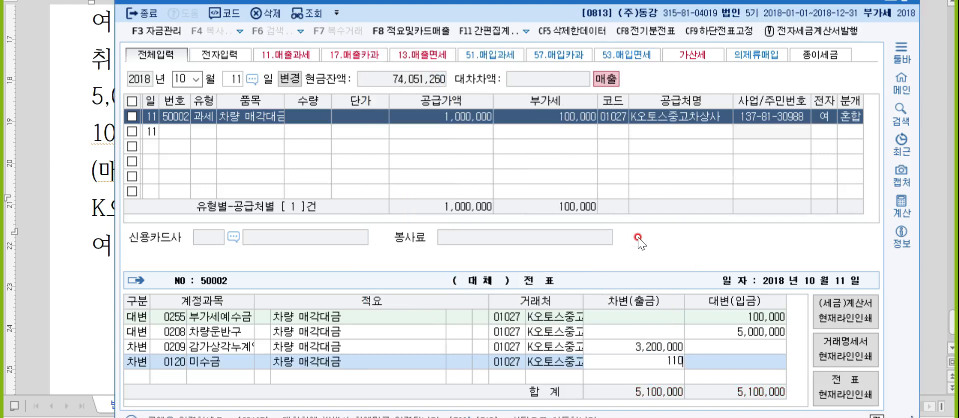
pyautogui.press('Return')
pyautogui.write('유형')
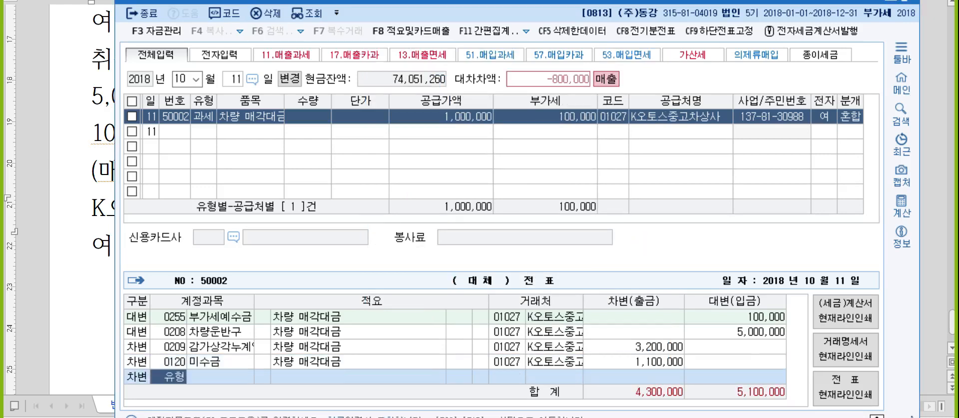
pyautogui.press('Return')
pyautogui.press('Down')
pyautogui.press('Return')
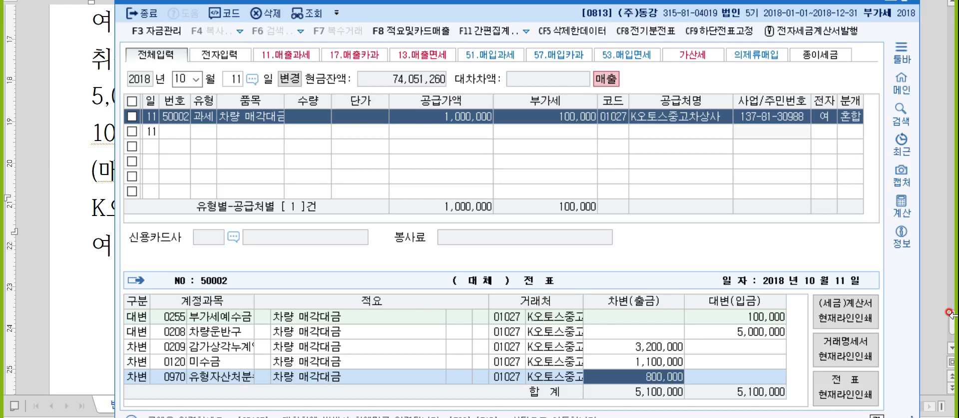
pyautogui.click(926, 194)
# - Add an 11월 8일 date line below 여 with a blank line above it
pyautogui.click(211, 260)
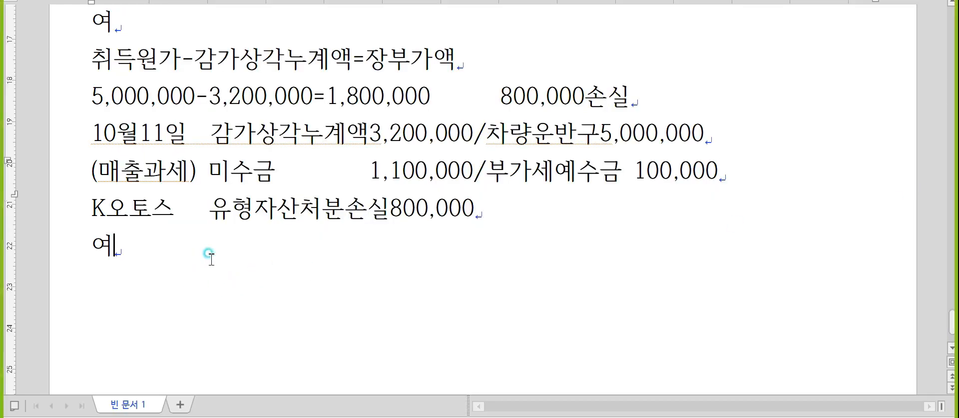
pyautogui.press('Return')
pyautogui.write('11ㅇ')
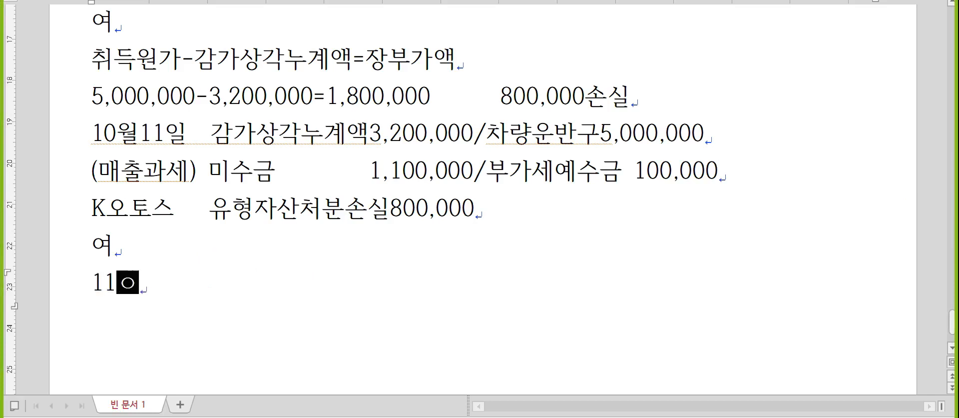
pyautogui.write('월 8일')
pyautogui.press('Home')
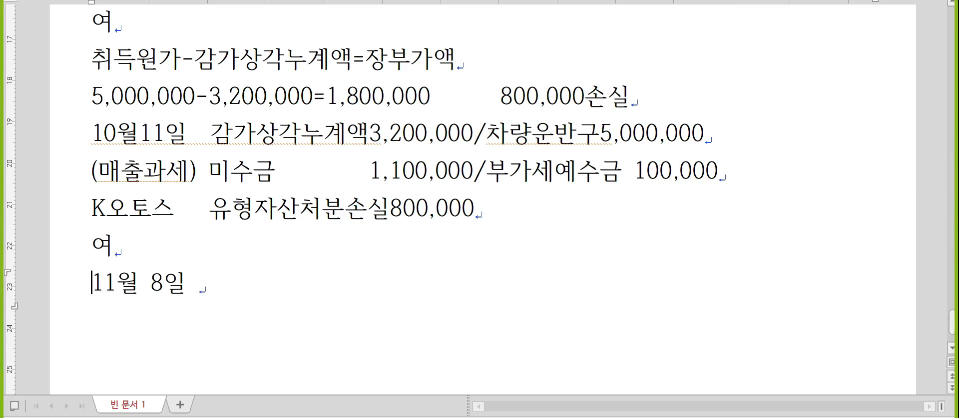
pyautogui.press('Return')
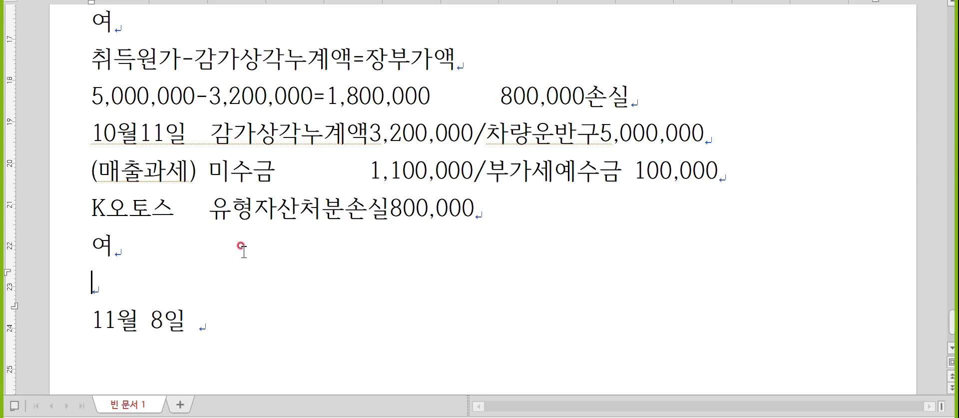
pyautogui.scroll(-3, 270, 247)
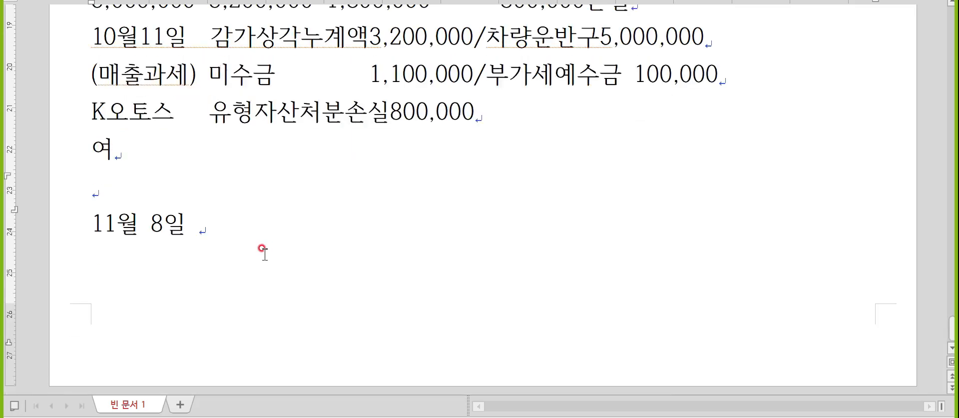
# - Write the 불공 list: 접대비, 업무무관비용, 비영업용소형승용차 exclusions, 면세관련비용(토지)+세금계산서
pyautogui.write('ㅂㅜㄹ공 : 접대')
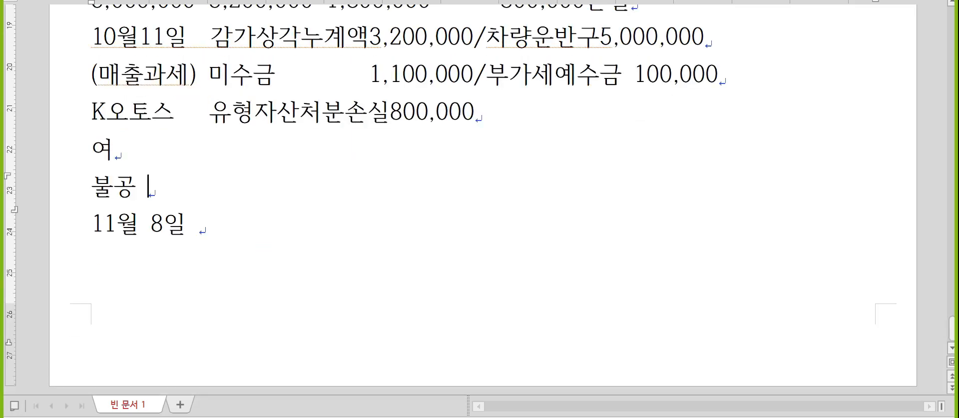
pyautogui.write('비, 업무묵')
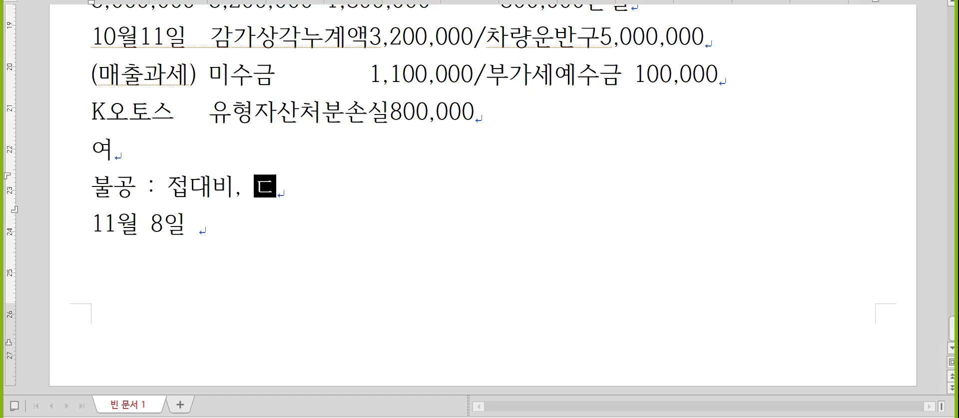
pyautogui.write('ㅘㄴ비용, 비영업')
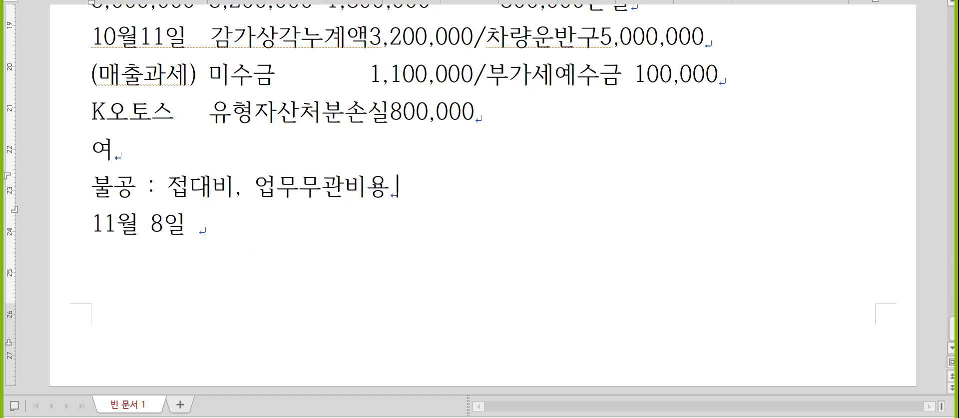
pyautogui.write('용소형승요')
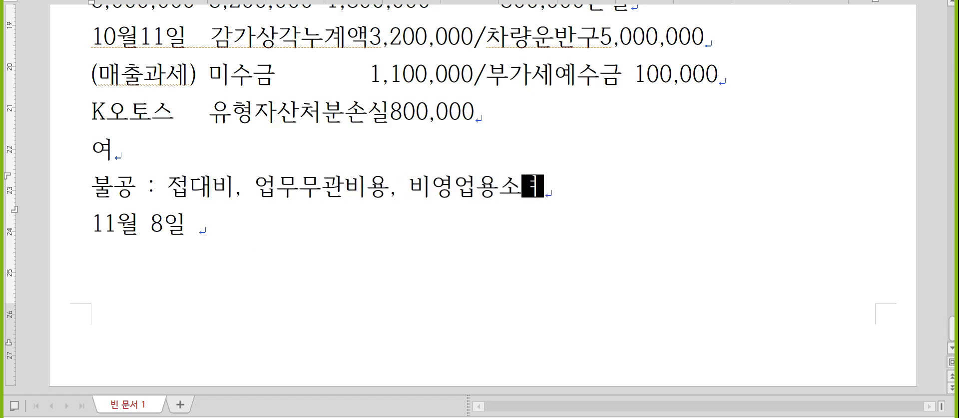
pyautogui.write('ㅇ차(')
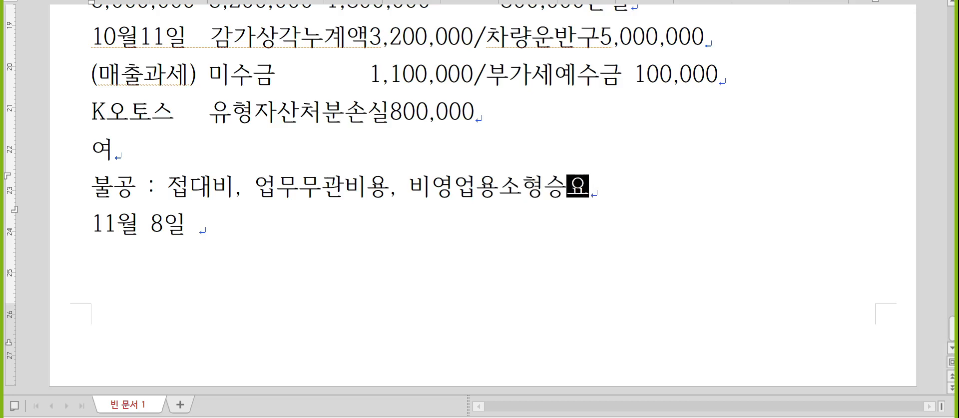
pyautogui.write('1,000')
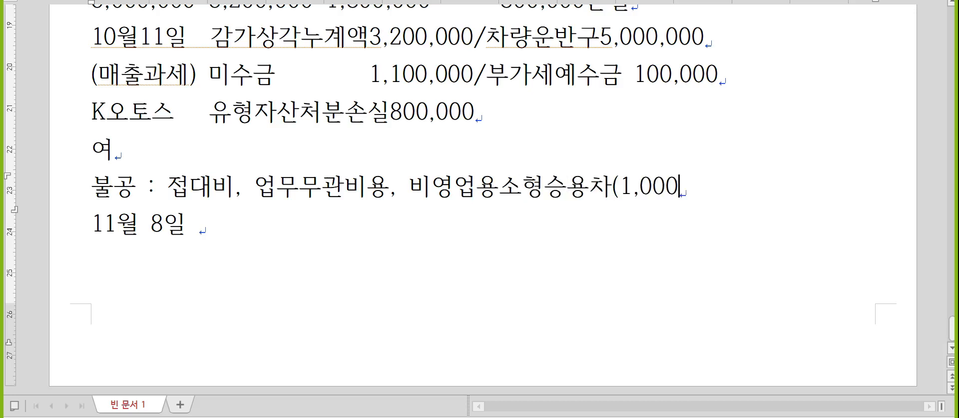
pyautogui.write('CC이하 제외, 경찾')
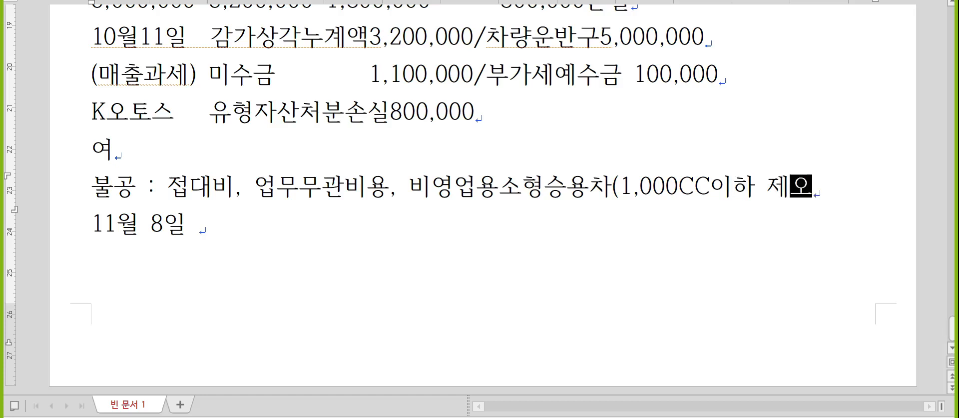
pyautogui.write('ㅔ외), 면세관련')
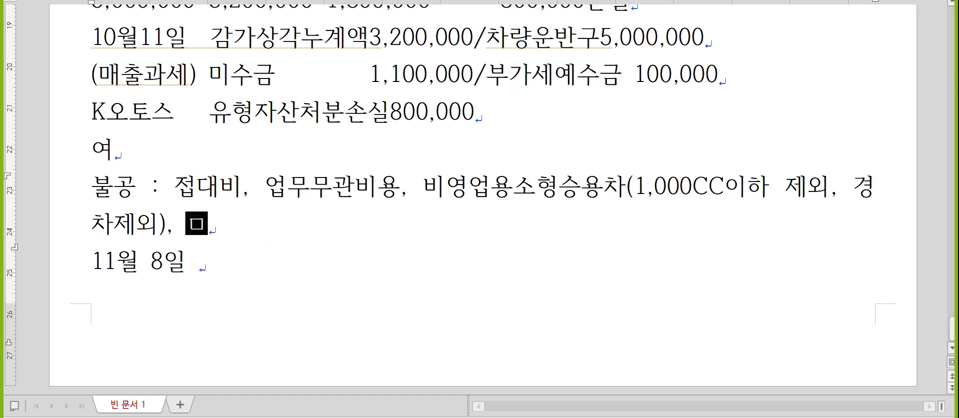
pyautogui.write('비용(토지)')
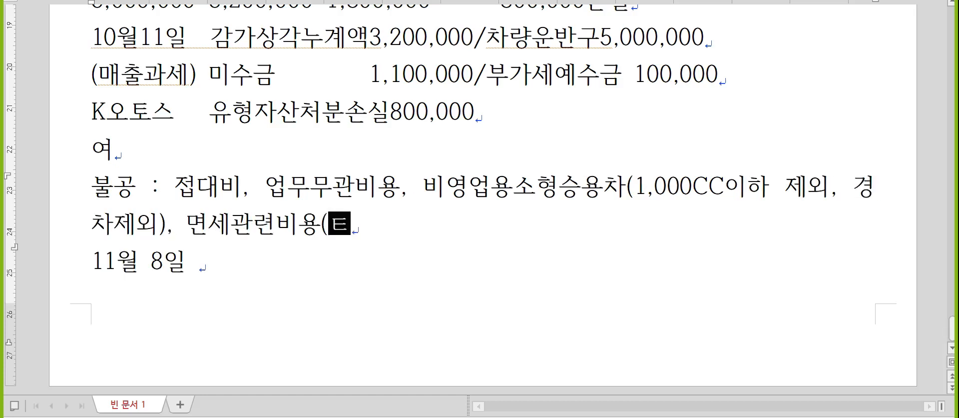
pyautogui.write('+세금겟')
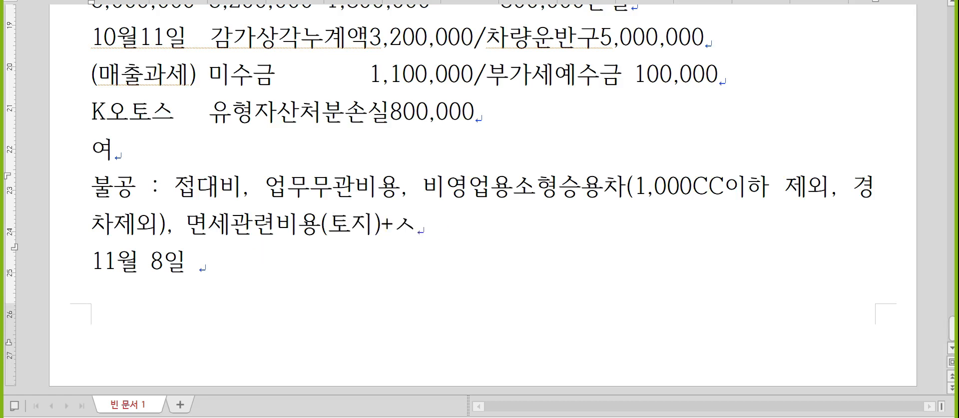
pyautogui.write('산서')
pyautogui.press('Left')
pyautogui.press('Left')
pyautogui.press('Left')
pyautogui.press('Left')
pyautogui.press('Left')
pyautogui.press('Left')
pyautogui.press('Left')
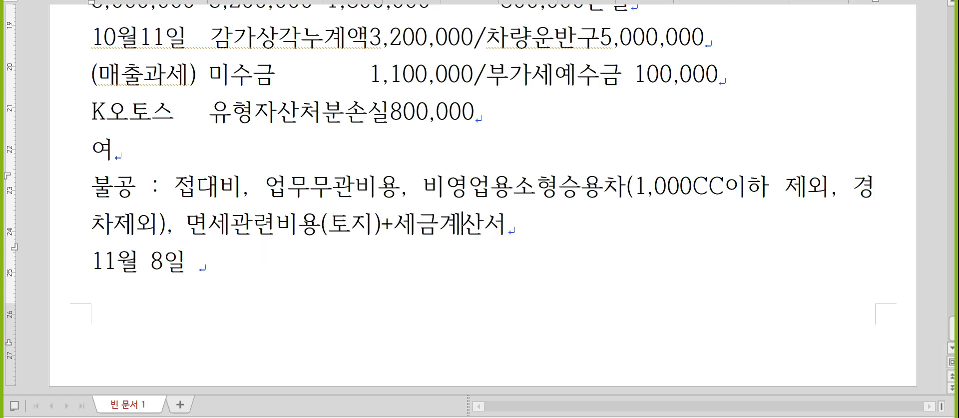
pyautogui.hotkey('shift', 'Left')
pyautogui.hotkey('shift', 'Left')
pyautogui.hotkey('ctrl', 'F12')
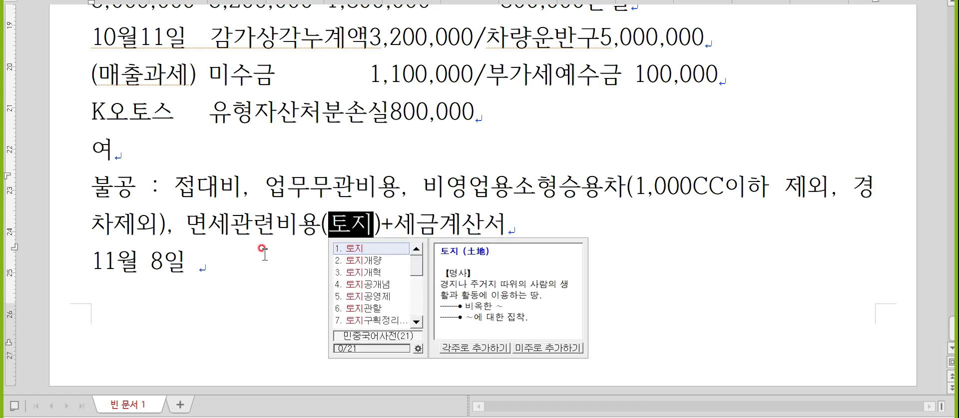
pyautogui.press('Escape')
pyautogui.press('Right')
pyautogui.press('Right')
pyautogui.press('Right')
pyautogui.hotkey('shift', 'Right')
pyautogui.hotkey('shift', 'Right')
pyautogui.hotkey('shift', 'Right')
pyautogui.hotkey('shift', 'Right')
pyautogui.hotkey('shift', 'Right')
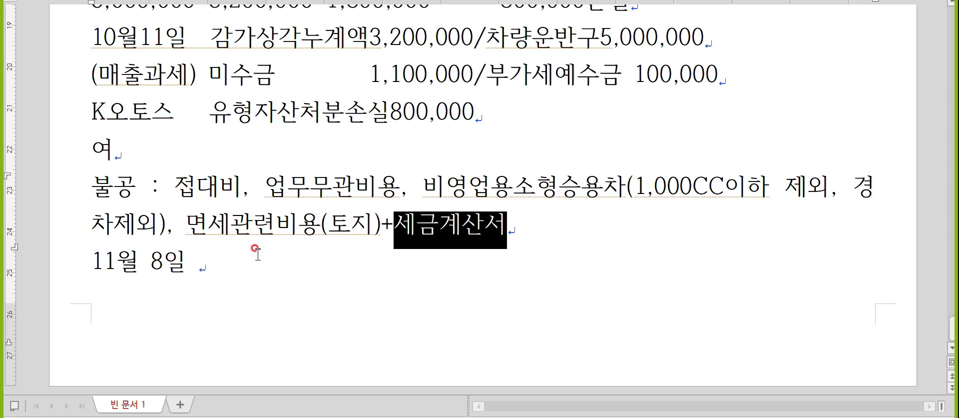
pyautogui.click(149, 255)
# - Add empty lines after 11월 8일 so the entry continues onto page 2
pyautogui.click(213, 266)
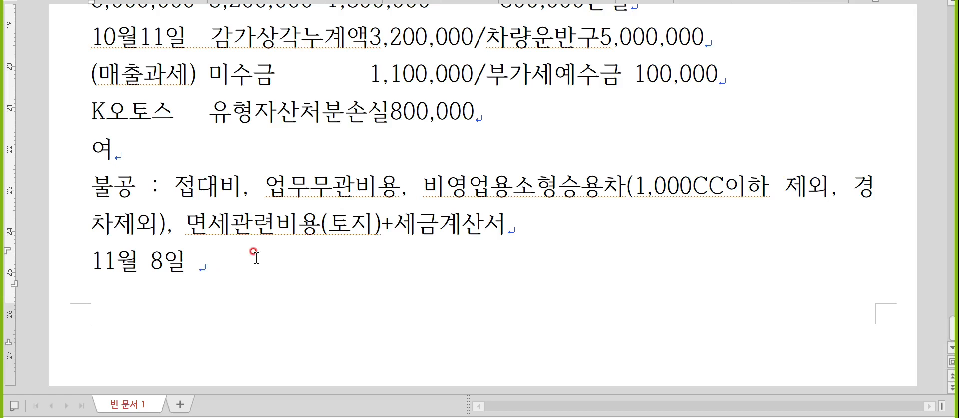
pyautogui.press('Return')
pyautogui.press('Return')
pyautogui.press('Return')
pyautogui.press('Up')
pyautogui.press('Up')
pyautogui.press('Up')
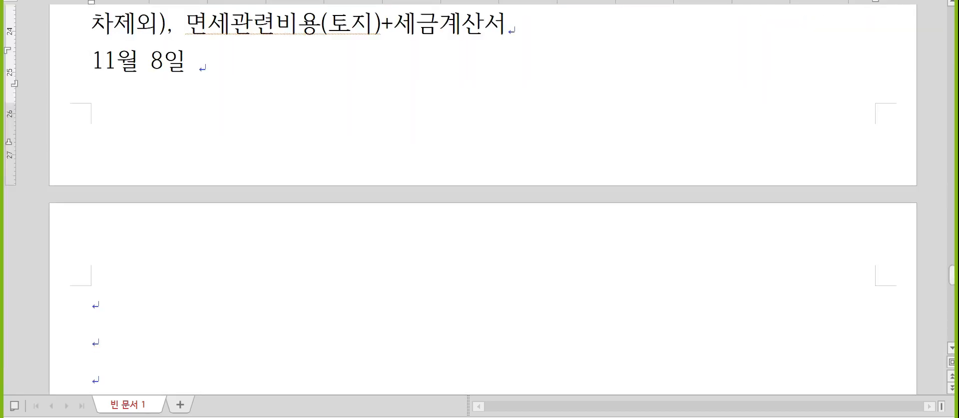
# - On page 2, add the lines (매입불공), 부동산 and 여
pyautogui.click(92, 334)
pyautogui.write('(매입')
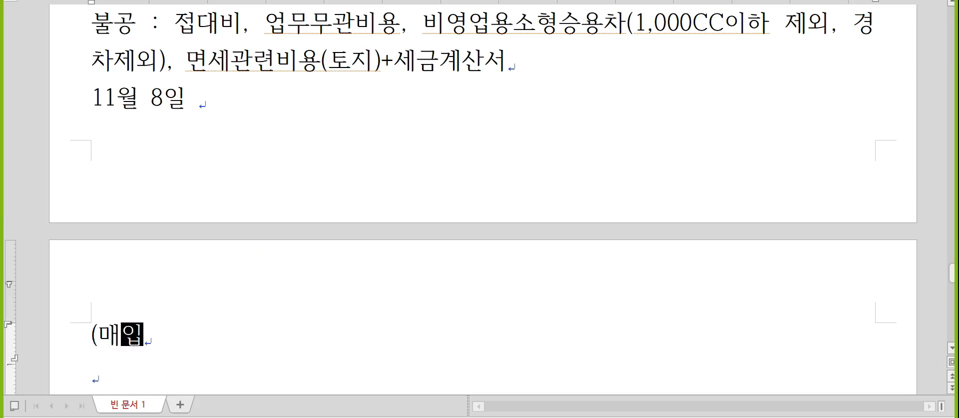
pyautogui.write('불공)')
pyautogui.press('Return')
pyautogui.write('부동사')
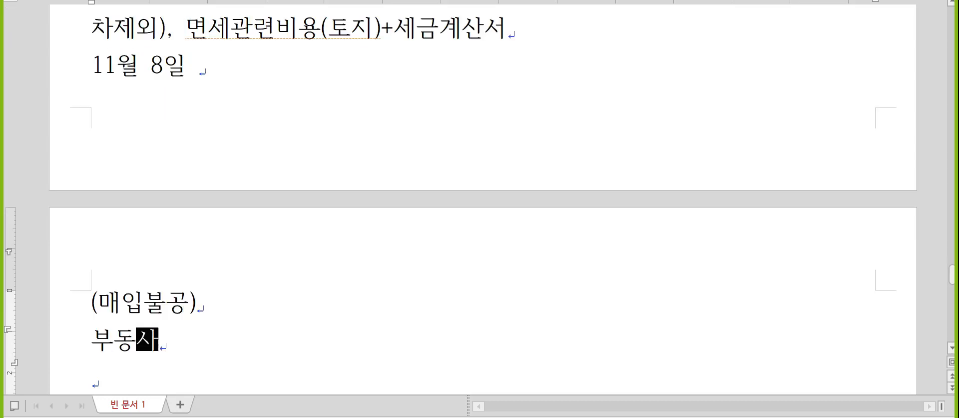
pyautogui.write('ㄴ')
pyautogui.press('Return')
pyautogui.write('여')
# - Complete the 11월 8일 line with 토지16,500,000/당좌예금16,500,000
pyautogui.press('Up')
pyautogui.press('Up')
pyautogui.press('Up')
pyautogui.press('End')
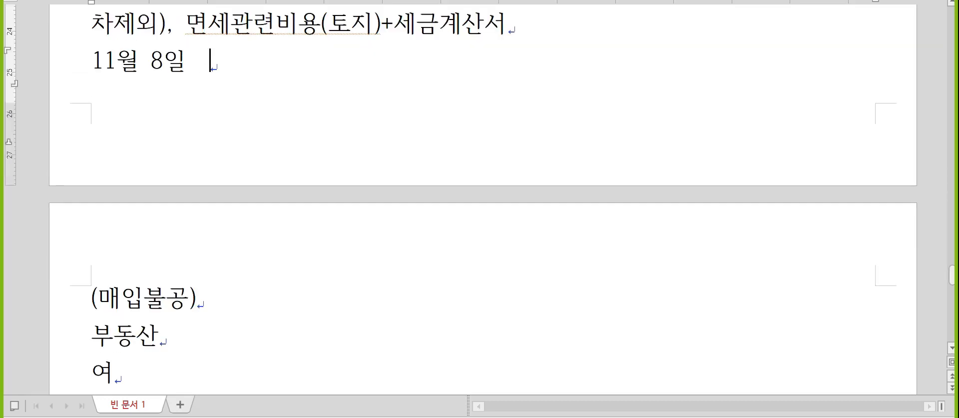
pyautogui.write('토지')
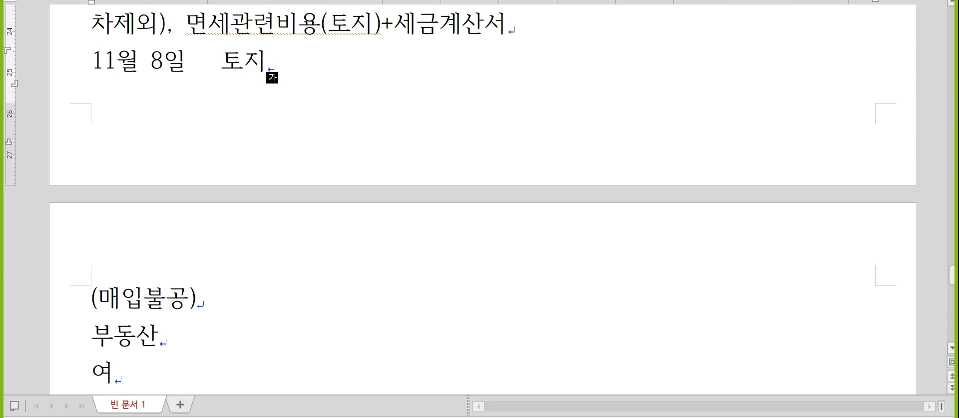
pyautogui.write('16,500,000')
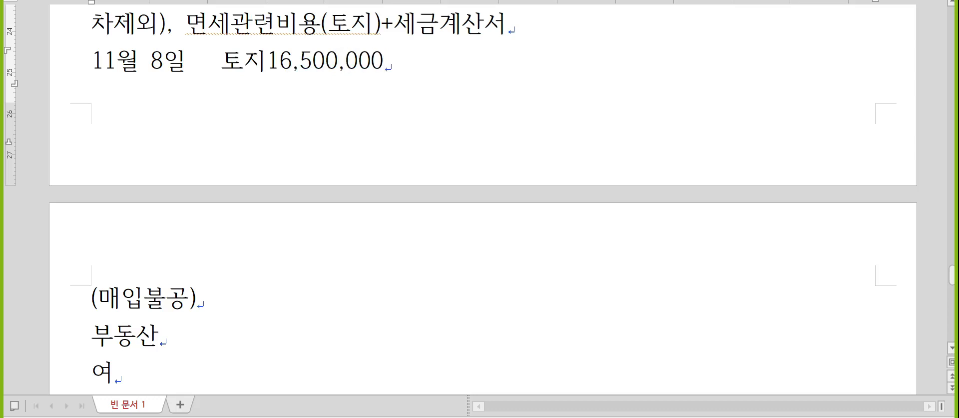
pyautogui.write('/당좌예금')
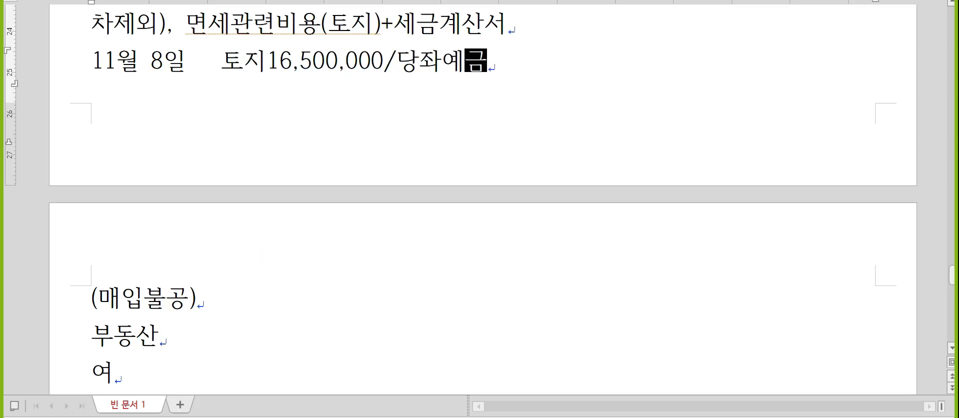
pyautogui.write('16,500,000')
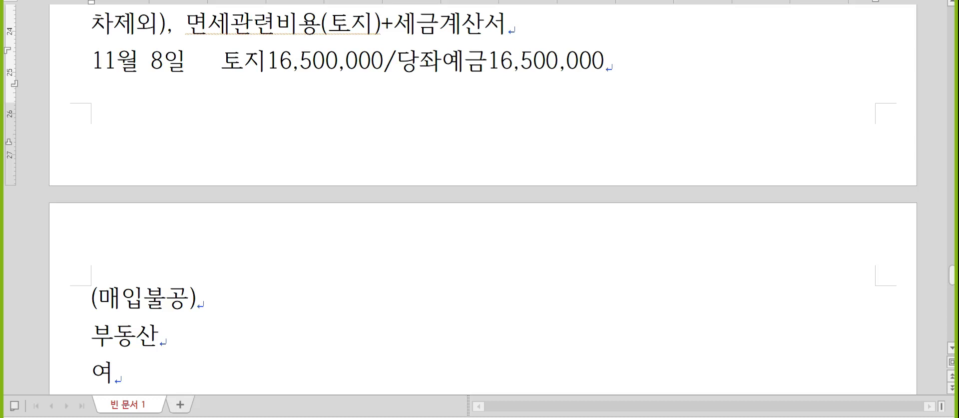
pyautogui.press('Down')
pyautogui.press('Down')
pyautogui.press('Down')
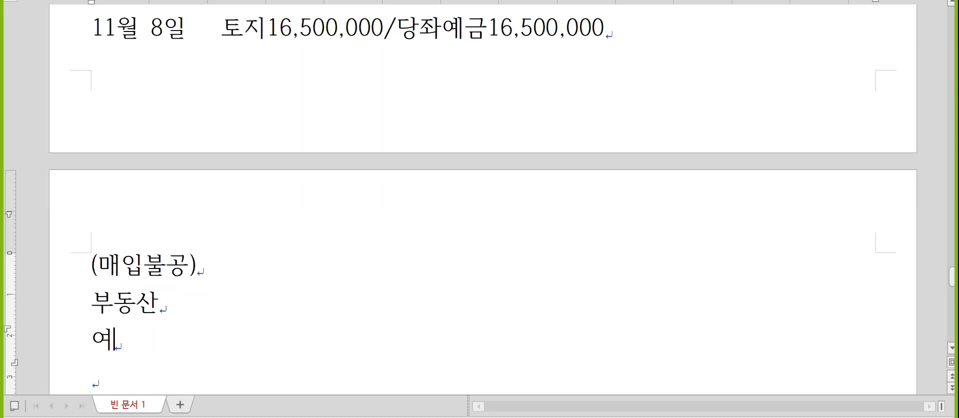
# - In KcLep, start a November 8 type 54 불공 purchase with item 토지
pyautogui.hotkey('alt', 'Tab')
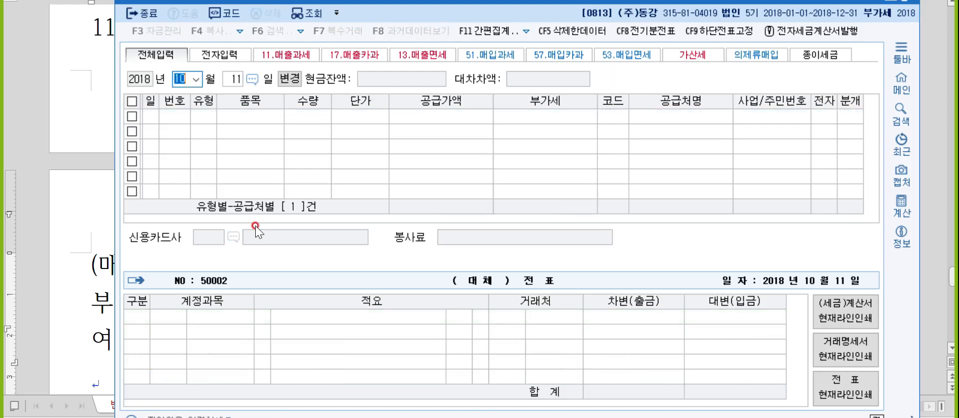
pyautogui.write('11')
pyautogui.write('8')
pyautogui.press('Return')
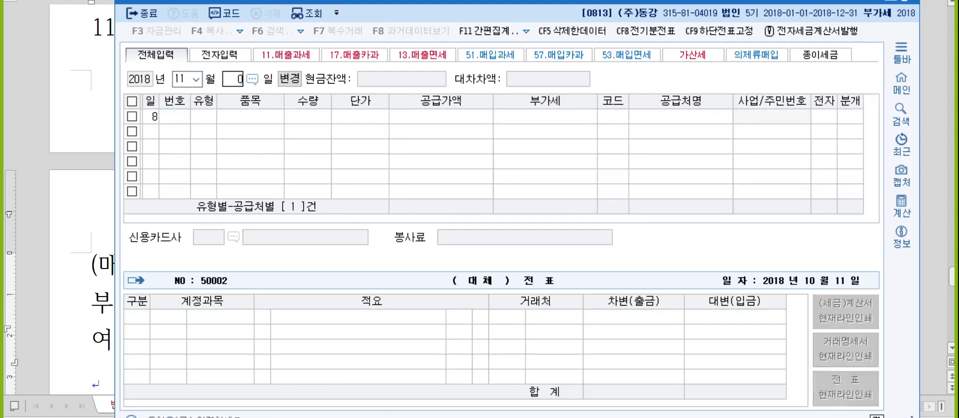
pyautogui.write('54')
pyautogui.press('Return')
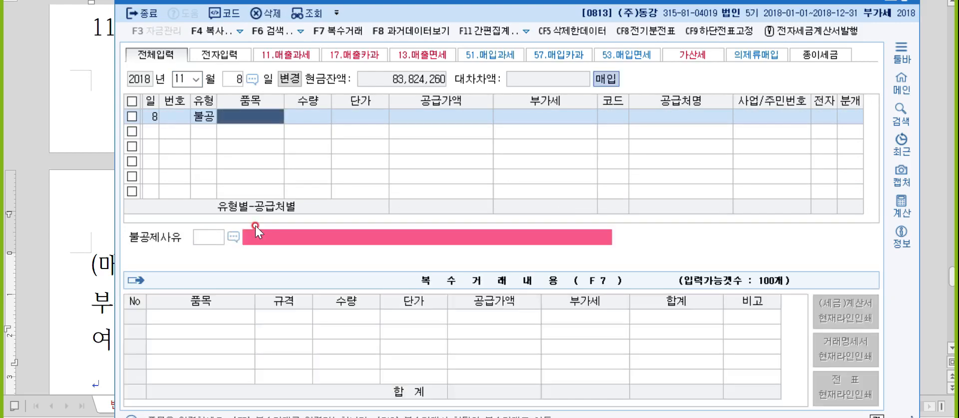
pyautogui.write('토지')
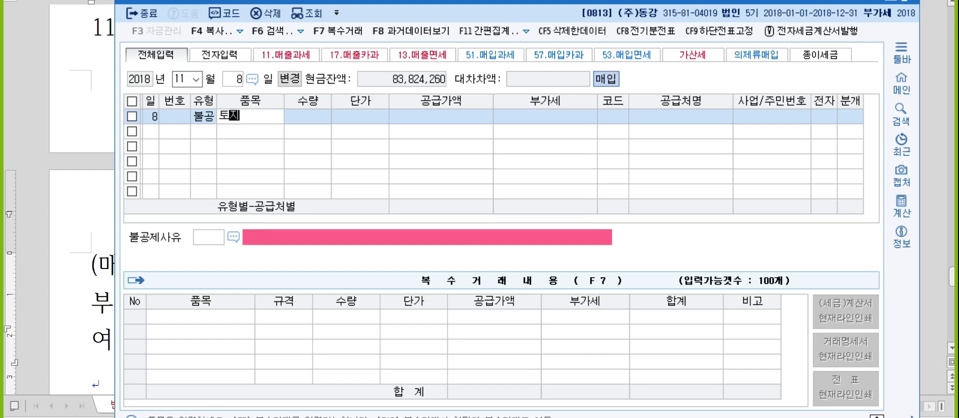
pyautogui.press('Return')
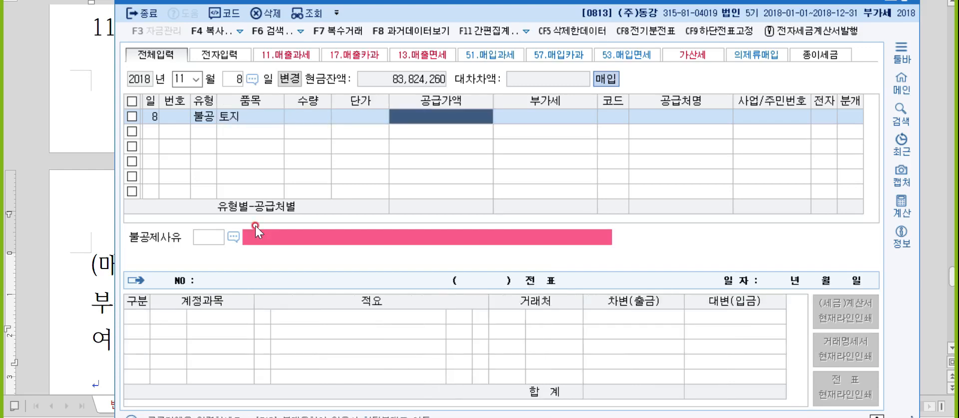
# - Enter supply value 15,000,000, supplier (주)부동산컨설팅, and mark it electronic
pyautogui.write('15000000')
pyautogui.press('Return')
pyautogui.press('Return')
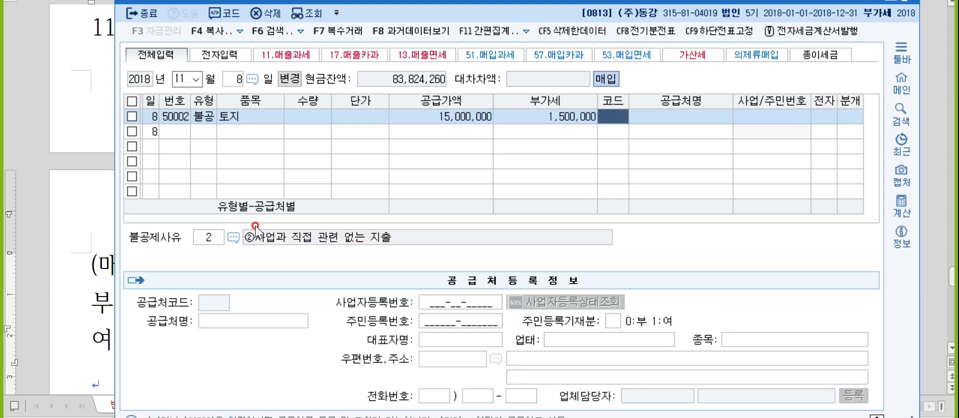
pyautogui.write('부동산')
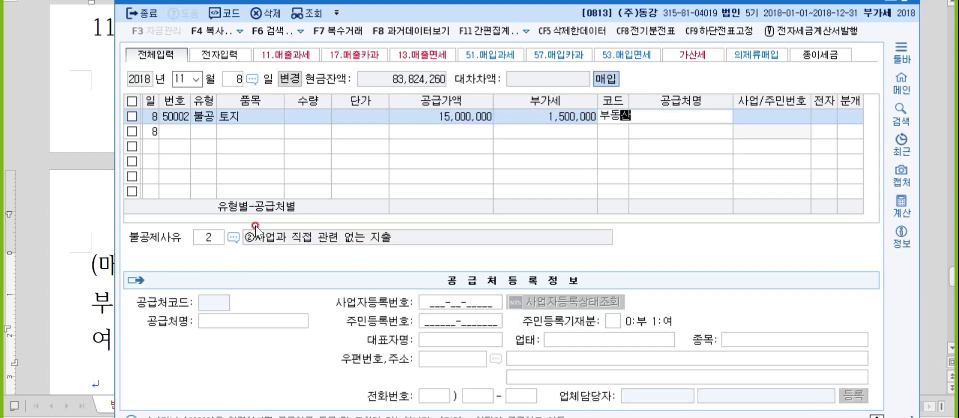
pyautogui.press('Return')
pyautogui.press('Return')
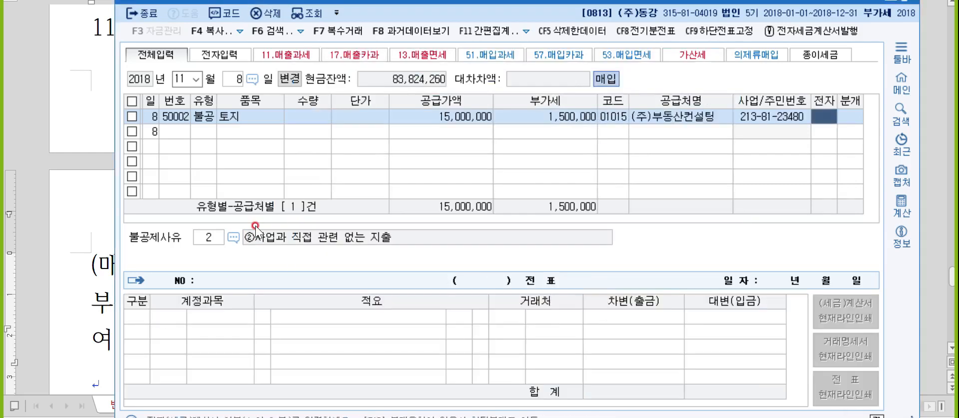
pyautogui.write('1')
pyautogui.press('Return')
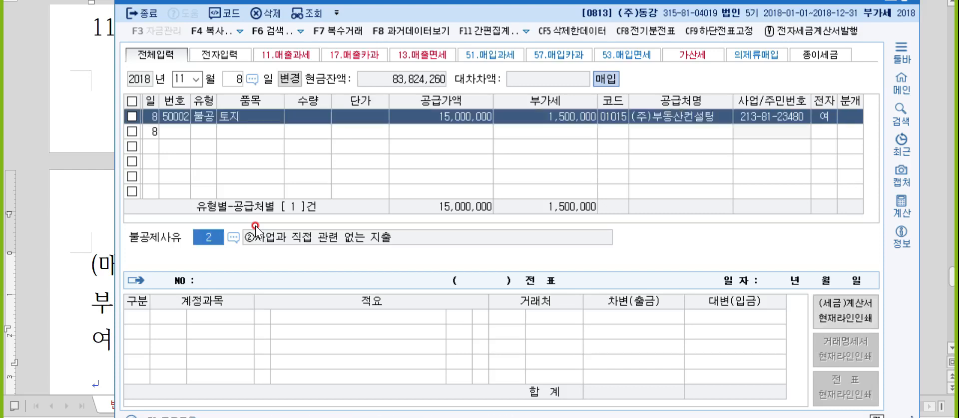
pyautogui.write('3')
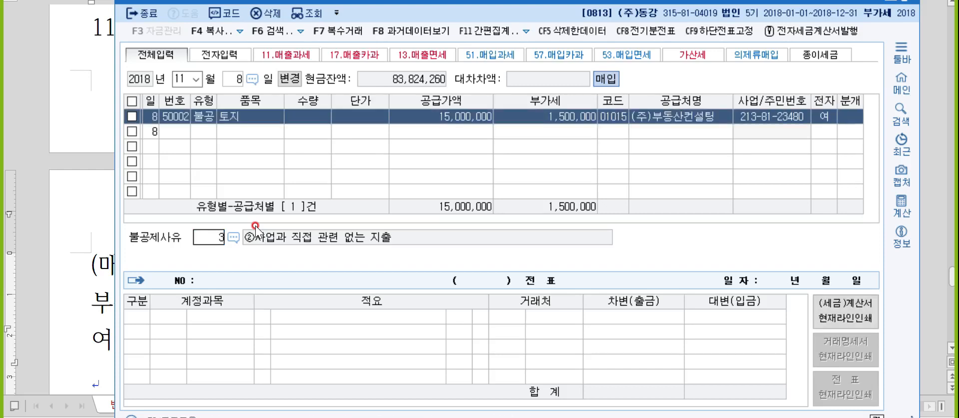
# - Set the non-deduction reason to 6, 토지의 자본적 지출 관련
pyautogui.click(235, 236)
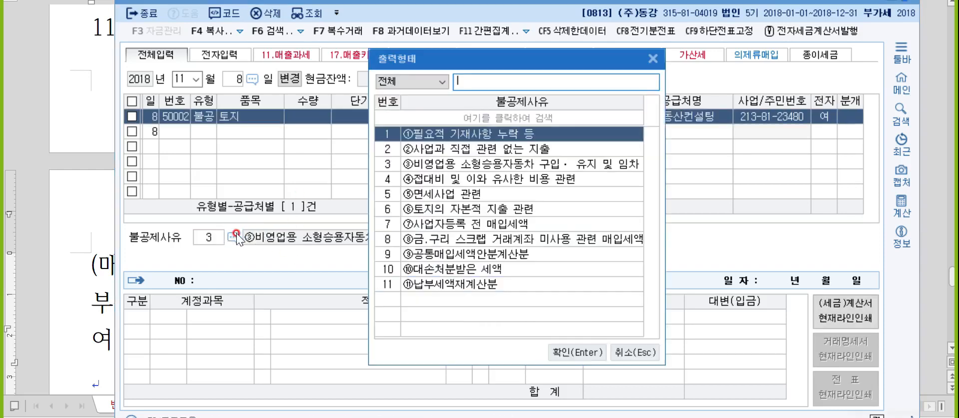
pyautogui.click(446, 212)
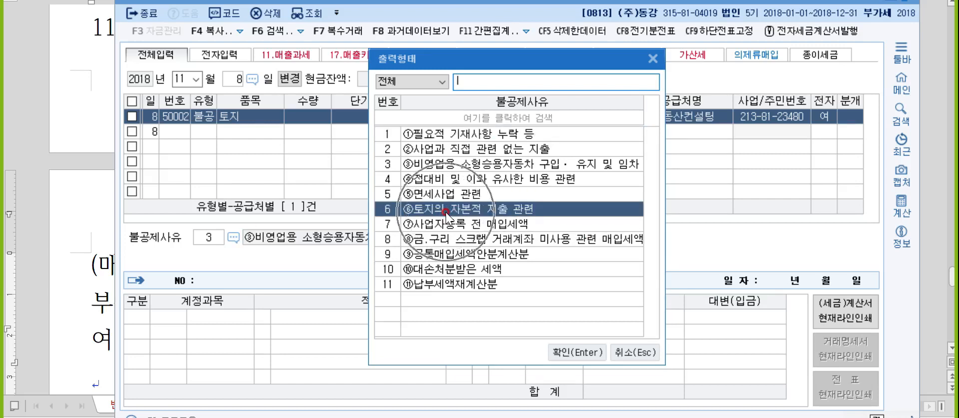
pyautogui.press('Escape')
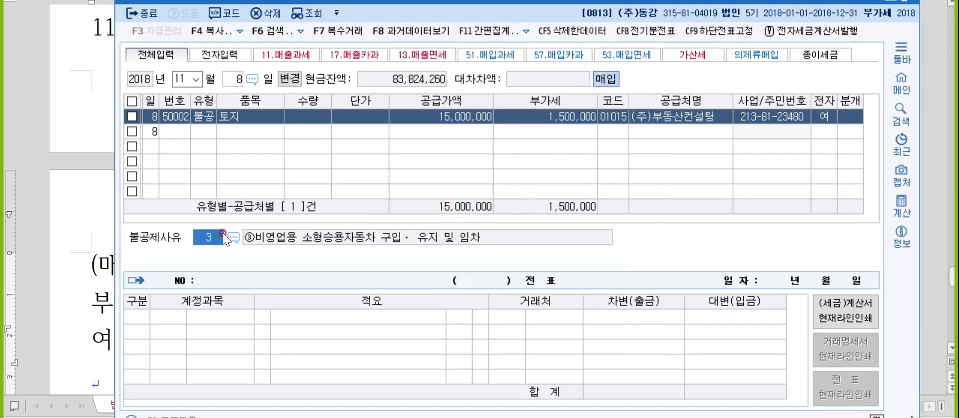
pyautogui.click(233, 237)
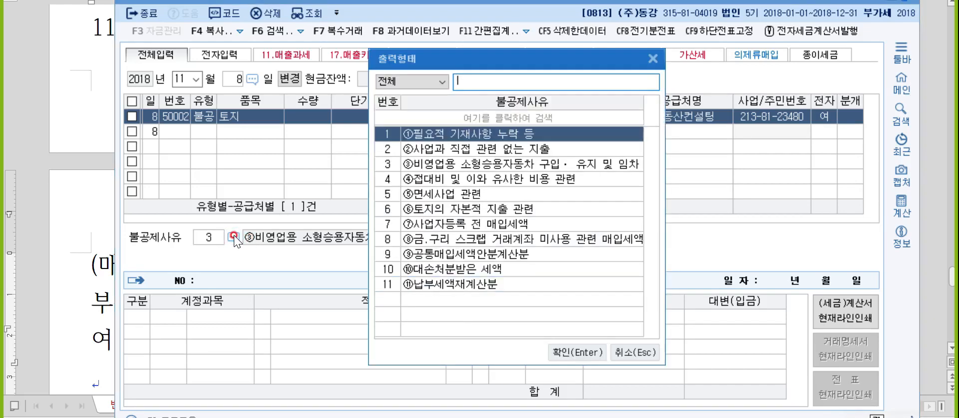
pyautogui.click(443, 214)
pyautogui.click(444, 214)
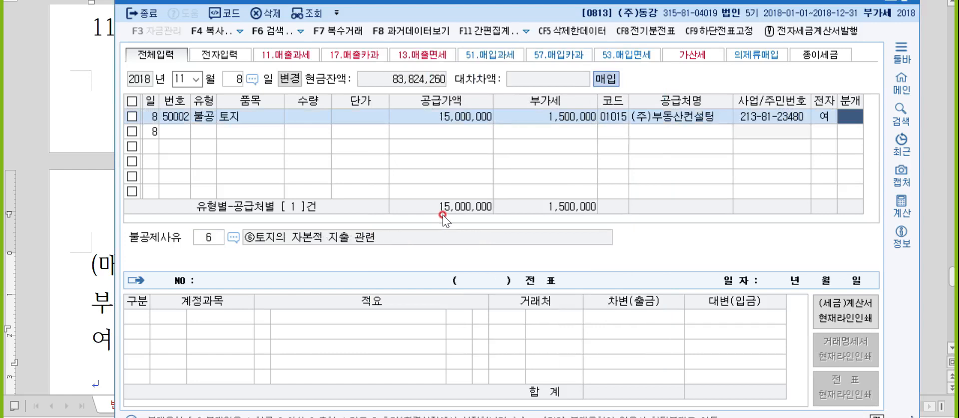
# - Journal it as 혼합: debit 0201 토지, credit 0102 당좌예금 16,500,000
pyautogui.write('3')
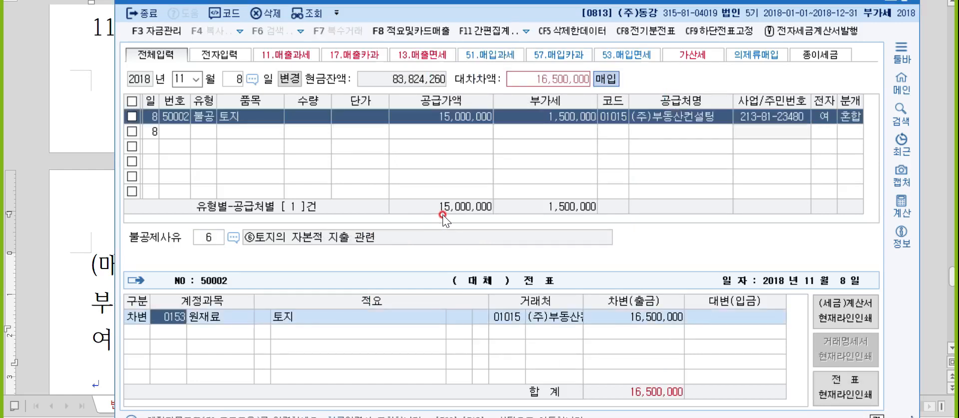
pyautogui.write('토지')
pyautogui.press('Return')
pyautogui.press('Return')
pyautogui.press('Return')
pyautogui.write('4')
pyautogui.press('Return')
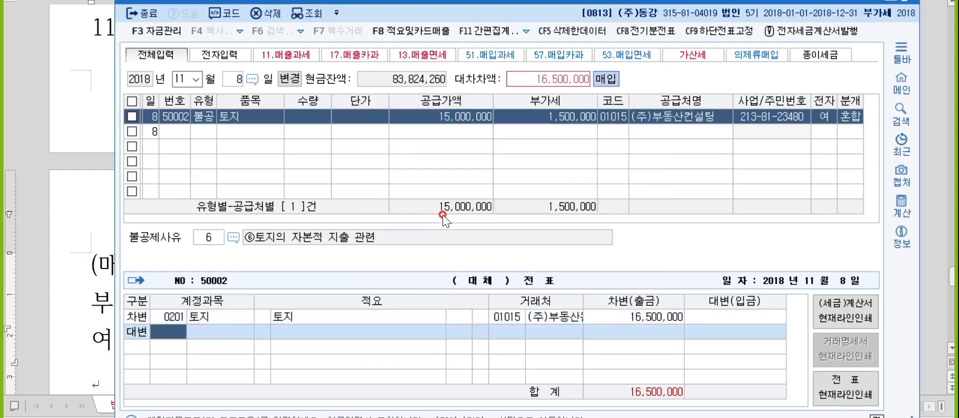
pyautogui.write('당좌')
pyautogui.press('Return')
pyautogui.press('Return')
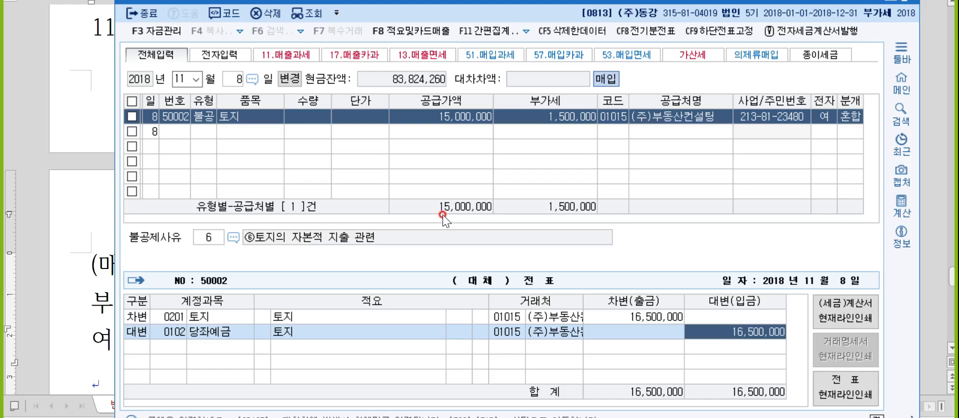
pyautogui.press('Return')
pyautogui.hotkey('alt', 'Tab')
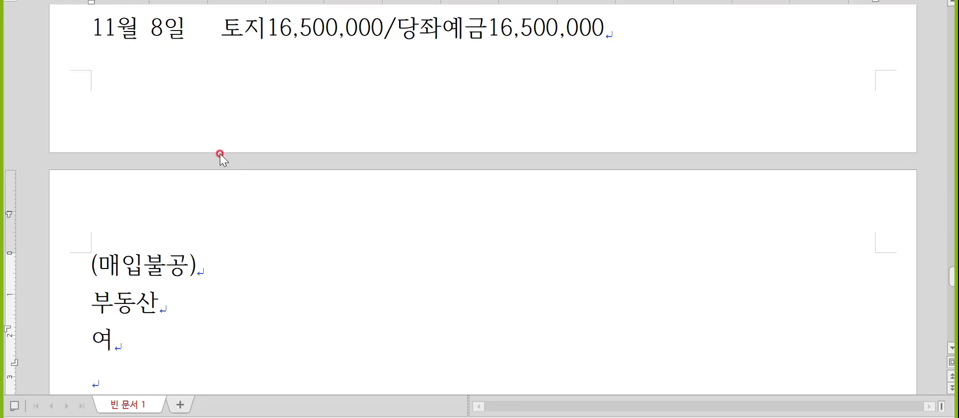
# - Start the November 12 note with lines 11월12일, (매출카과) and 부산
pyautogui.scroll(-3, 220, 154)
pyautogui.click(178, 188)
pyautogui.write('11')
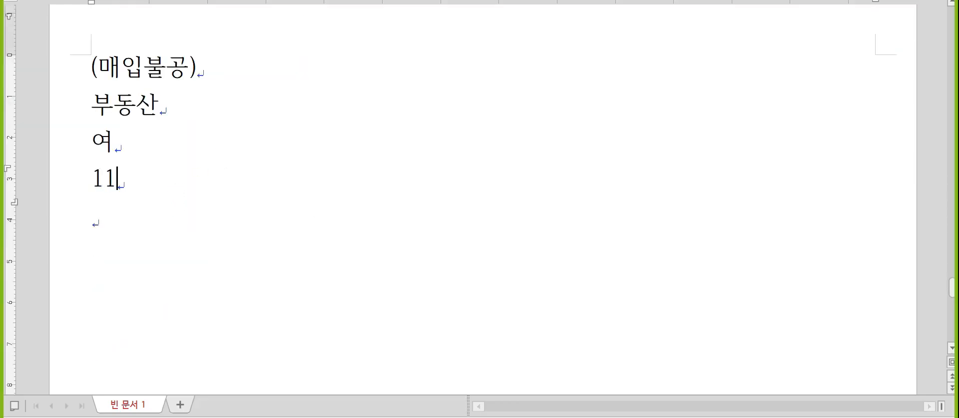
pyautogui.write('월12일')
pyautogui.press('Return')
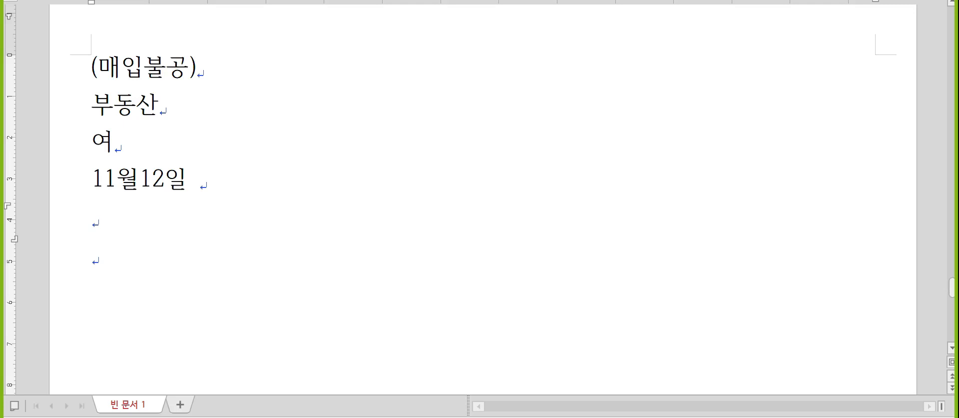
pyautogui.press('Return')
pyautogui.press('Up')
pyautogui.write('(매출카과)')
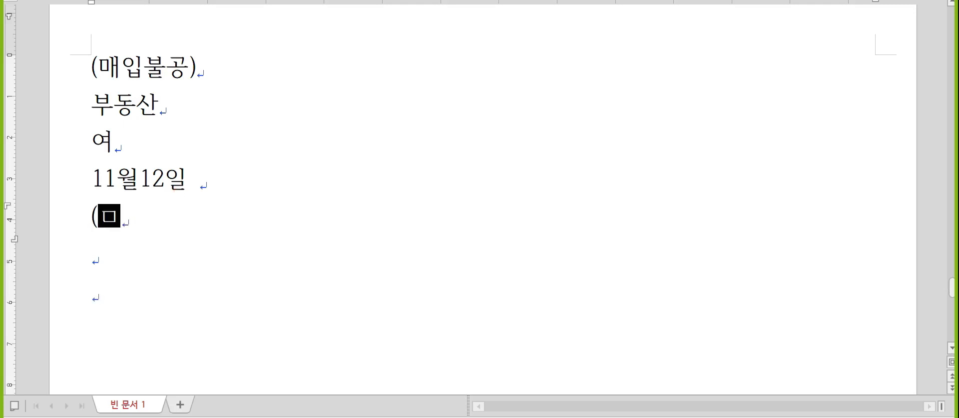
pyautogui.press('Return')
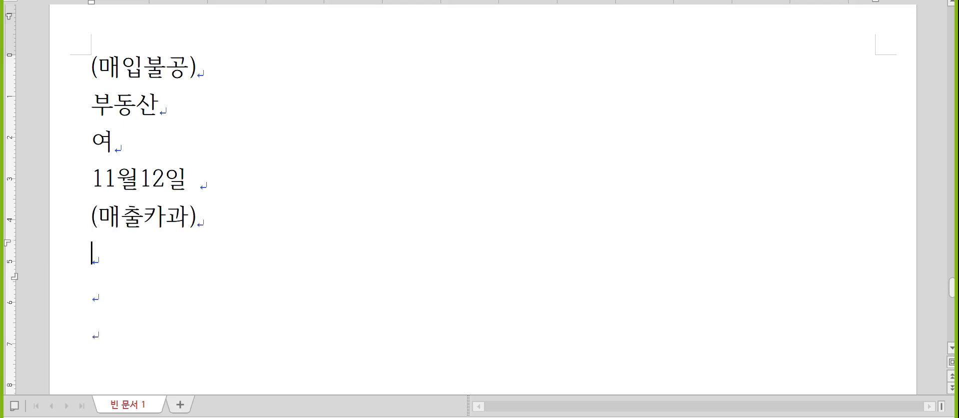
pyautogui.scroll(-3, 195, 195)
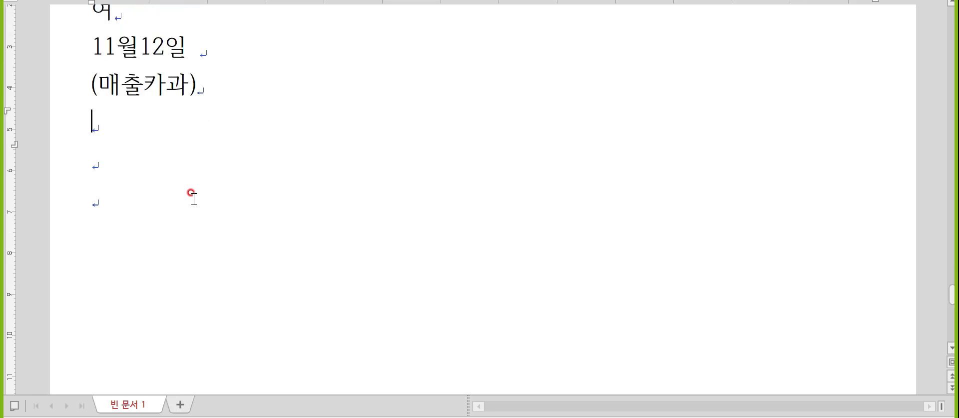
pyautogui.write('부산')
pyautogui.press('Return')
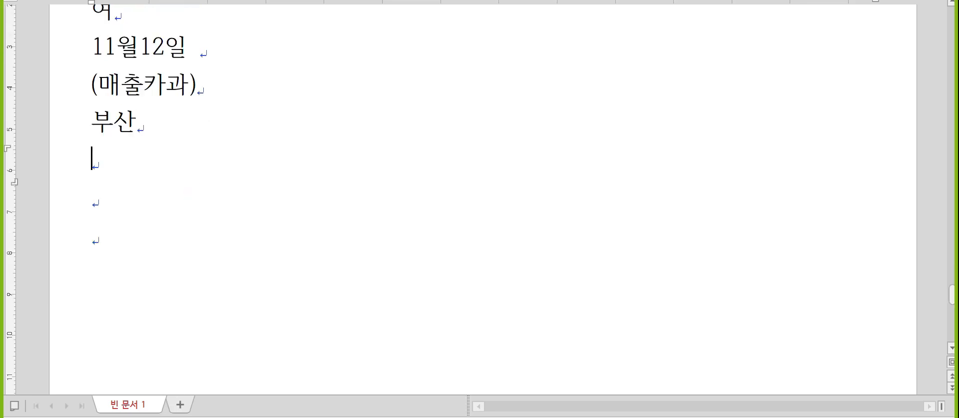
pyautogui.press('Up')
pyautogui.press('Up')
pyautogui.press('Up')
# - Append /제품매출1,500,000 to the date line and /부가세예수금150,000 to the line below
pyautogui.press('End')
pyautogui.write('/제품매')
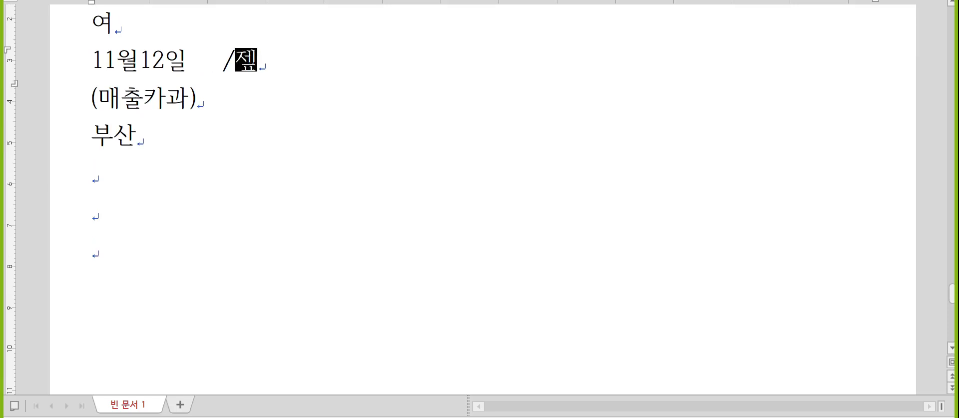
pyautogui.write('출1,500,000')
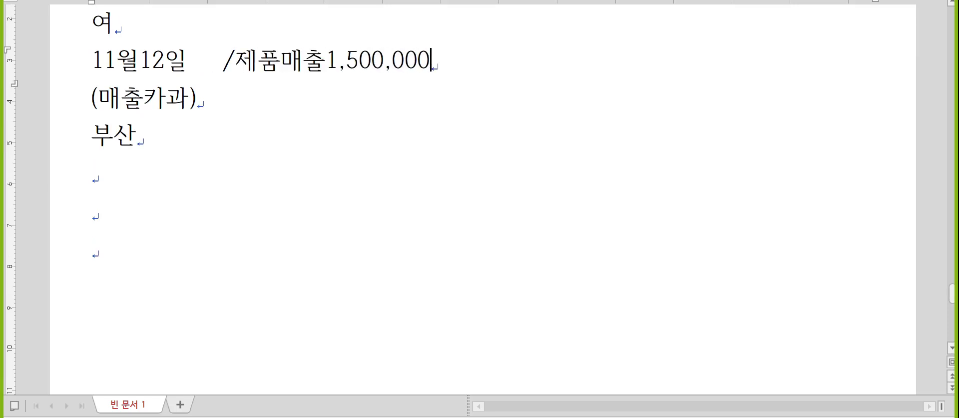
pyautogui.press('Down')
pyautogui.write('/부')
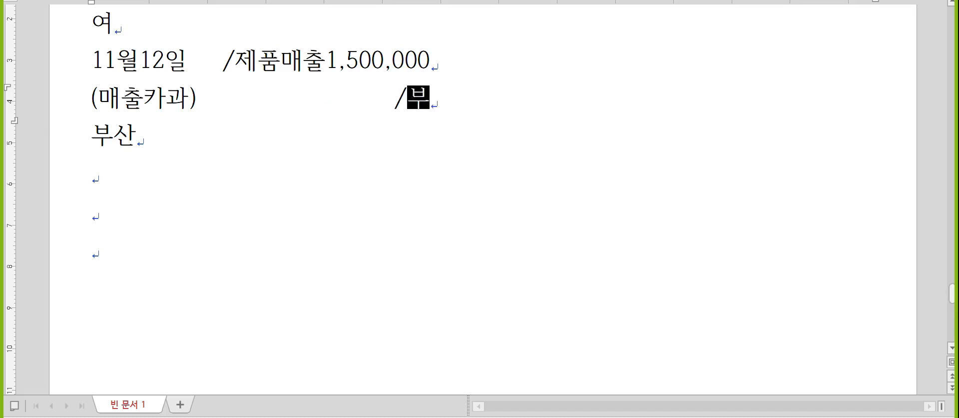
pyautogui.write('가셍예수금')
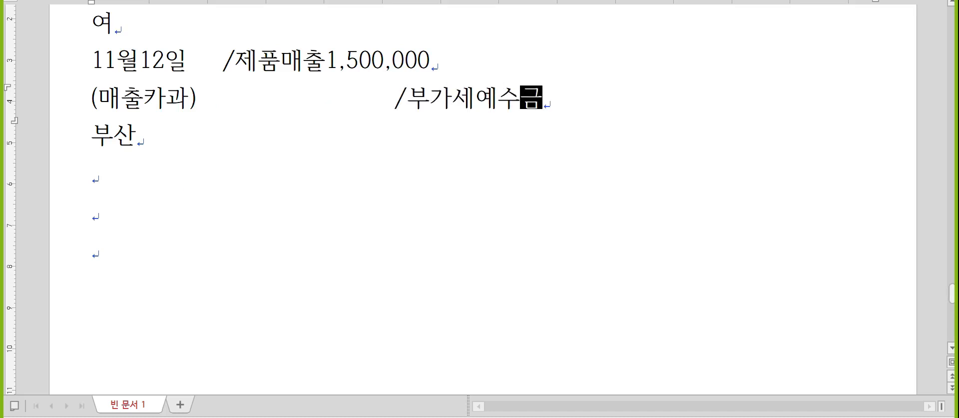
pyautogui.write('150,000')
pyautogui.press('Up')
pyautogui.press('Left')
pyautogui.press('Left')
pyautogui.press('Left')
pyautogui.press('Left')
pyautogui.press('Left')
pyautogui.press('Left')
pyautogui.press('Left')
pyautogui.press('Left')
pyautogui.press('Left')
pyautogui.press('Left')
pyautogui.press('Left')
pyautogui.press('Left')
pyautogui.press('Left')
pyautogui.press('Left')
pyautogui.press('Left')
pyautogui.press('Left')
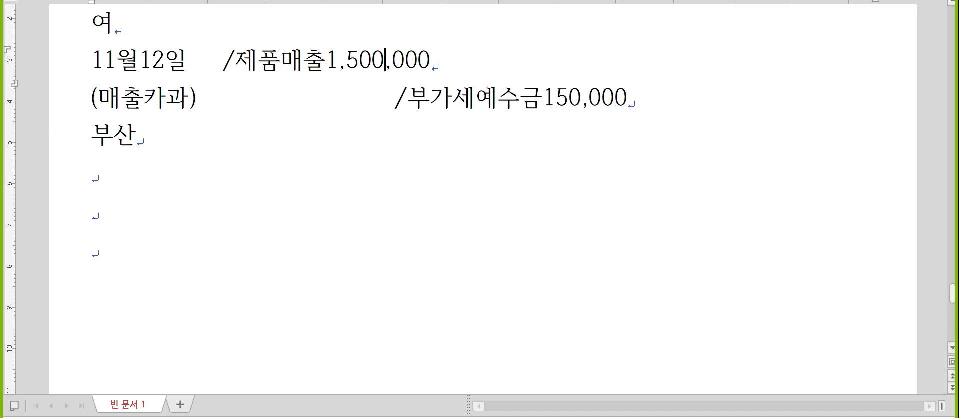
pyautogui.press('Right')
# - Insert 외상매출금1,650,000(비씨카드) before /제품매출 and align the VAT line beneath it
pyautogui.write('외상매출금1,')
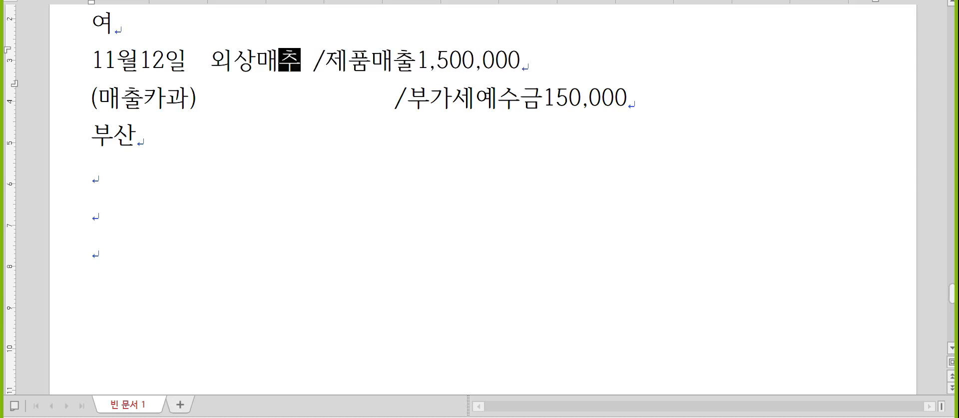
pyautogui.write('650,000')
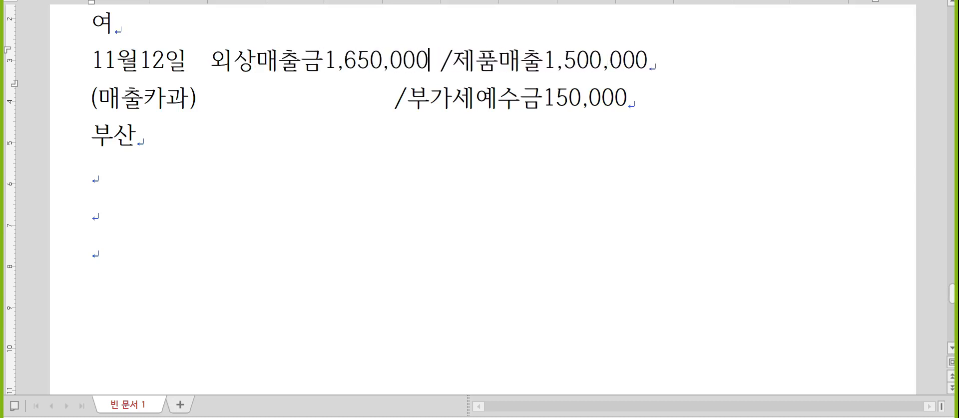
pyautogui.press('Delete')
pyautogui.press('Down')
pyautogui.press('Left')
pyautogui.press('Left')
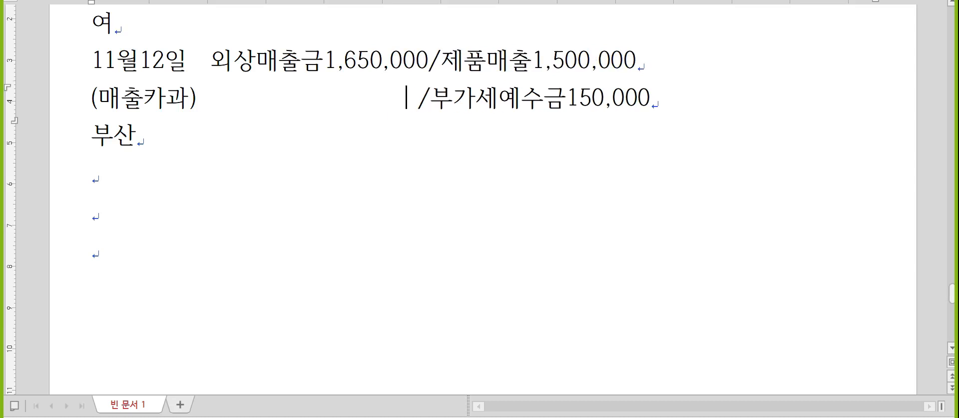
pyautogui.press('Up')
pyautogui.press('Right')
pyautogui.press('Right')
pyautogui.write('(비씨카드)')
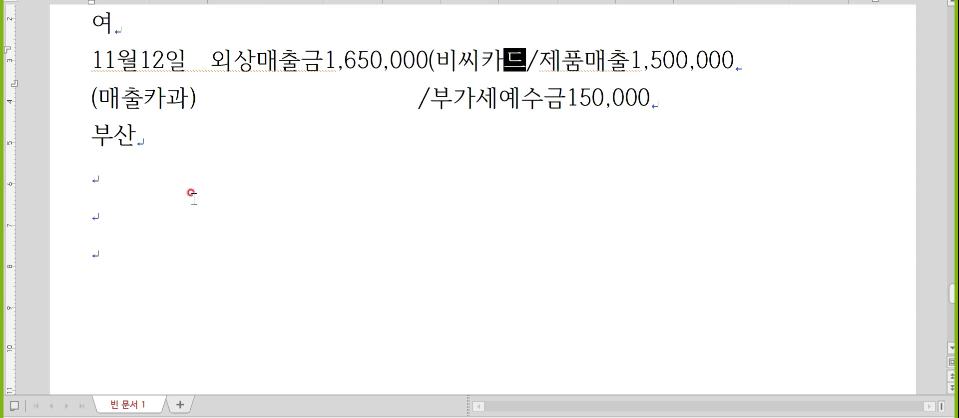
pyautogui.press('Down')
pyautogui.press('Left')
pyautogui.press('Left')
pyautogui.press('Left')
pyautogui.press('Left')
pyautogui.press('Left')
pyautogui.press('Left')
pyautogui.press('Left')
pyautogui.press('Left')
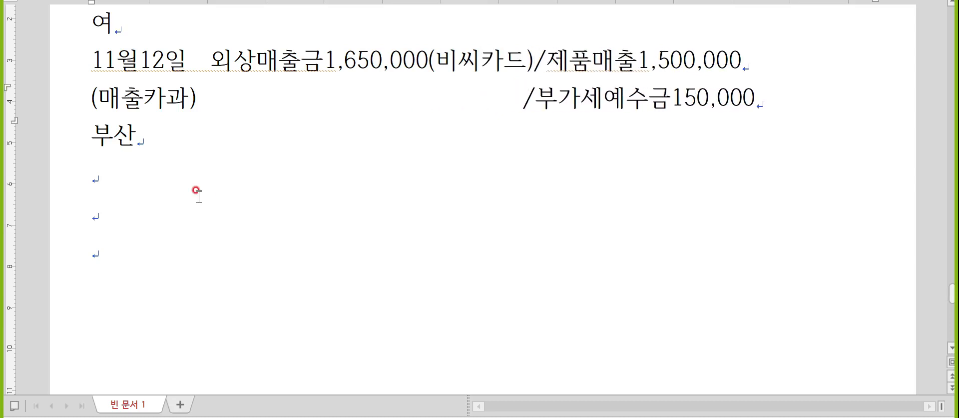
pyautogui.click(113, 179)
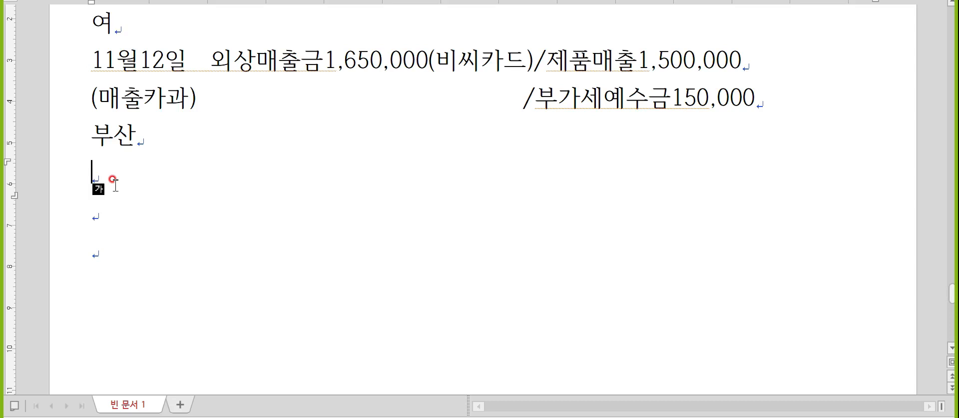
# - In KcLep, begin a day-12 entry of type 17 (카과) with item 제품
pyautogui.hotkey('alt', 'Tab')
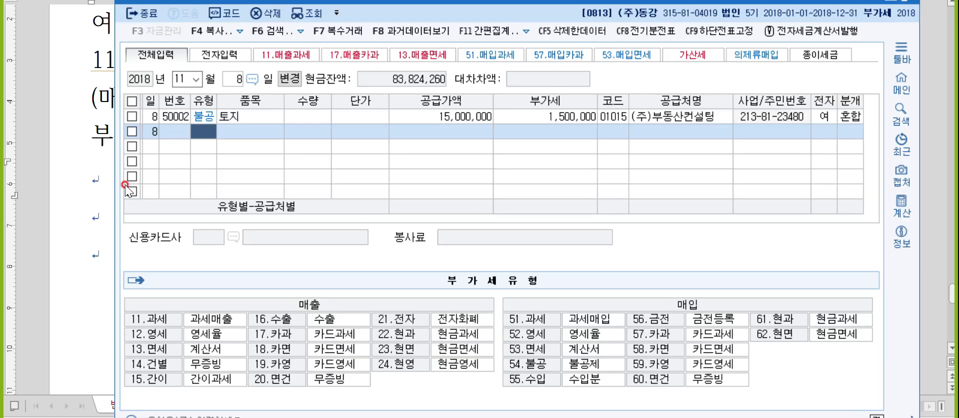
pyautogui.press('Escape')
pyautogui.write('12')
pyautogui.press('Return')
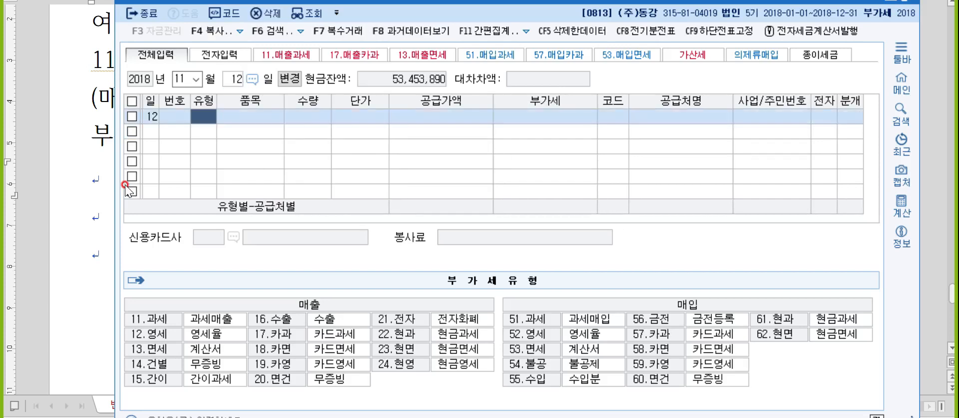
pyautogui.write('17')
pyautogui.press('Return')
pyautogui.write('제품')
pyautogui.press('Return')
pyautogui.press('Return')
pyautogui.press('Return')
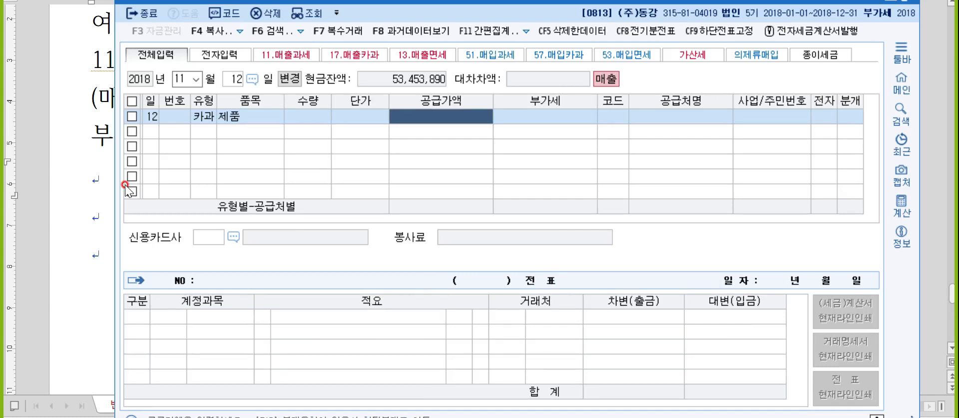
# - Add the note '카과, 현과, 건별 : 부가세포함' below 부산 in the Hangul notes
pyautogui.hotkey('alt', 'Tab')
pyautogui.click(193, 176)
pyautogui.write('ㅋ')
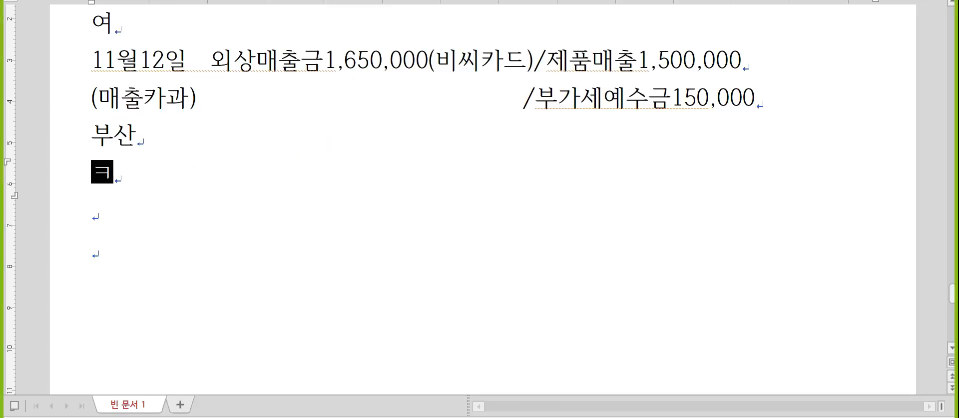
pyautogui.write('카과, 현과, 건벼')
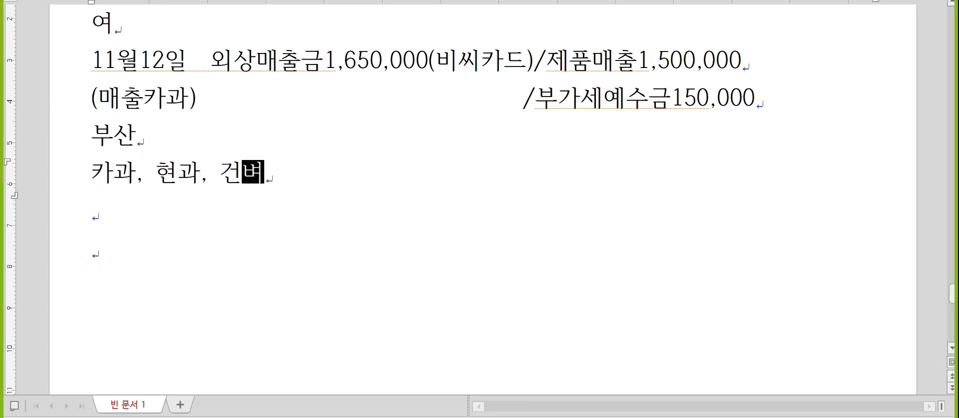
pyautogui.write('ㄹ : 부가세포함')
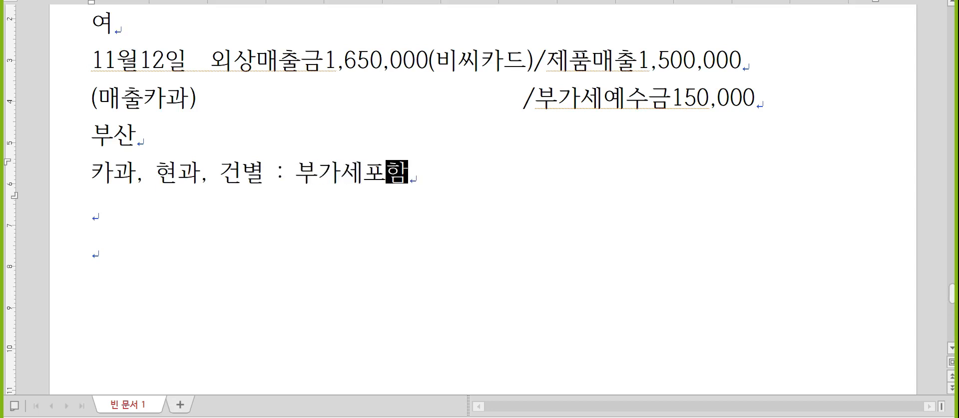
pyautogui.press('Return')
pyautogui.hotkey('alt', 'Tab')
# - Enter 1,650,000 as the supply amount, then delete the wrongly split entry
pyautogui.write('1,65')
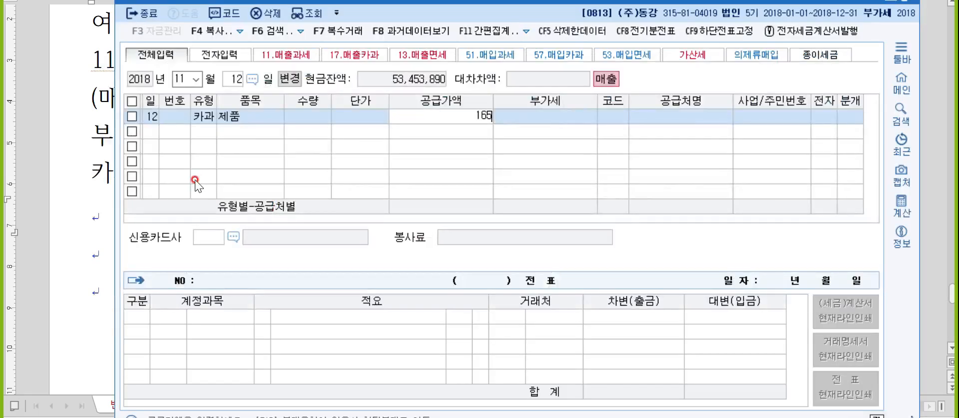
pyautogui.write('0,000')
pyautogui.press('Return')
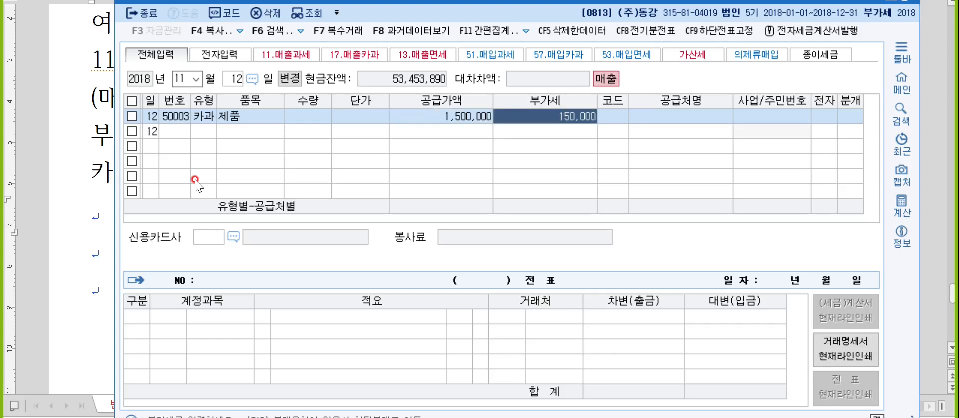
pyautogui.press('F5')
pyautogui.press('Return')
# - Re-enter the 17 (카과) 제품 sale with supply 1,500,000 and VAT 150,000
pyautogui.write('17ㅈ')
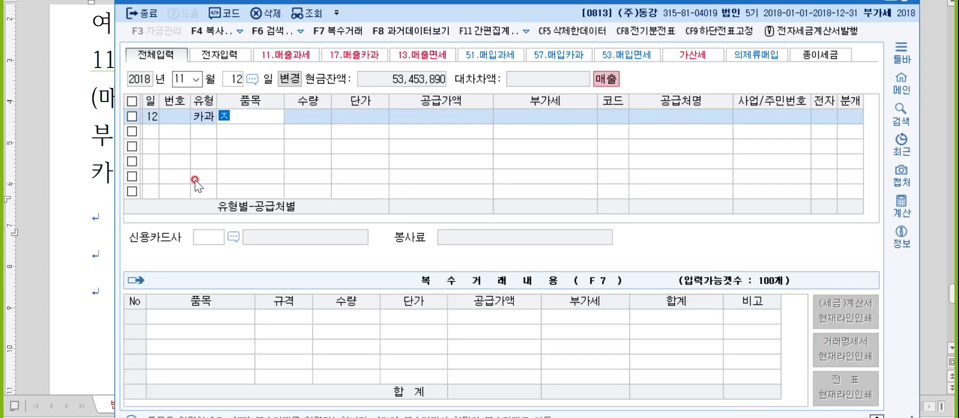
pyautogui.write('ㅔ품')
pyautogui.press('Return')
pyautogui.press('Return')
pyautogui.press('Return')
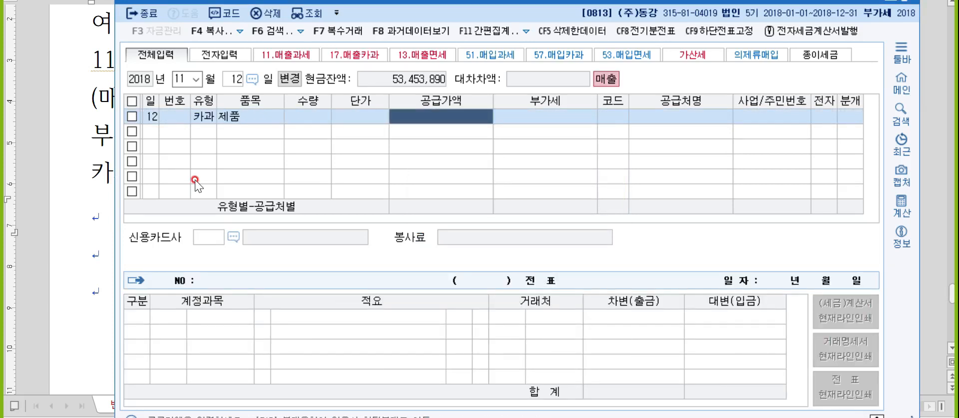
pyautogui.write('1500000')
pyautogui.press('Return')
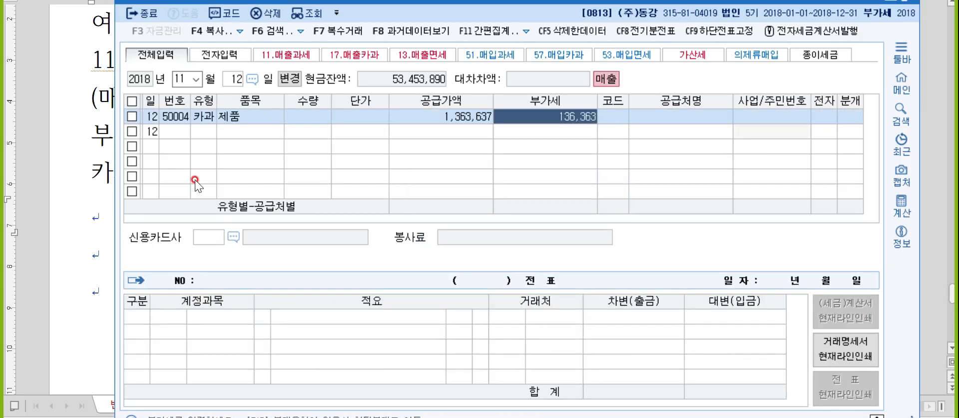
pyautogui.press('Left')
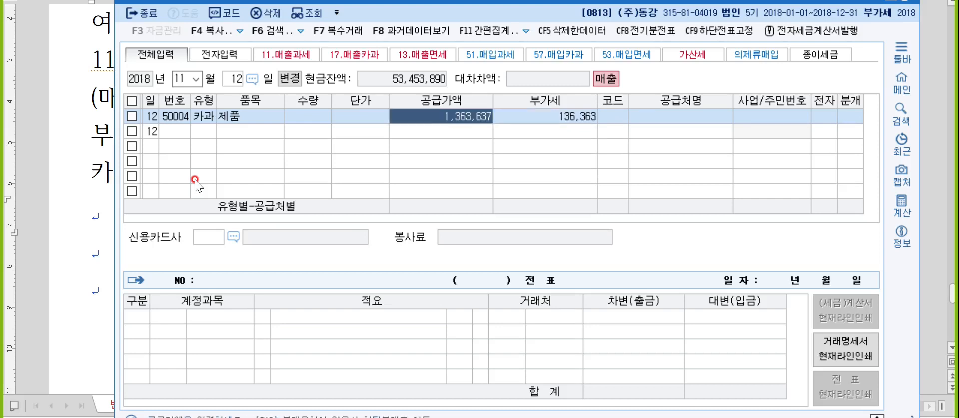
pyautogui.write('1500000')
pyautogui.press('Return')
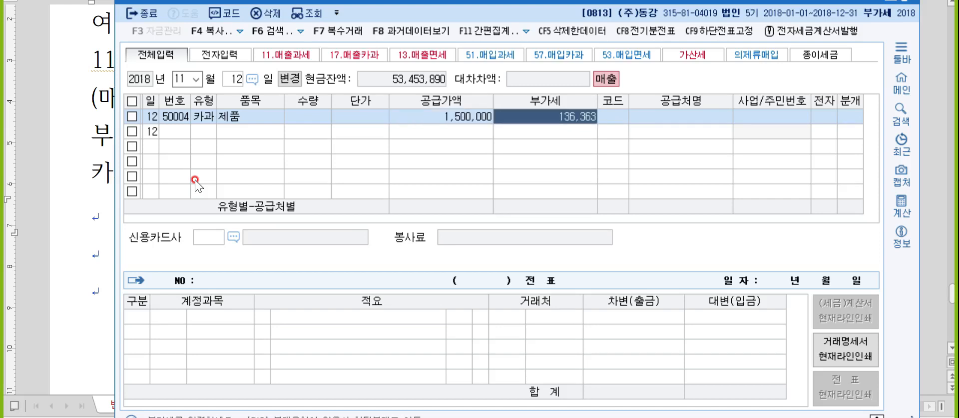
pyautogui.write('1,500,00')
pyautogui.press('Return')
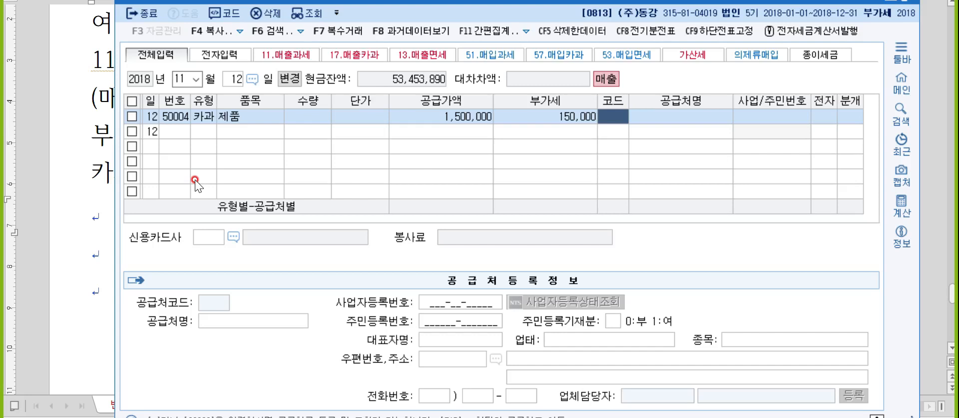
# - Set customer 부산 and card company 비씨카드, and journalize as a card transaction
pyautogui.write('부산')
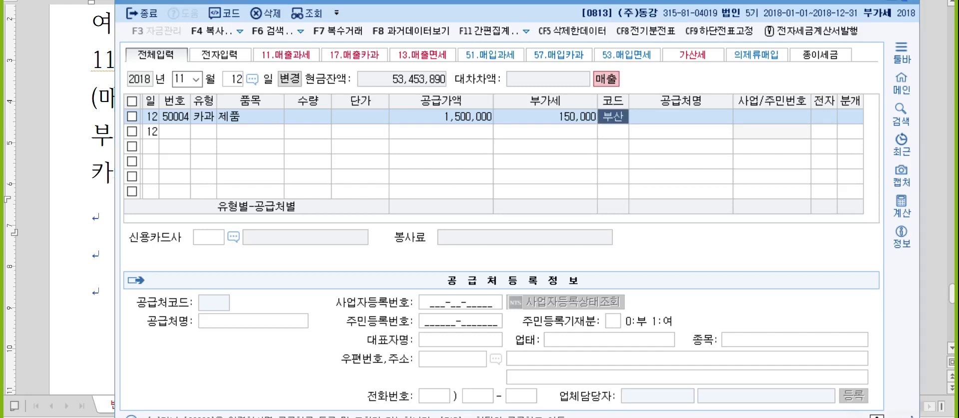
pyautogui.press('Return')
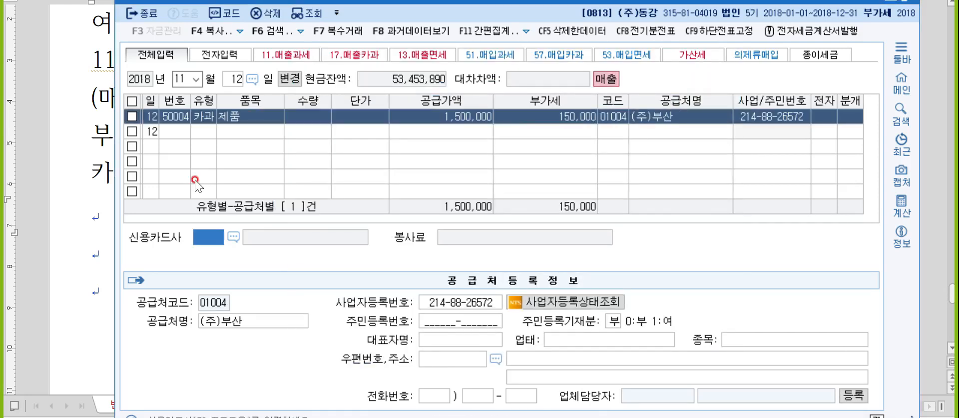
pyautogui.press('F2')
pyautogui.press('Down')
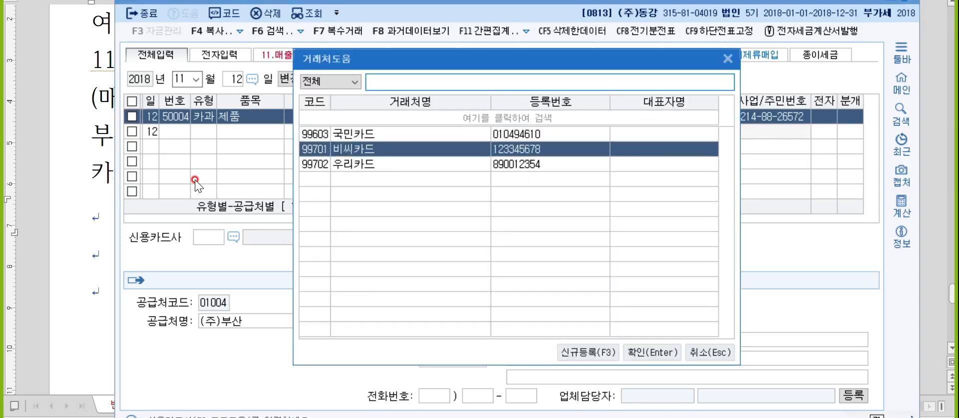
pyautogui.press('Return')
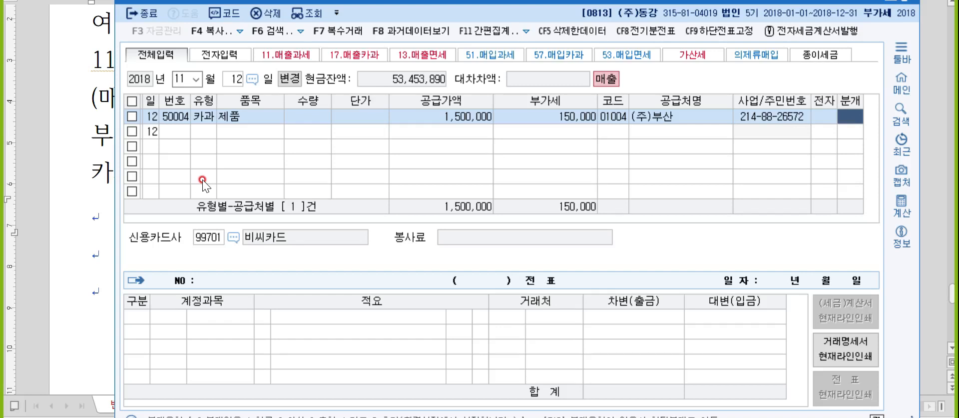
pyautogui.press('4')
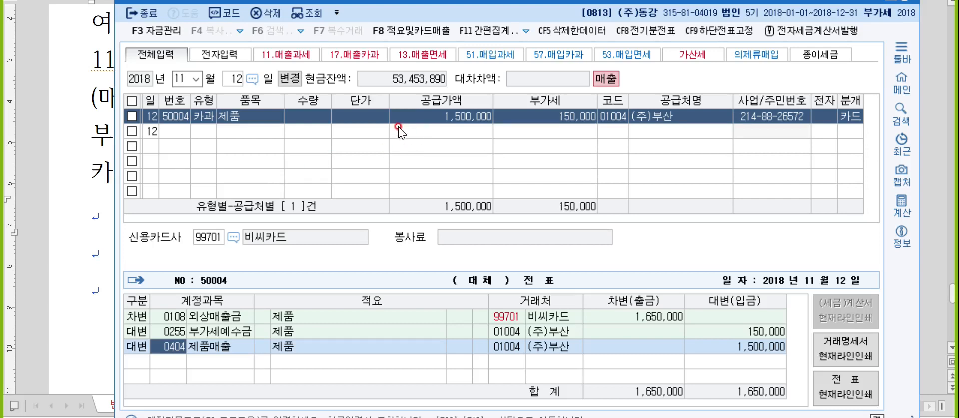
pyautogui.press('Return')
pyautogui.press('Return')
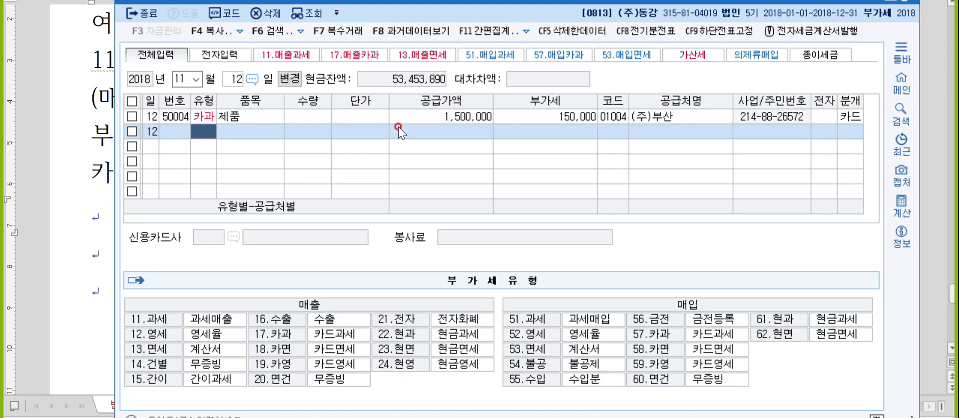
# - In the Hangul notes, add lines 12월 5일, (매입면세), 콩콩 and 여
pyautogui.hotkey('alt', 'Tab')
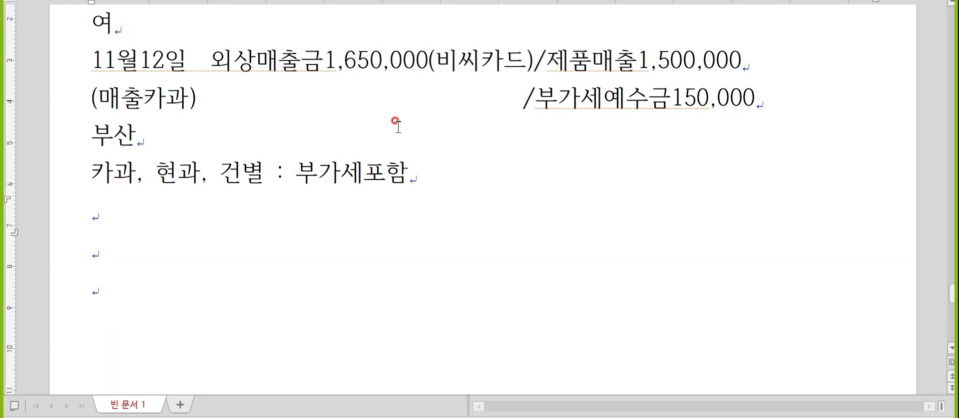
pyautogui.press('Up')
pyautogui.write('12월 5일')
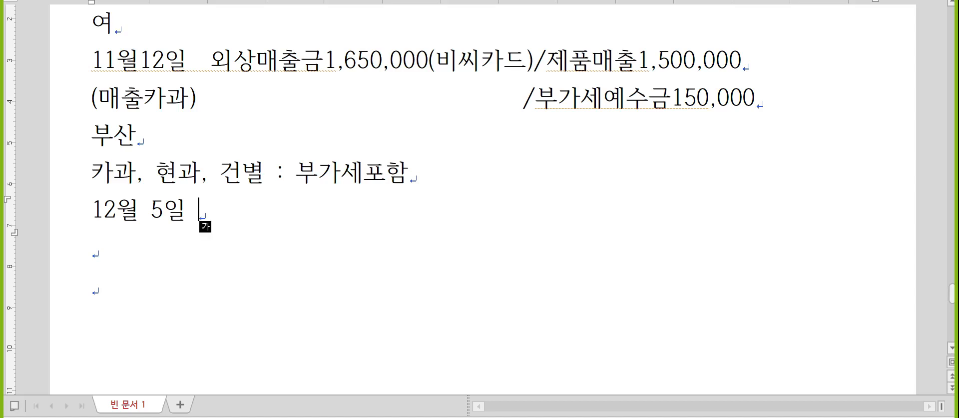
pyautogui.press('Return')
pyautogui.write('(매입ㅂ')
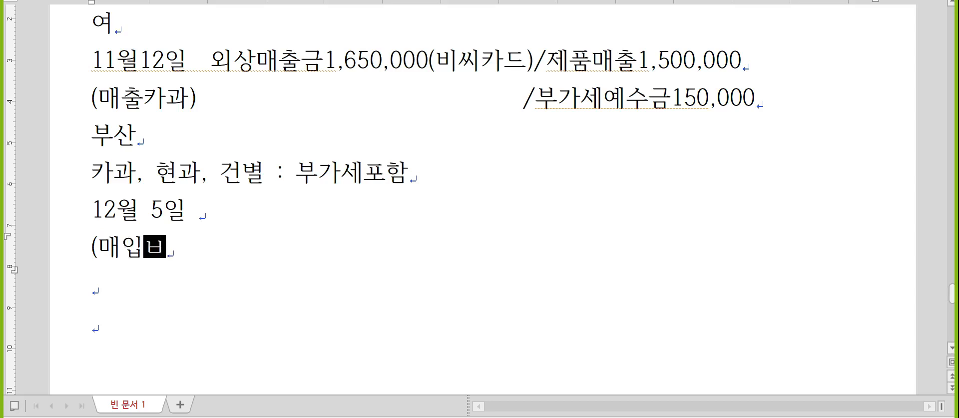
pyautogui.press('BackSpace')
pyautogui.write('면세')
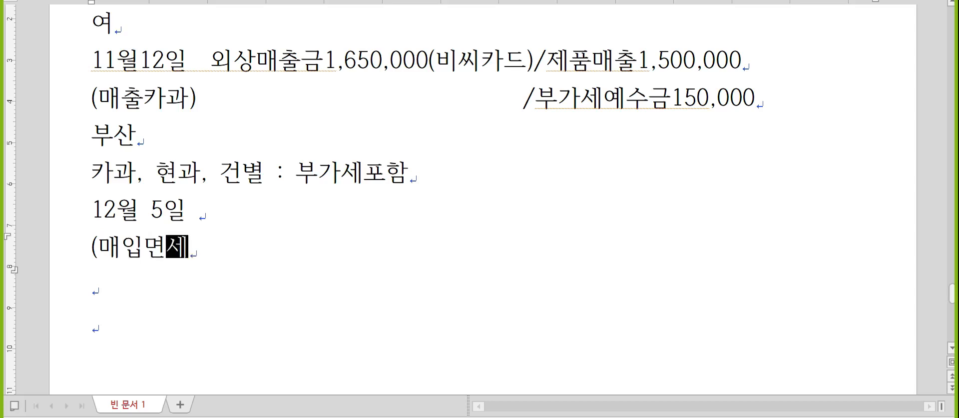
pyautogui.write(')')
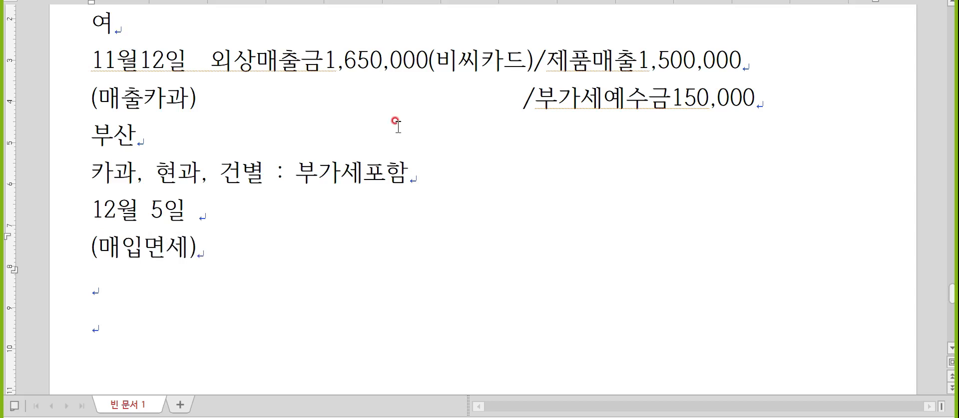
pyautogui.press('Return')
pyautogui.write('콩콩')
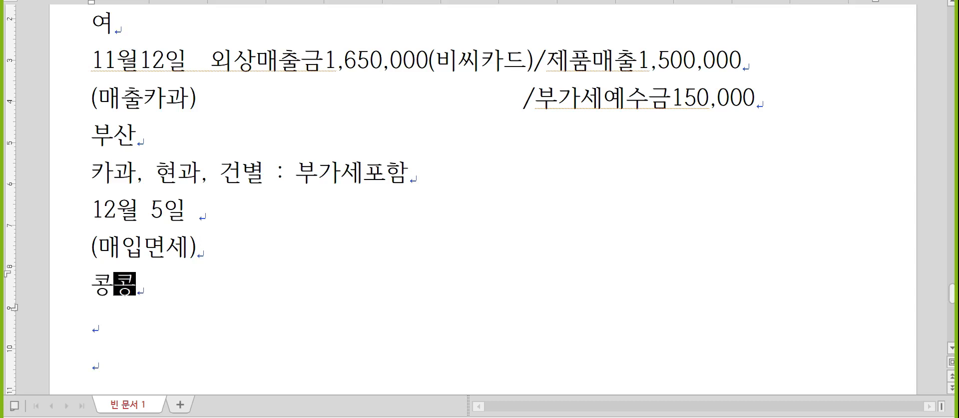
pyautogui.press('Return')
pyautogui.write('여')
# - Append (5)복리후생비350,000/미지급금350,000 to the 12월 5일 line
pyautogui.press('Up')
pyautogui.press('Up')
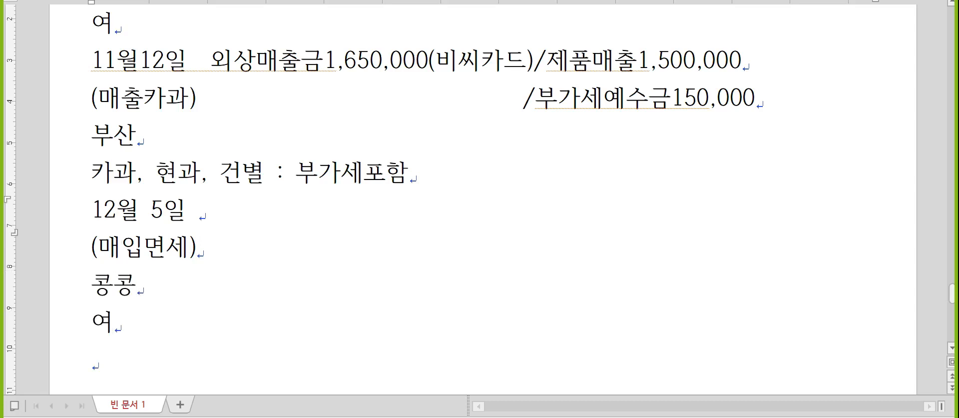
pyautogui.write('(5)복리후생비')
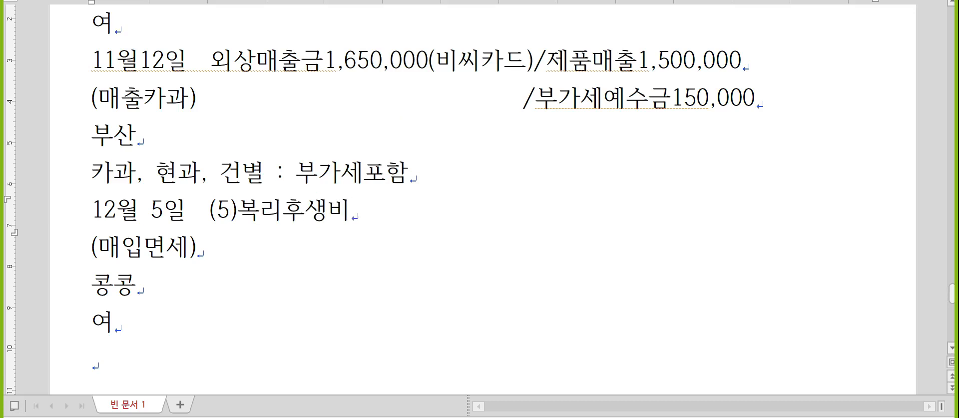
pyautogui.write('350,000/')
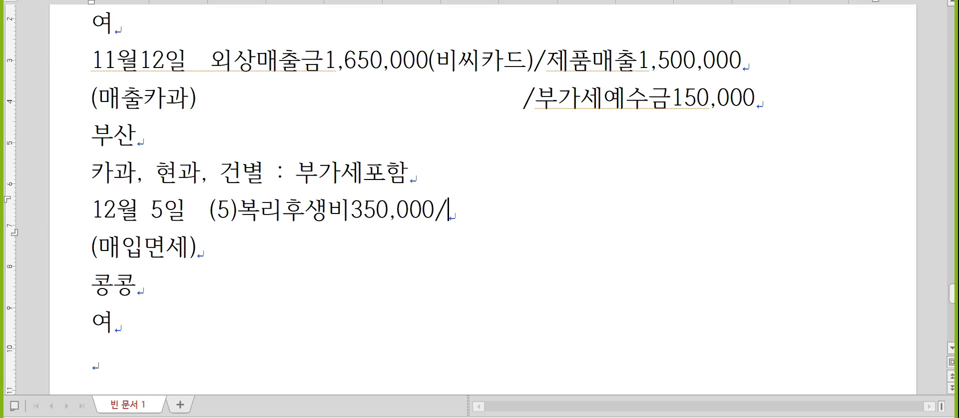
pyautogui.write('미지급금3')
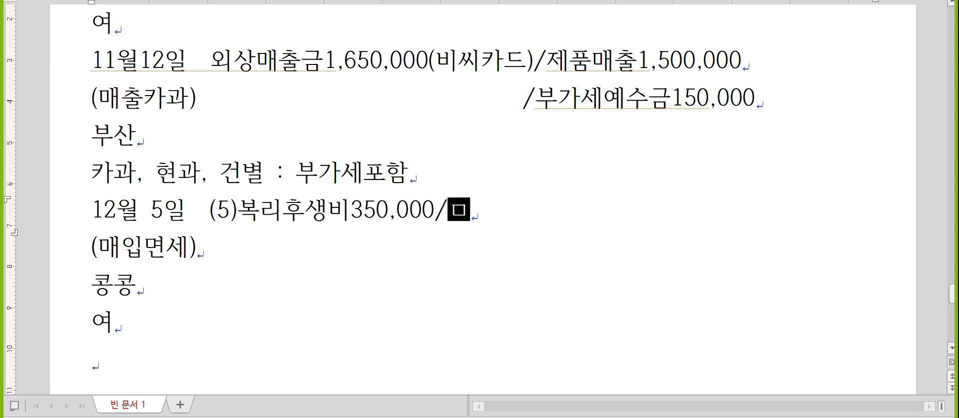
pyautogui.write('50,000')
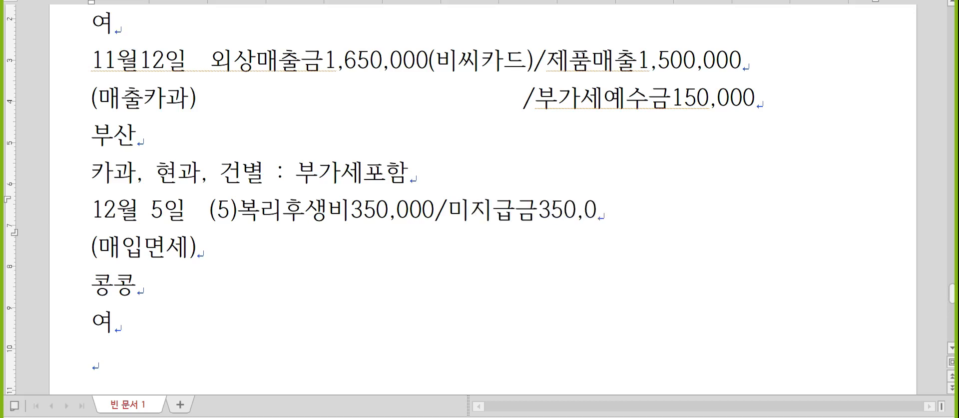
pyautogui.scroll(-3, 407, 110)
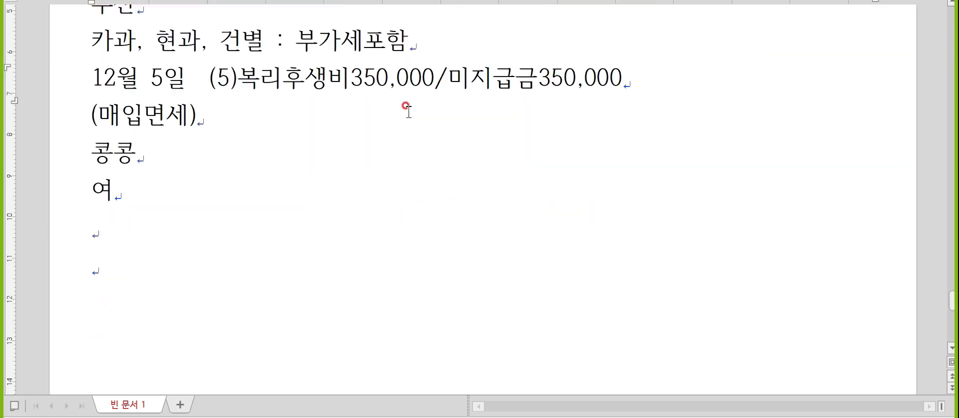
pyautogui.hotkey('alt', 'Tab')
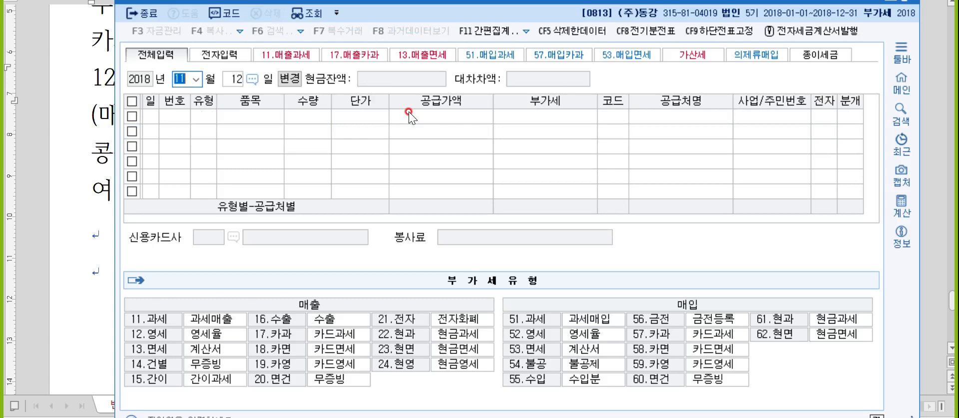
# - Start a December 5 type 53 (면세) entry for 쥐눈이콩 with supply amount 350,000
pyautogui.write('12')
pyautogui.press('Return')
pyautogui.write('5')
pyautogui.press('Return')
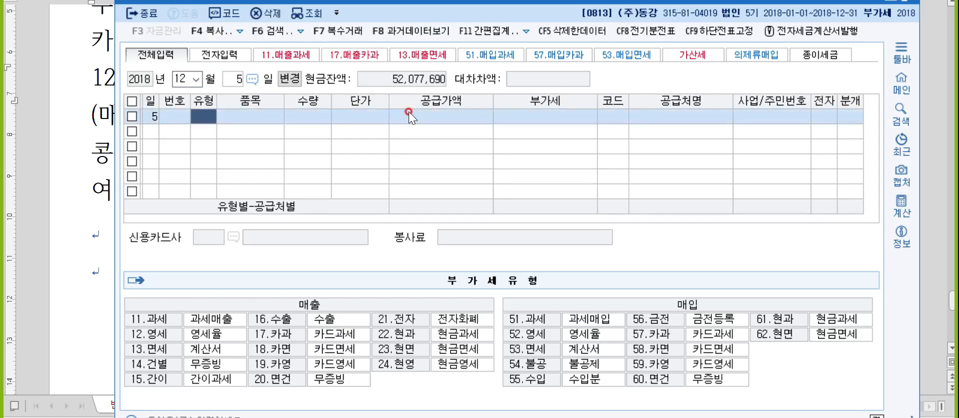
pyautogui.hotkey('alt', 'Tab')
pyautogui.hotkey('alt', 'Tab')
pyautogui.write('53')
pyautogui.press('Return')
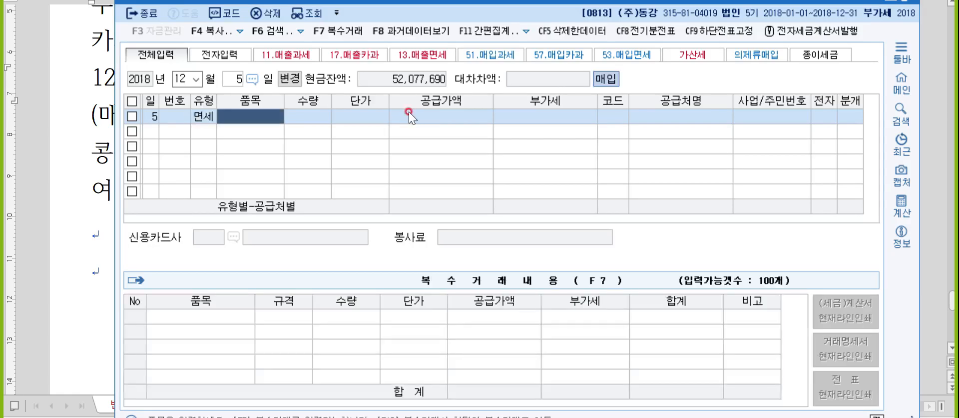
pyautogui.write('쥐눈이콩')
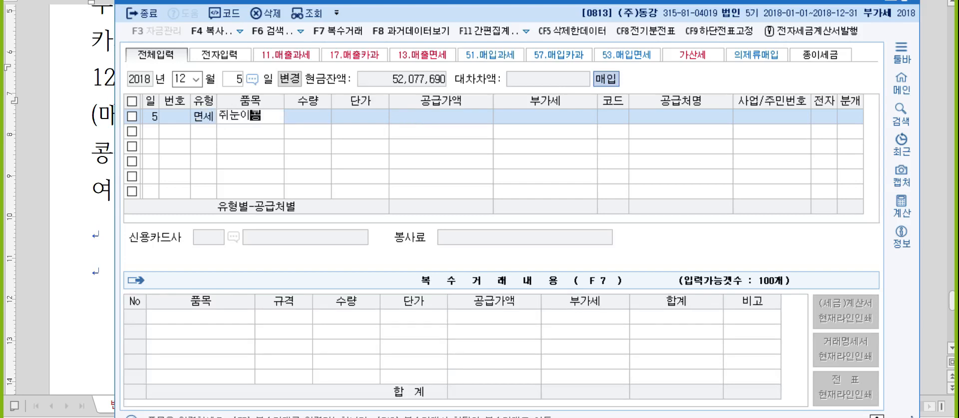
pyautogui.press('Return')
pyautogui.press('Return')
pyautogui.click(409, 112)
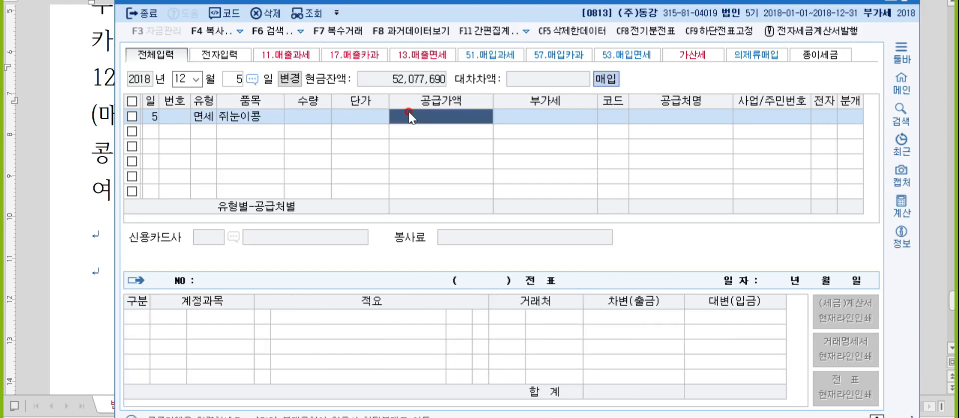
pyautogui.write('350000')
pyautogui.press('Return')
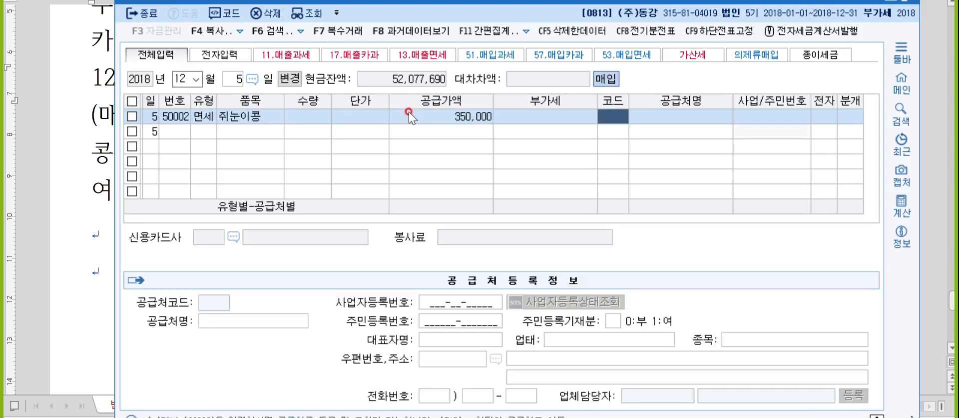
# - Choose supplier (주)콩콩세상, mark the invoice electronic (1), and set journaling to 3
pyautogui.write('콩사')
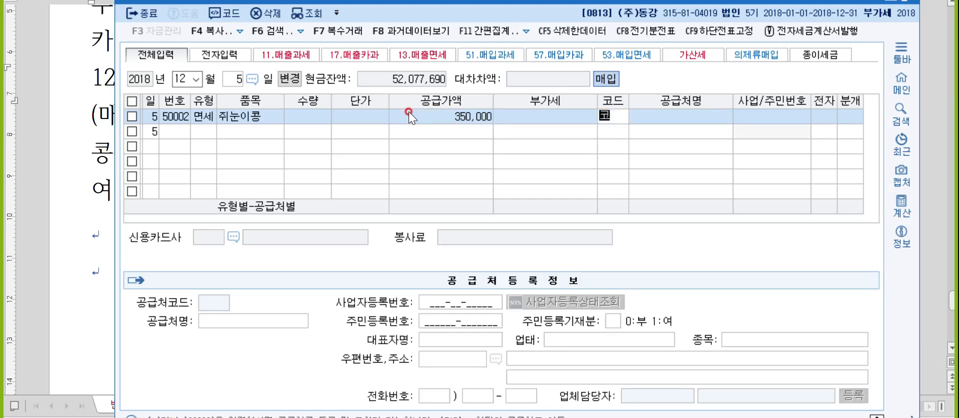
pyautogui.press('BackSpace')
pyautogui.press('BackSpace')
pyautogui.write('콤콩')
pyautogui.press('Return')
pyautogui.press('Return')
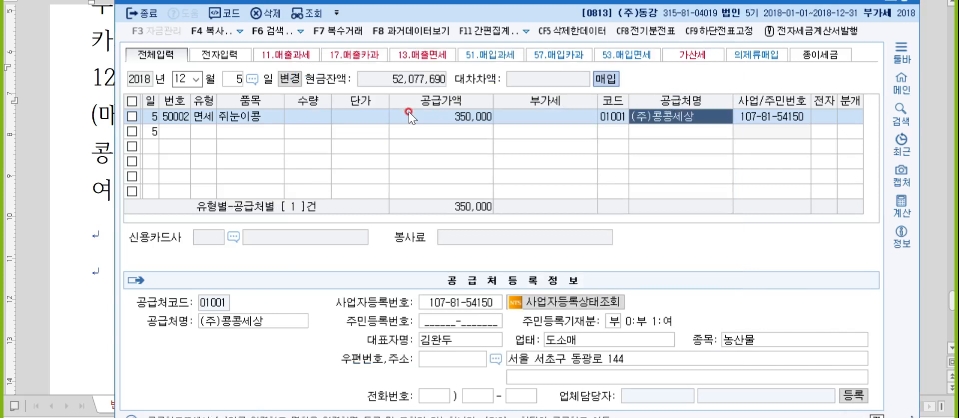
pyautogui.press('Return')
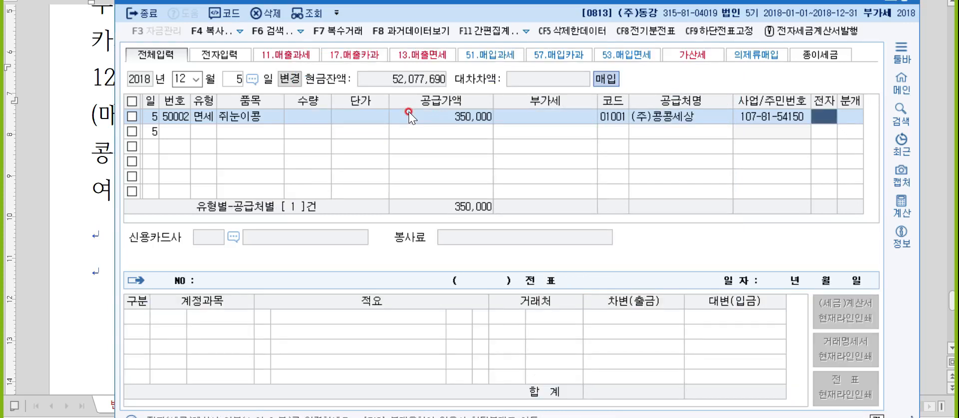
pyautogui.write('1')
pyautogui.press('Return')
pyautogui.write('3')
pyautogui.press('Return')
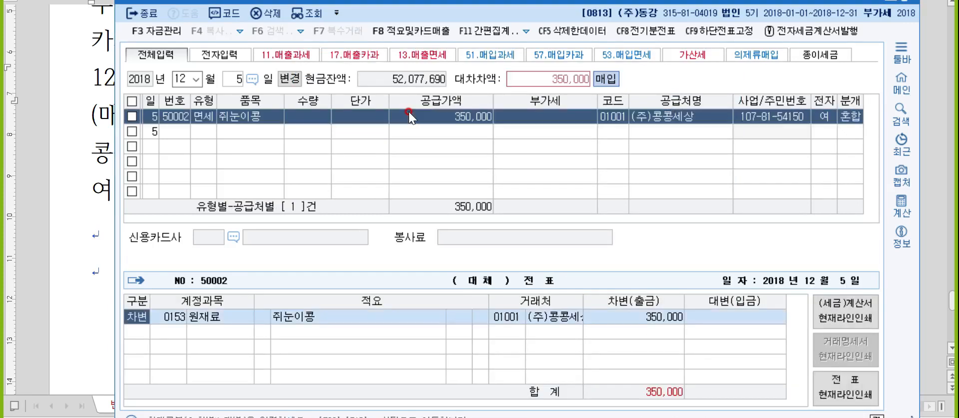
# - Debit 0511 복리후생비 and credit 0253 미지급금 for 350,000, completing the entry
pyautogui.write('복리')
pyautogui.press('Return')
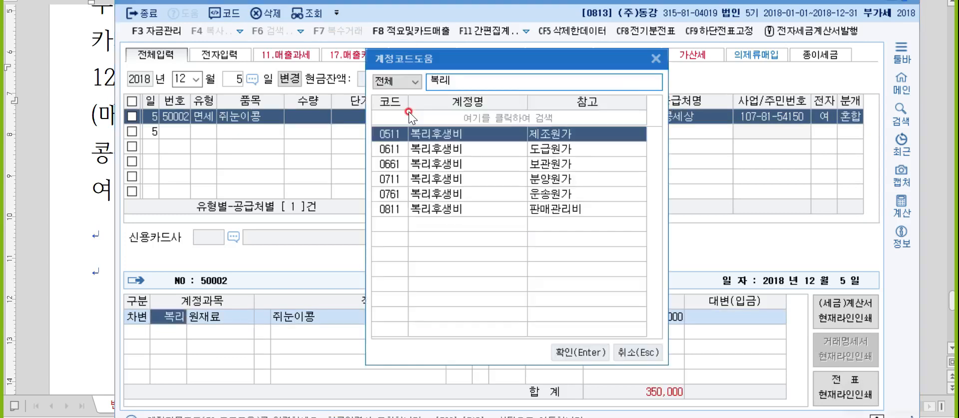
pyautogui.press('Return')
pyautogui.write('4')
pyautogui.press('Return')
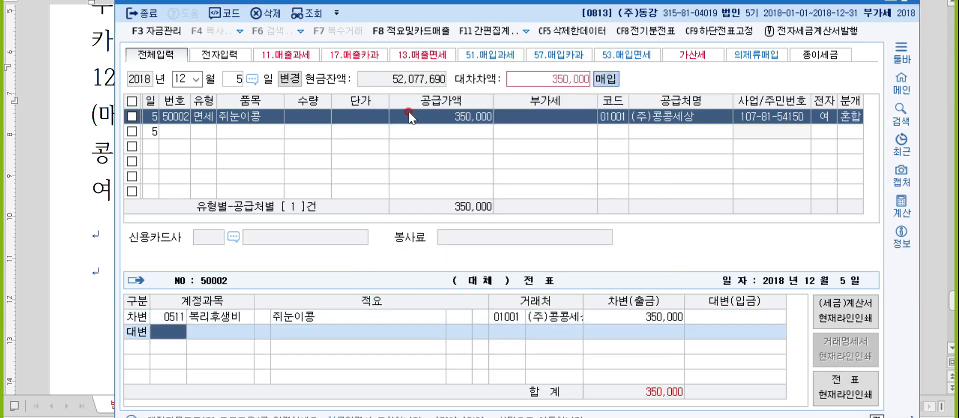
pyautogui.write('253')
pyautogui.press('Return')
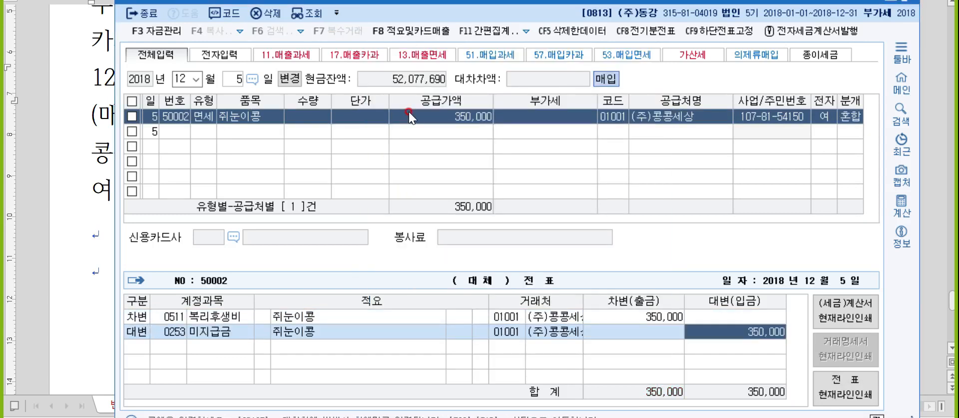
pyautogui.press('Return')
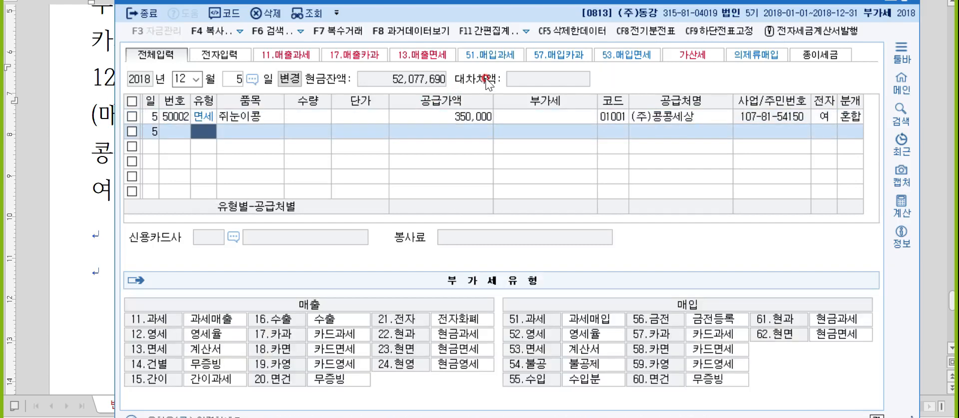
# - Type '4:10 신호확인' on the blank line under 여, fixing typos, and start a new line
pyautogui.hotkey('alt', 'Tab')
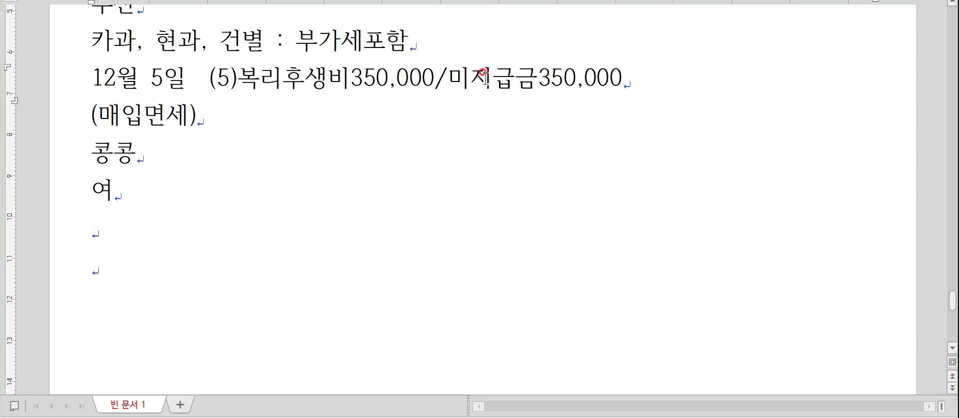
pyautogui.press('Down')
pyautogui.press('Down')
pyautogui.press('Down')
pyautogui.press('Down')
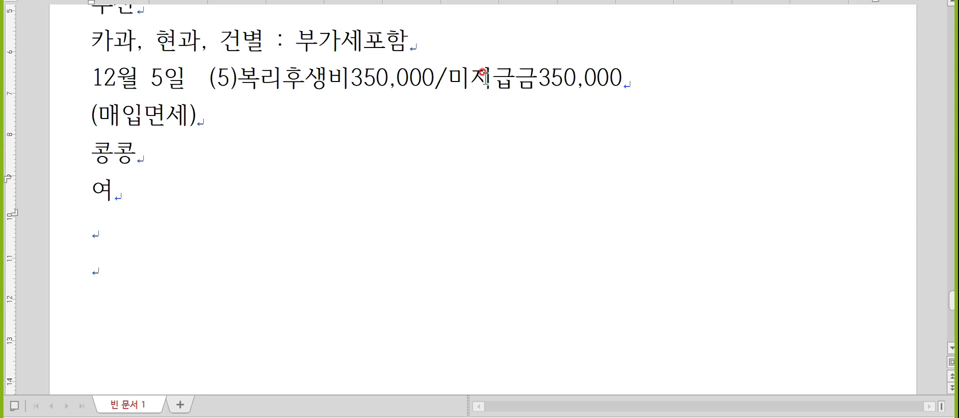
pyautogui.write('4:10')
pyautogui.press('Return')
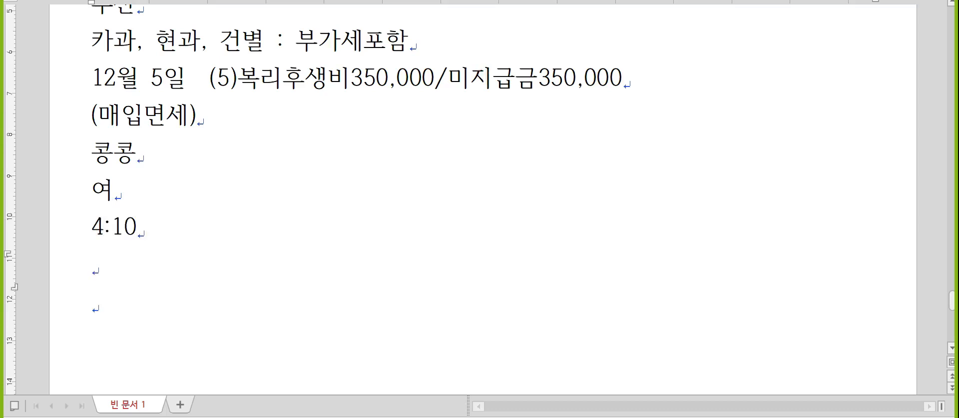
pyautogui.press('BackSpace')
pyautogui.write('신호학이')
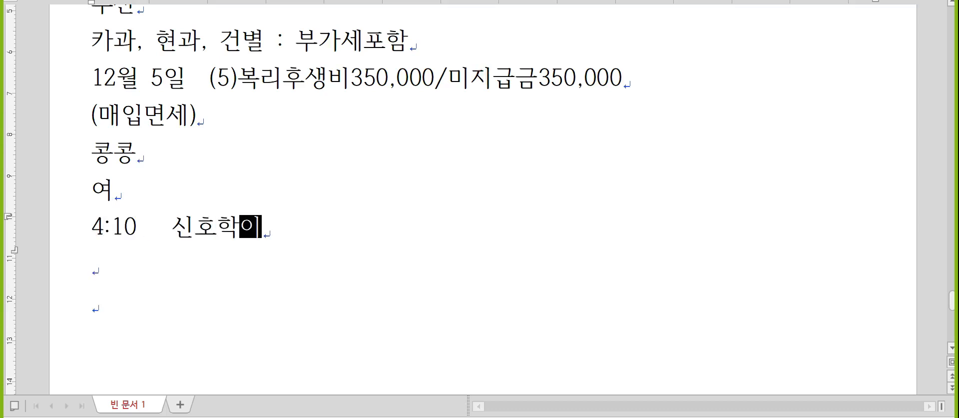
pyautogui.press('BackSpace')
pyautogui.press('BackSpace')
pyautogui.press('BackSpace')
pyautogui.press('BackSpace')
pyautogui.write('허ㅎ')
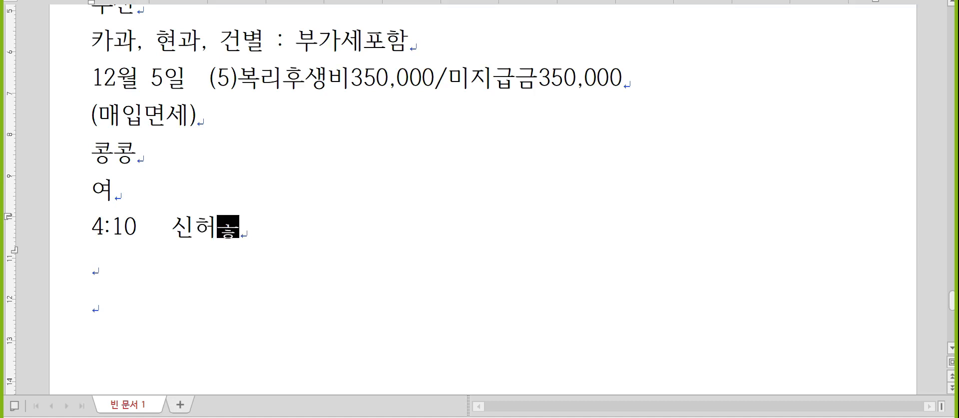
pyautogui.press('BackSpace')
pyautogui.press('BackSpace')
pyautogui.write('호확인')
pyautogui.press('Return')
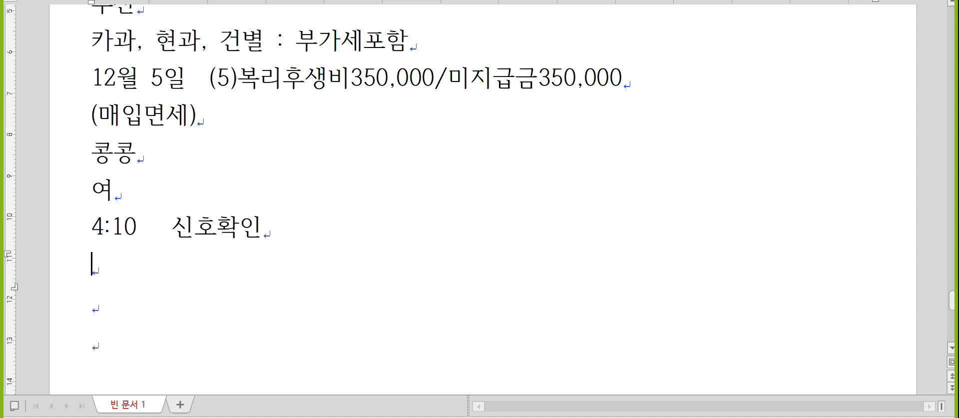